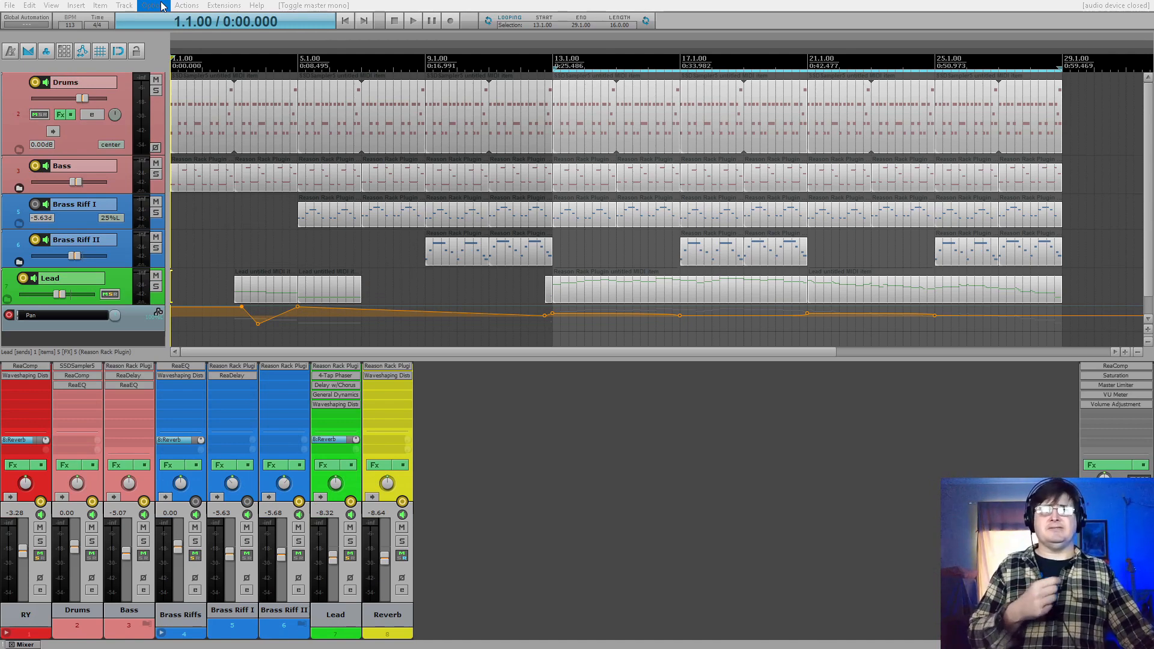
Switch the interface theme from LCS_Day-6 to Default
{"action": "left_click", "coordinate": [162, 6]}
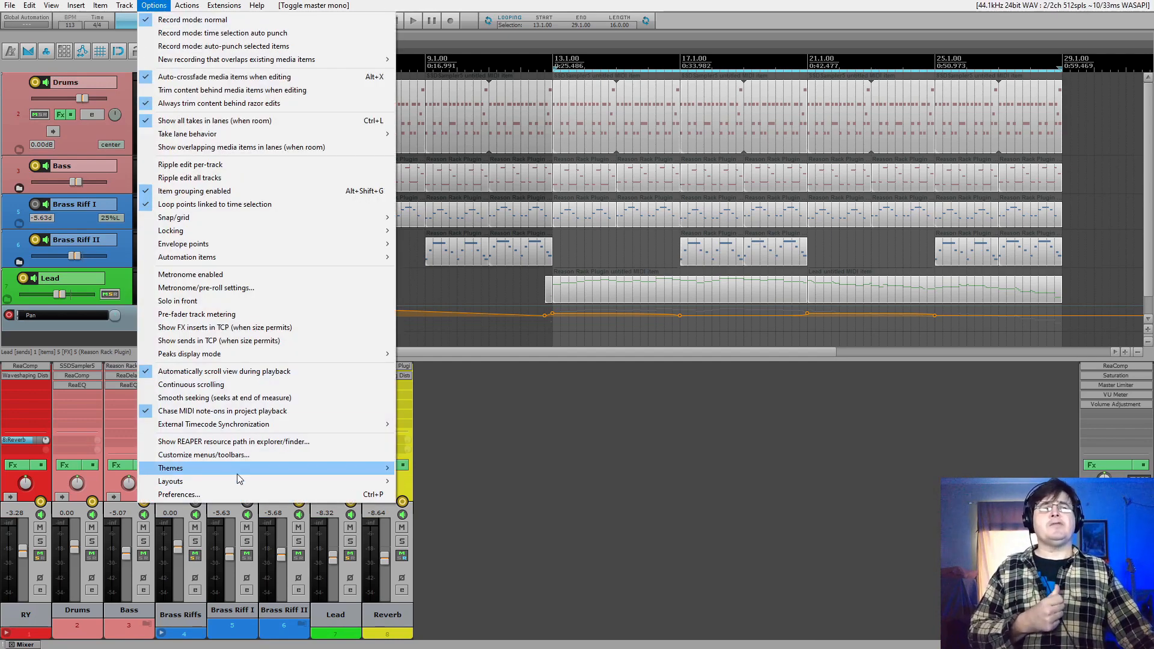
{"action": "mouse_move", "coordinate": [275, 471]}
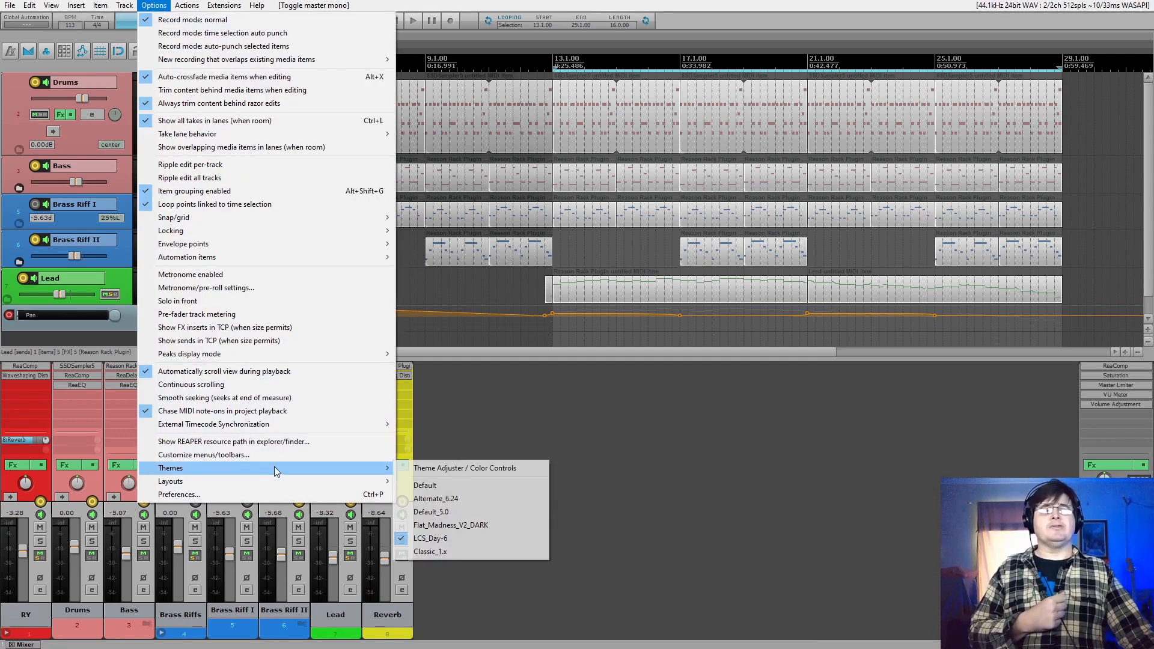
{"action": "left_click", "coordinate": [426, 485]}
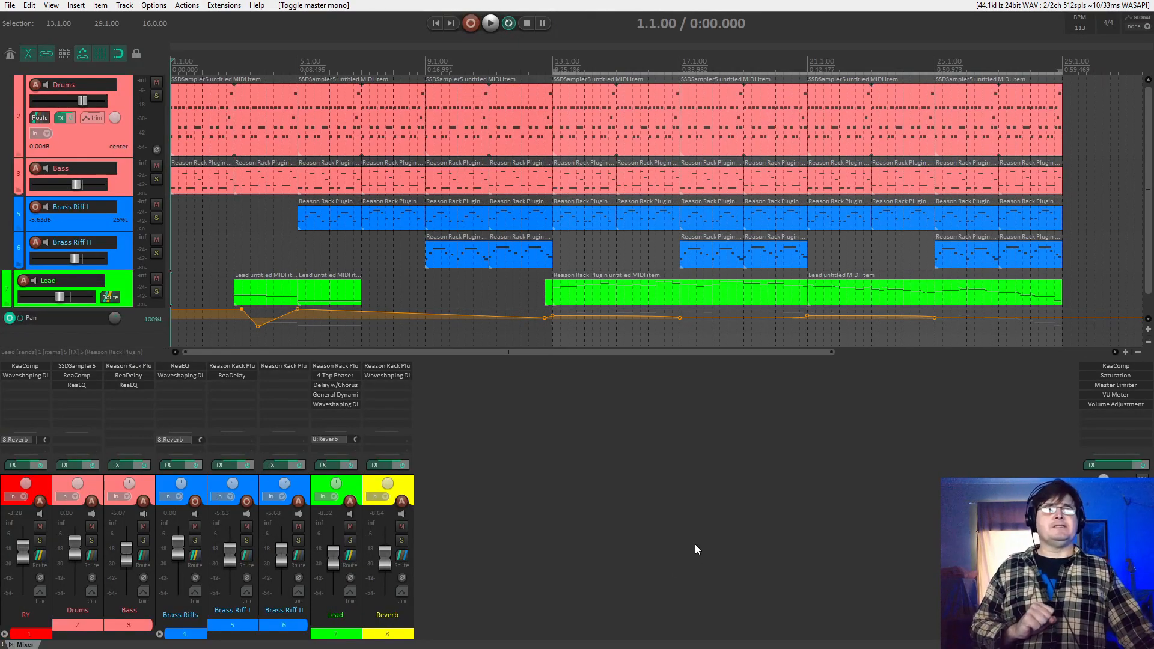
Look through the Default theme's layout choices for the master mixer and mixer panels without changing the layout
{"action": "left_click", "coordinate": [154, 5]}
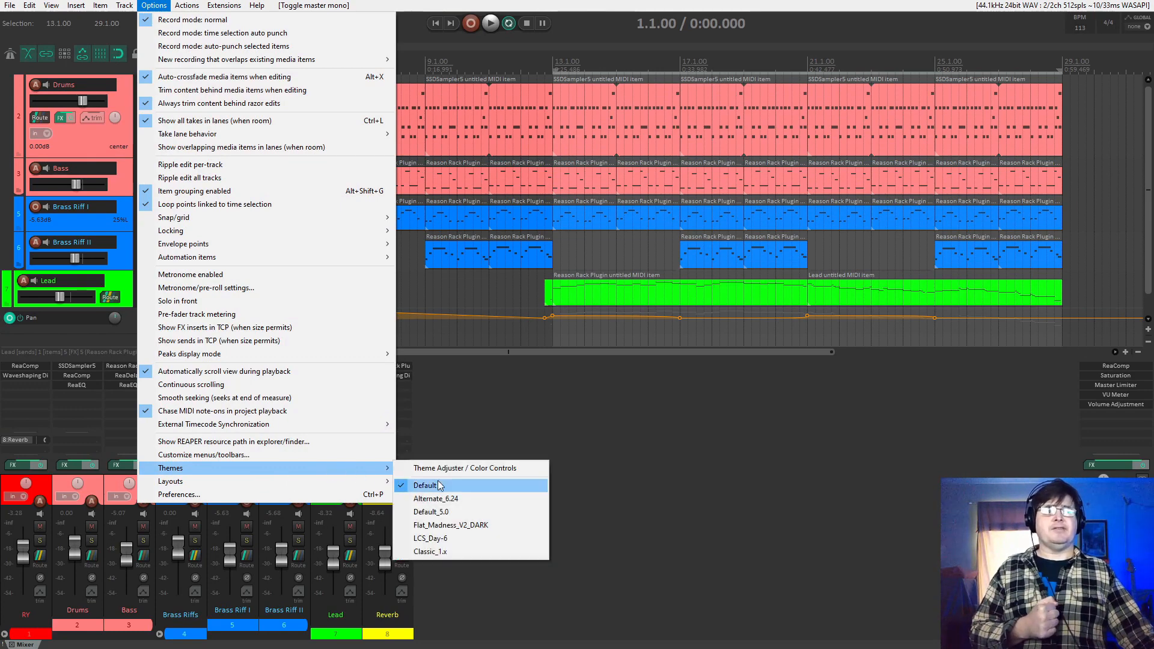
{"action": "mouse_move", "coordinate": [360, 481]}
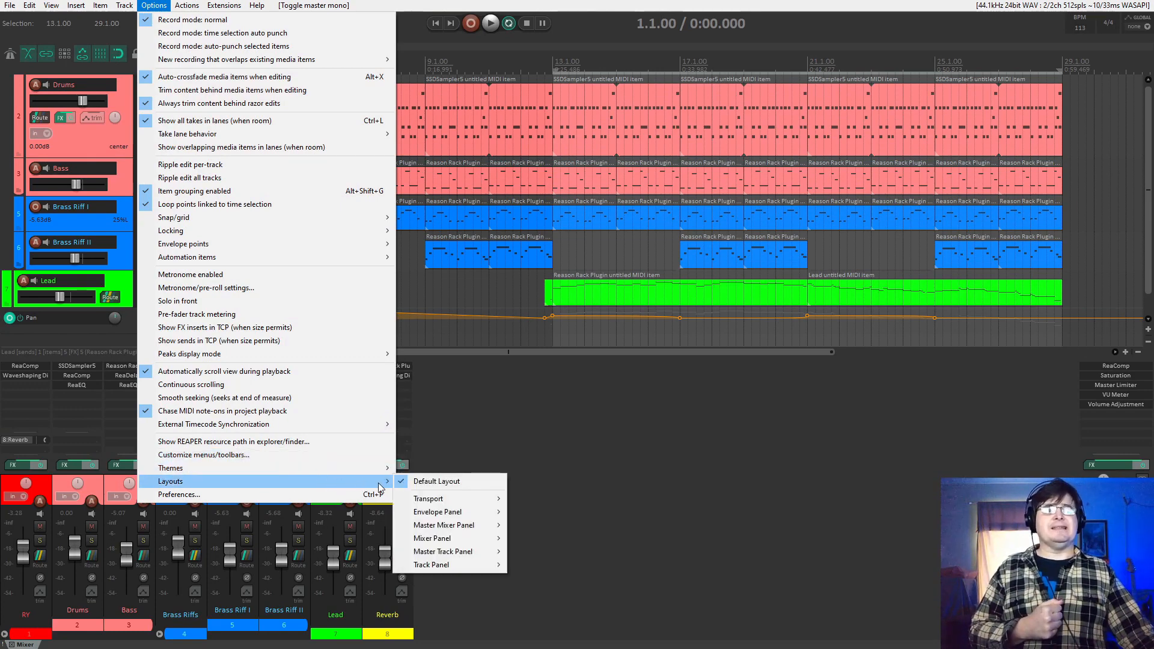
{"action": "mouse_move", "coordinate": [445, 512]}
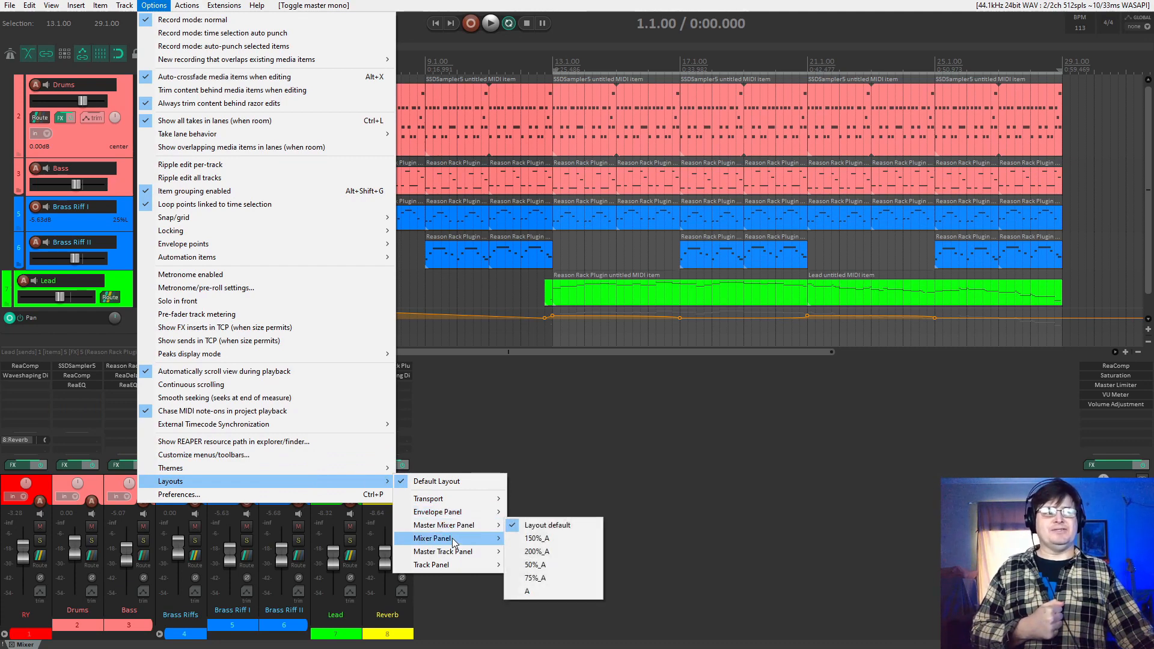
{"action": "mouse_move", "coordinate": [454, 543]}
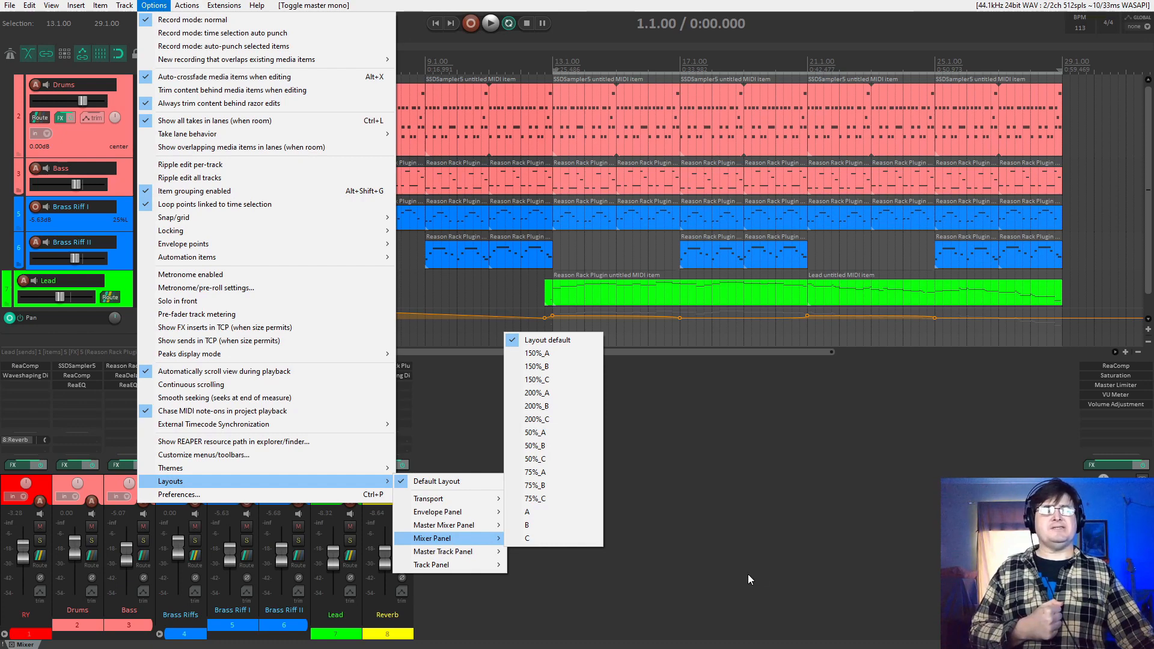
{"action": "left_click", "coordinate": [660, 553]}
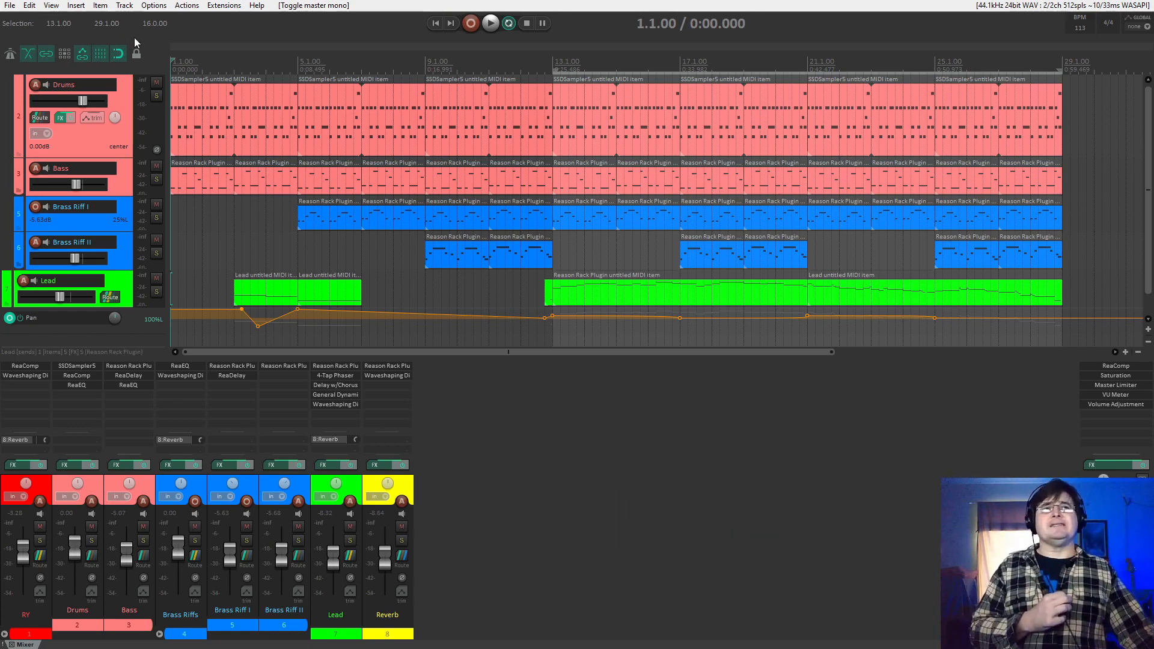
Apply the Alternate_6.24 theme and briefly view the Reverb track's effects chain
{"action": "left_click", "coordinate": [153, 6]}
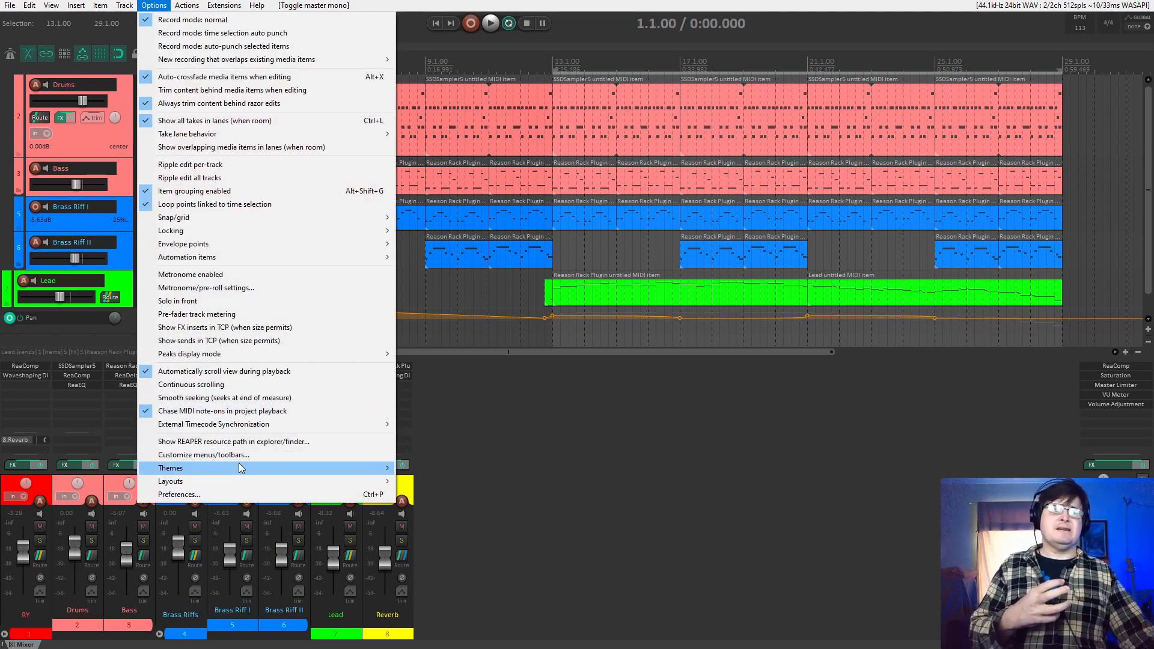
{"action": "mouse_move", "coordinate": [248, 470]}
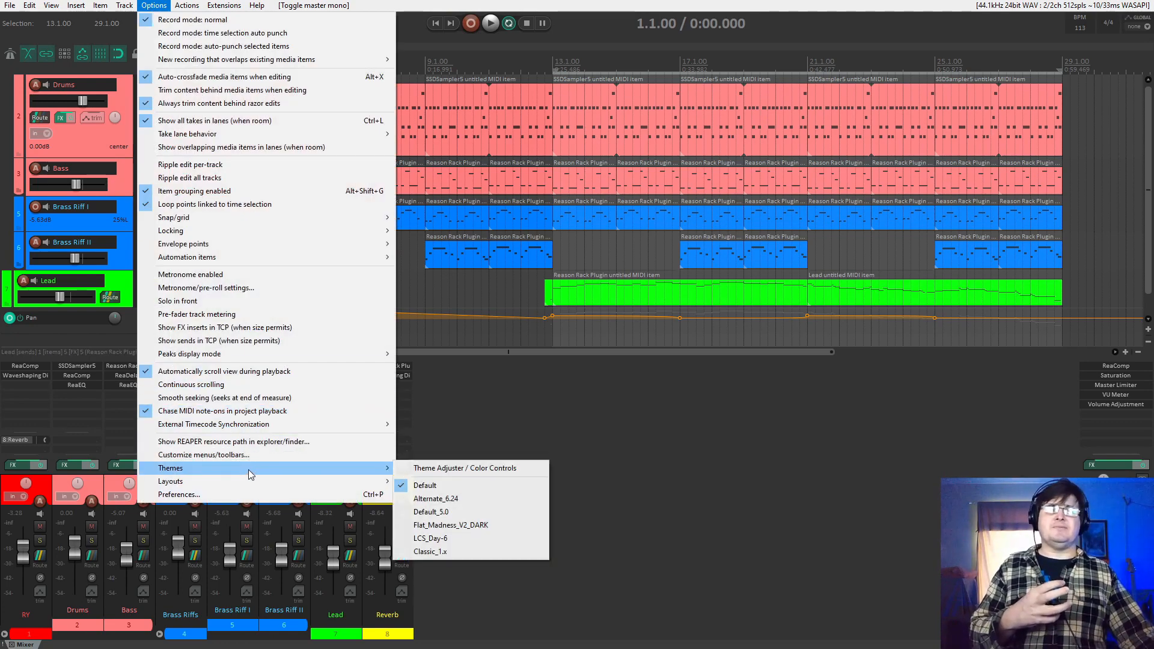
{"action": "left_click", "coordinate": [445, 499]}
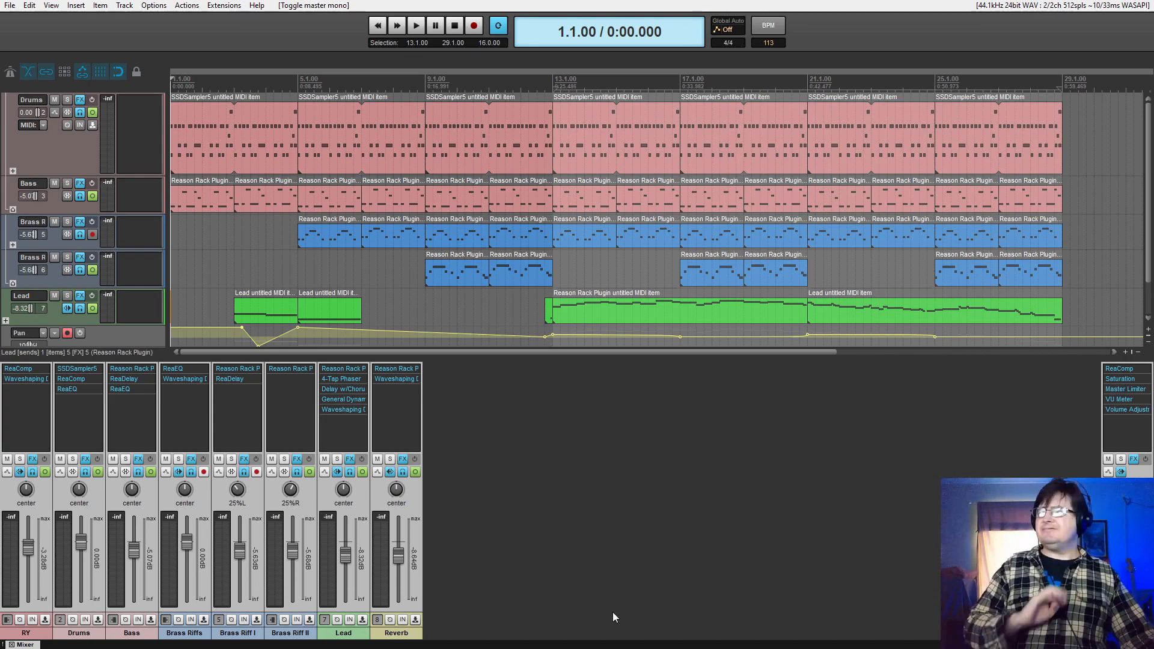
{"action": "left_click", "coordinate": [402, 459]}
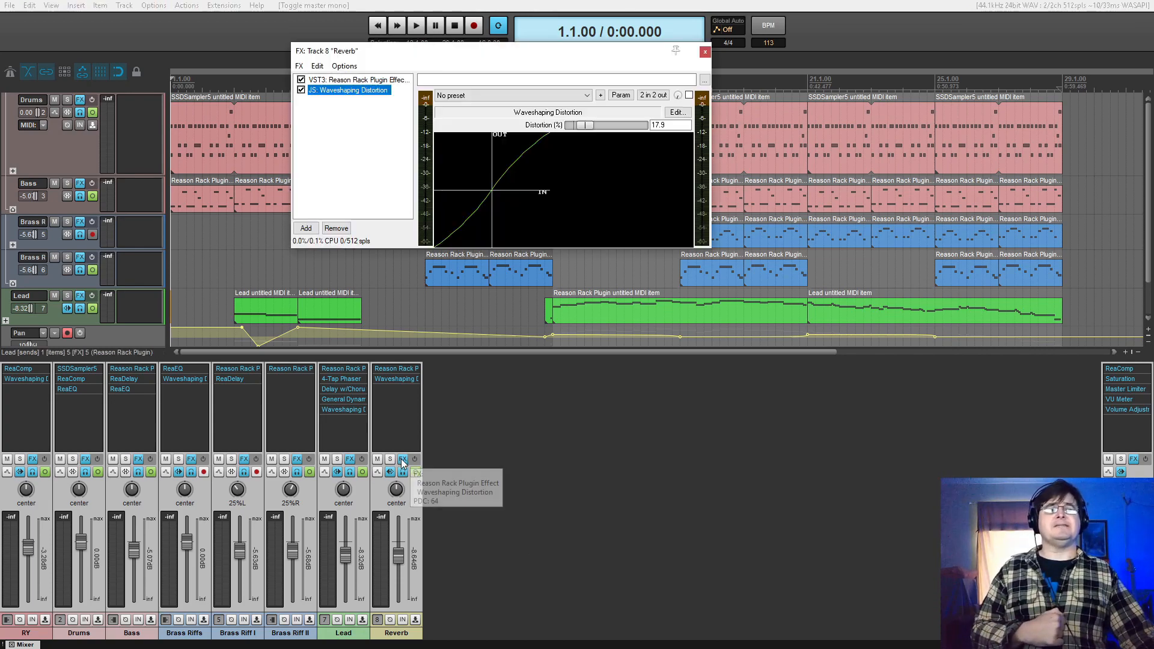
{"action": "left_click", "coordinate": [705, 52]}
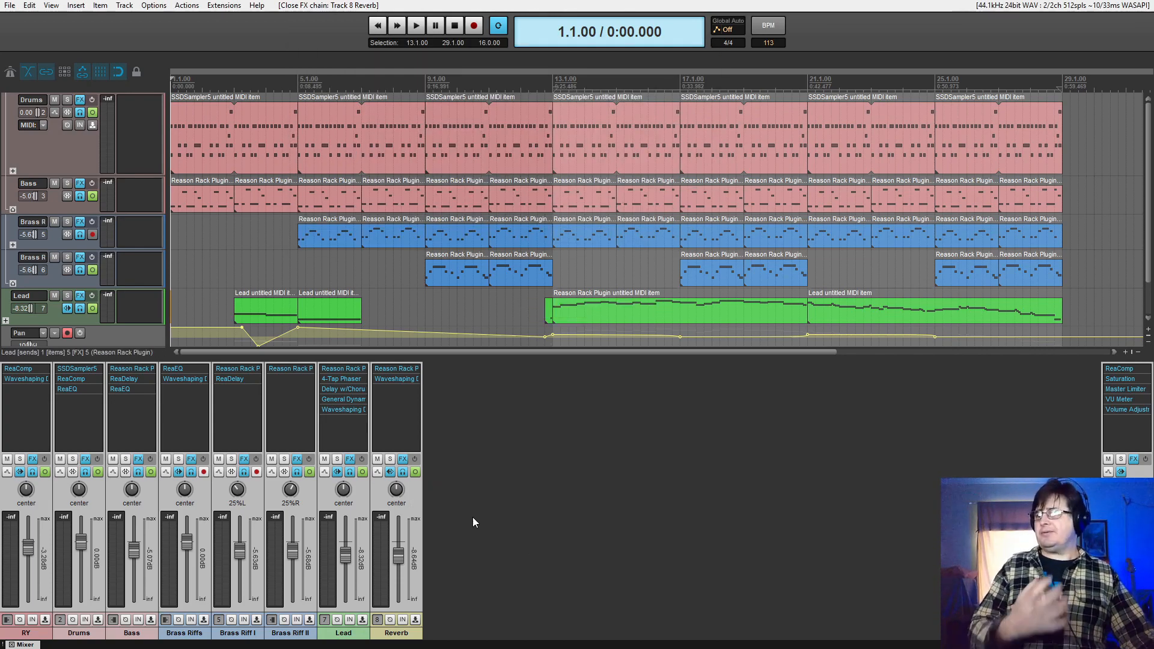
Delete the track contents within the time selection from 13.1.00 to 29.1.00
{"action": "key", "text": "Delete"}
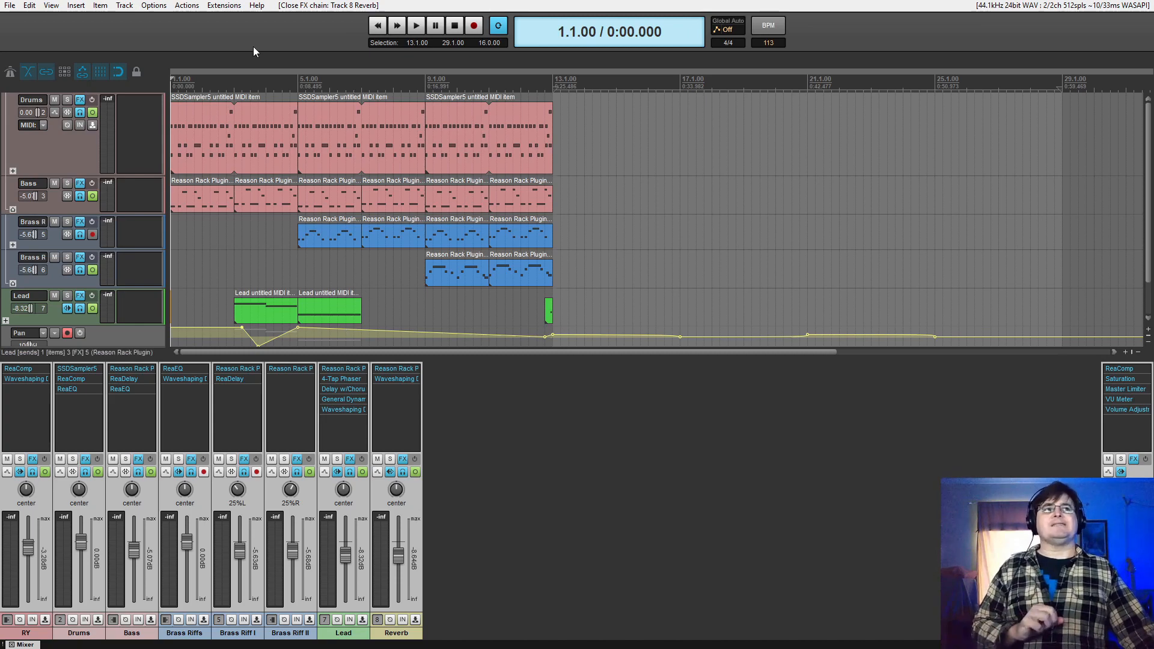
Switch the interface theme to LCS_Day-6
{"action": "left_click", "coordinate": [154, 6]}
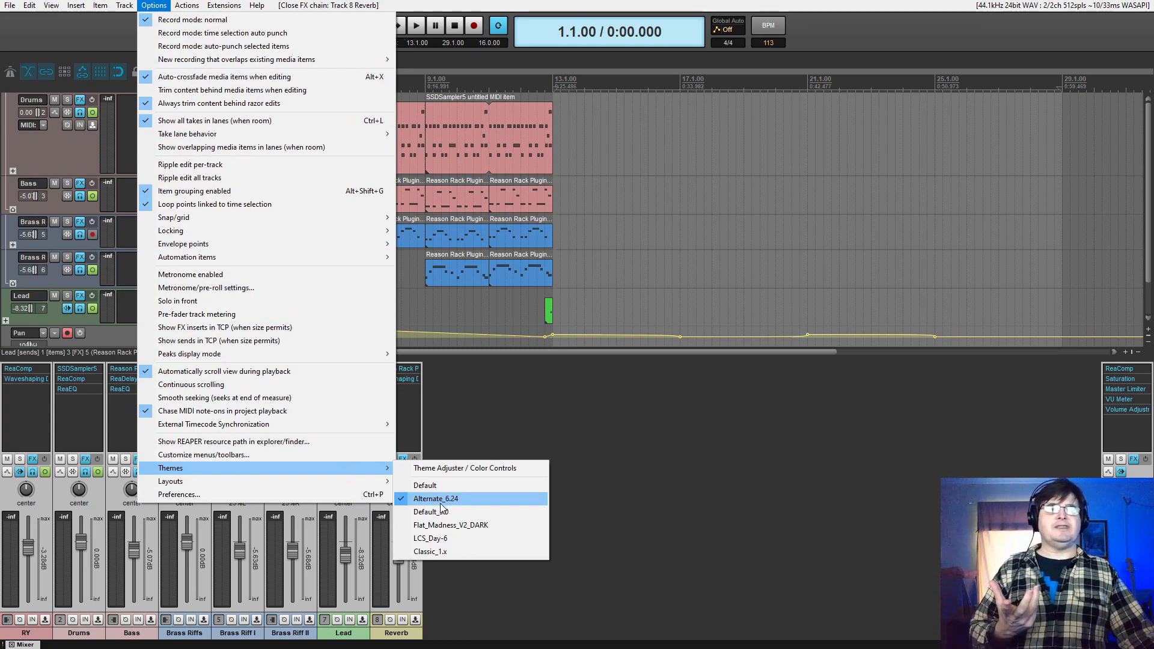
{"action": "left_click", "coordinate": [444, 541]}
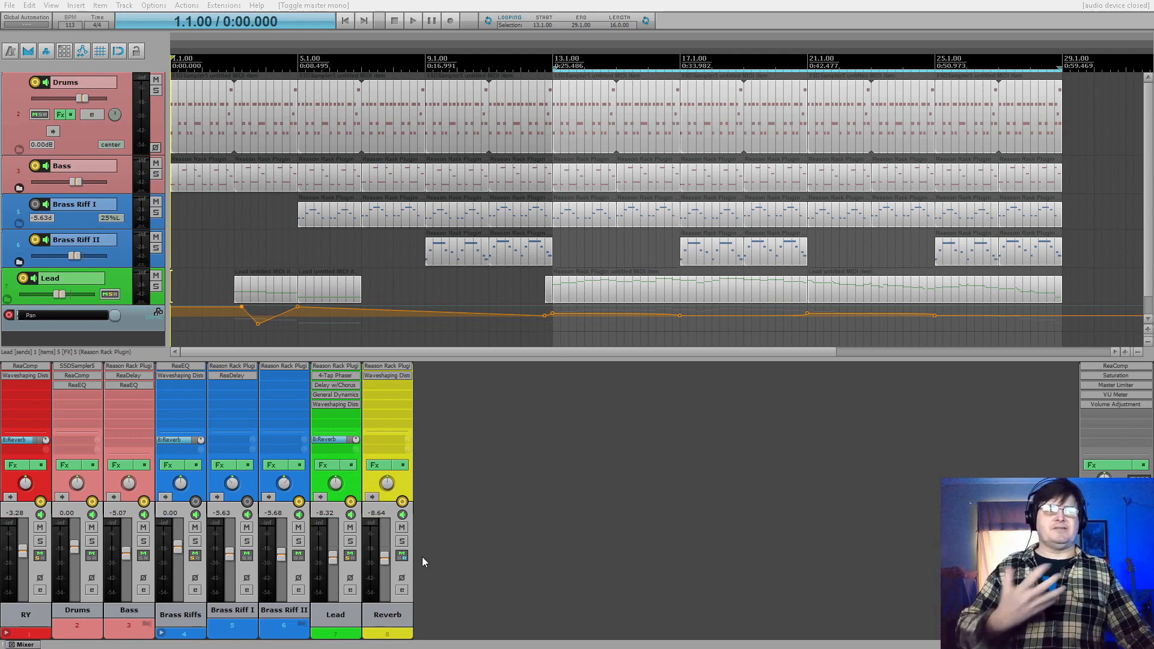
Browse the quick-add effects for the Reverb track by category and developer, including Stillwell Audio, without adding any
{"action": "right_click", "coordinate": [387, 383]}
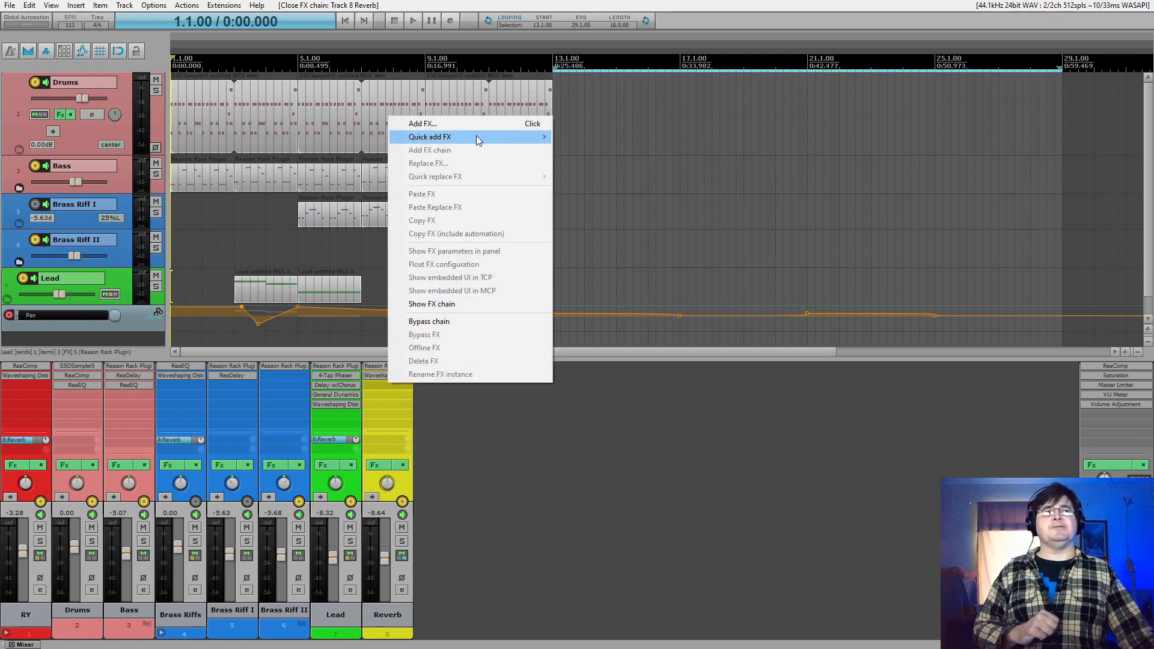
{"action": "mouse_move", "coordinate": [478, 136]}
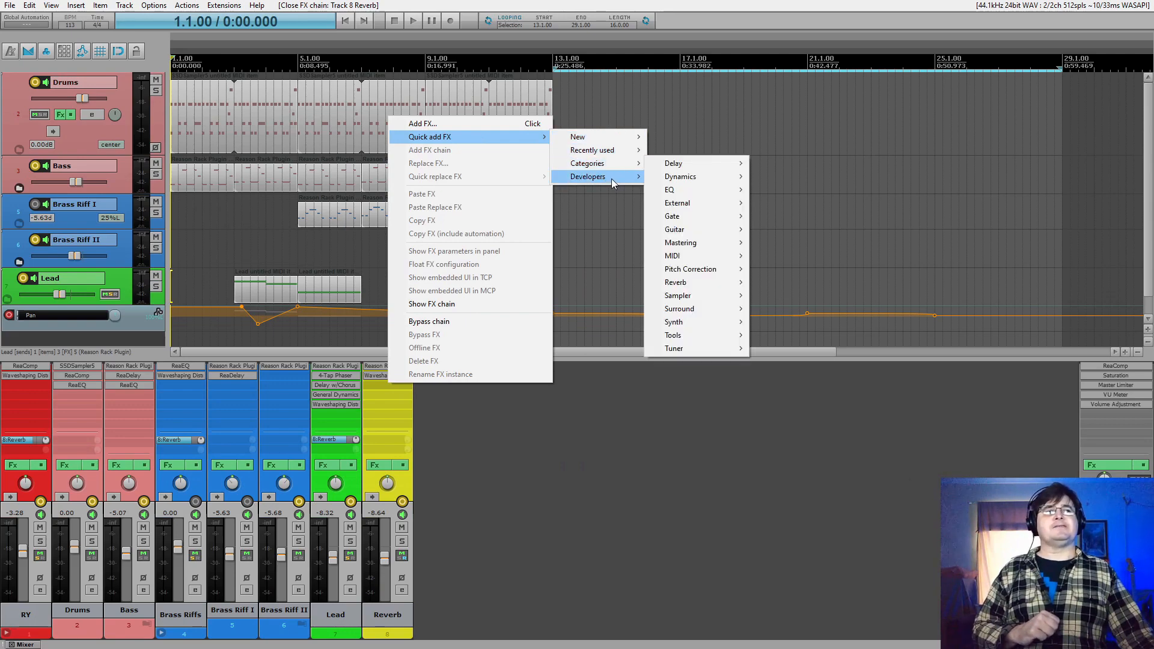
{"action": "mouse_move", "coordinate": [601, 176]}
{"action": "mouse_move", "coordinate": [674, 377]}
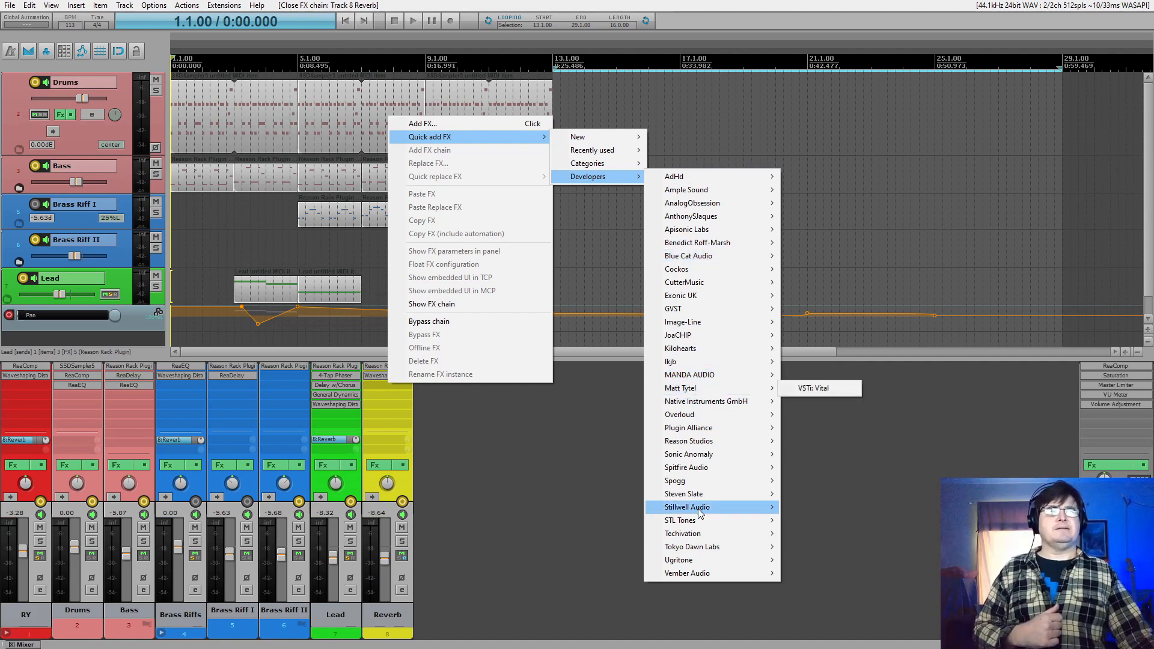
{"action": "mouse_move", "coordinate": [702, 511]}
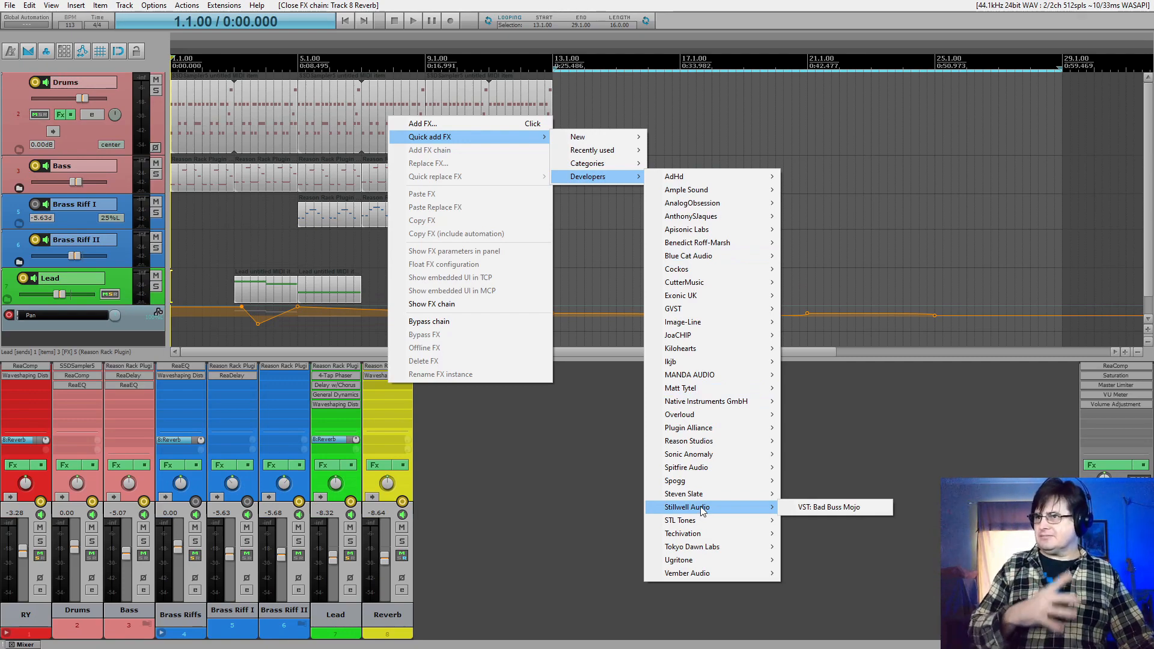
{"action": "left_click", "coordinate": [564, 514]}
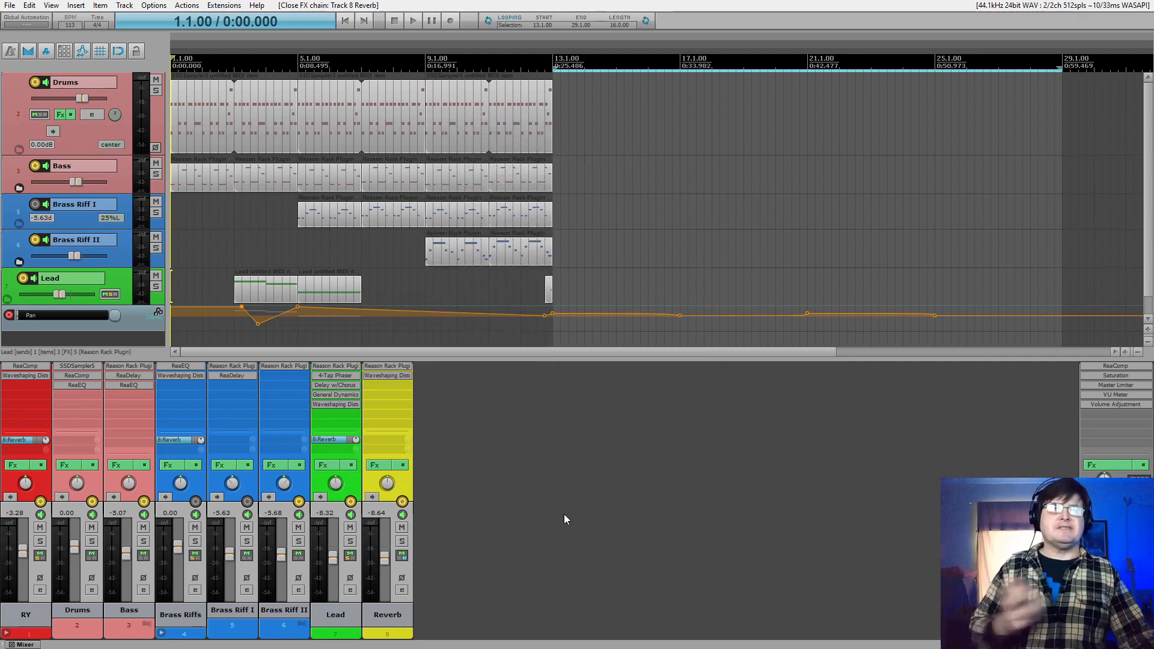
Select the Drums track and the Bass track in turn to check their automatic record arming
{"action": "scroll", "coordinate": [475, 350], "scroll_direction": "up", "scroll_amount": 2}
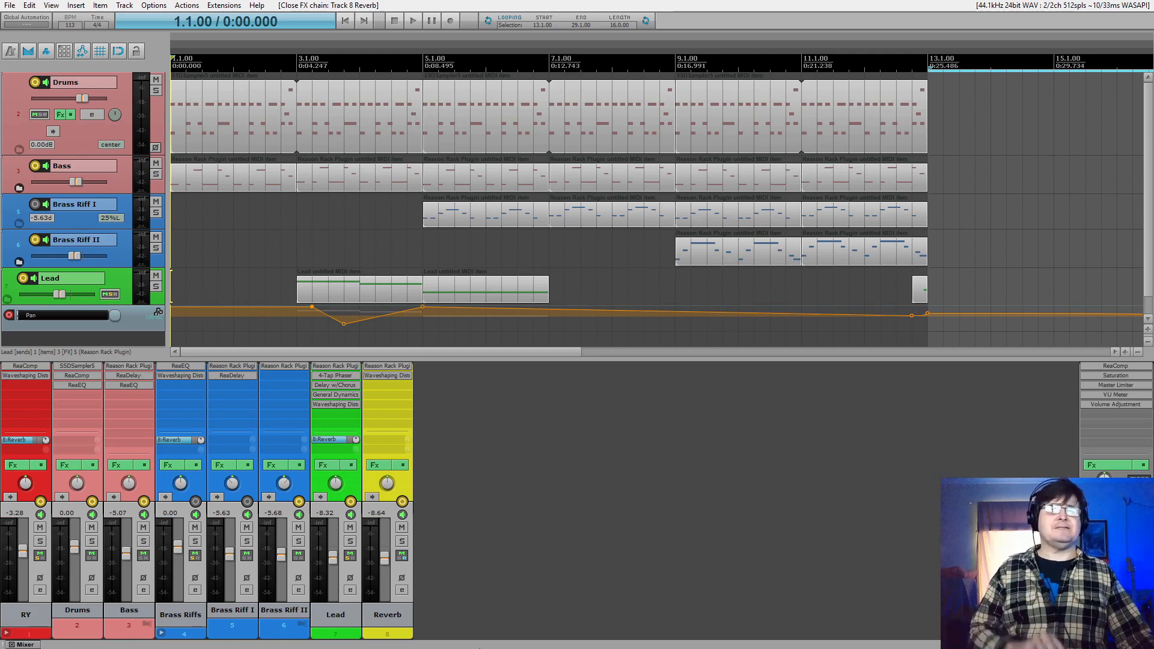
{"action": "left_click", "coordinate": [78, 623]}
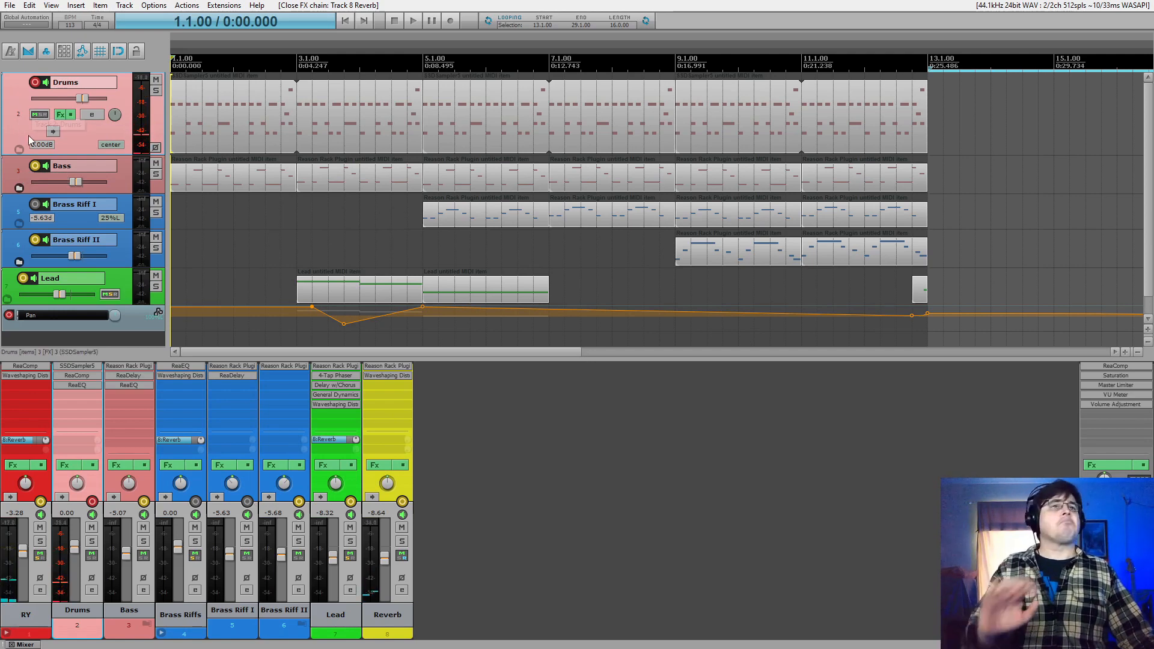
{"action": "left_click", "coordinate": [12, 172]}
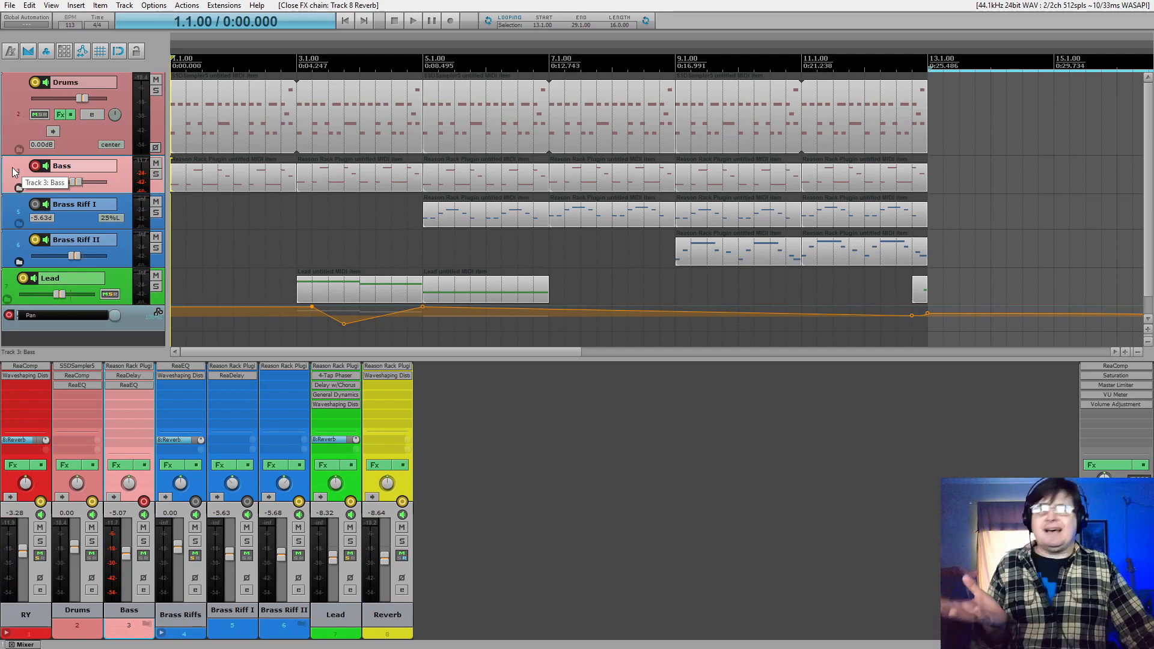
Enable automatic record-arm on selection for the Brass Riff I track
{"action": "left_click", "coordinate": [15, 211]}
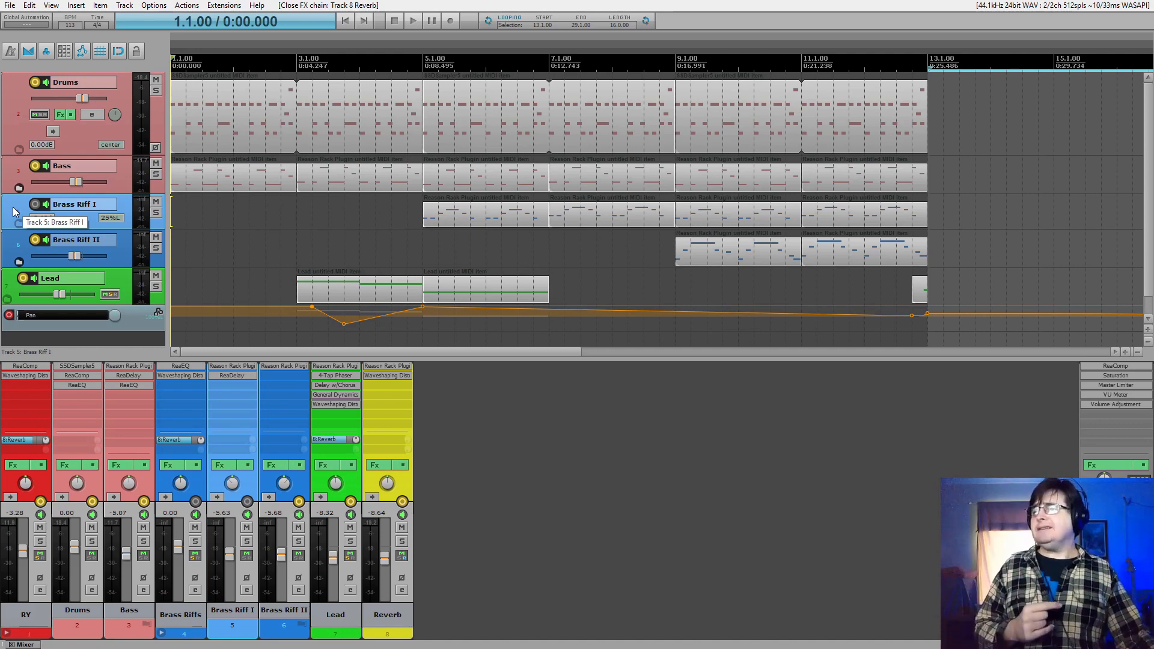
{"action": "right_click", "coordinate": [13, 208]}
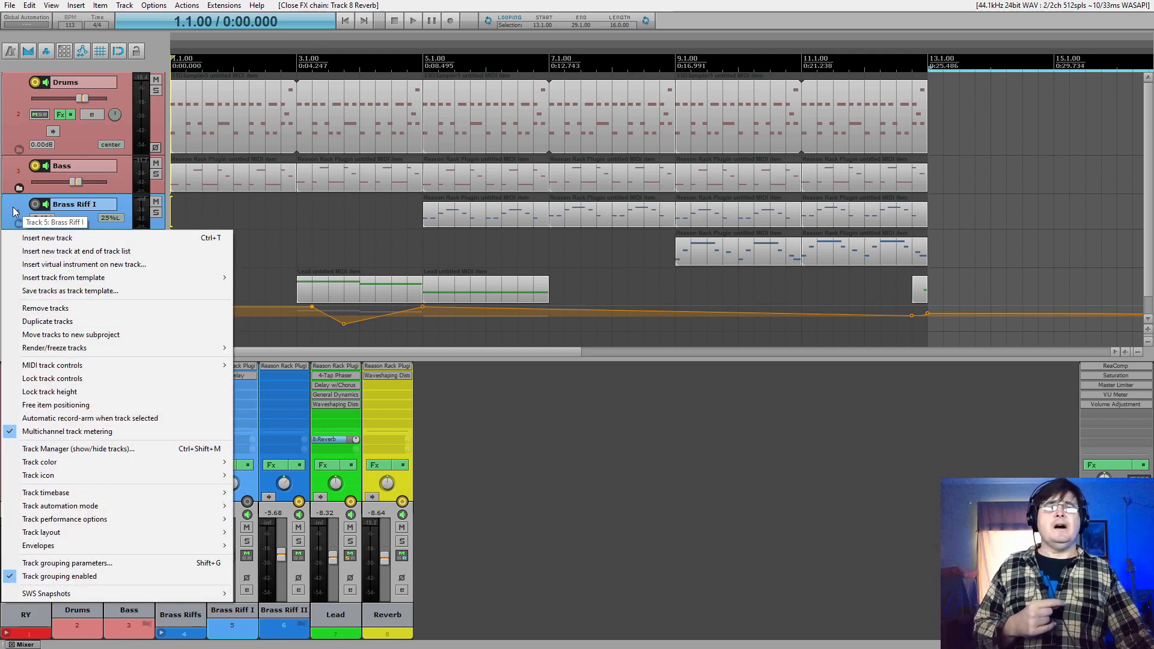
{"action": "left_click", "coordinate": [84, 419]}
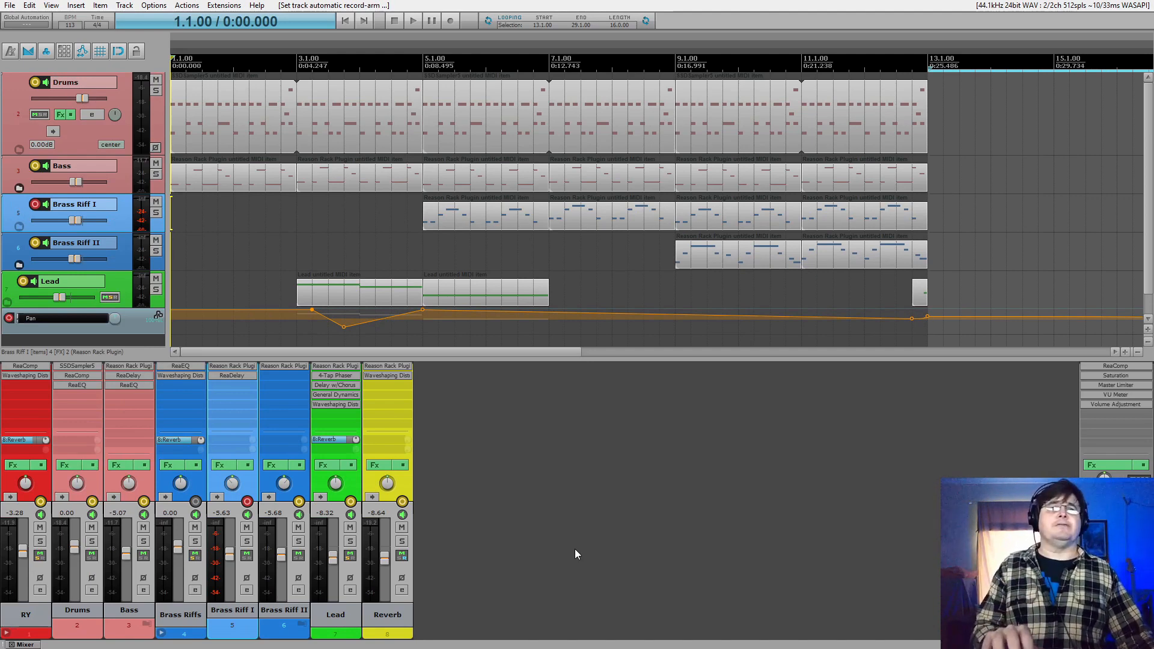
Test arming on Brass Riff I by deselecting and reselecting it, and check its automatic record-arm option
{"action": "key", "text": "ctrl+z"}
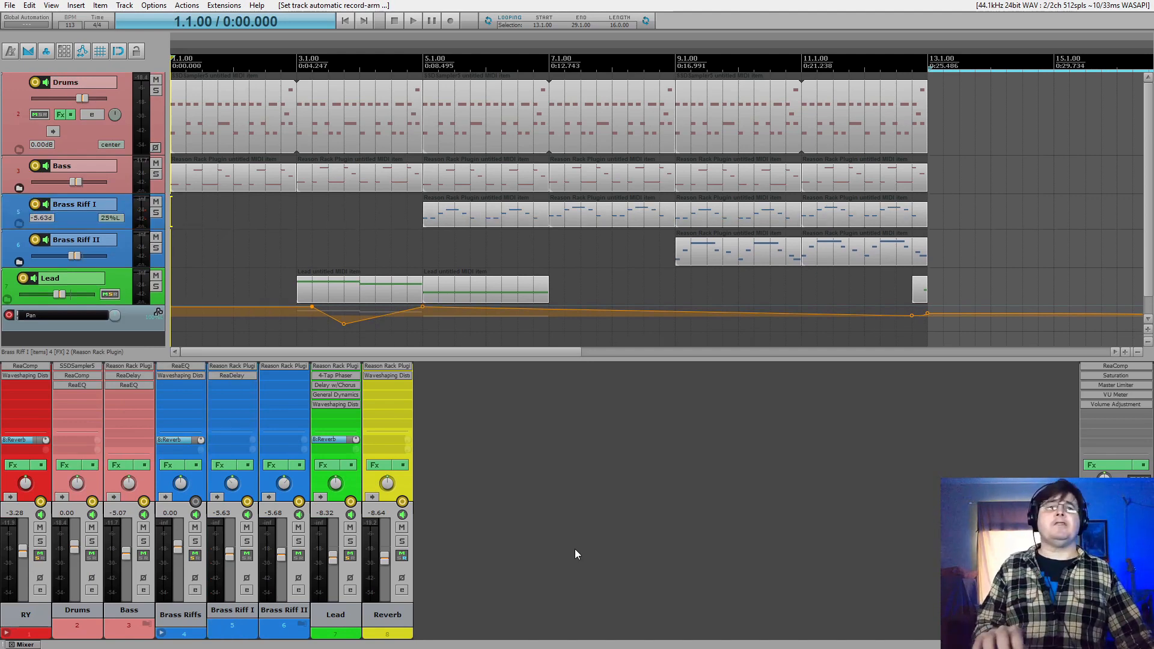
{"action": "left_click", "coordinate": [20, 210]}
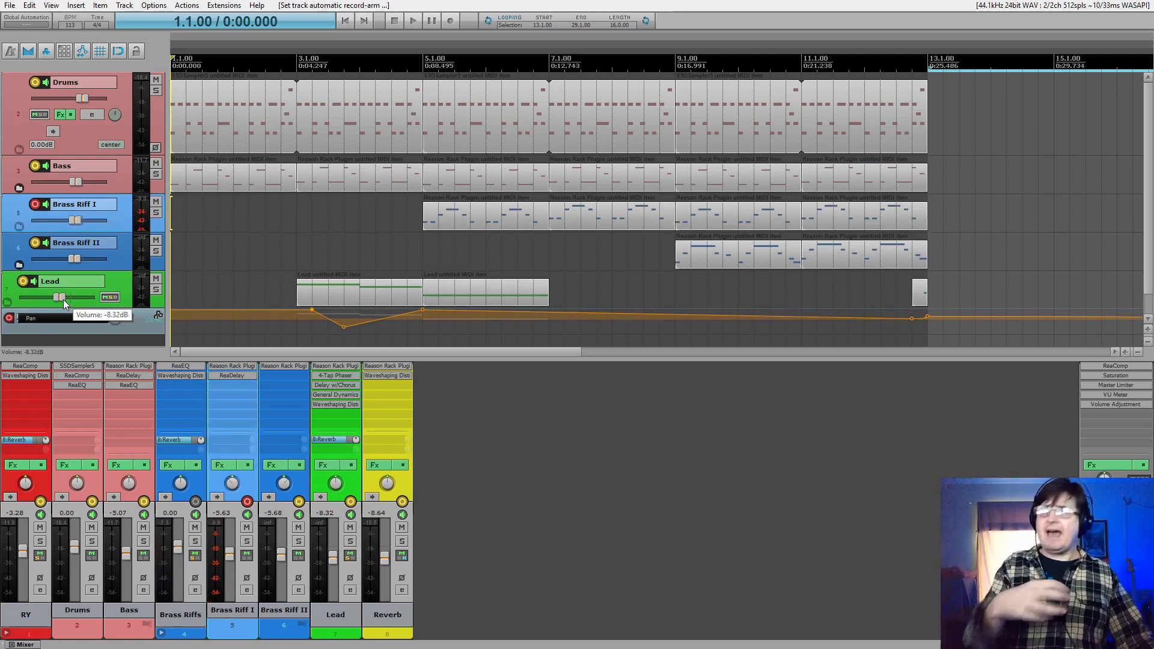
{"action": "right_click", "coordinate": [15, 203]}
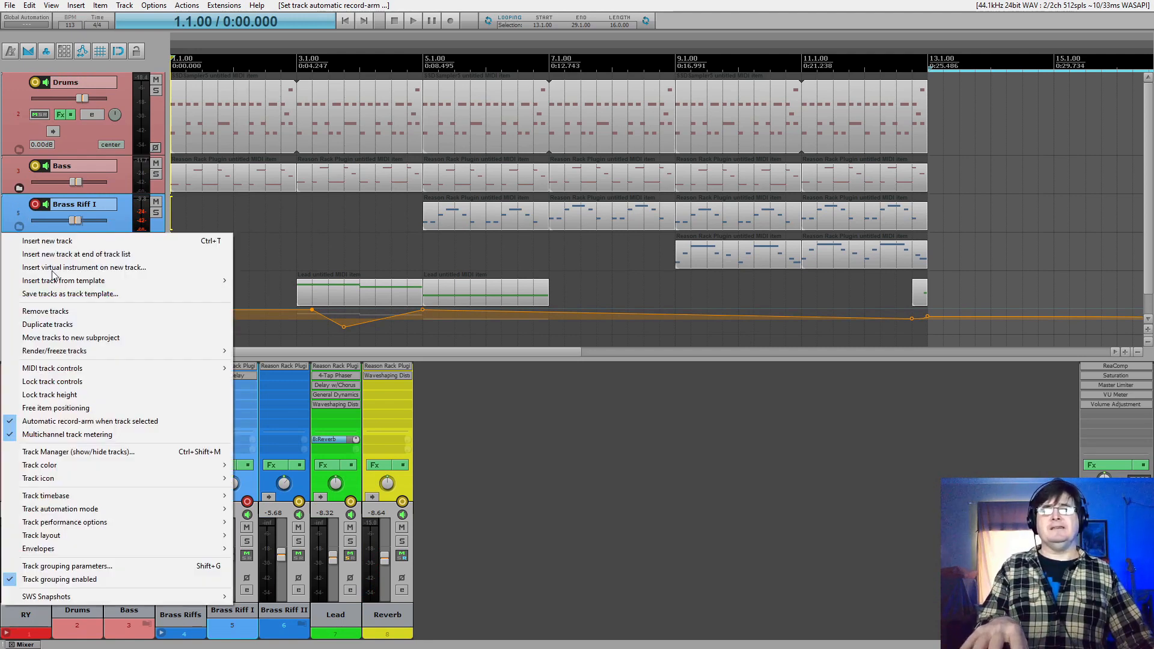
{"action": "left_click", "coordinate": [91, 420]}
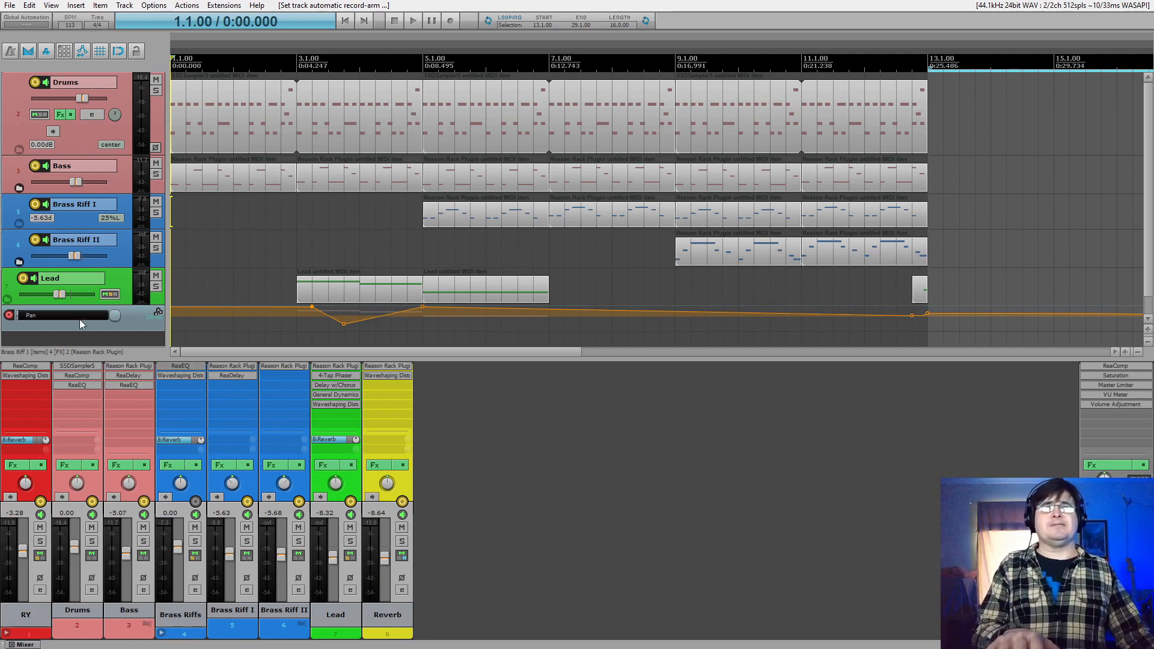
Select the Brass Riff II track and the Lead track in turn to arm each one for live playing
{"action": "left_click", "coordinate": [23, 246]}
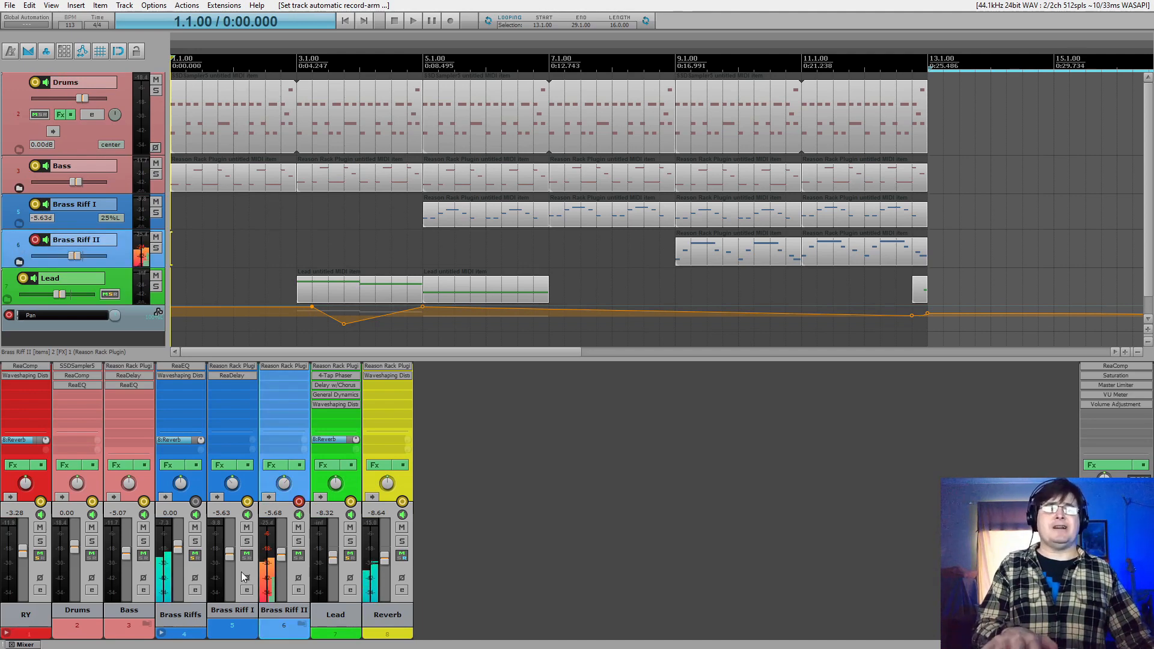
{"action": "left_click", "coordinate": [329, 617]}
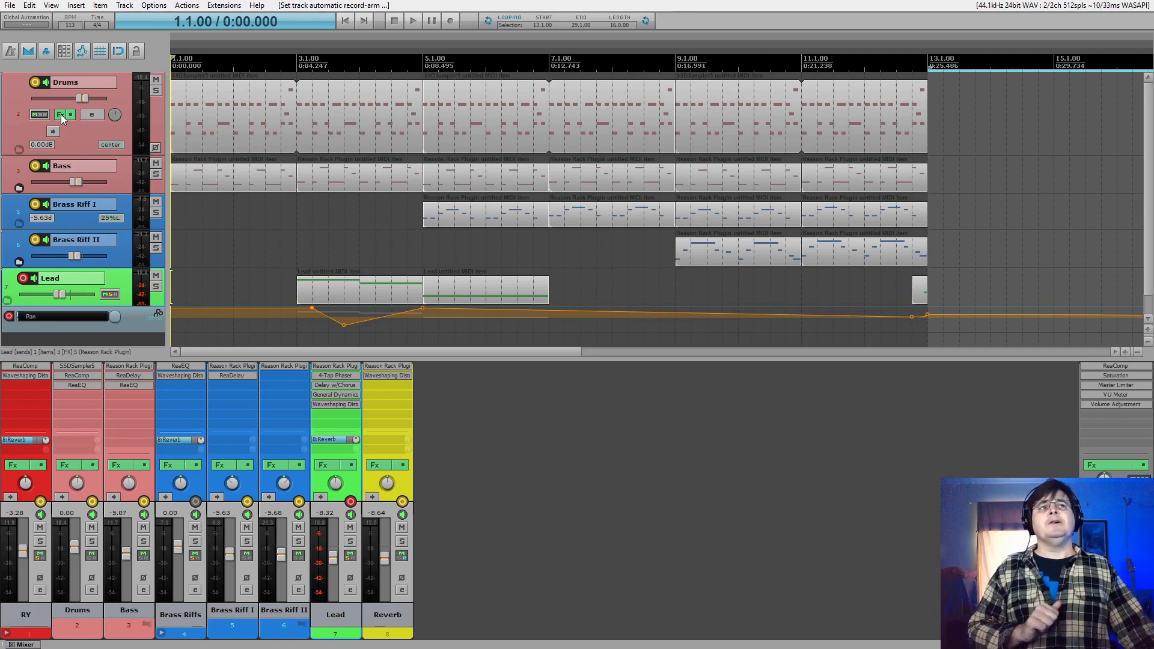
Dismiss the new-track options and briefly view the Drums track's effects chain
{"action": "right_click", "coordinate": [55, 341]}
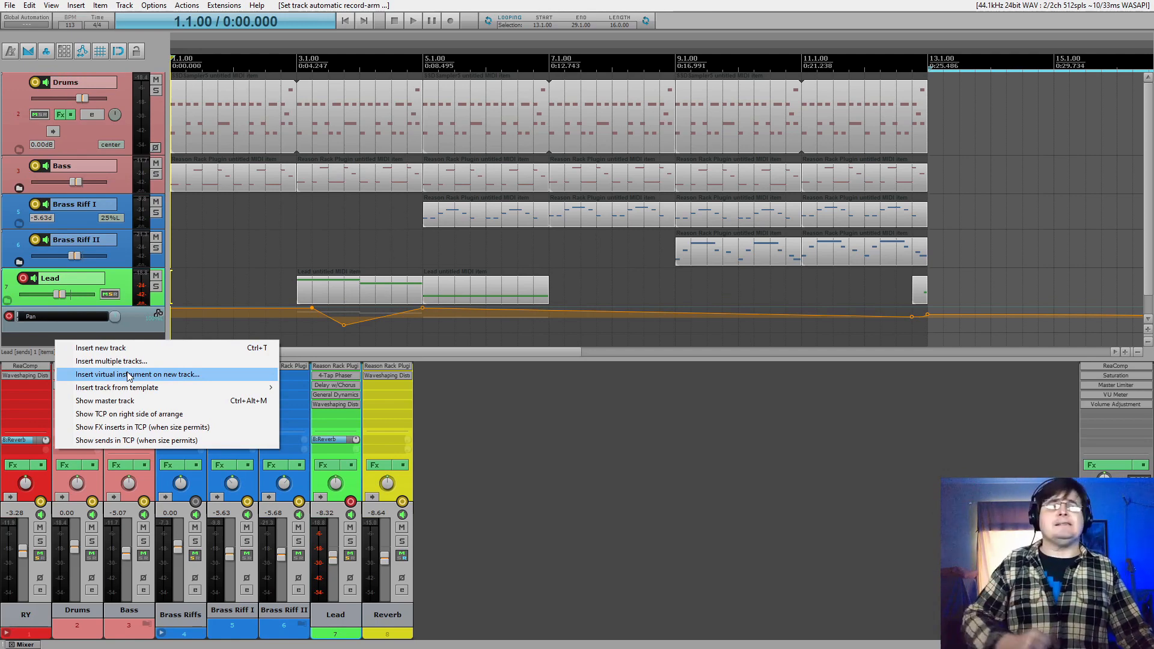
{"action": "left_click", "coordinate": [60, 117]}
{"action": "left_click", "coordinate": [59, 113]}
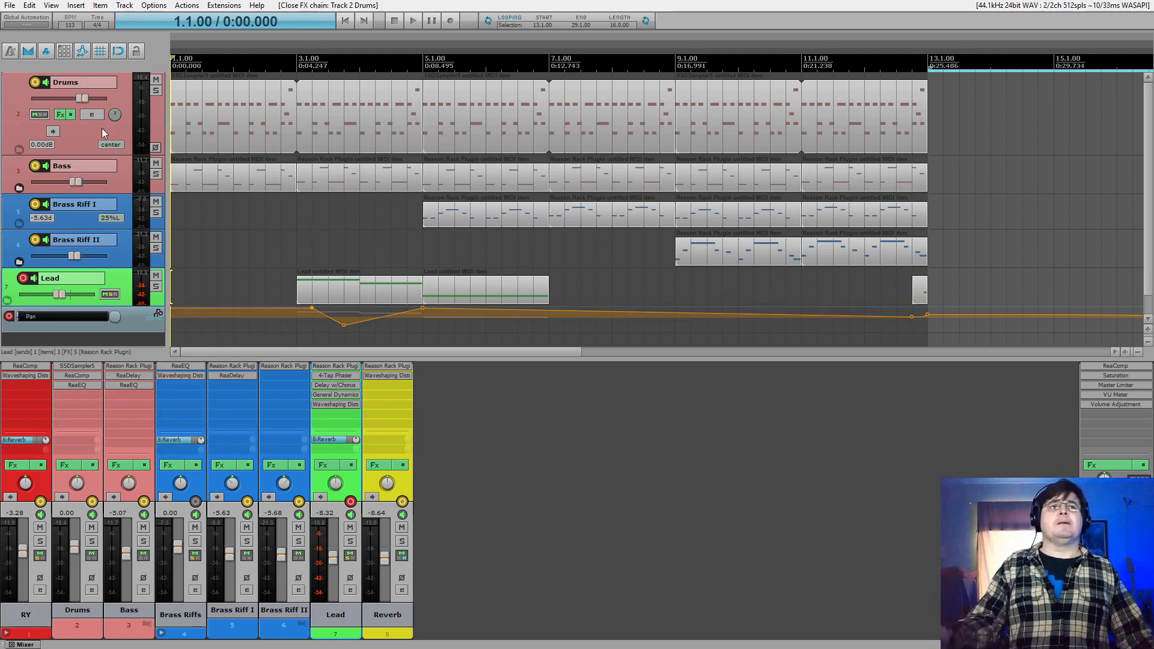
Select the Drums track and review SSDSampler5, ReaComp and ReaEQ in its effects chain before closing the chain
{"action": "left_click", "coordinate": [58, 116]}
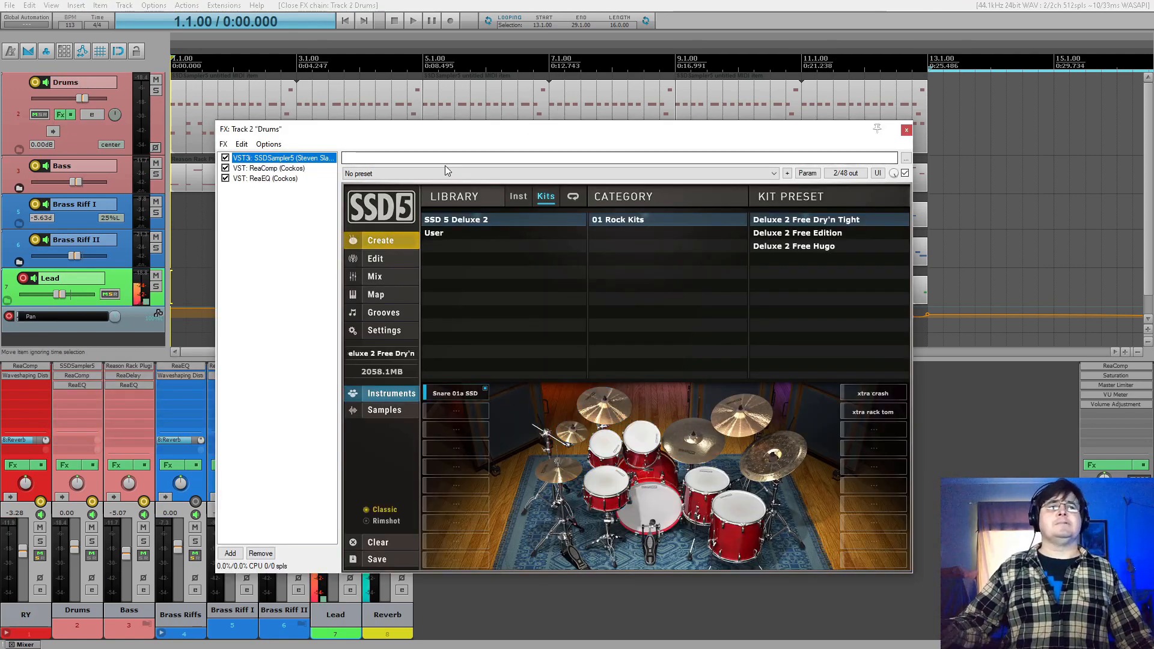
{"action": "left_click", "coordinate": [17, 92]}
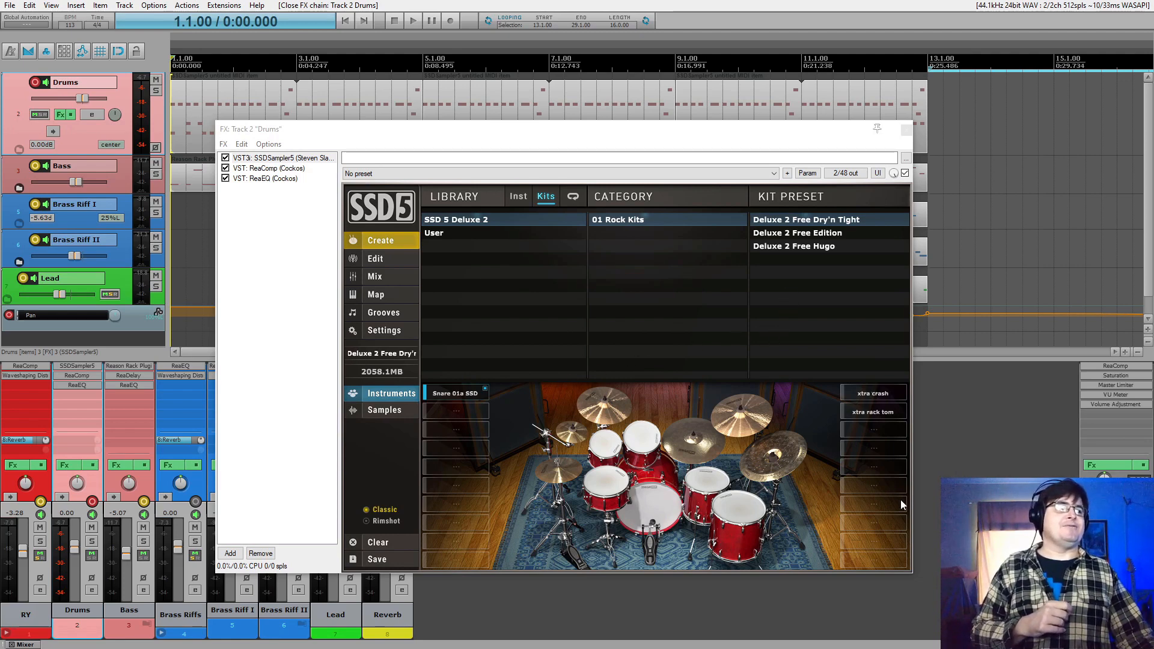
{"action": "left_click", "coordinate": [644, 491]}
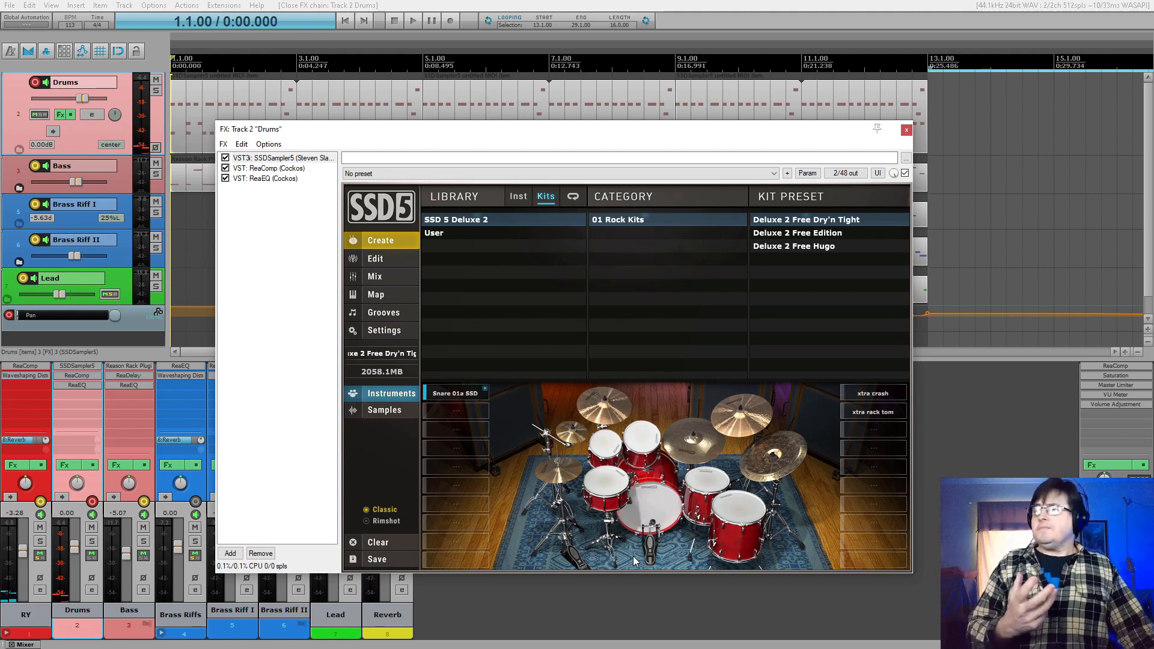
{"action": "left_click", "coordinate": [283, 169]}
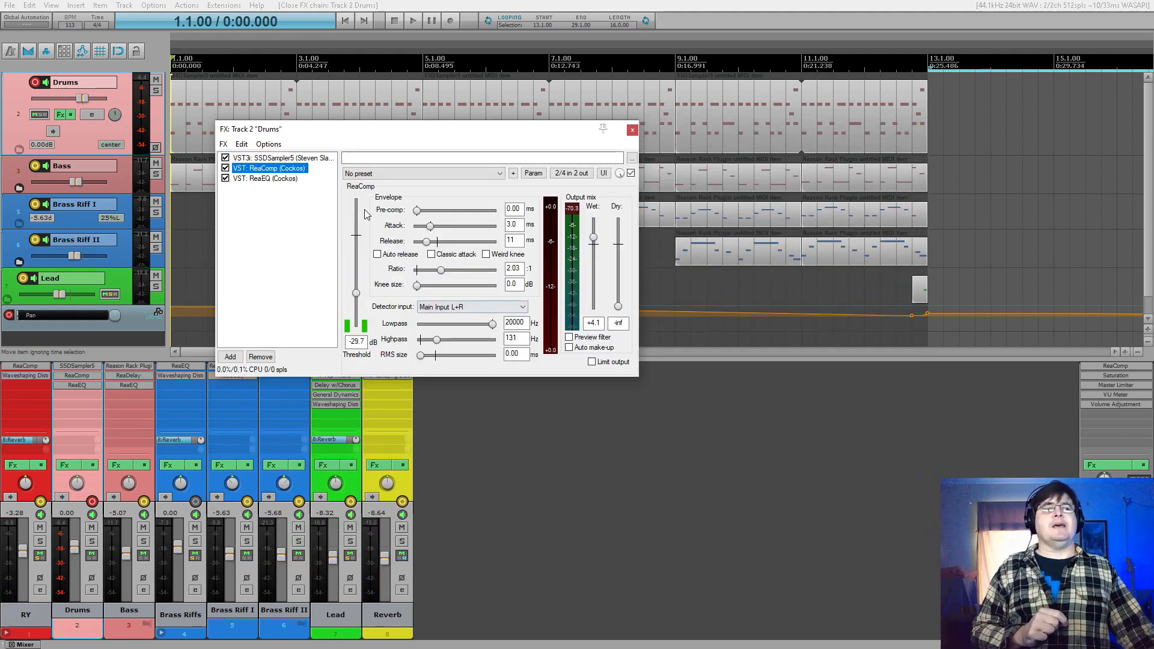
{"action": "left_click", "coordinate": [265, 179]}
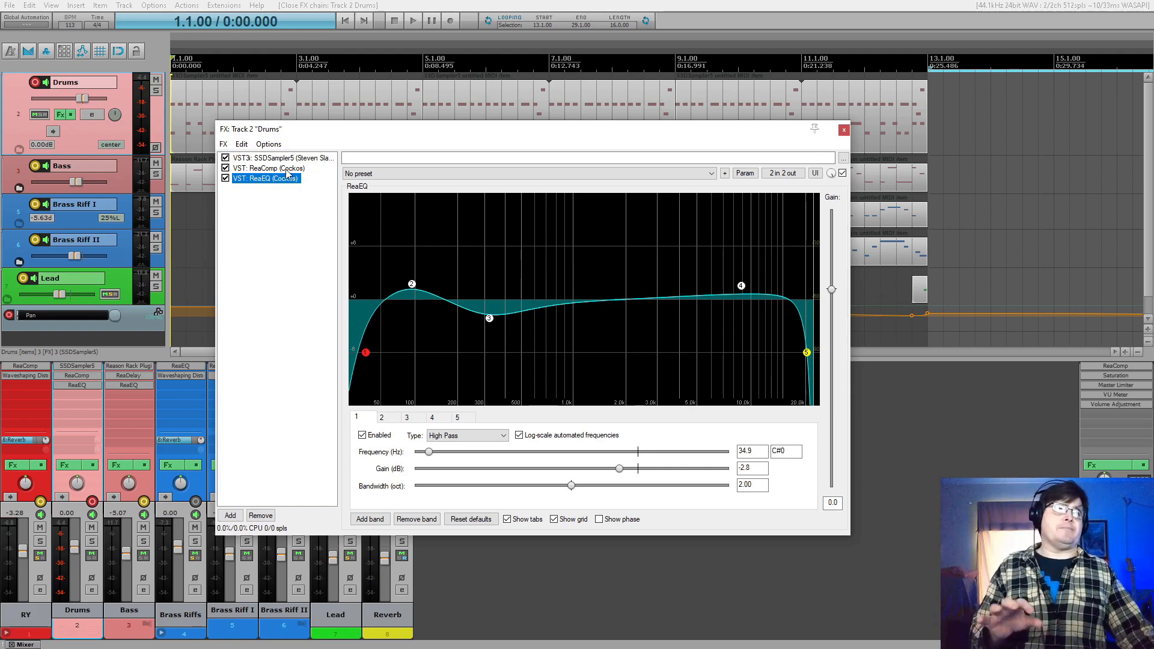
{"action": "left_click", "coordinate": [844, 130]}
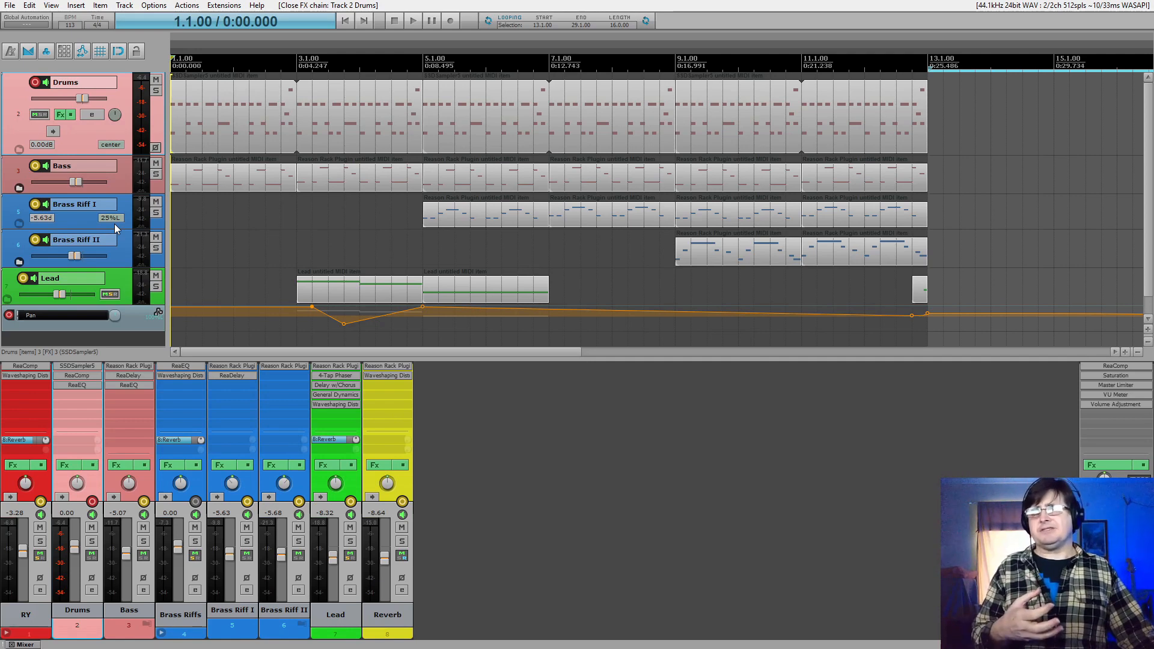
Select the Bass track to arm it and briefly view the Reason Rack Plugin in its effects chain
{"action": "left_click", "coordinate": [11, 170]}
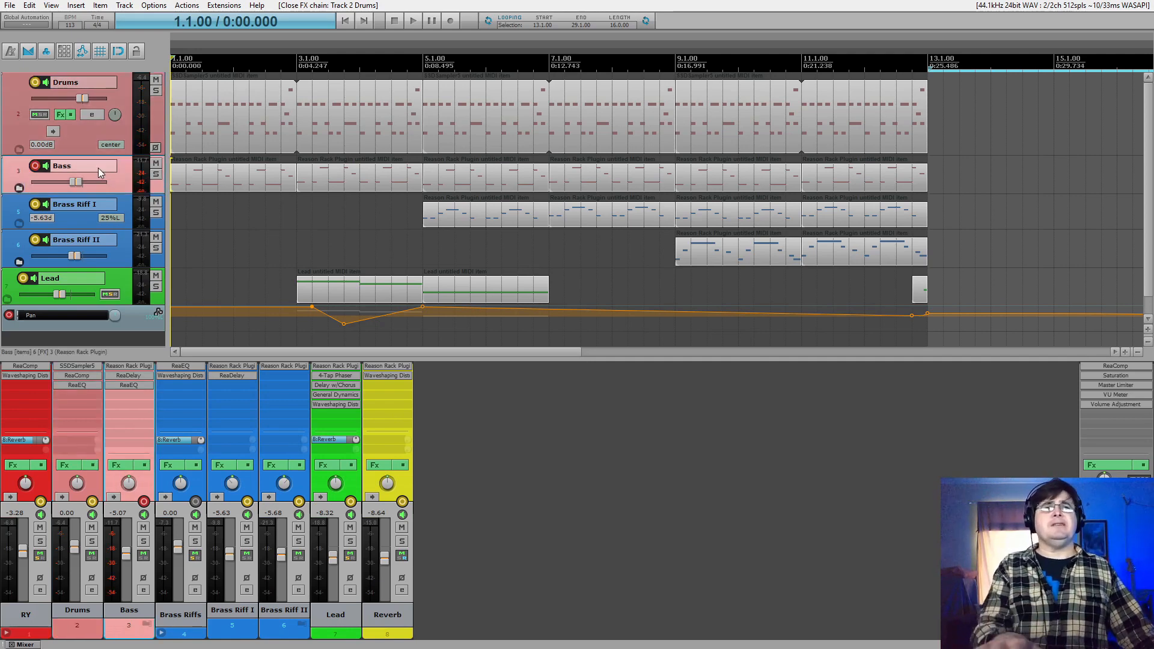
{"action": "left_click", "coordinate": [126, 466]}
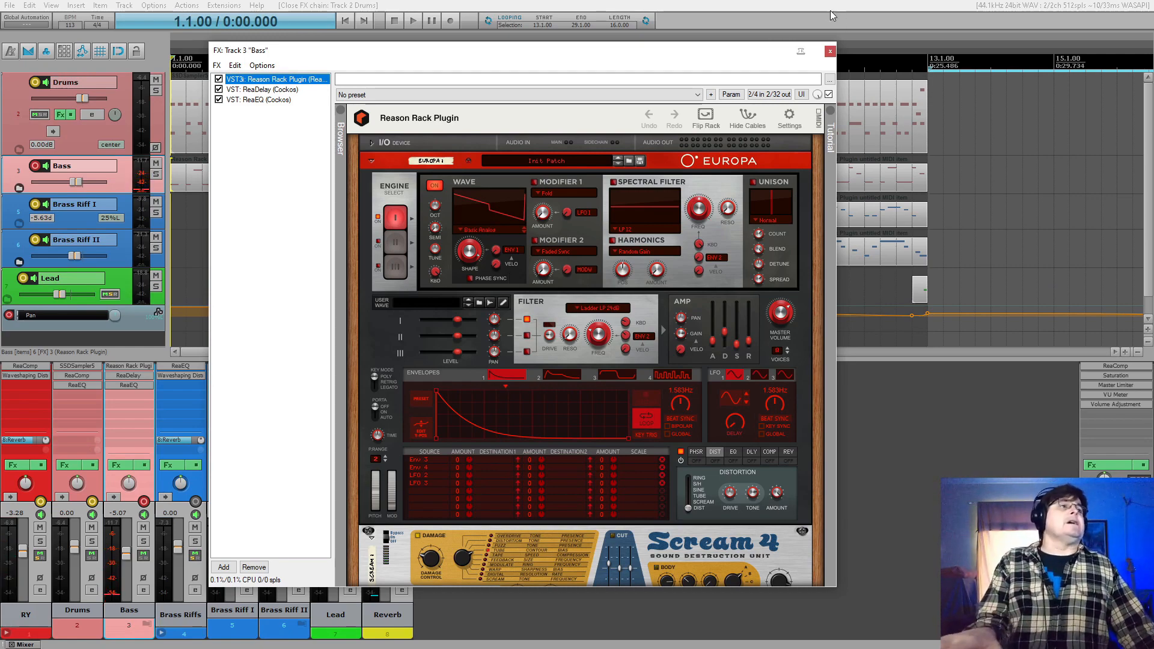
{"action": "left_click", "coordinate": [830, 50]}
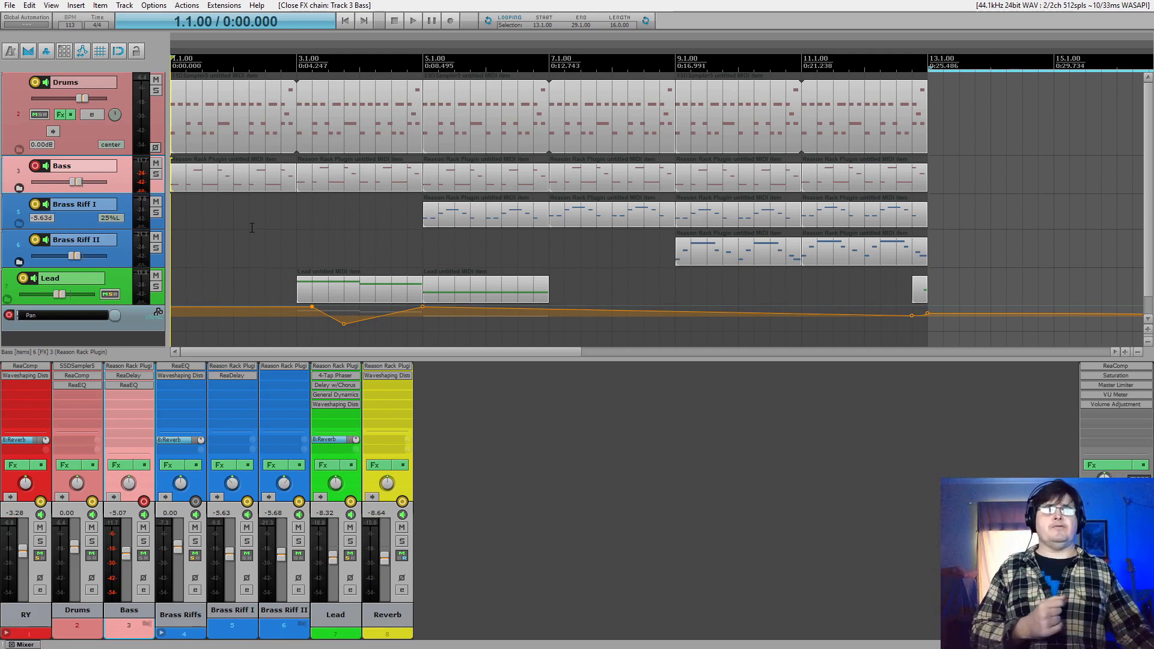
Draw a one-bar MIDI item on the Brass Riff II track, from bar 1 to bar 2
{"action": "key", "text": "ctrl+z"}
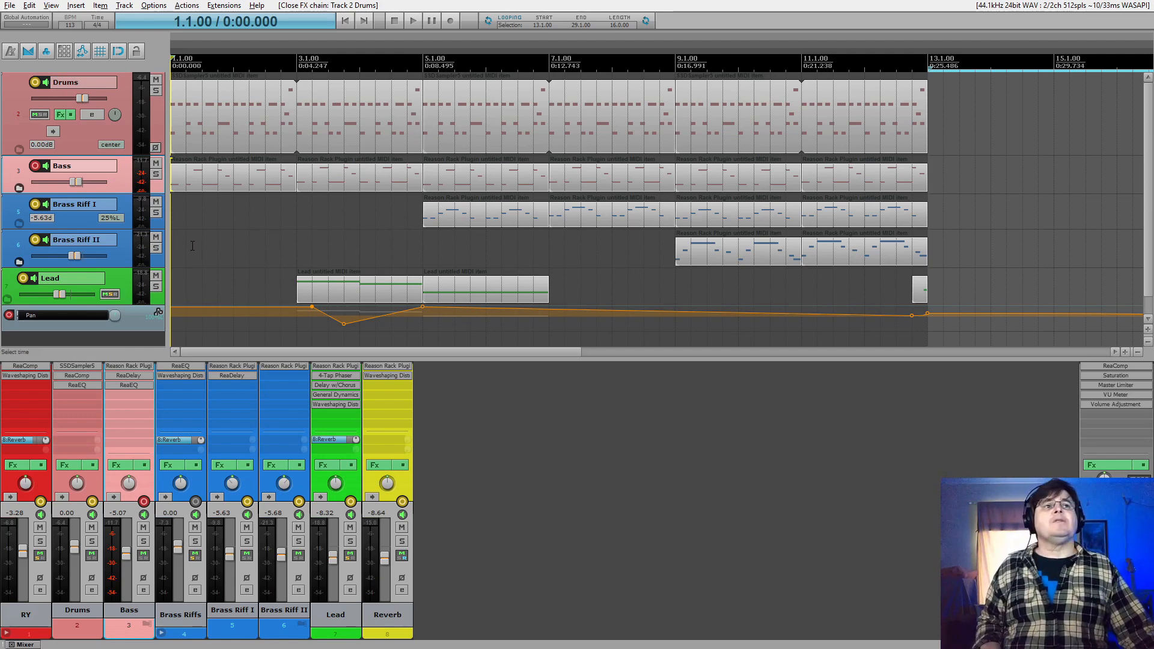
{"action": "key", "text": "alt"}
{"action": "left_click", "coordinate": [175, 244]}
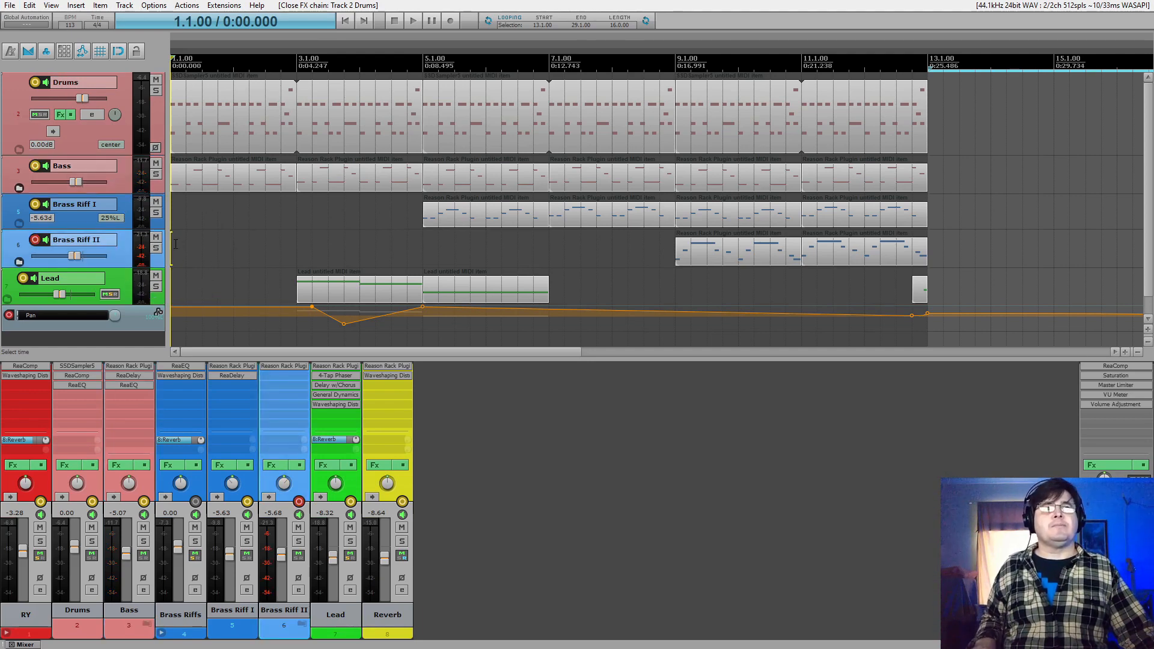
{"action": "mouse_move", "coordinate": [177, 246]}
{"action": "left_mouse_down"}
{"action": "mouse_move", "coordinate": [205, 243]}
{"action": "mouse_move", "coordinate": [181, 248]}
{"action": "left_mouse_up"}
{"action": "key", "text": "ctrl"}
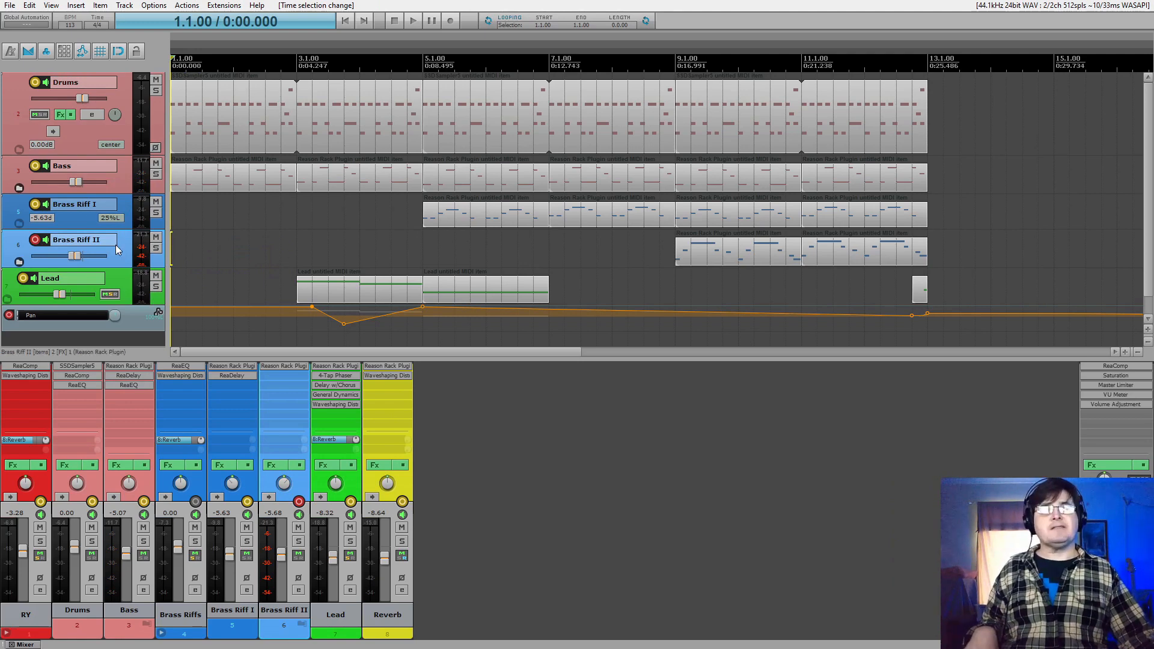
{"action": "left_click_drag", "start_coordinate": [179, 251], "coordinate": [232, 252]}
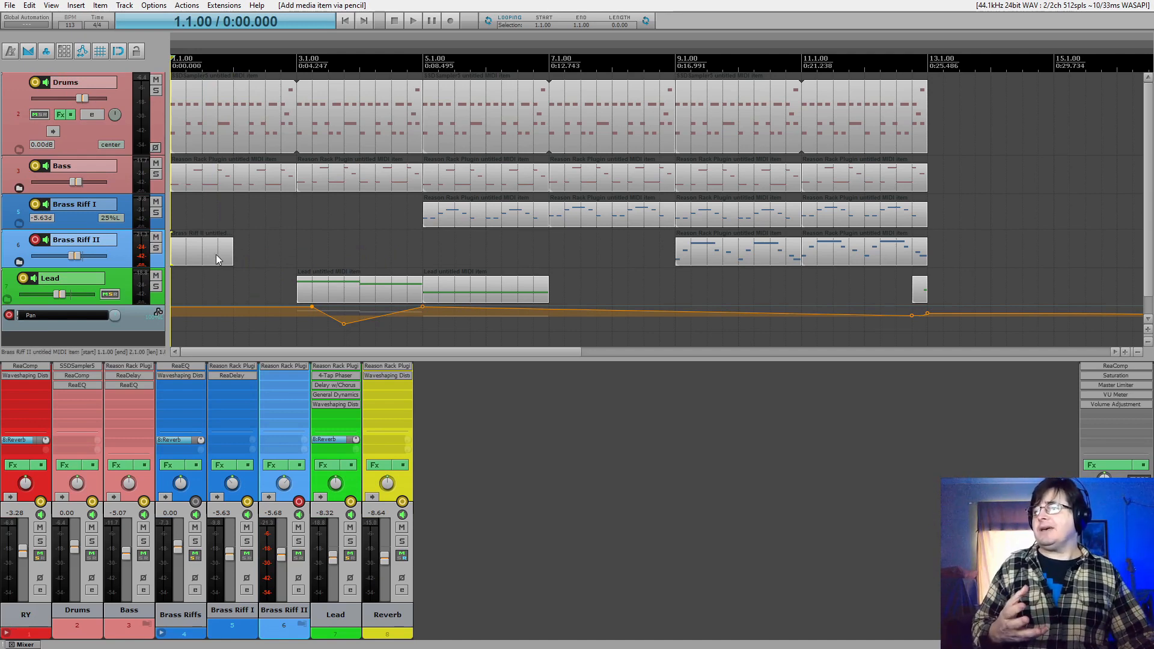
Extend the new Brass Riff II item to three bars and shorten it back to one bar, keeping its start at bar 1
{"action": "left_click_drag", "start_coordinate": [233, 253], "coordinate": [355, 257]}
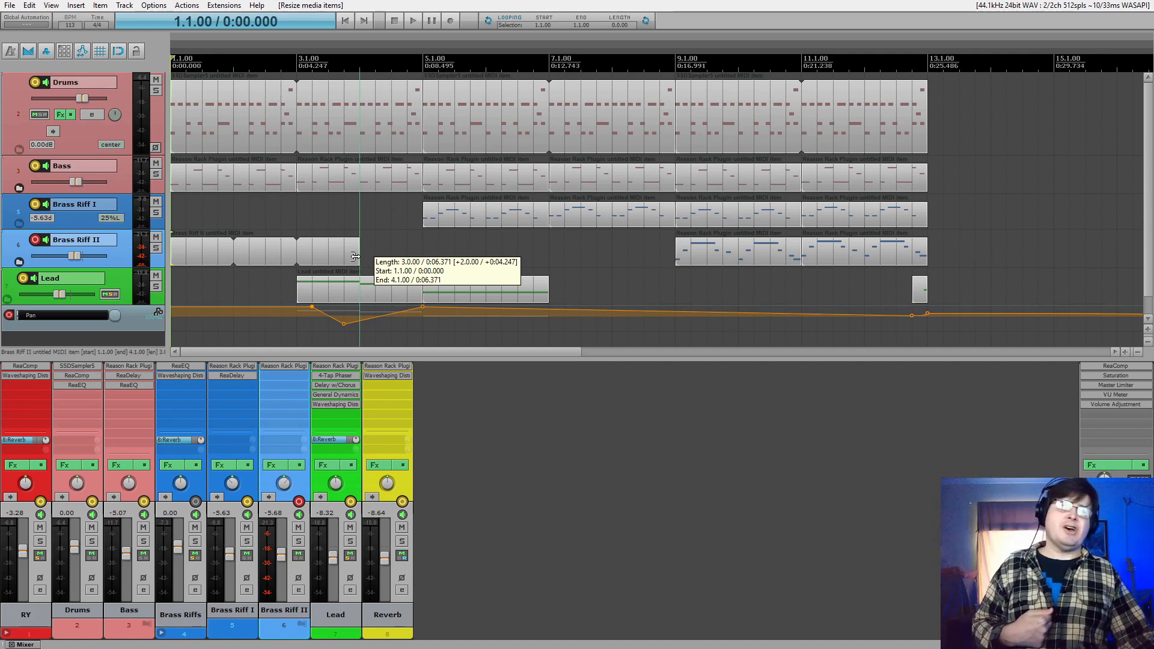
{"action": "left_click_drag", "start_coordinate": [356, 257], "coordinate": [238, 251]}
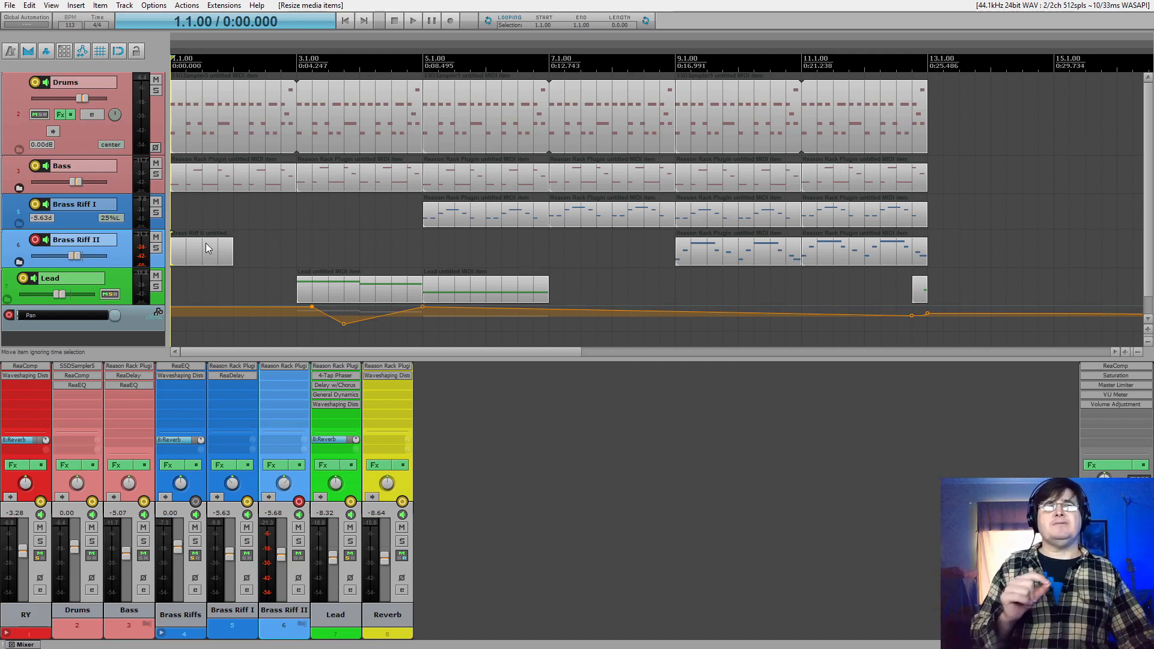
{"action": "left_click_drag", "start_coordinate": [206, 243], "coordinate": [175, 250]}
{"action": "mouse_move", "coordinate": [186, 251]}
{"action": "left_mouse_down"}
{"action": "mouse_move", "coordinate": [228, 236]}
{"action": "mouse_move", "coordinate": [215, 255]}
{"action": "mouse_move", "coordinate": [174, 255]}
{"action": "left_mouse_up"}
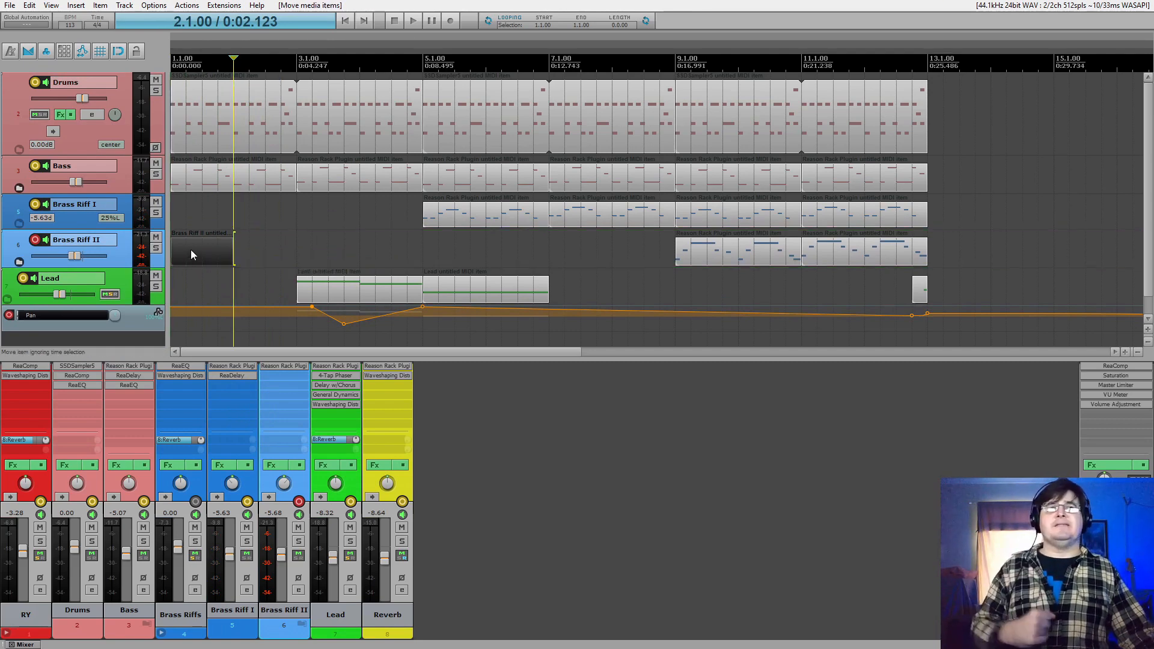
Open the new Brass Riff II item in the MIDI editor and extend its end slightly past bar 3
{"action": "left_click", "coordinate": [190, 250]}
{"action": "double_click", "coordinate": [196, 247]}
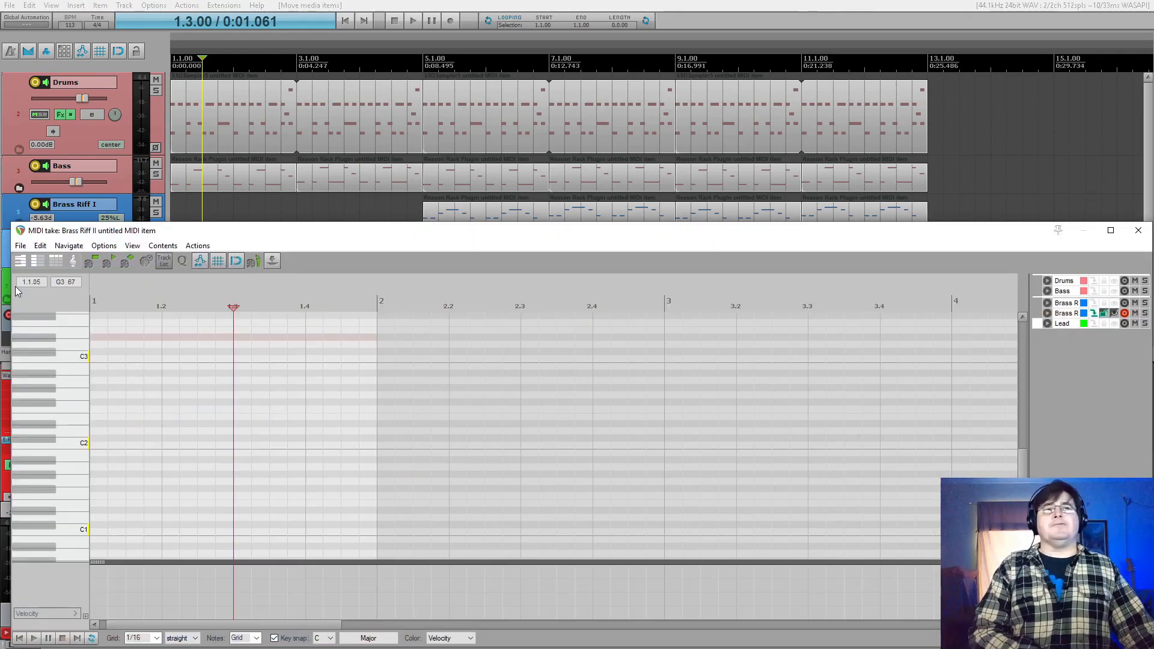
{"action": "left_click_drag", "start_coordinate": [11, 293], "coordinate": [3, 293]}
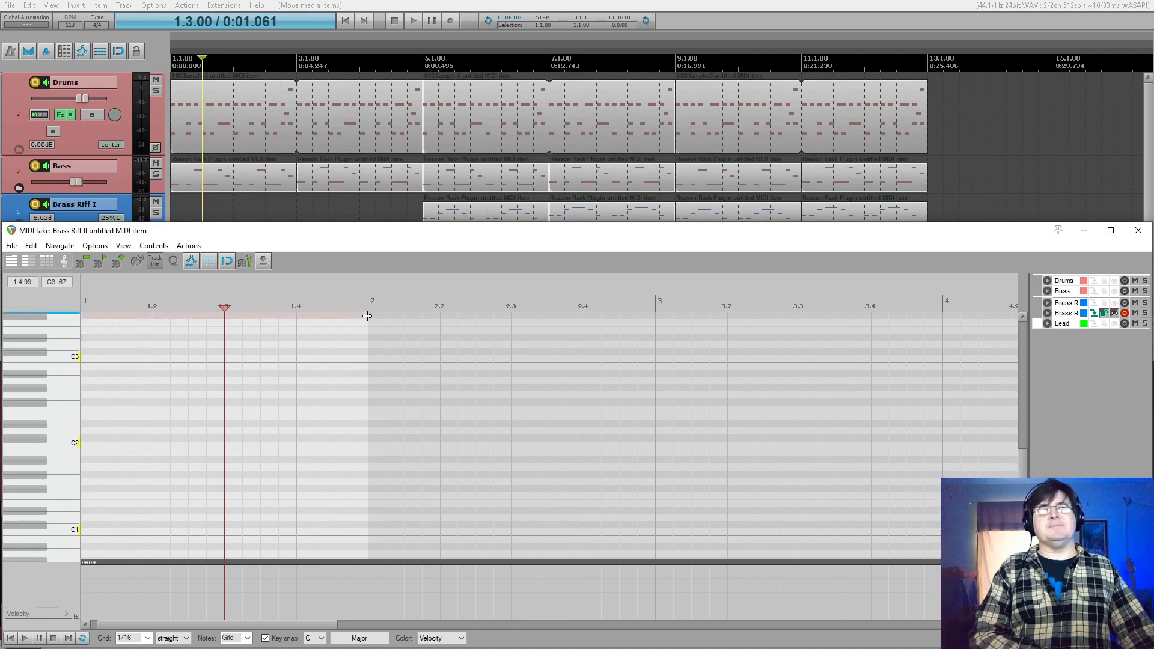
{"action": "left_click_drag", "start_coordinate": [367, 316], "coordinate": [656, 325]}
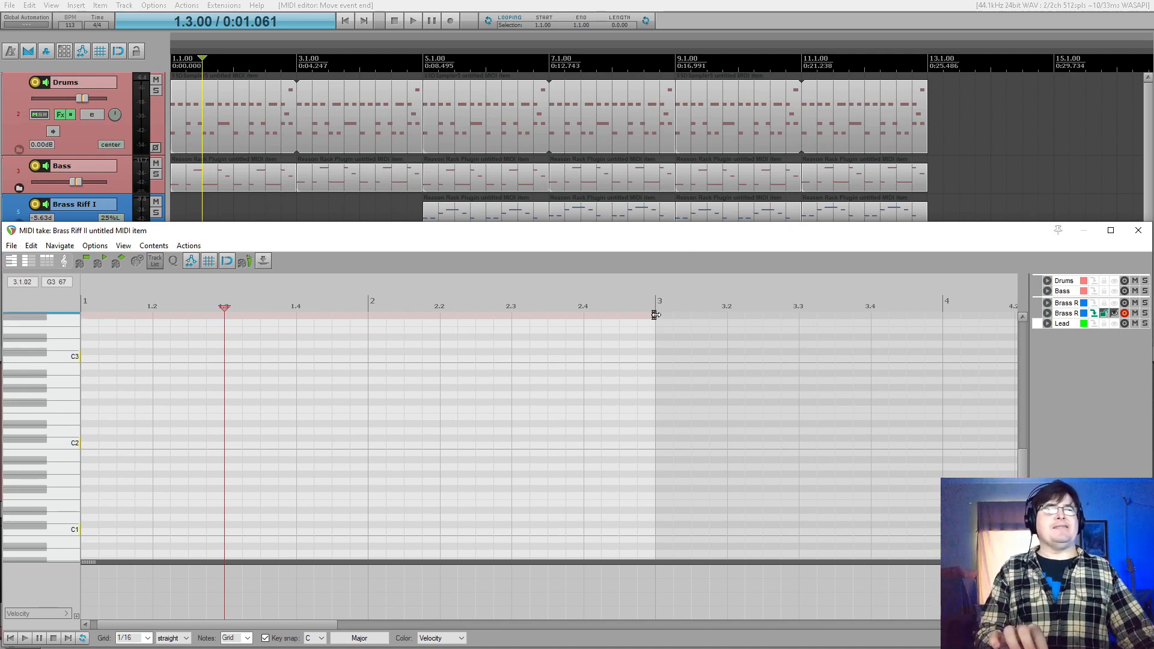
{"action": "mouse_move", "coordinate": [655, 315]}
{"action": "left_mouse_down"}
{"action": "mouse_move", "coordinate": [687, 319]}
{"action": "mouse_move", "coordinate": [647, 315]}
{"action": "mouse_move", "coordinate": [659, 312]}
{"action": "left_mouse_up"}
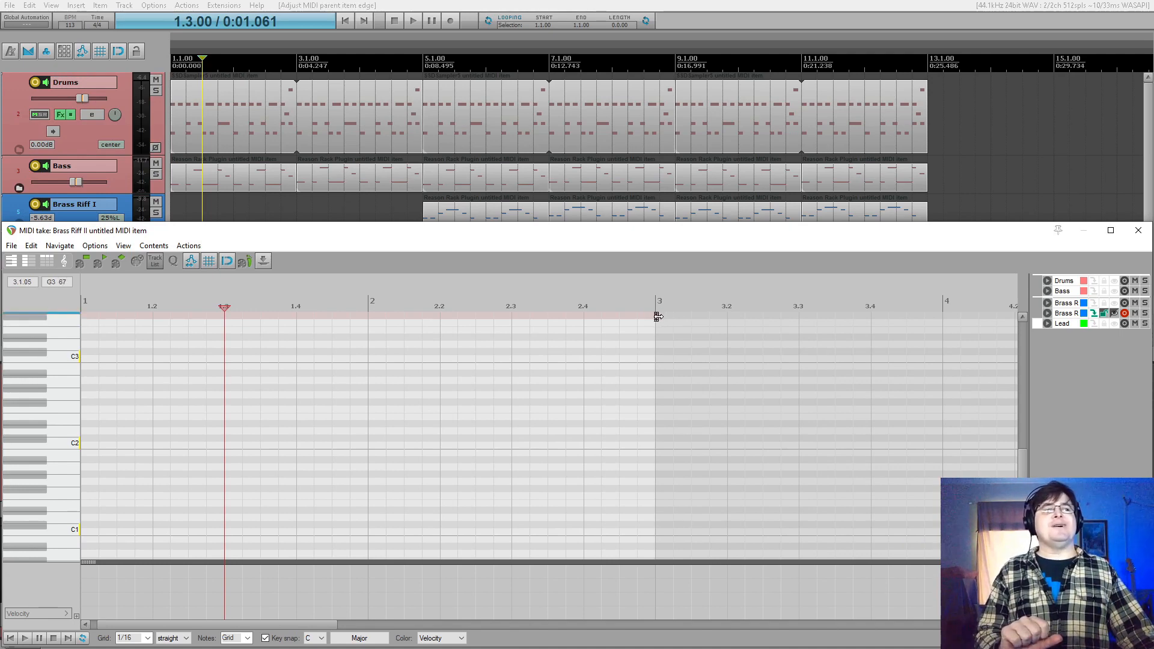
{"action": "left_click_drag", "start_coordinate": [657, 317], "coordinate": [655, 317]}
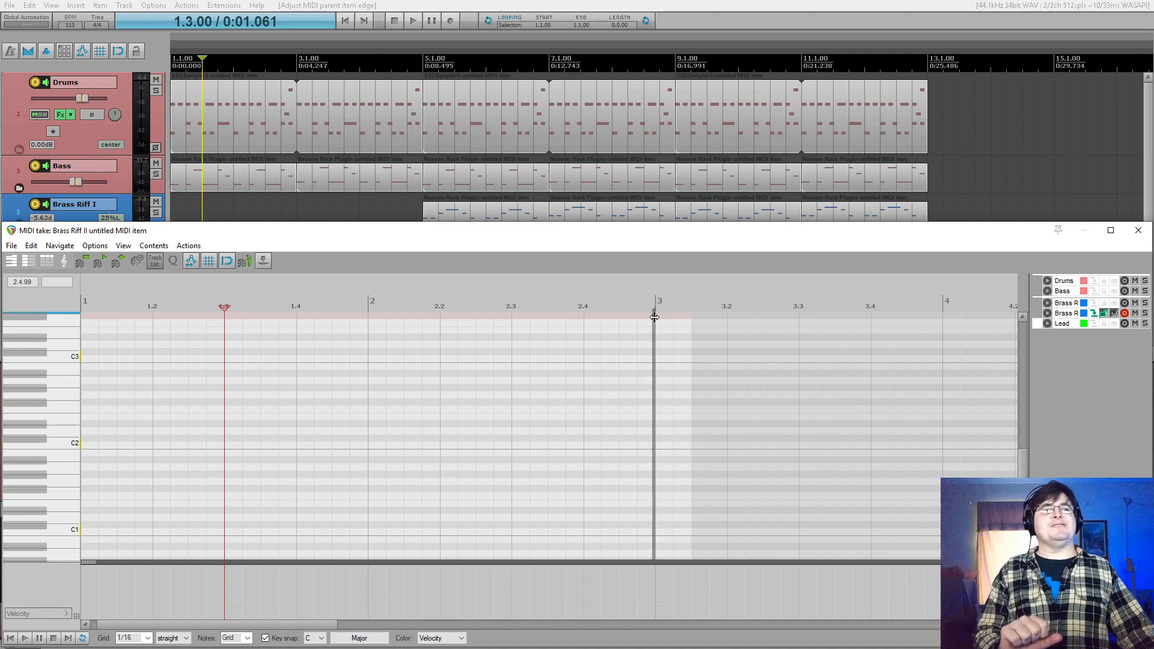
Insert a C3 note at the start of bar 1, lengthen it to one beat, and move it to a lower pitch
{"action": "scroll", "coordinate": [111, 365], "scroll_direction": "up", "scroll_amount": 2}
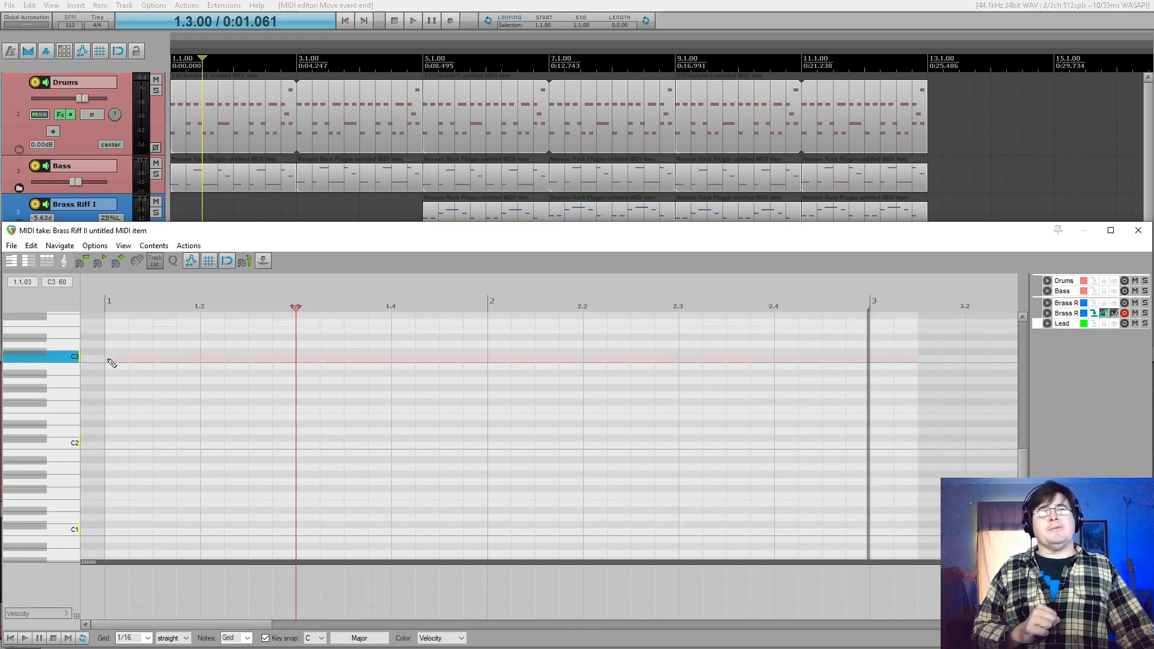
{"action": "left_click", "coordinate": [111, 363]}
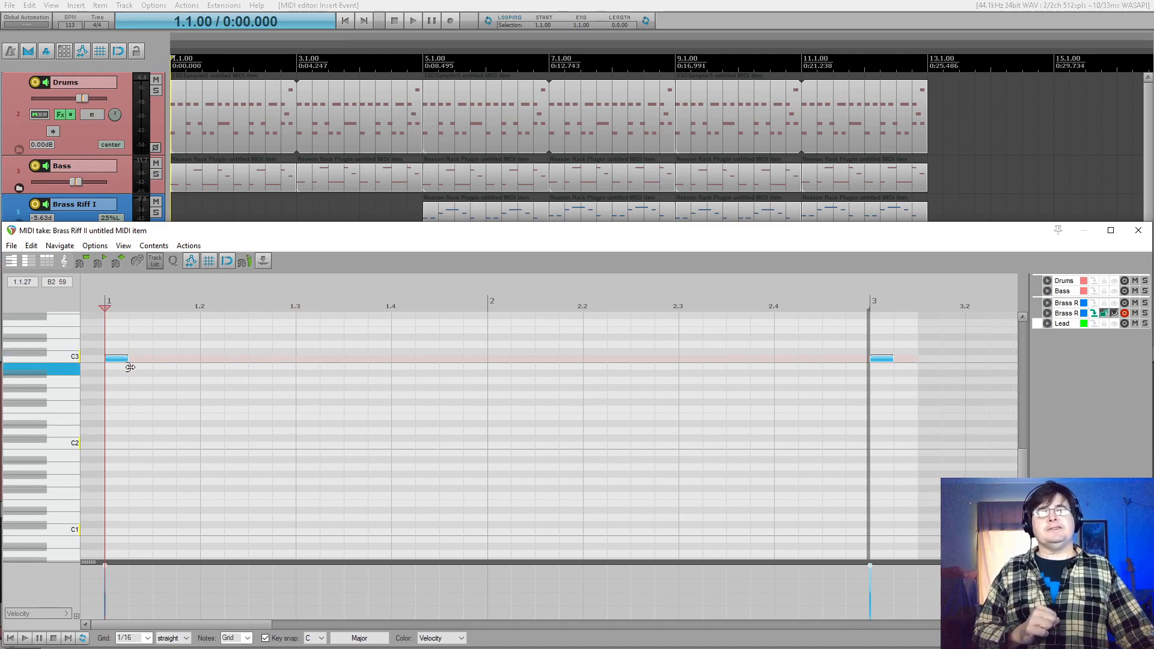
{"action": "left_click_drag", "start_coordinate": [130, 368], "coordinate": [206, 377]}
{"action": "left_click", "coordinate": [106, 357]}
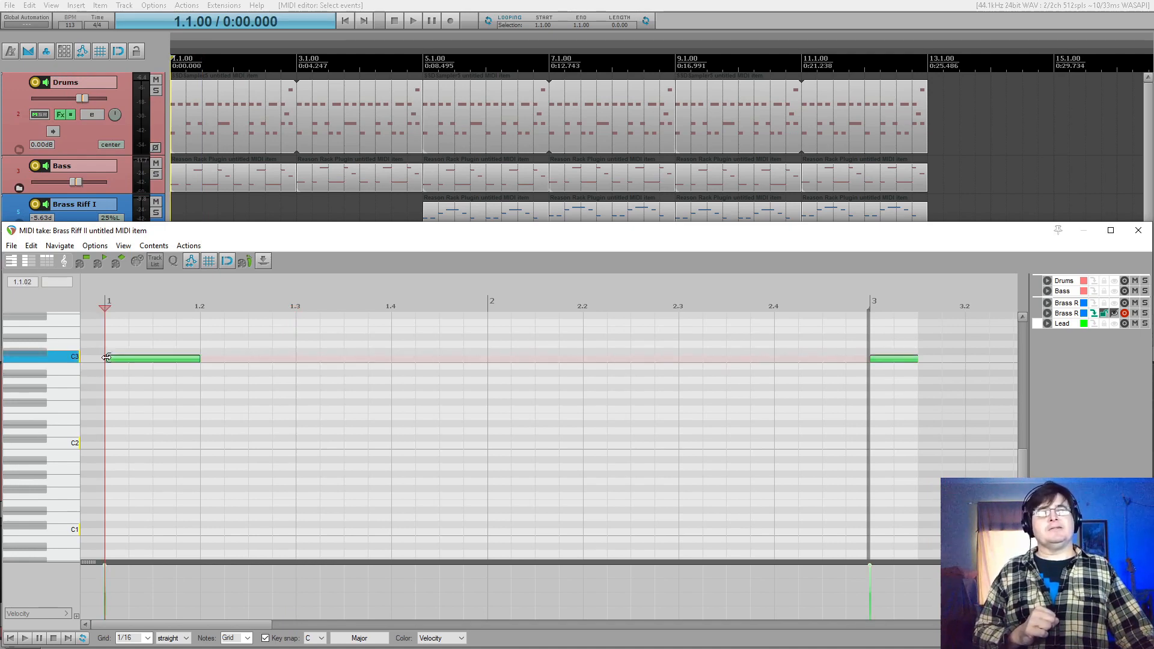
{"action": "left_click_drag", "start_coordinate": [105, 359], "coordinate": [78, 358]}
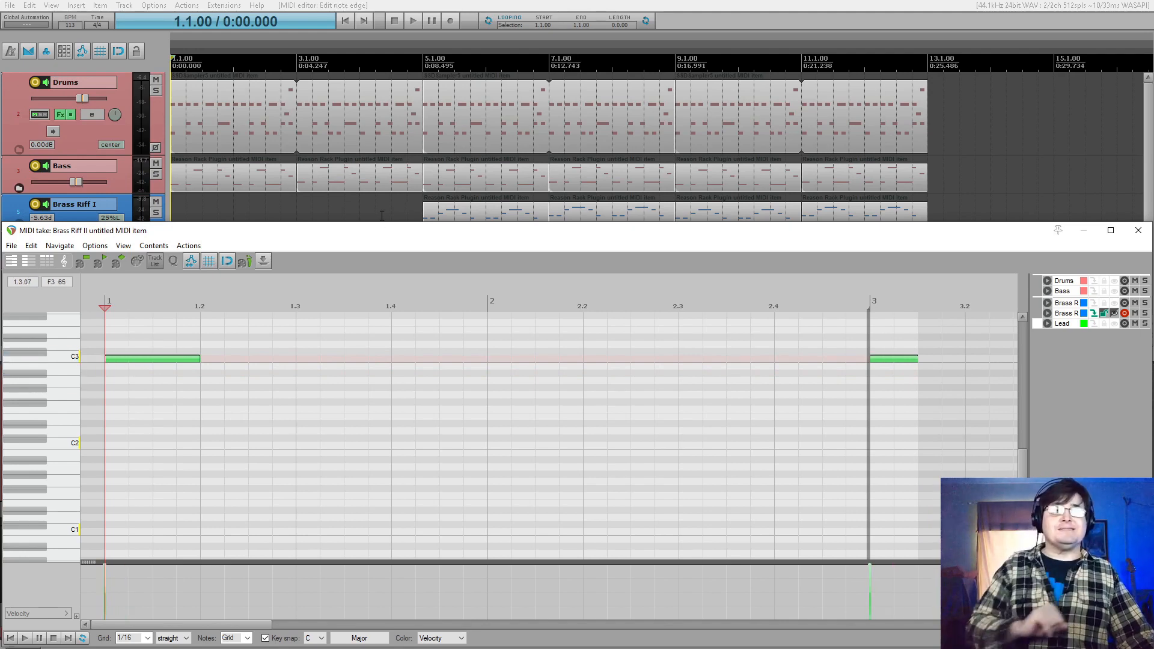
{"action": "left_click_drag", "start_coordinate": [149, 358], "coordinate": [144, 420]}
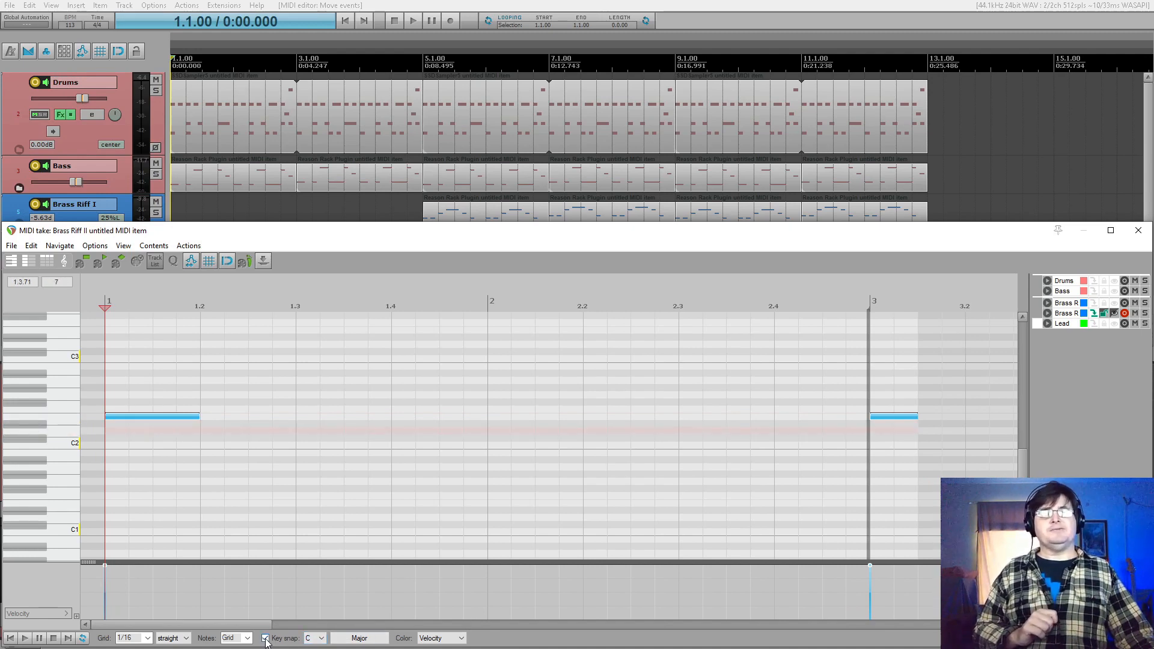
Look through the key snap root notes and scale choices, keeping C Major
{"action": "left_click", "coordinate": [315, 638]}
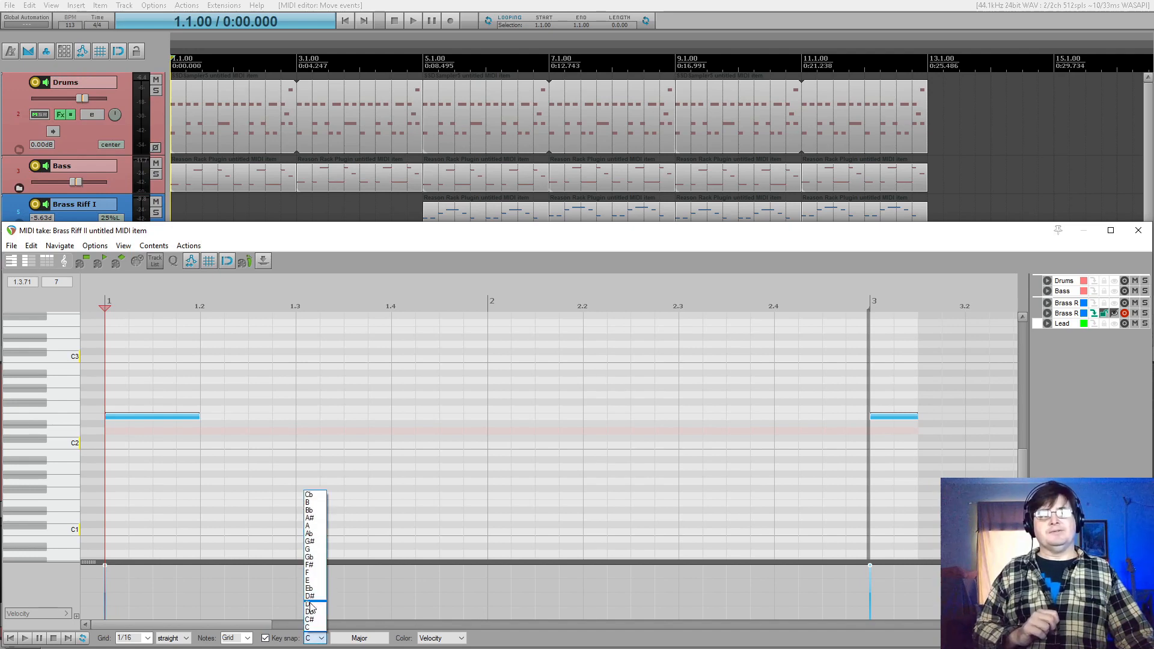
{"action": "left_click", "coordinate": [361, 638]}
{"action": "left_click", "coordinate": [361, 638]}
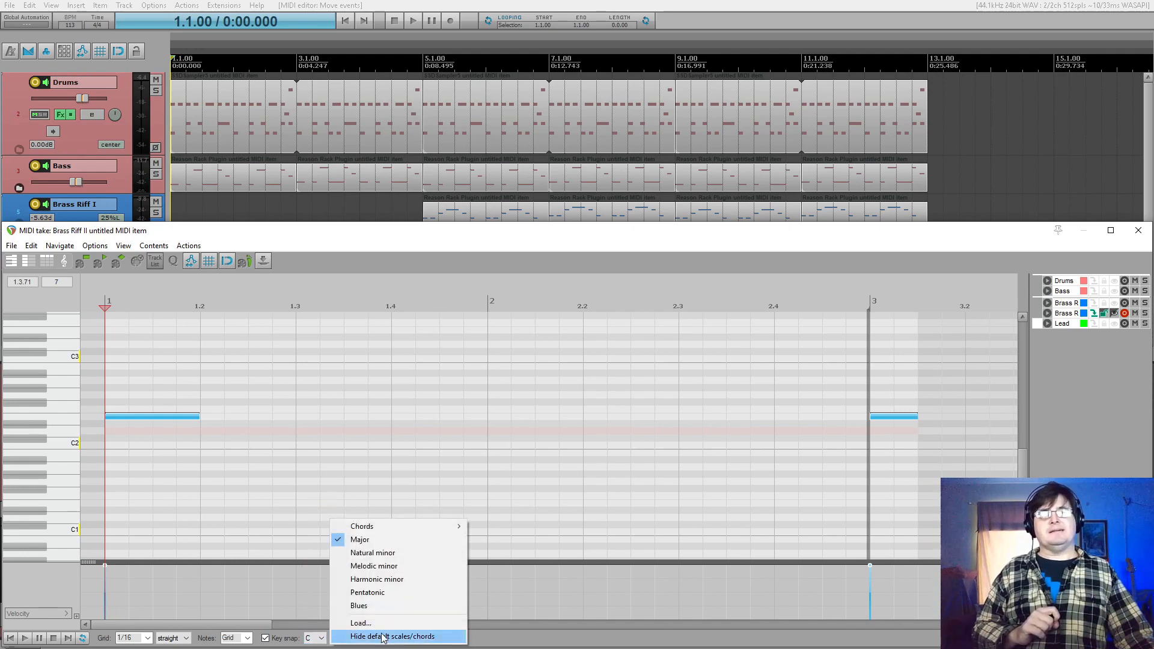
{"action": "left_click", "coordinate": [397, 539]}
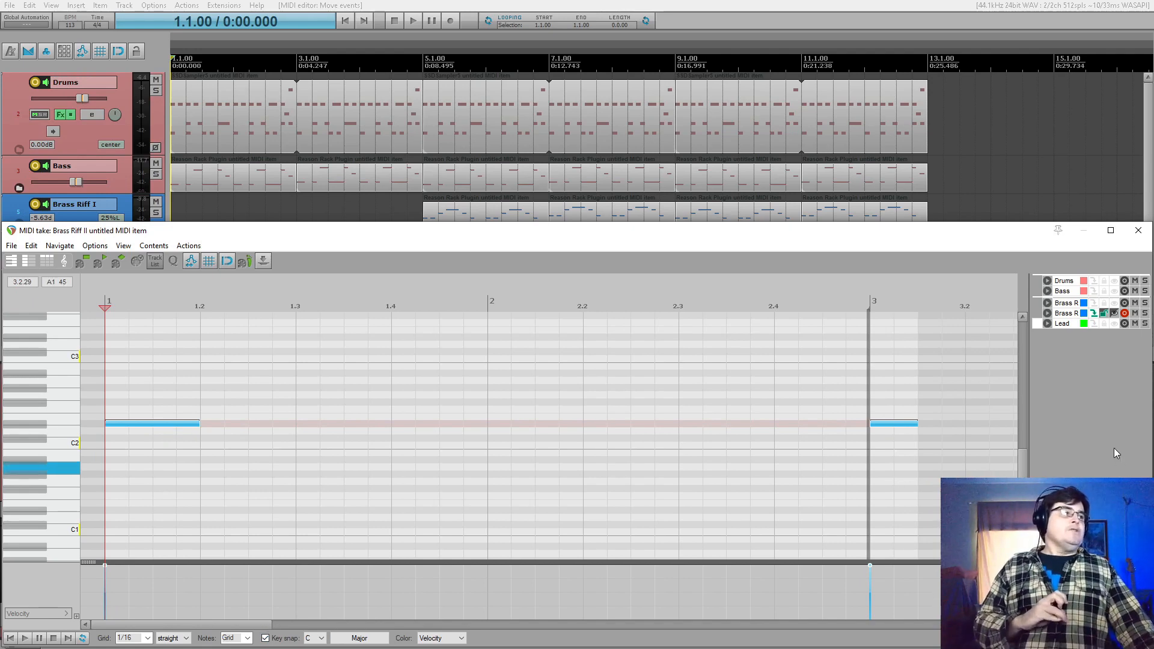
Close the MIDI editor and delete the new item at the start of the Brass Riff II track
{"action": "left_click", "coordinate": [1138, 230]}
{"action": "left_click", "coordinate": [238, 251]}
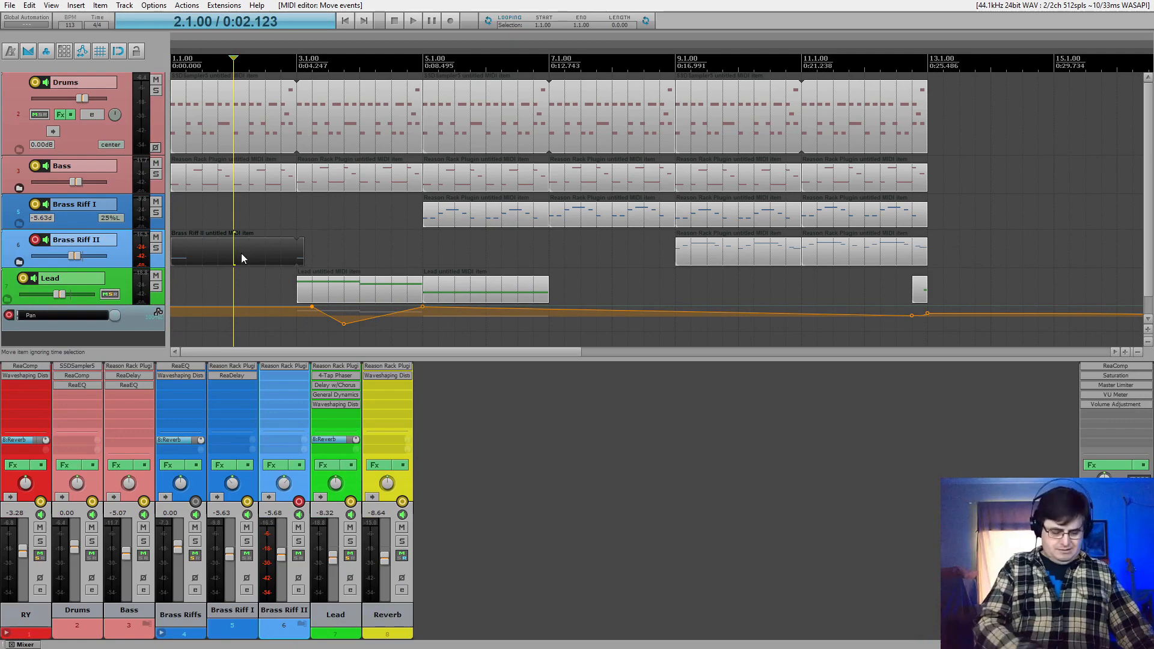
{"action": "key", "text": "Delete"}
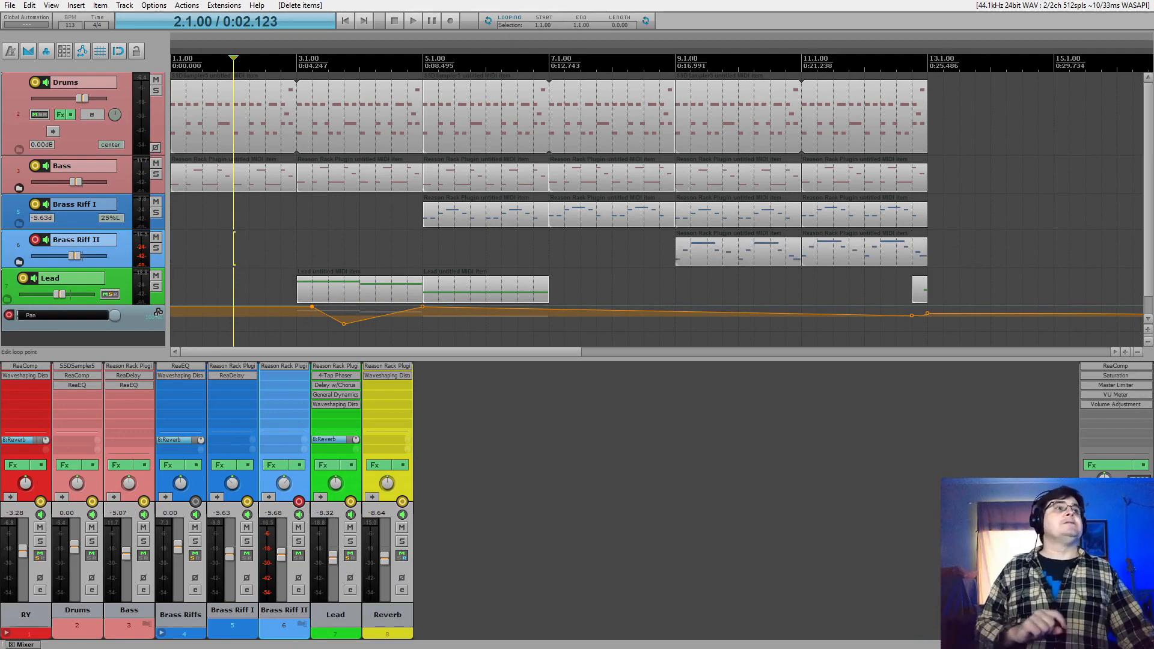
Open the Brass Riff II item at bar 9 in the MIDI editor and switch editing to the Lead track
{"action": "double_click", "coordinate": [734, 244]}
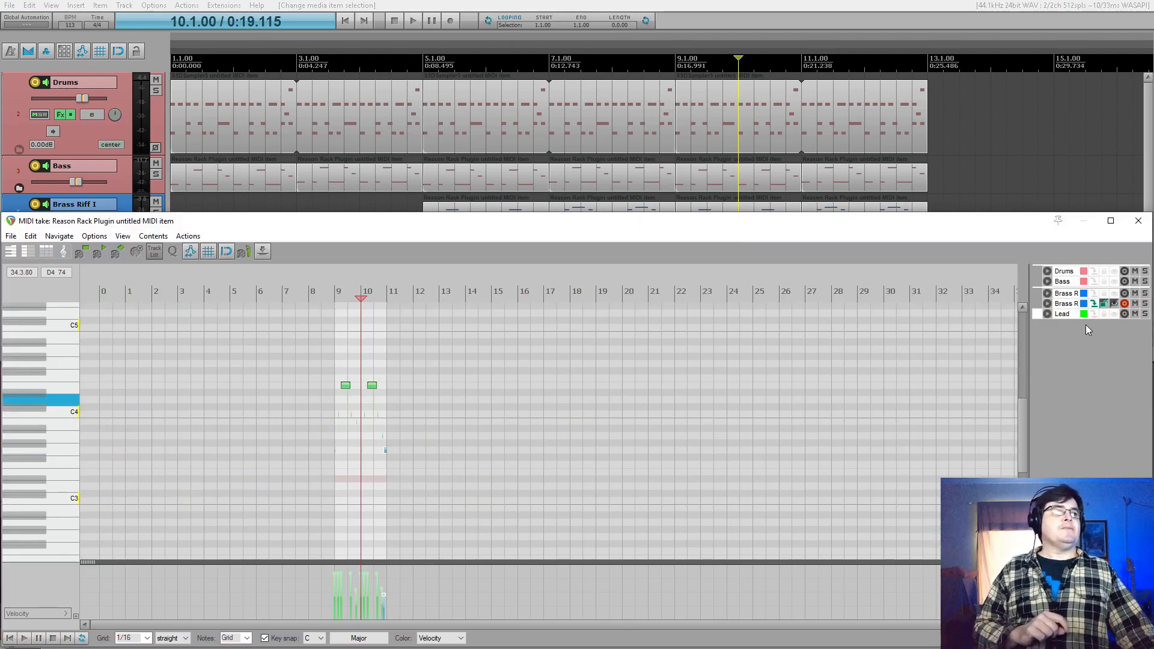
{"action": "left_click", "coordinate": [1068, 317]}
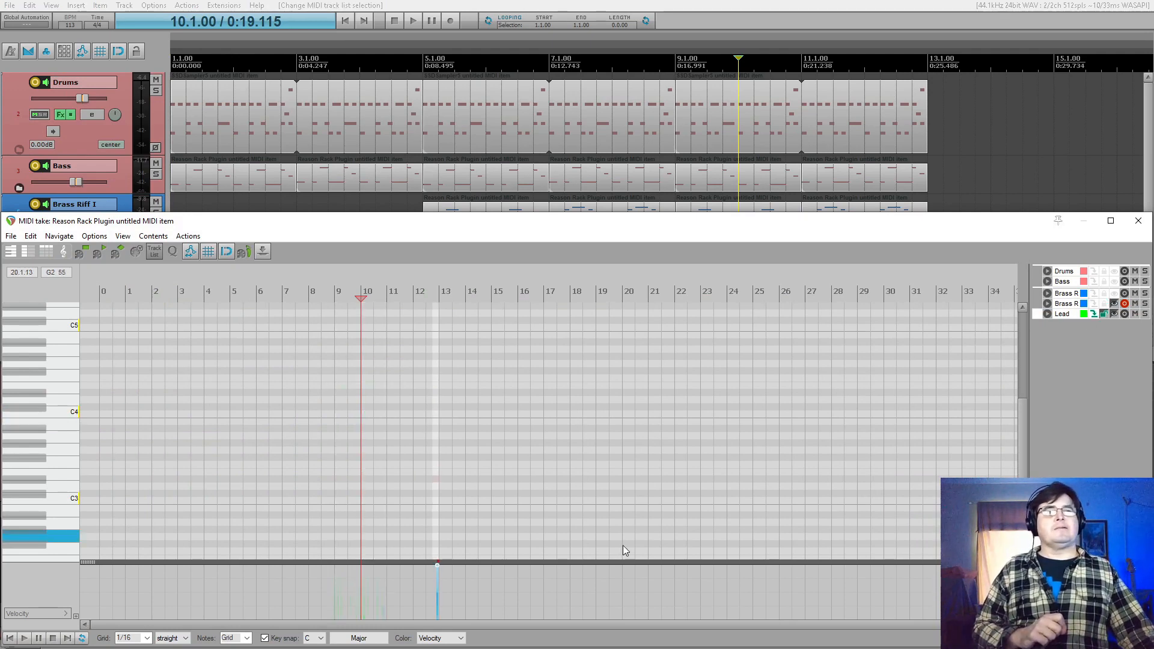
{"action": "scroll", "coordinate": [625, 529], "scroll_direction": "down", "scroll_amount": 4}
{"action": "scroll", "coordinate": [631, 501], "scroll_direction": "down", "scroll_amount": 2}
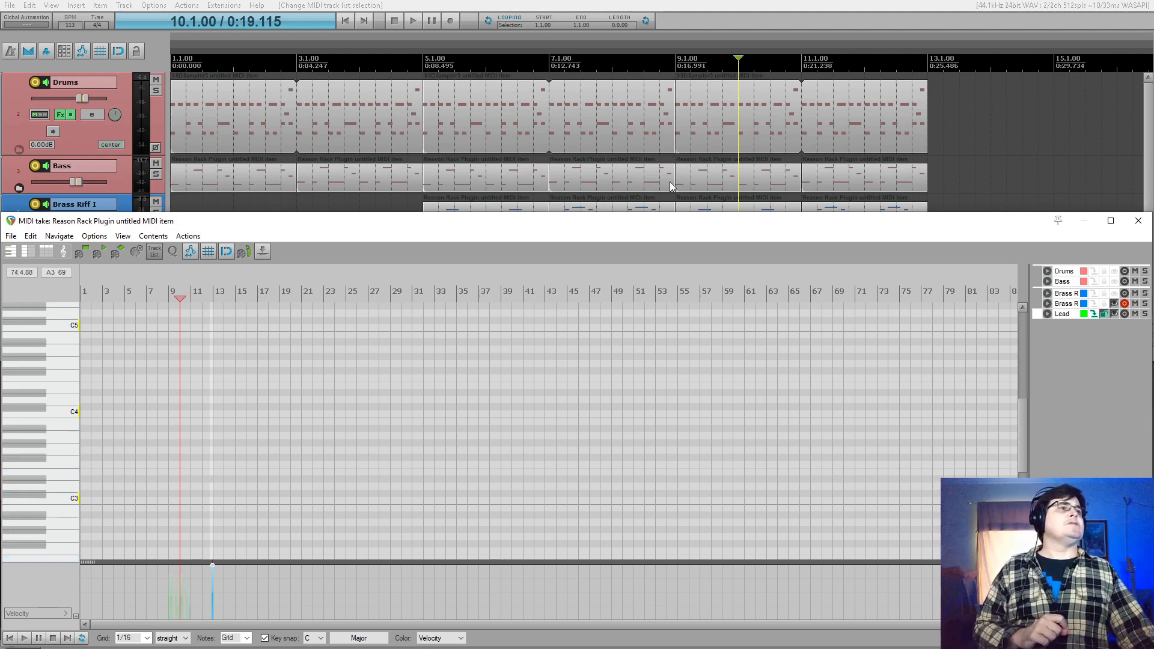
{"action": "left_click_drag", "start_coordinate": [724, 120], "coordinate": [738, 120]}
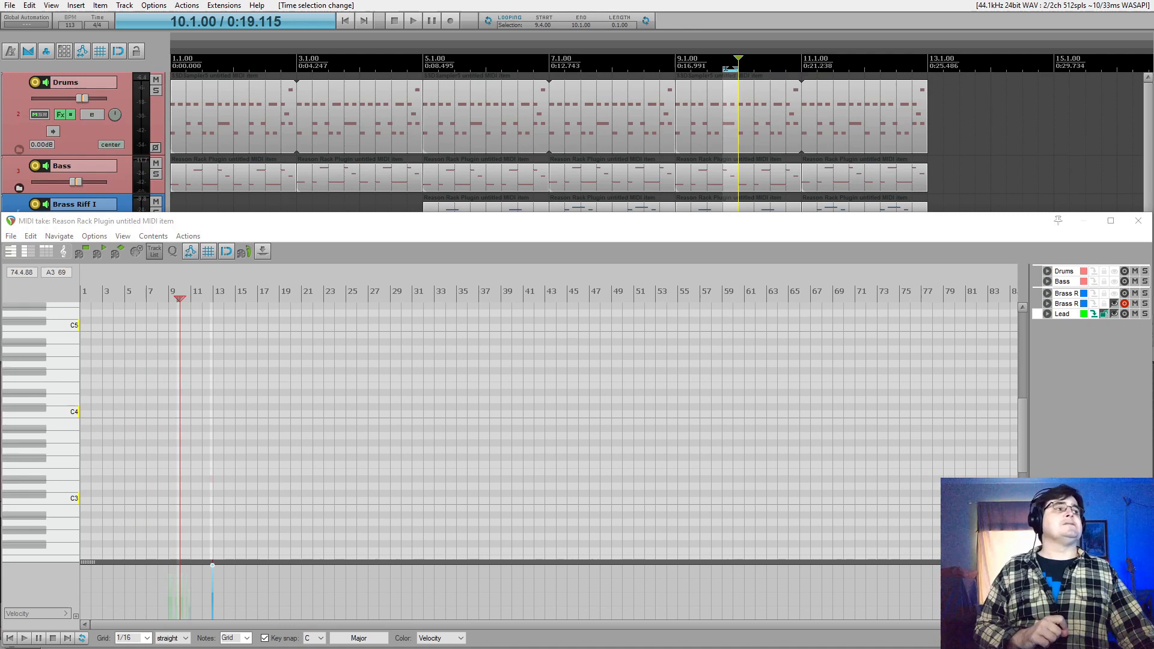
Toggle the Drums track's record arm and show the Drums, Bass and Brass Riff I notes in the MIDI editor
{"action": "left_click", "coordinate": [1125, 271]}
{"action": "left_click", "coordinate": [1114, 271]}
{"action": "left_click", "coordinate": [1114, 281]}
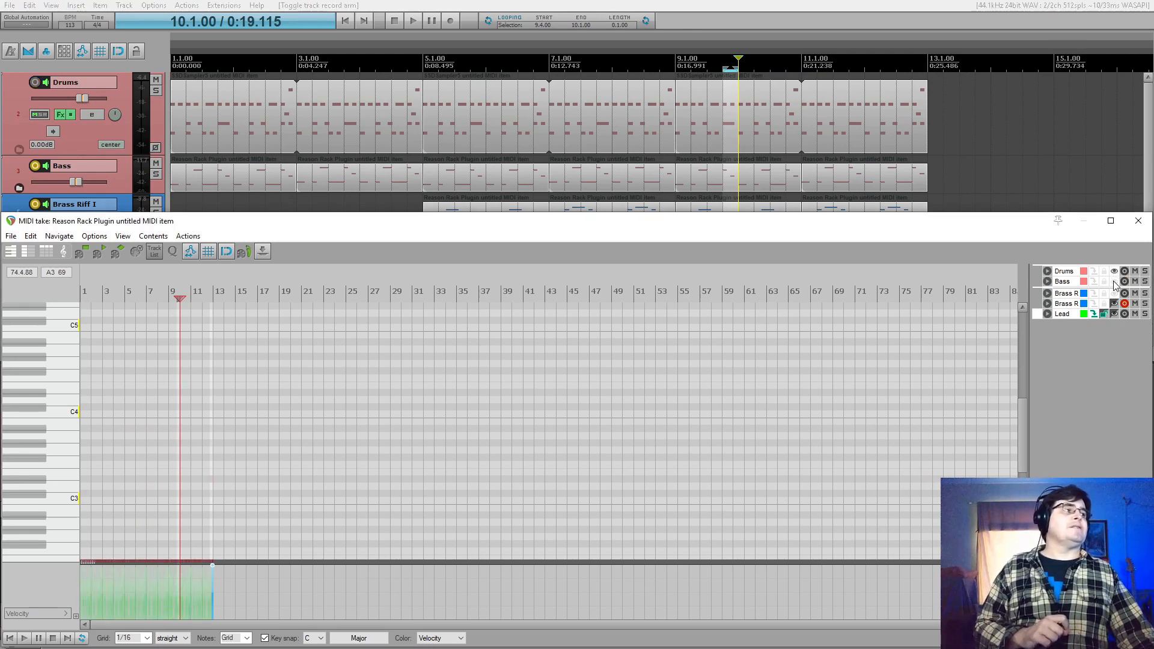
{"action": "left_click", "coordinate": [1114, 294]}
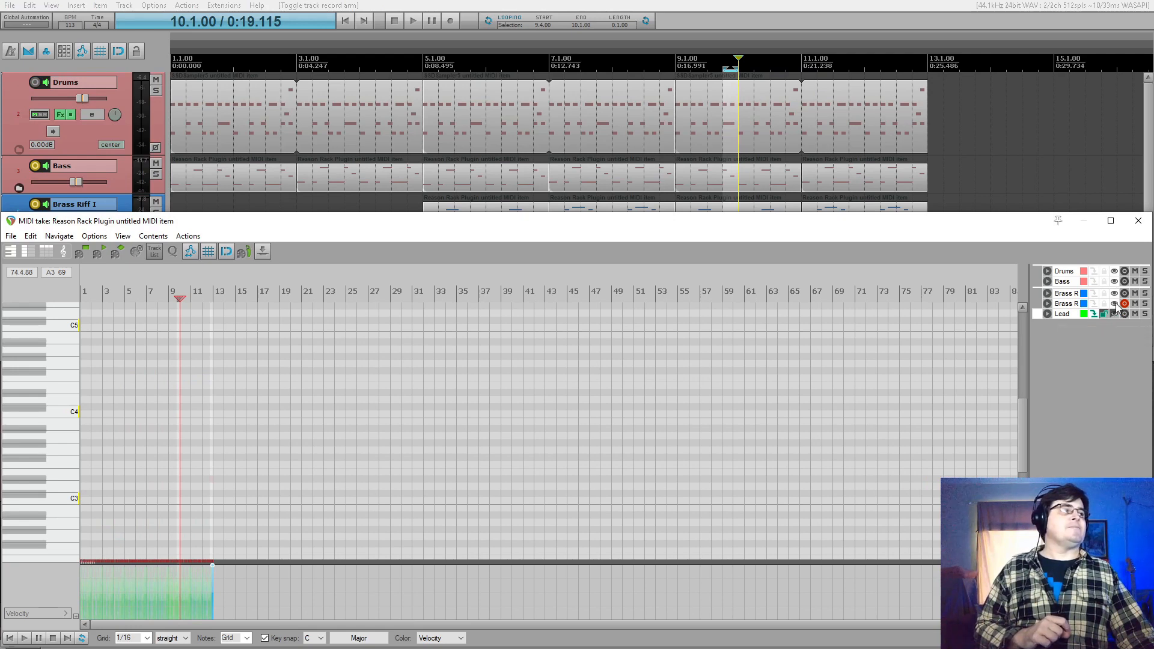
Examine the other tracks' overlaid notes across the pitch range while the Lead track is active in the MIDI editor
{"action": "left_click", "coordinate": [1062, 313]}
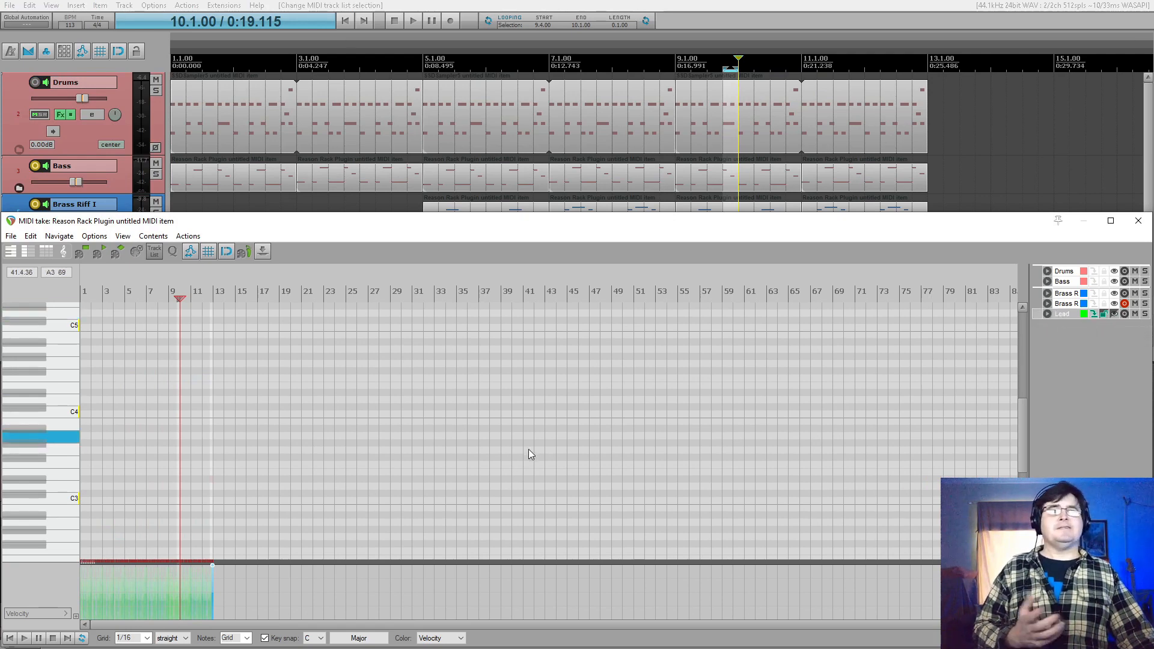
{"action": "scroll", "coordinate": [499, 469], "scroll_direction": "down", "scroll_amount": 2}
{"action": "scroll", "coordinate": [500, 471], "scroll_direction": "up", "scroll_amount": 5}
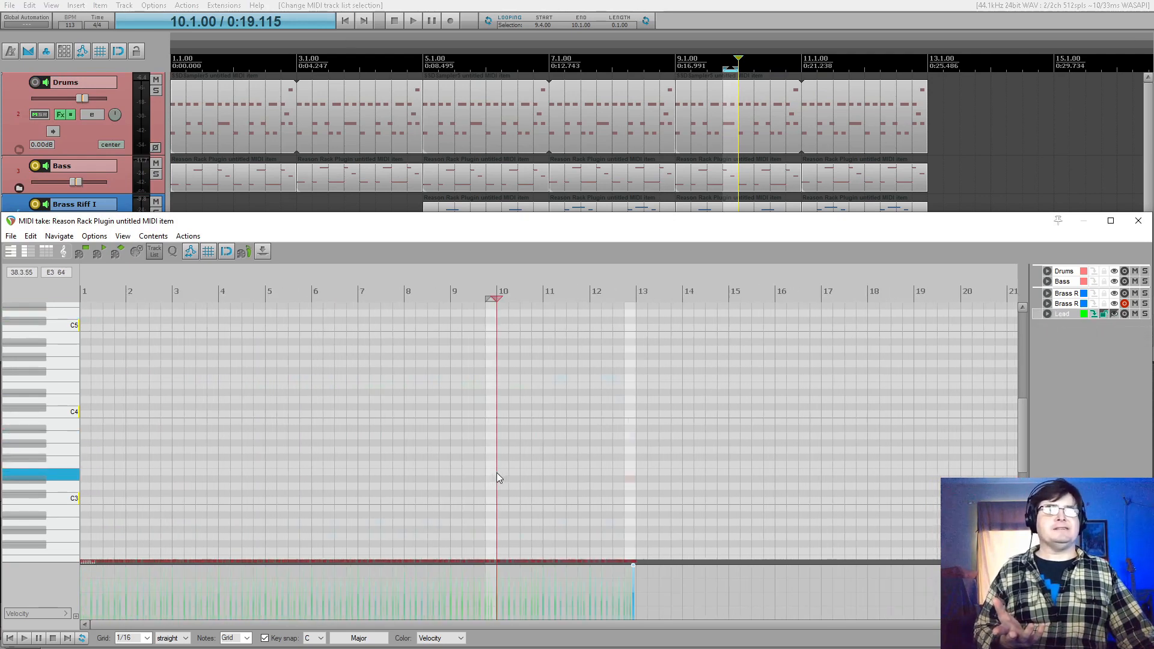
{"action": "scroll", "coordinate": [978, 458], "scroll_direction": "down", "scroll_amount": 5}
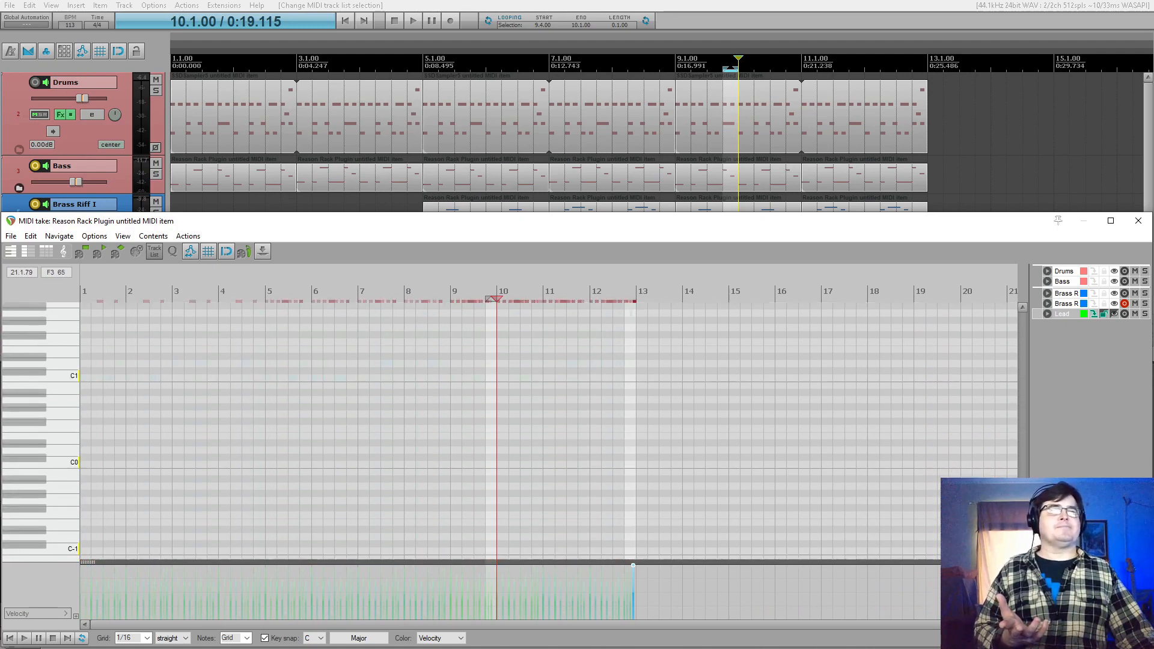
{"action": "scroll", "coordinate": [553, 431], "scroll_direction": "up", "scroll_amount": 5}
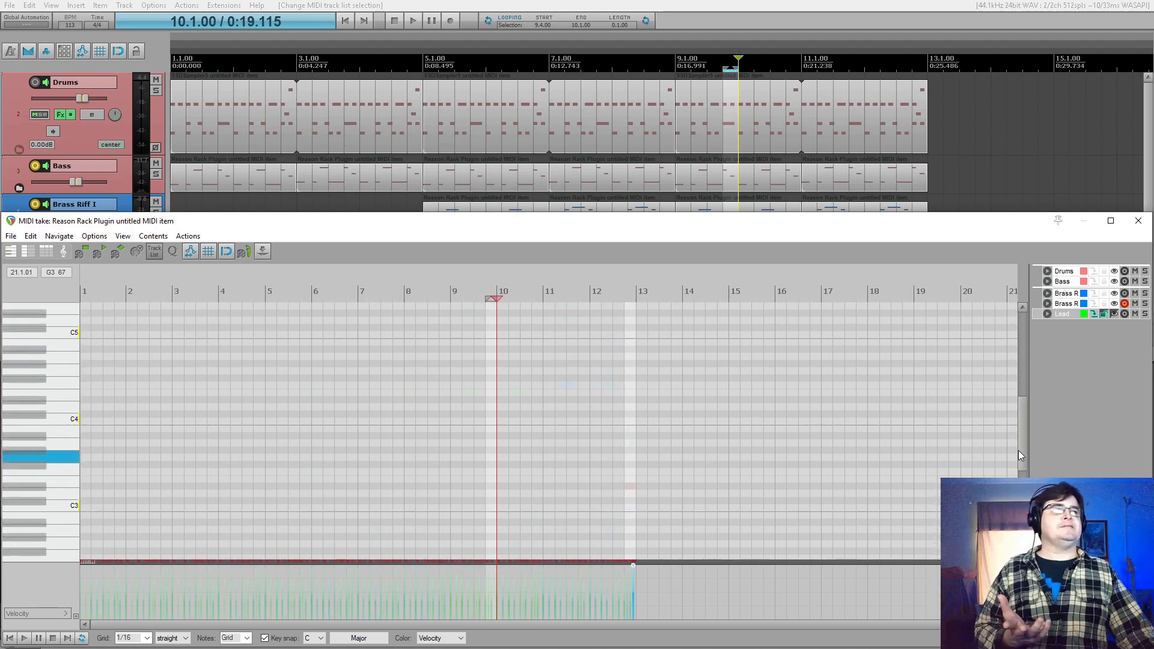
Switch the active MIDI item from Lead to Brass Riff II, back to Lead, and again to Brass Riff II around bar 10
{"action": "left_click", "coordinate": [1067, 314]}
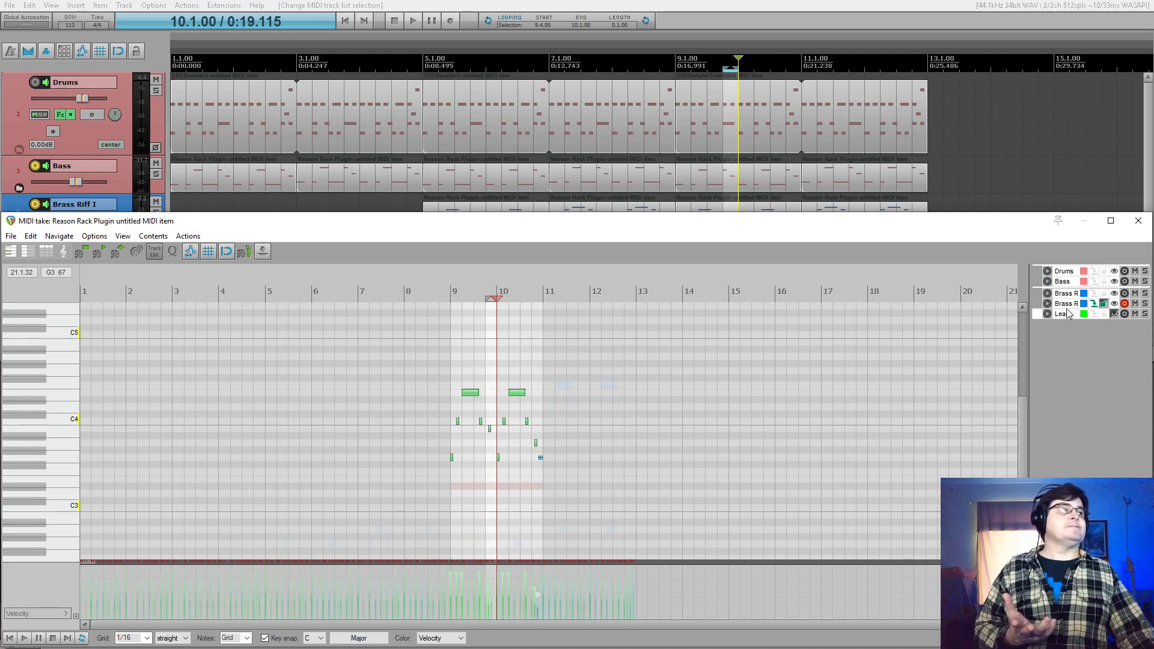
{"action": "scroll", "coordinate": [613, 442], "scroll_direction": "down", "scroll_amount": 2}
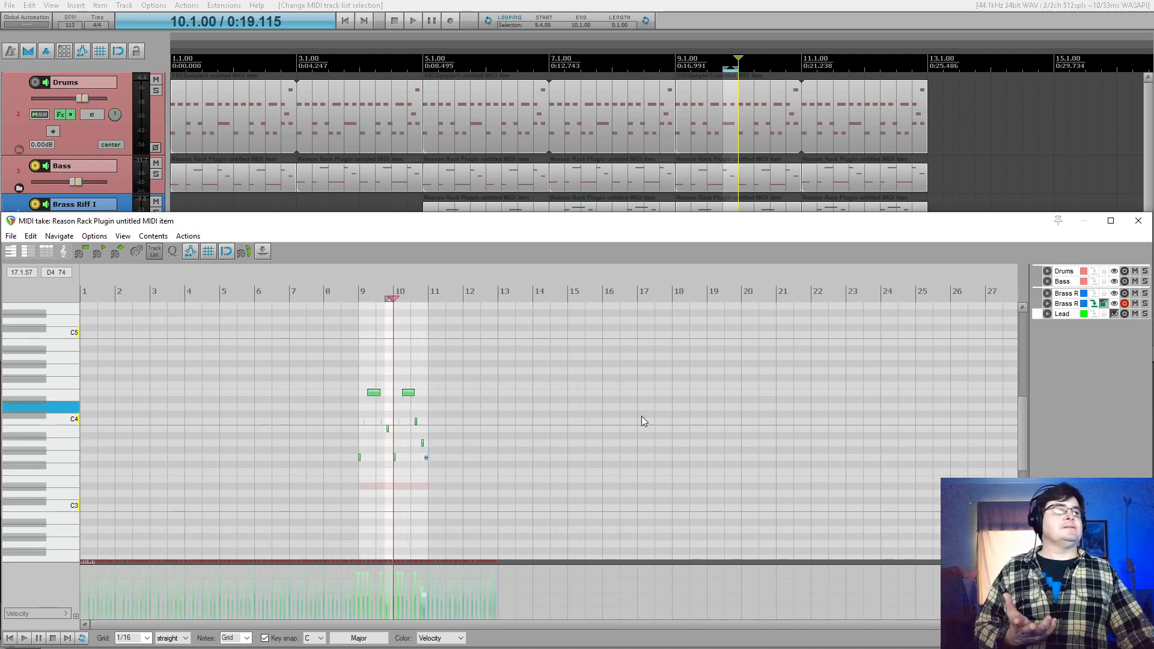
{"action": "scroll", "coordinate": [639, 417], "scroll_direction": "up", "scroll_amount": 2}
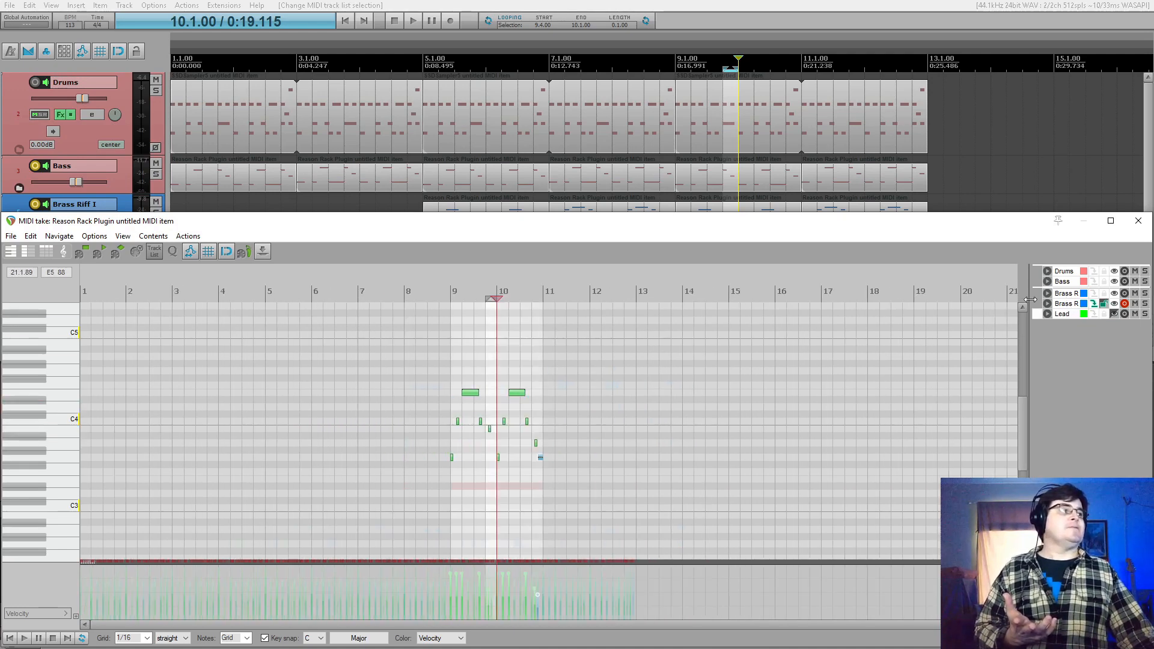
{"action": "left_click", "coordinate": [1095, 314]}
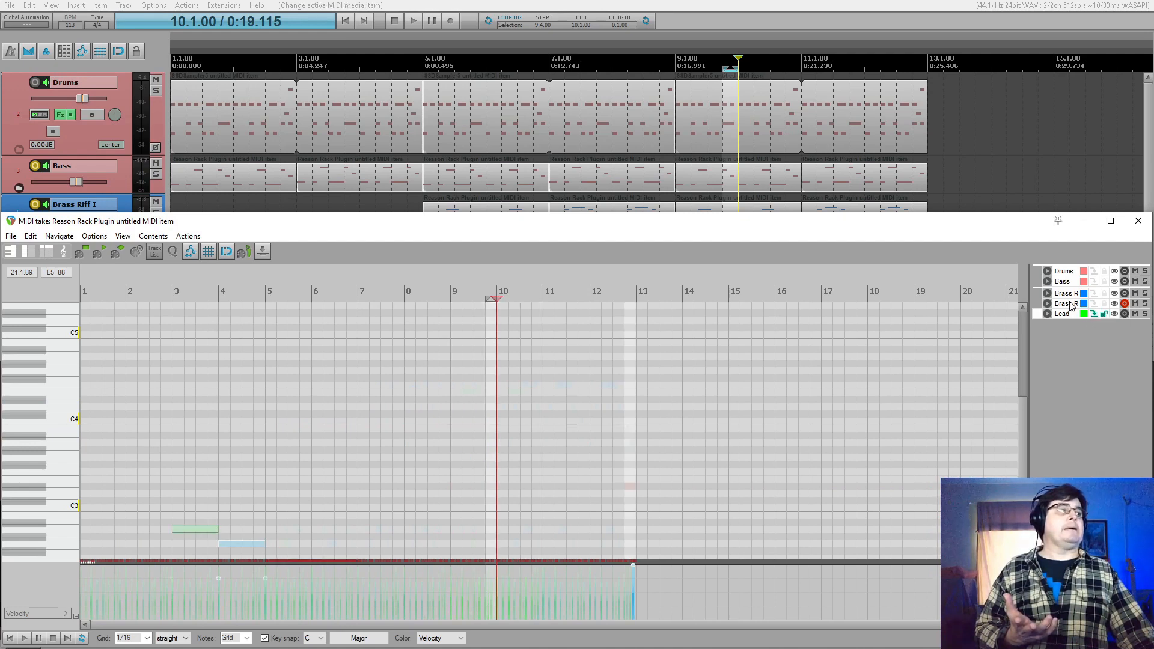
{"action": "left_click", "coordinate": [1071, 307]}
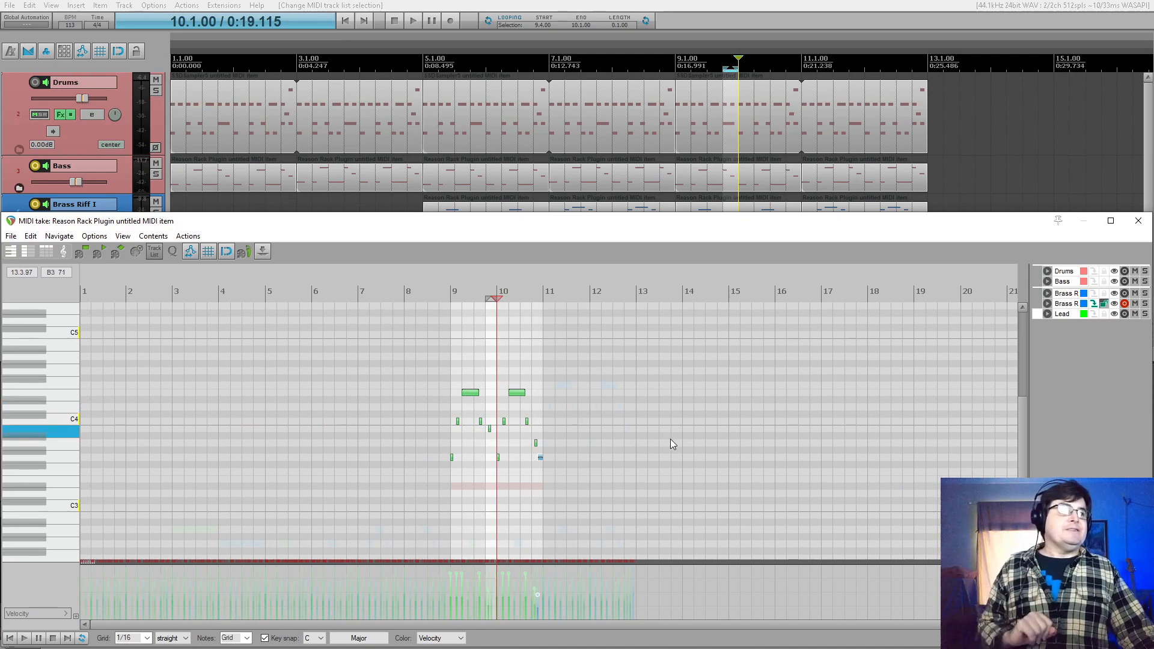
{"action": "scroll", "coordinate": [669, 452], "scroll_direction": "down", "scroll_amount": 1}
{"action": "scroll", "coordinate": [669, 454], "scroll_direction": "up", "scroll_amount": 5}
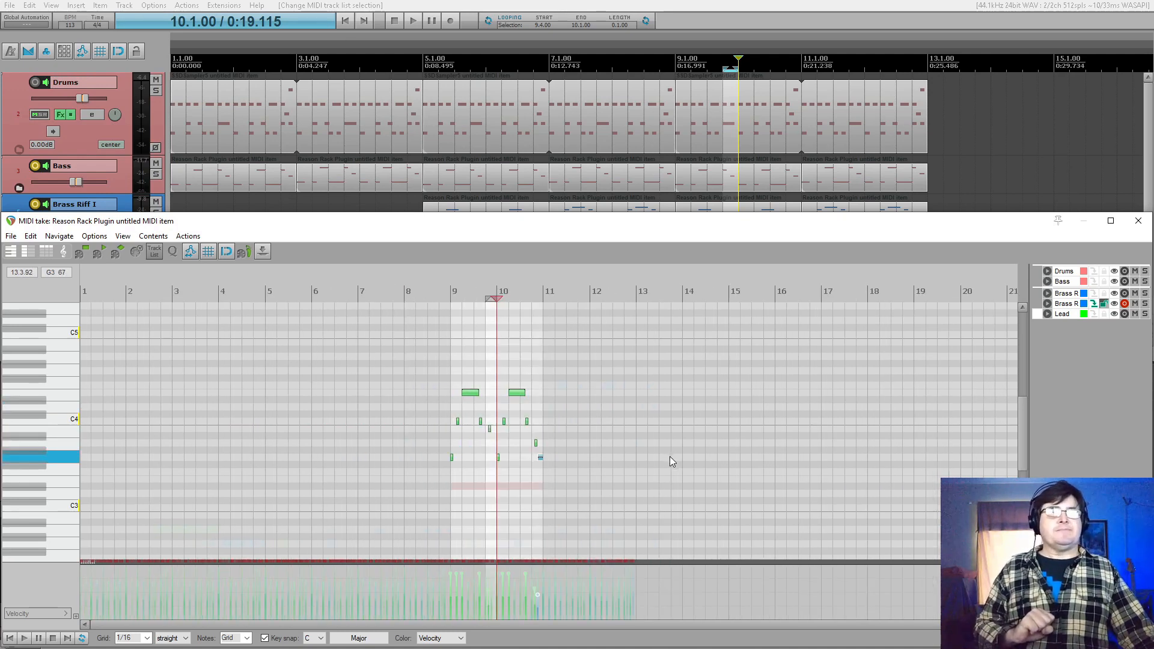
{"action": "scroll", "coordinate": [669, 456], "scroll_direction": "up", "scroll_amount": 1}
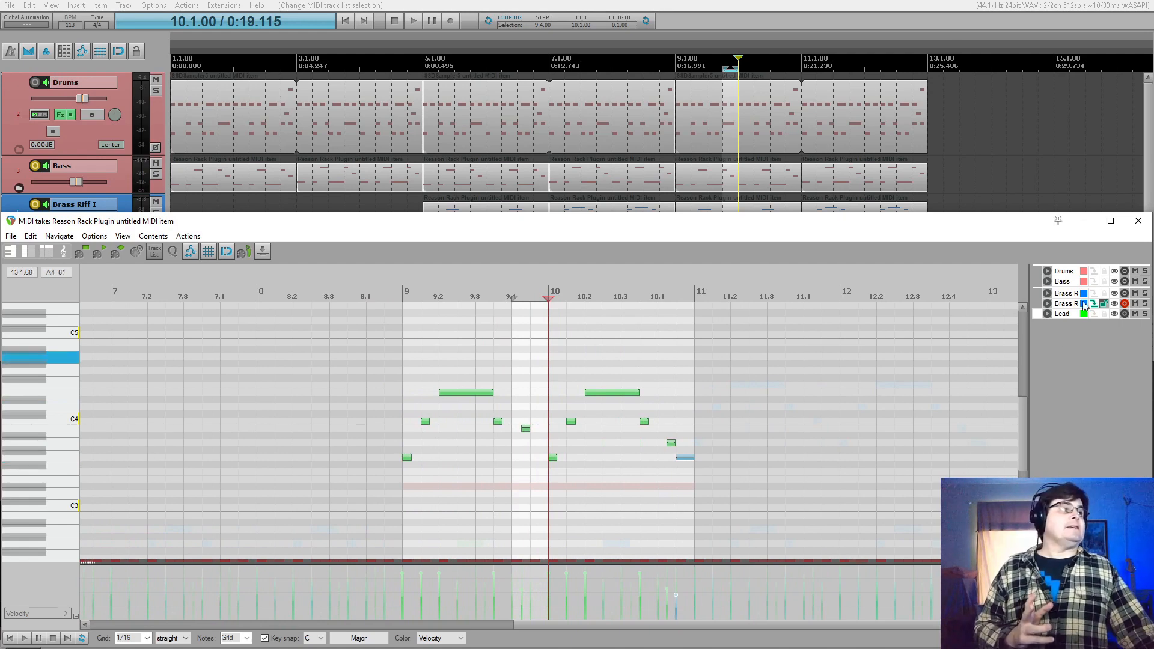
Switch the MIDI editor to the Brass Riff I notes, then to the Drums notes starting at bar 9
{"action": "left_click", "coordinate": [1065, 304]}
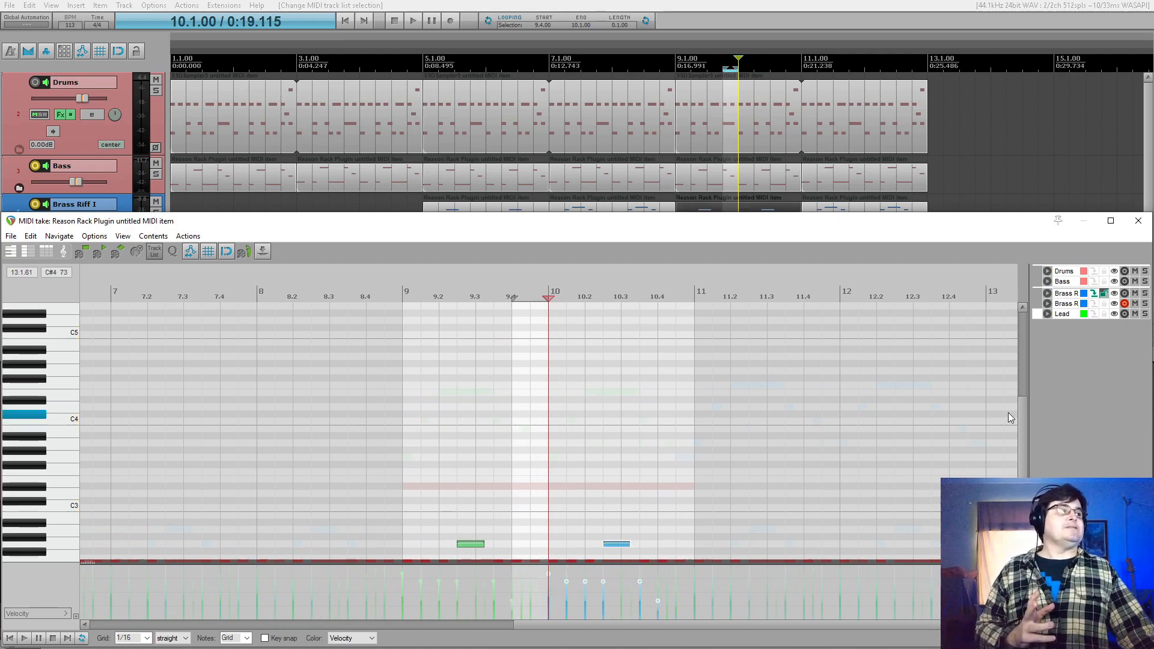
{"action": "left_click_drag", "start_coordinate": [1022, 416], "coordinate": [1020, 472]}
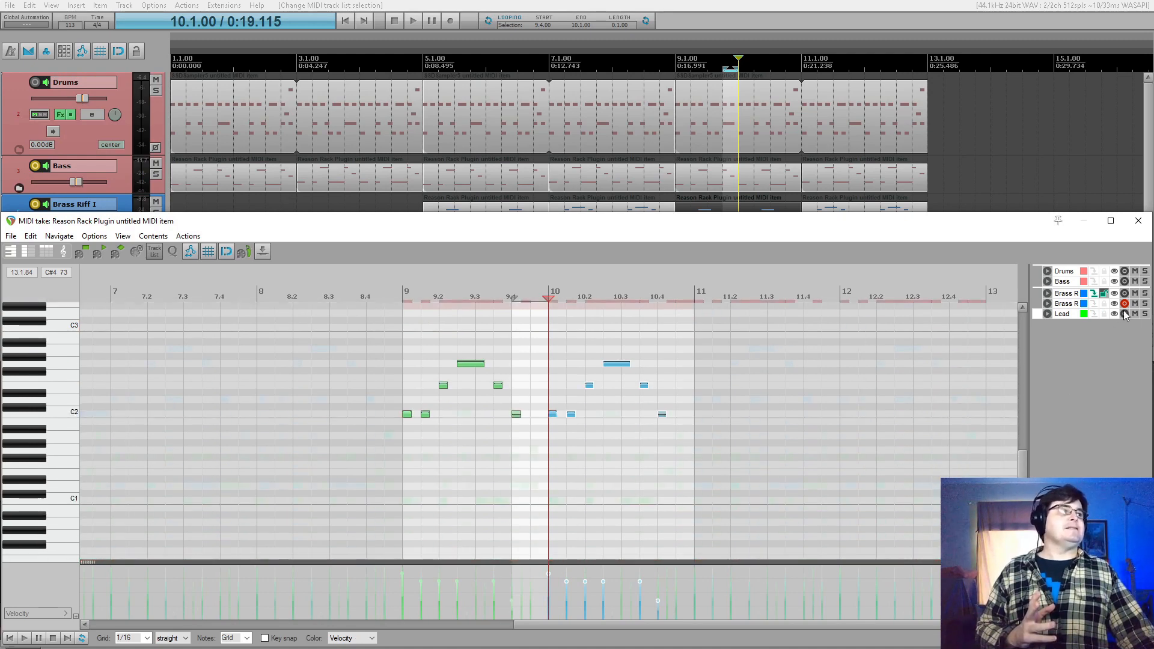
{"action": "left_click", "coordinate": [1064, 274]}
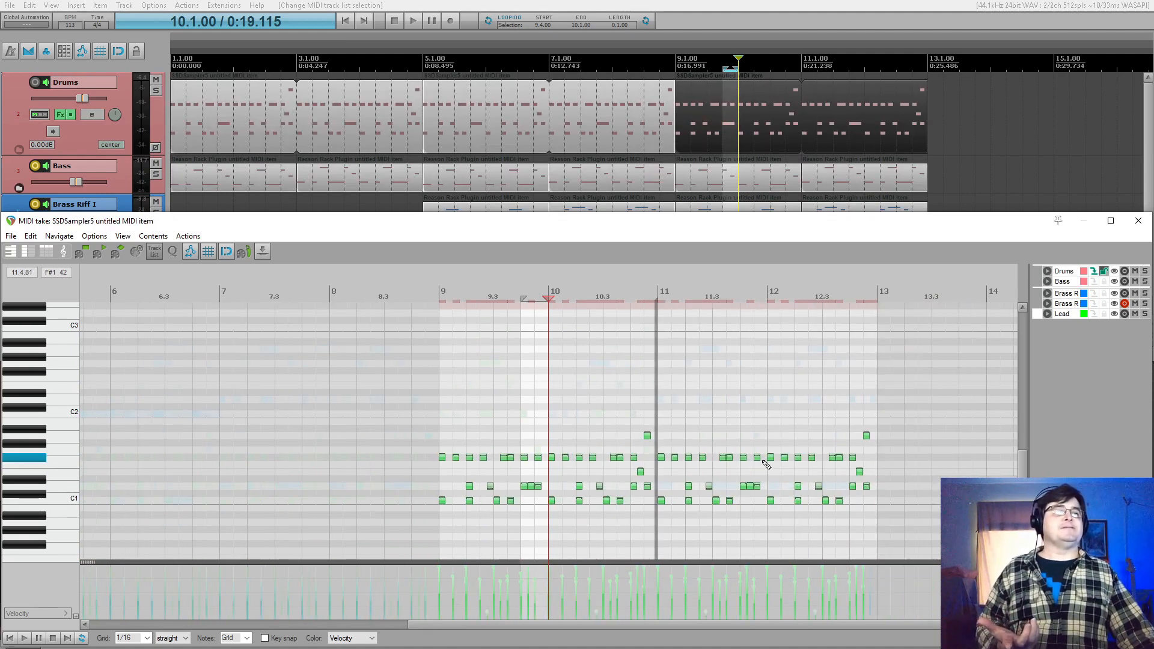
Make the Lead track's item just before bar 13 active again and view its surrounding notes down to C0
{"action": "left_click", "coordinate": [1069, 293]}
{"action": "left_click", "coordinate": [1062, 315]}
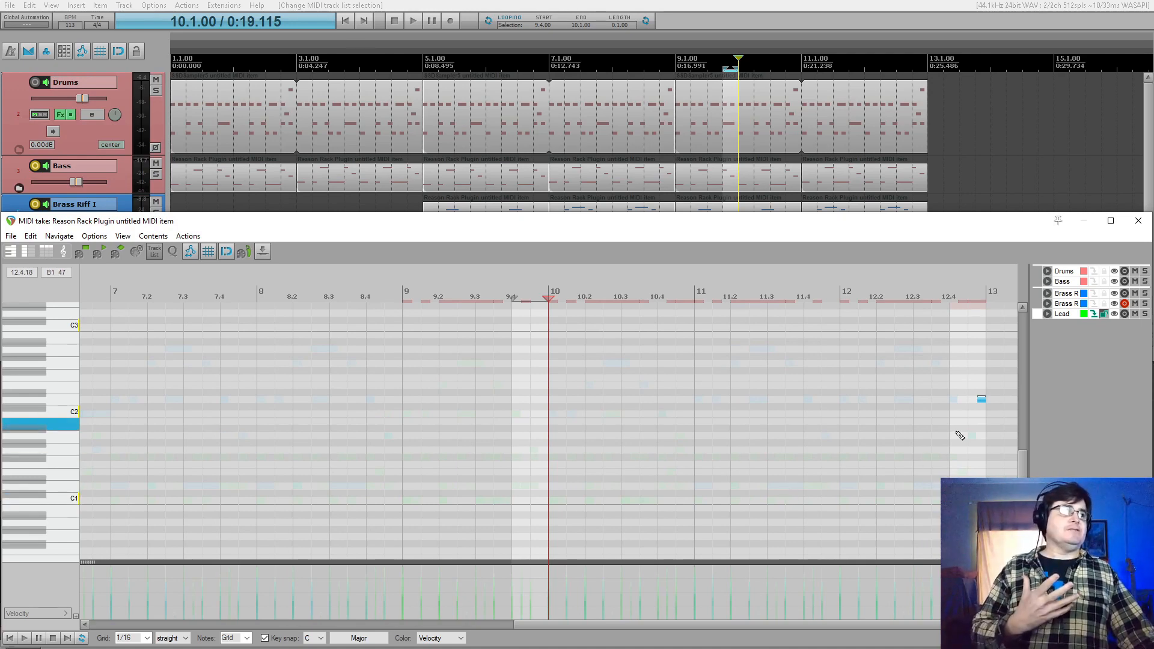
{"action": "scroll", "coordinate": [1025, 450], "scroll_direction": "up", "scroll_amount": 2}
{"action": "left_click_drag", "start_coordinate": [1026, 449], "coordinate": [1006, 488]}
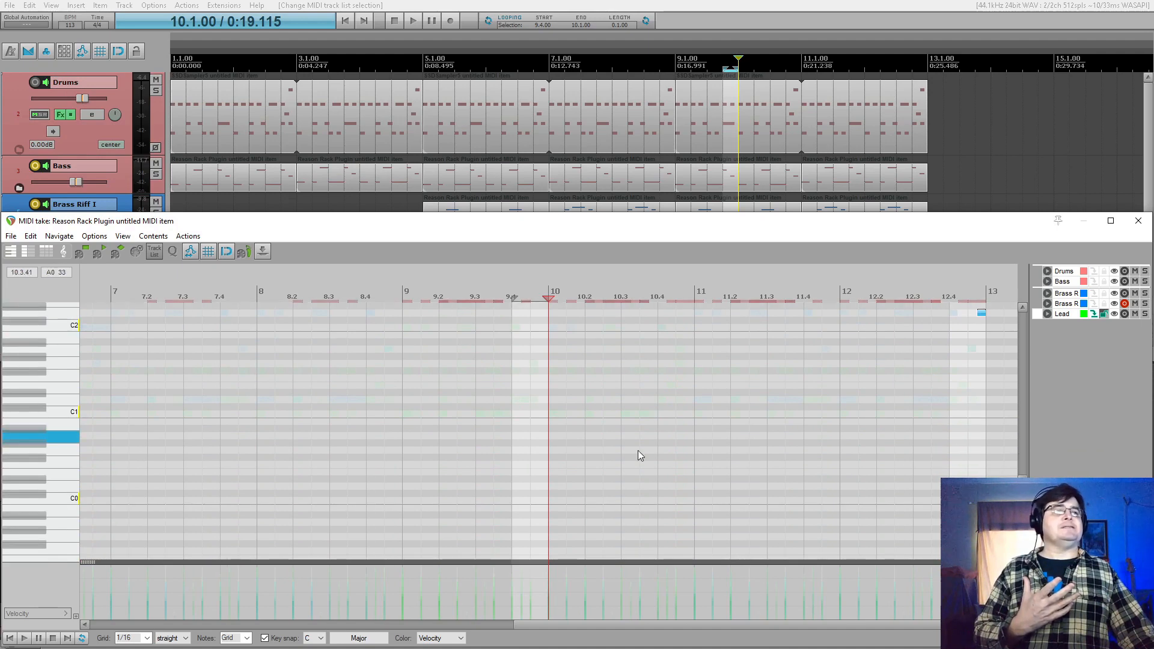
{"action": "scroll", "coordinate": [658, 481], "scroll_direction": "down", "scroll_amount": 2}
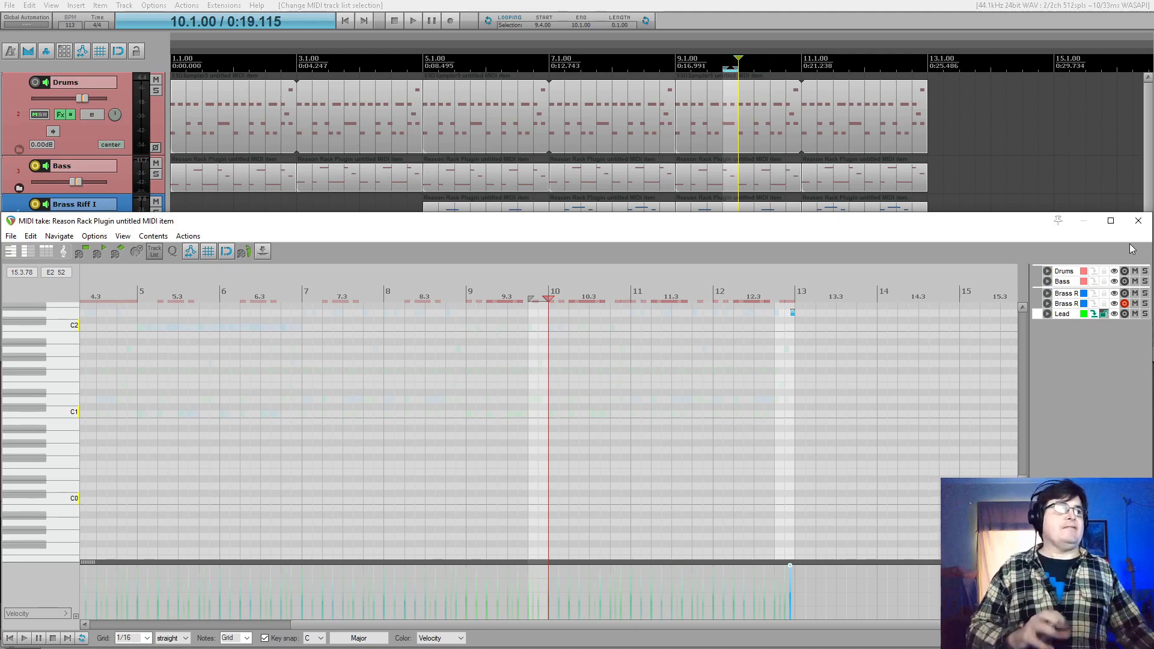
{"action": "scroll", "coordinate": [870, 389], "scroll_direction": "up", "scroll_amount": 3}
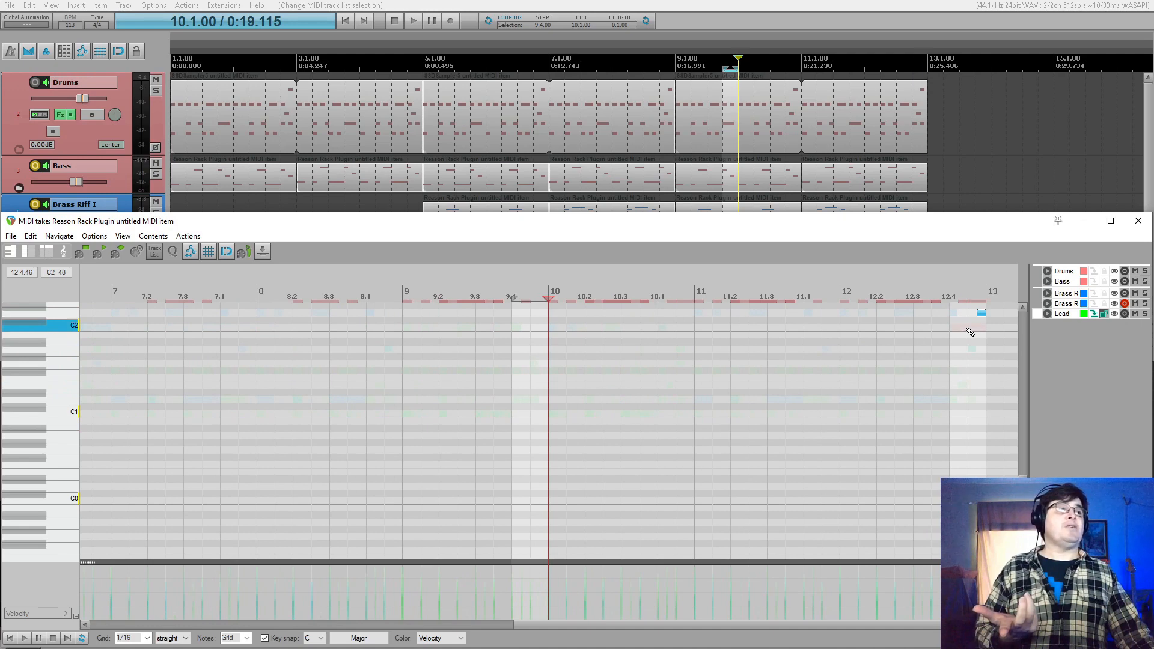
With the Bass track selected at 14.3.00, close the MIDI editor and make the mixer slightly taller
{"action": "left_click", "coordinate": [970, 332]}
{"action": "left_click", "coordinate": [1018, 180]}
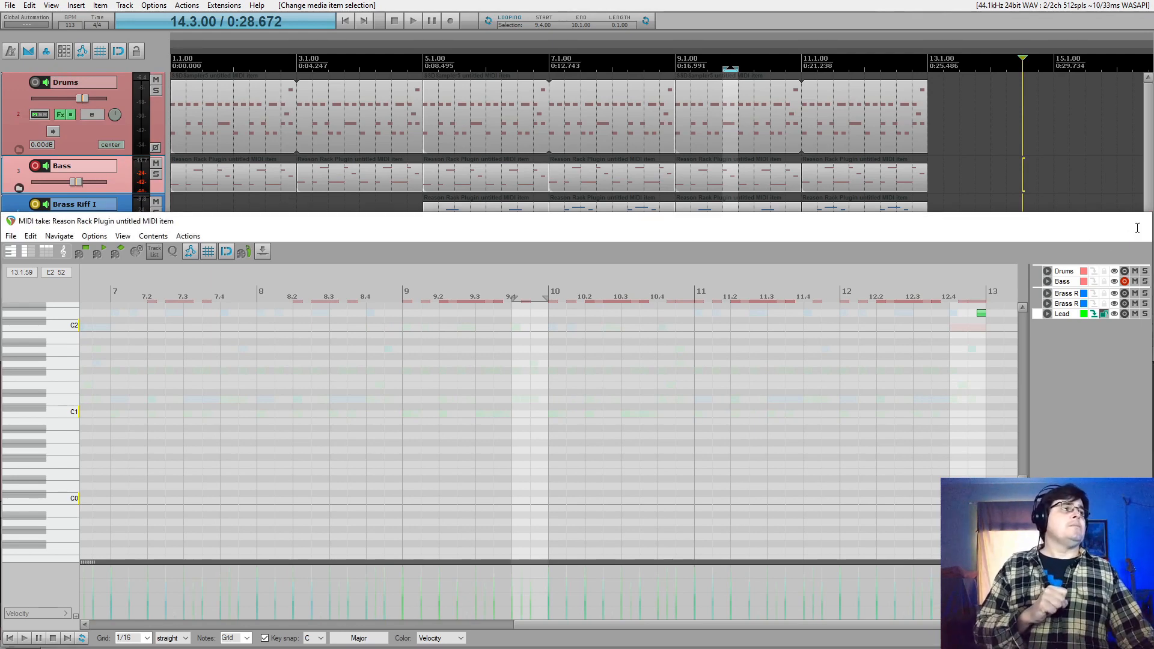
{"action": "left_click", "coordinate": [1137, 226]}
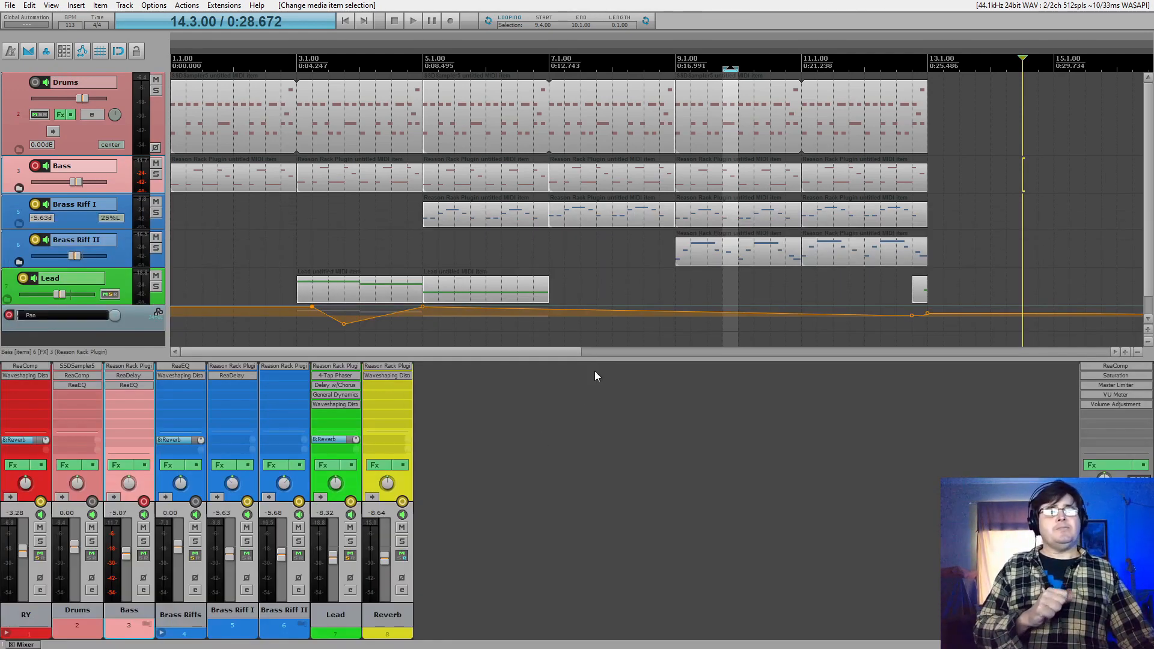
{"action": "mouse_move", "coordinate": [610, 359]}
{"action": "left_mouse_down"}
{"action": "mouse_move", "coordinate": [618, 254]}
{"action": "mouse_move", "coordinate": [616, 345]}
{"action": "left_mouse_up"}
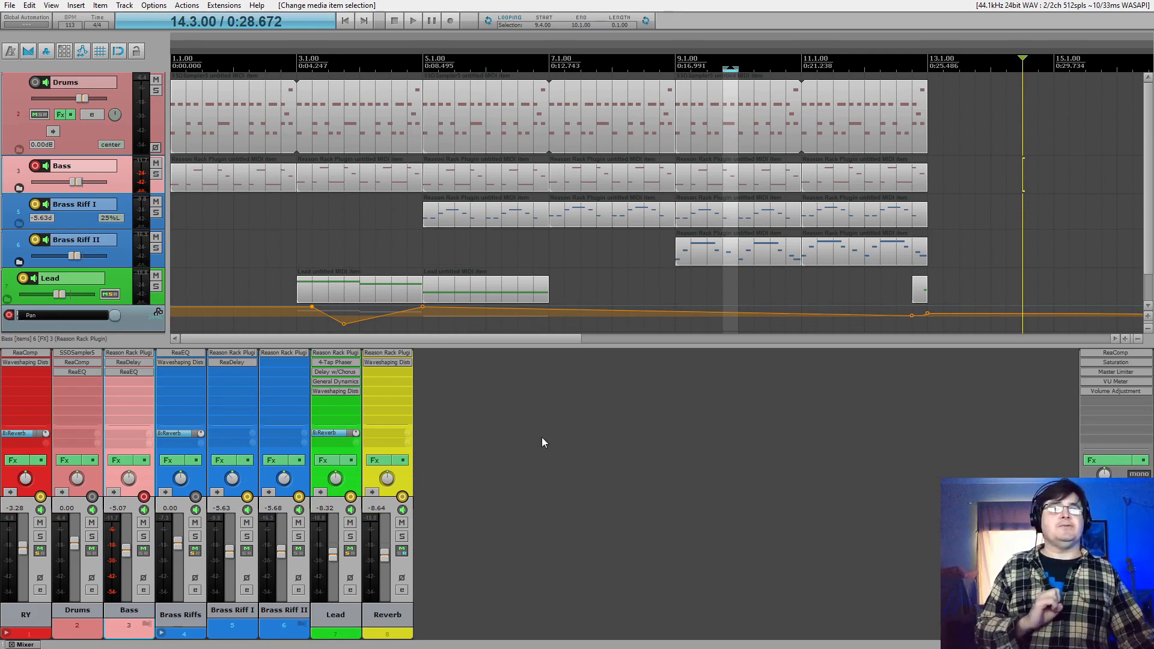
Open the Lead item at bar 5, overlay the Drums and both Brass Riff tracks' notes, and close the MIDI editor
{"action": "double_click", "coordinate": [471, 282]}
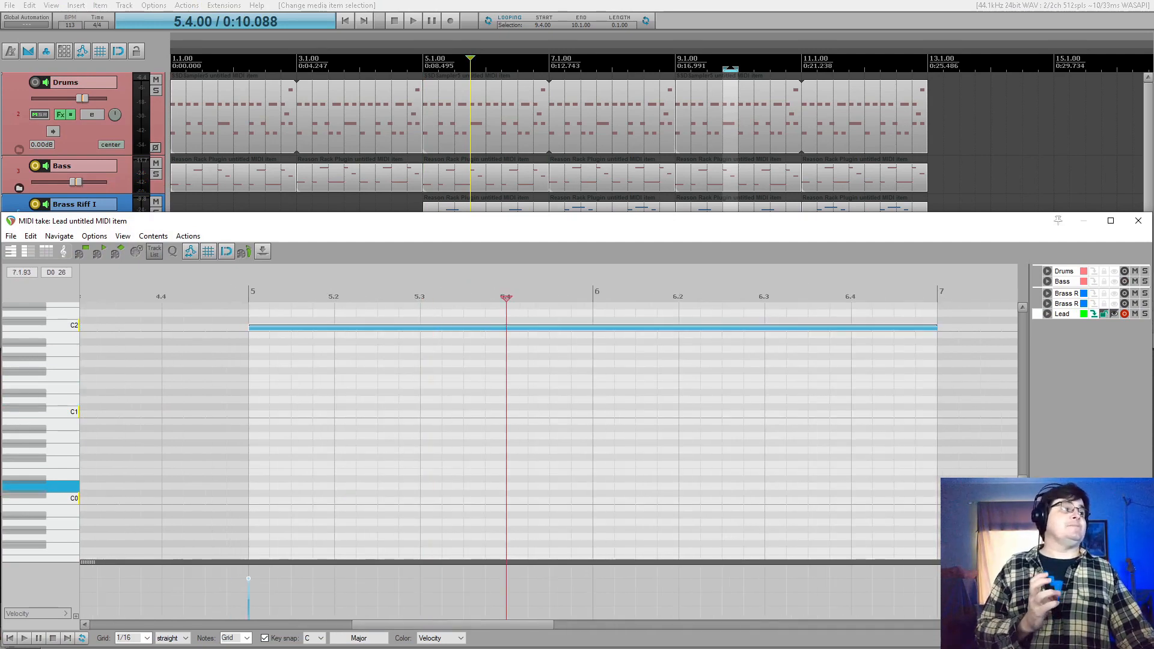
{"action": "scroll", "coordinate": [999, 386], "scroll_direction": "up", "scroll_amount": 3}
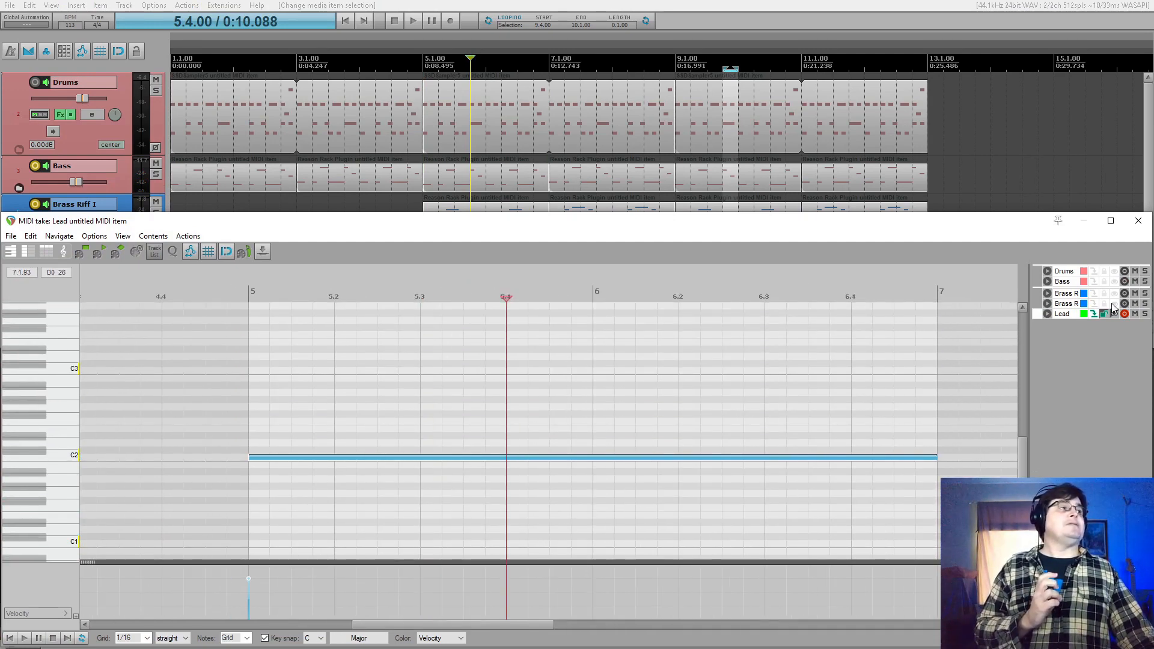
{"action": "left_click", "coordinate": [1113, 303]}
{"action": "left_click", "coordinate": [1114, 293]}
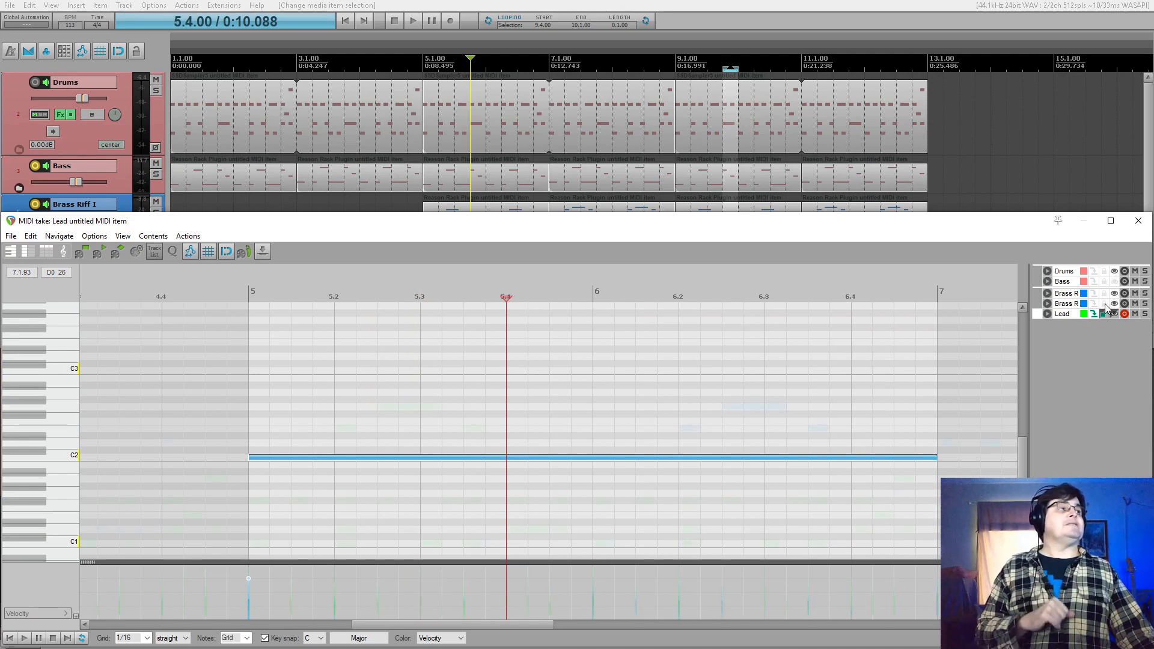
{"action": "left_click", "coordinate": [1138, 220]}
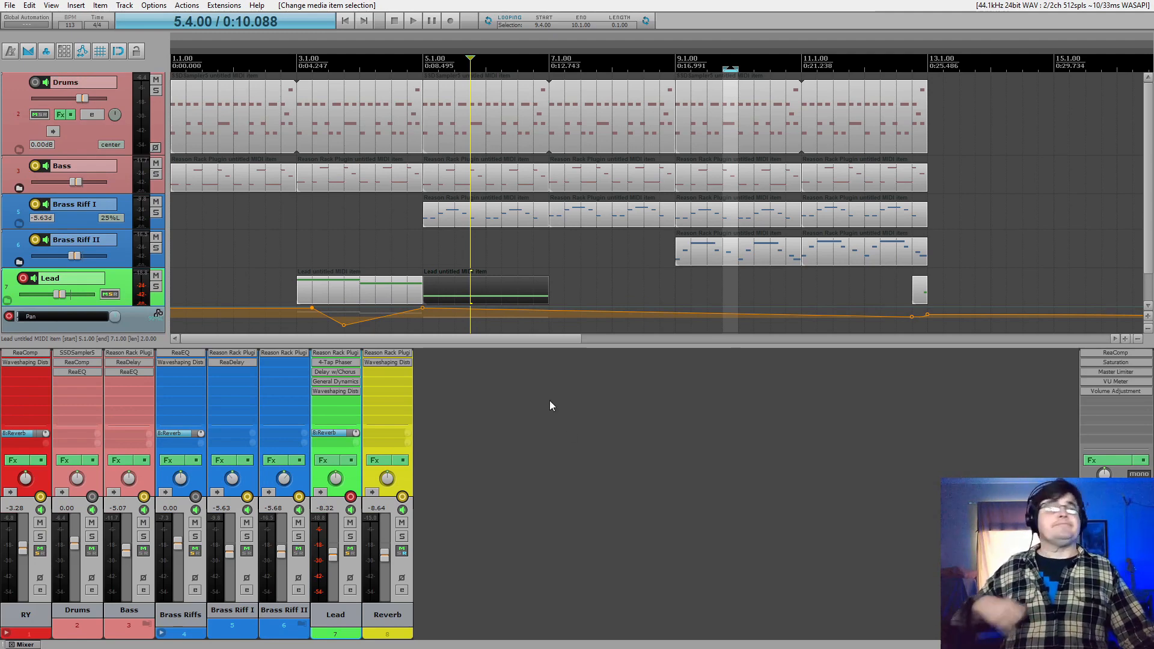
With Brass Riff II selected, return the edit cursor to the project start and reduce the Drums track's height
{"action": "left_click", "coordinate": [291, 443]}
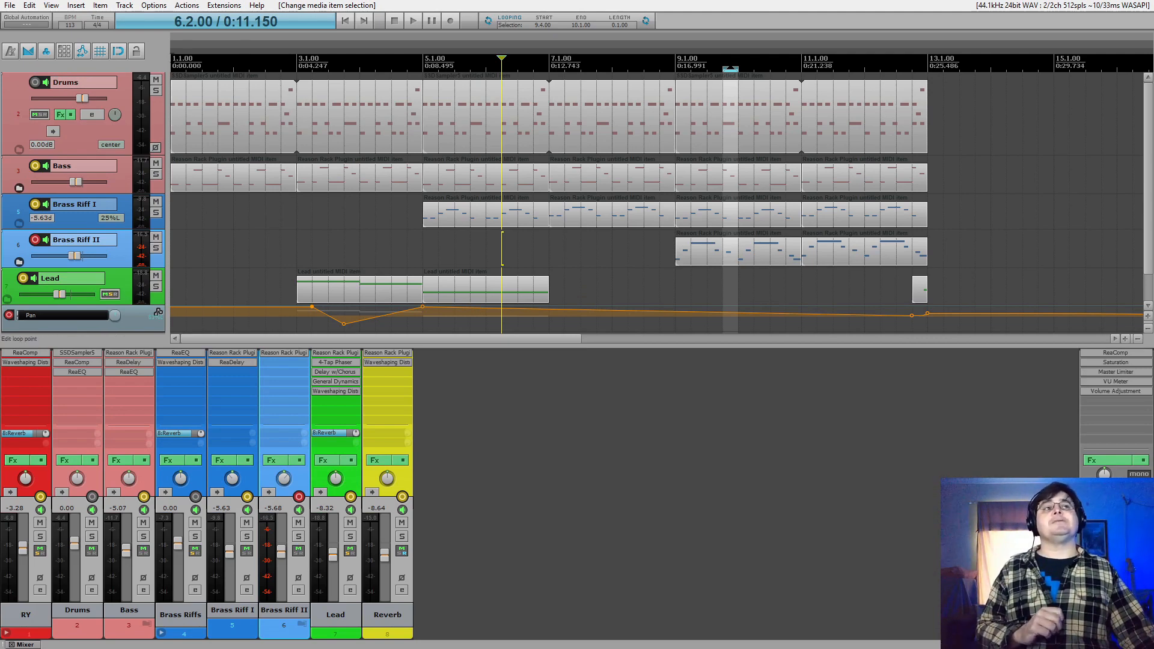
{"action": "key", "text": "Home"}
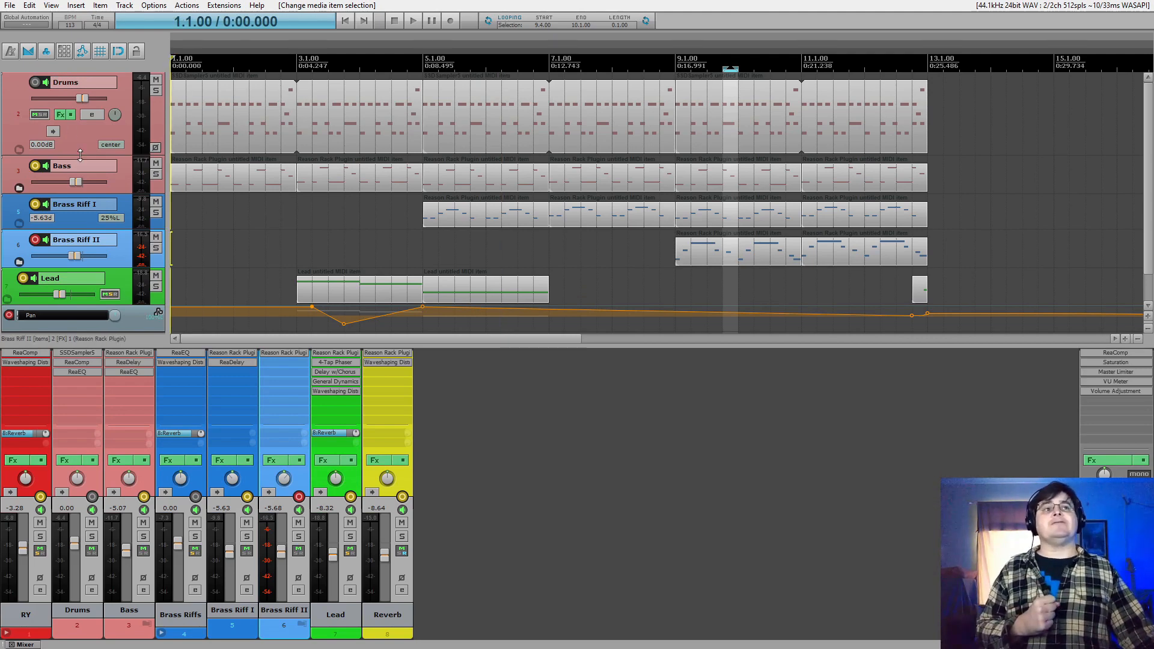
{"action": "left_click_drag", "start_coordinate": [81, 155], "coordinate": [98, 109]}
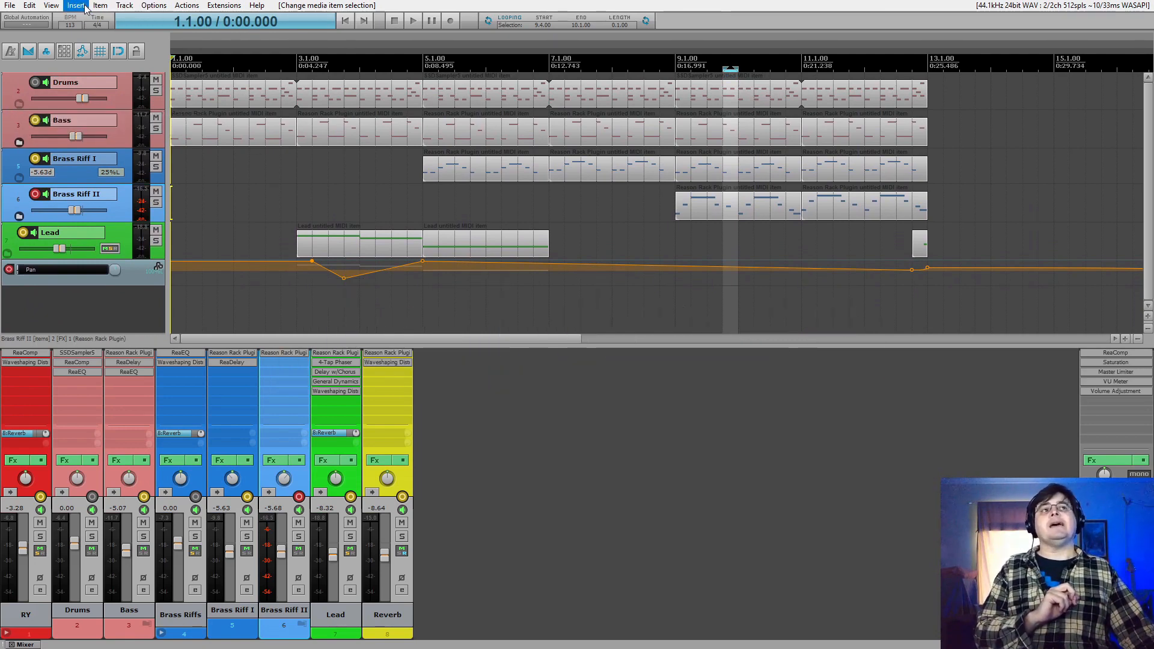
Use the Track Manager to show the RY and Brass Riffs folder tracks in the track control panel, and collapse the RY folder
{"action": "left_click", "coordinate": [52, 6]}
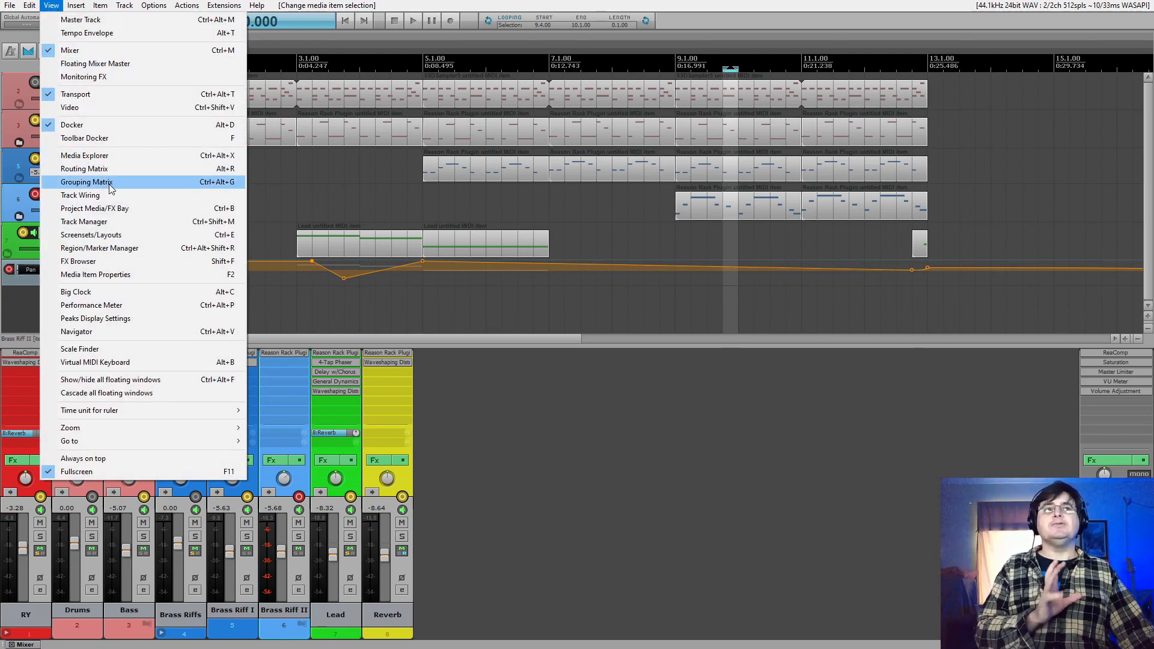
{"action": "left_click", "coordinate": [109, 222]}
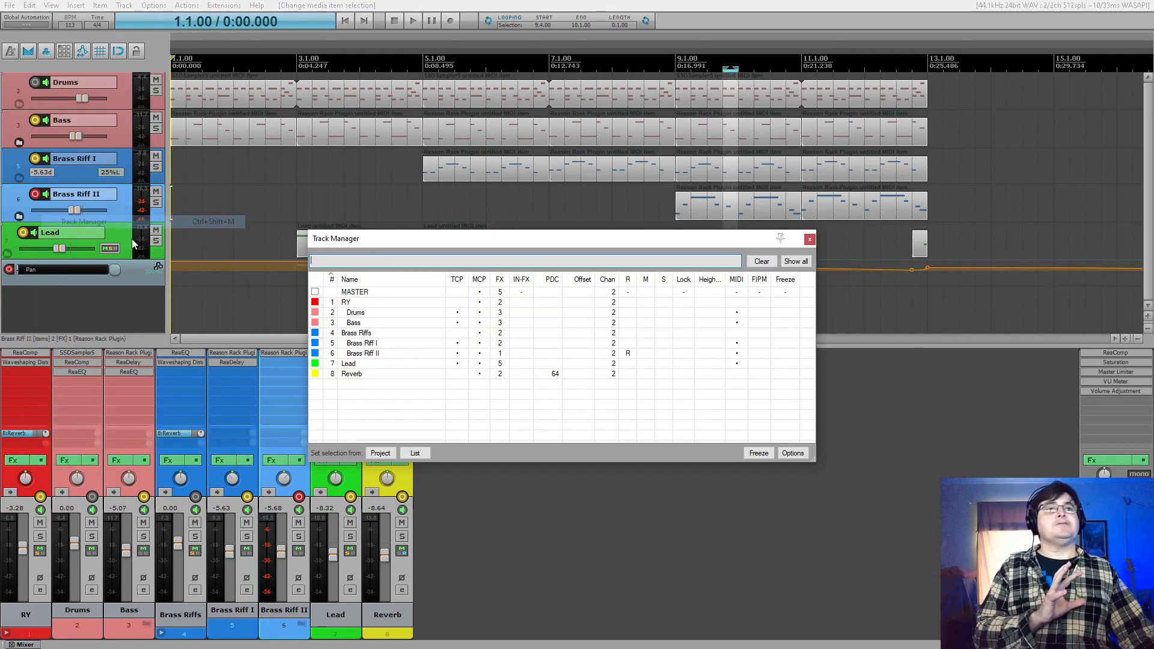
{"action": "left_click_drag", "start_coordinate": [558, 239], "coordinate": [667, 244]}
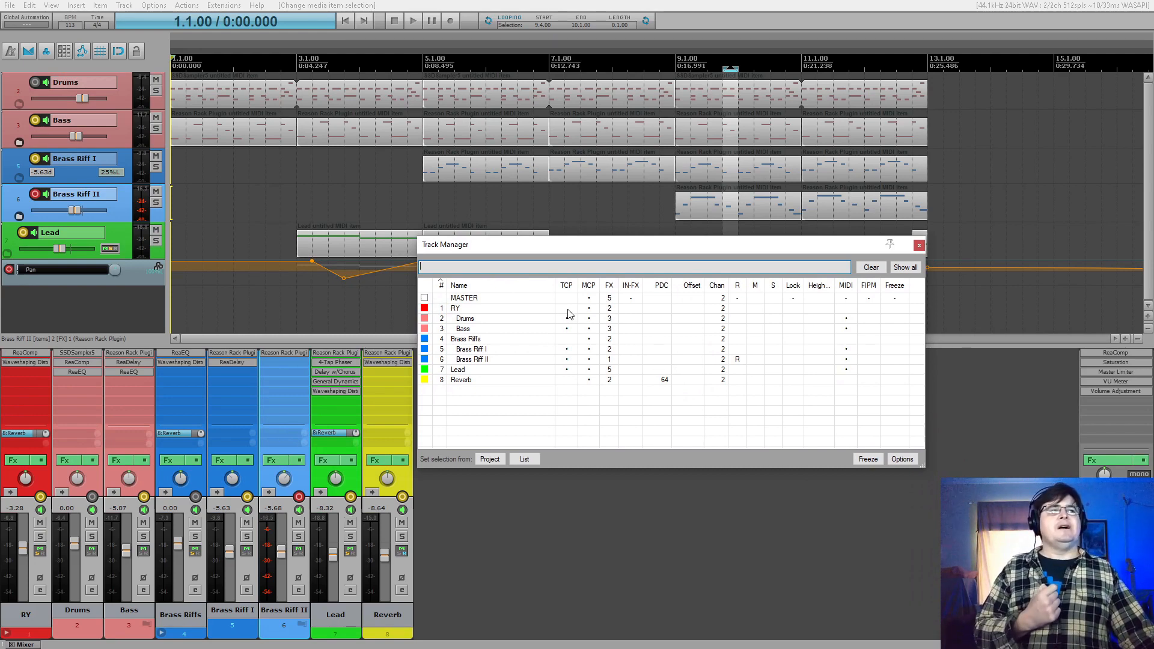
{"action": "left_click_drag", "start_coordinate": [567, 308], "coordinate": [569, 339]}
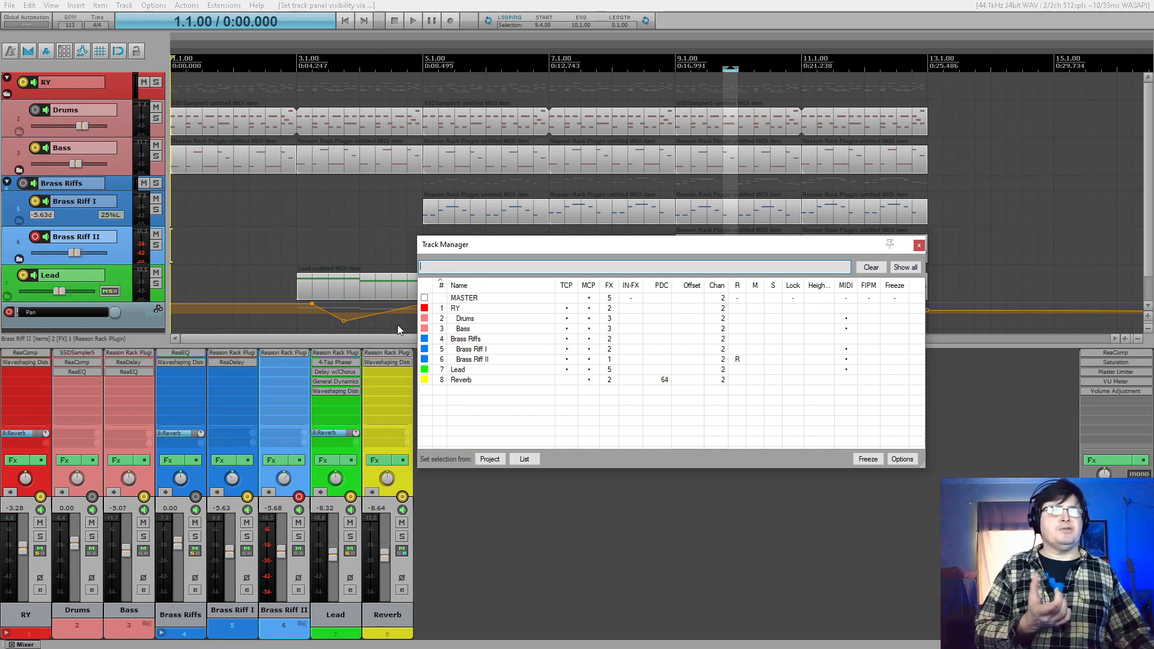
{"action": "left_click", "coordinate": [14, 84]}
{"action": "left_click", "coordinate": [14, 84]}
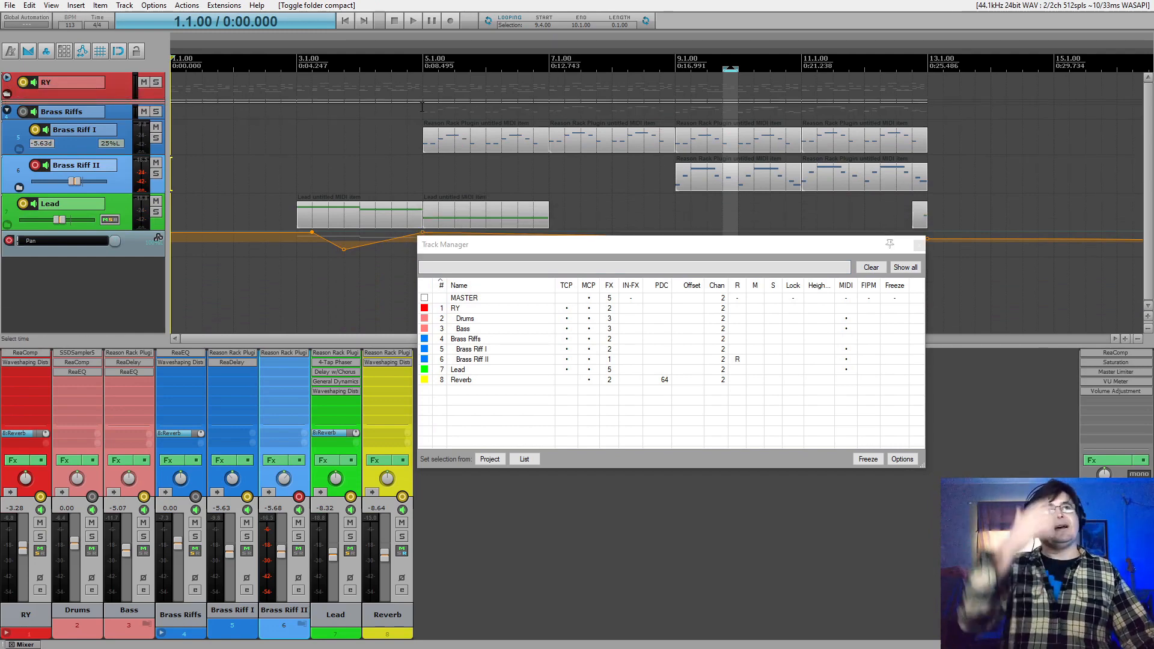
Expand the RY folder, hide the RY and Brass Riffs folder tracks from the track control panel, and close the Track Manager
{"action": "left_click", "coordinate": [10, 79]}
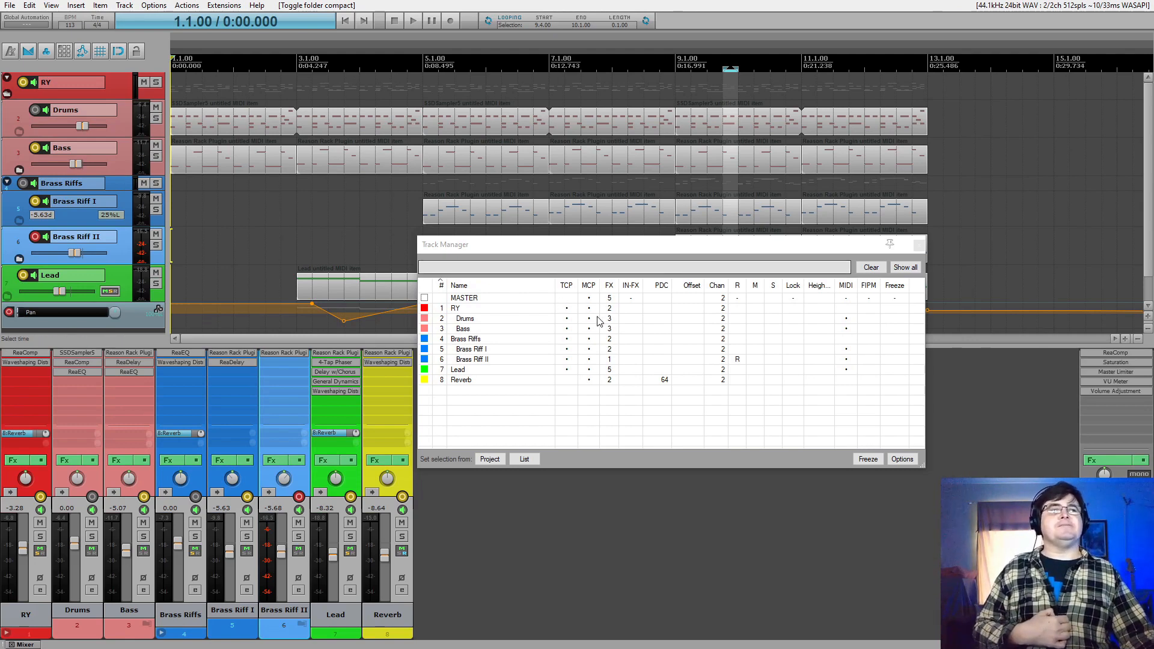
{"action": "left_click", "coordinate": [567, 309]}
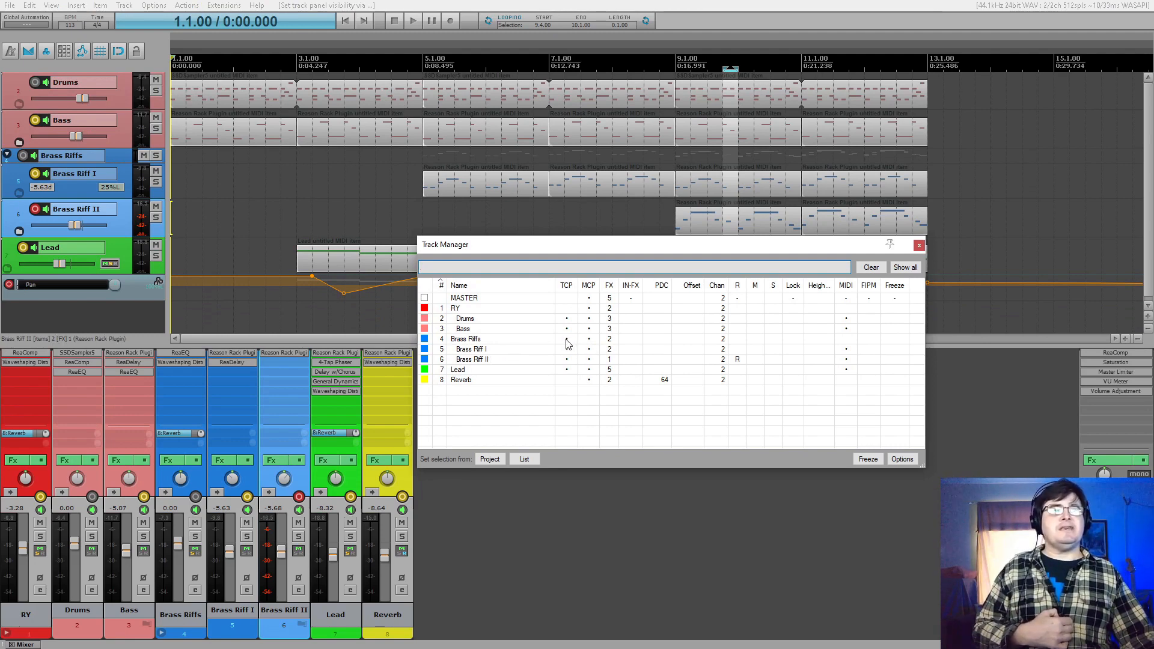
{"action": "left_click", "coordinate": [566, 339]}
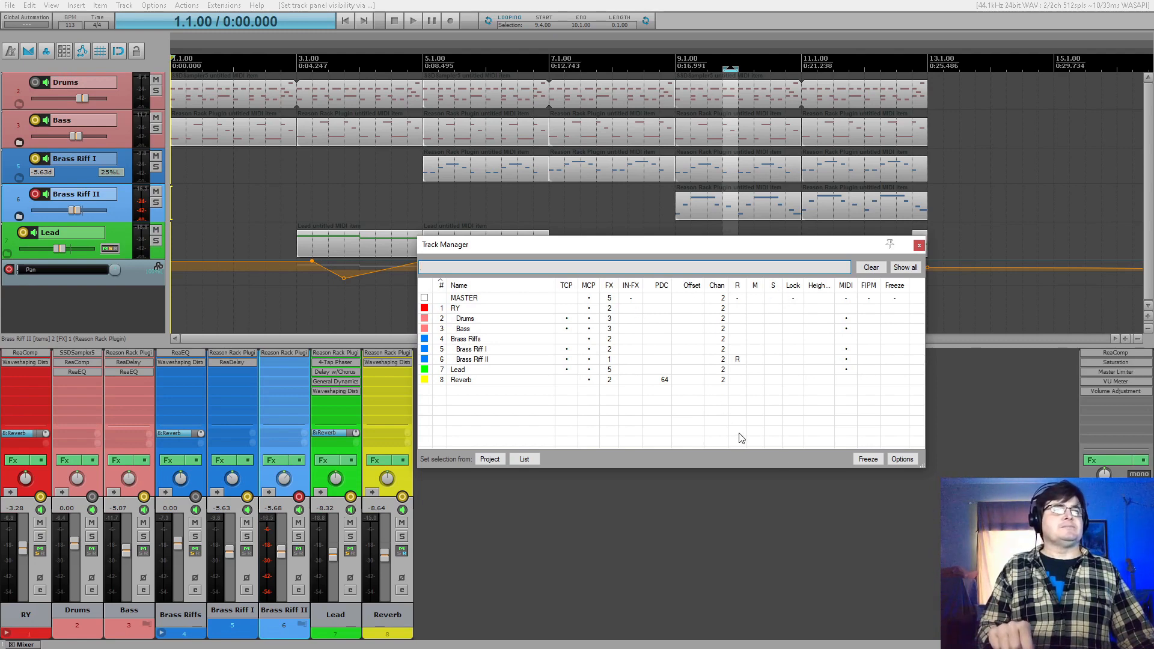
{"action": "left_click", "coordinate": [919, 246]}
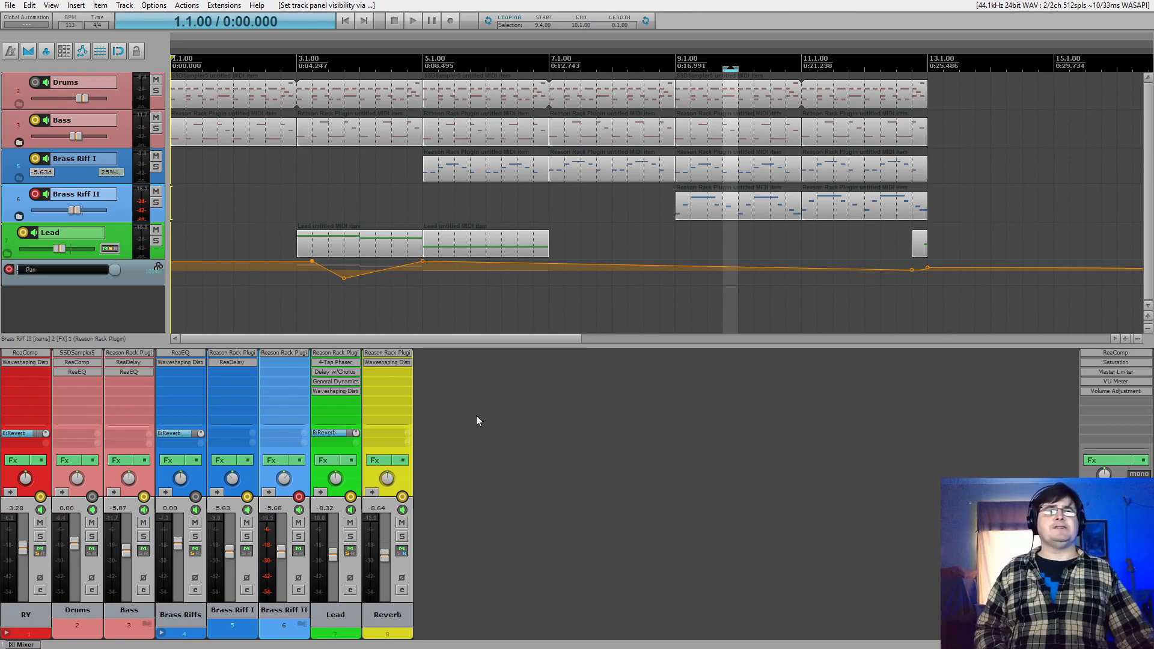
Set the time selection from 7.1.00 to 13.1.00 and play that range from an edit cursor placed at 7.1.00
{"action": "key", "text": "space"}
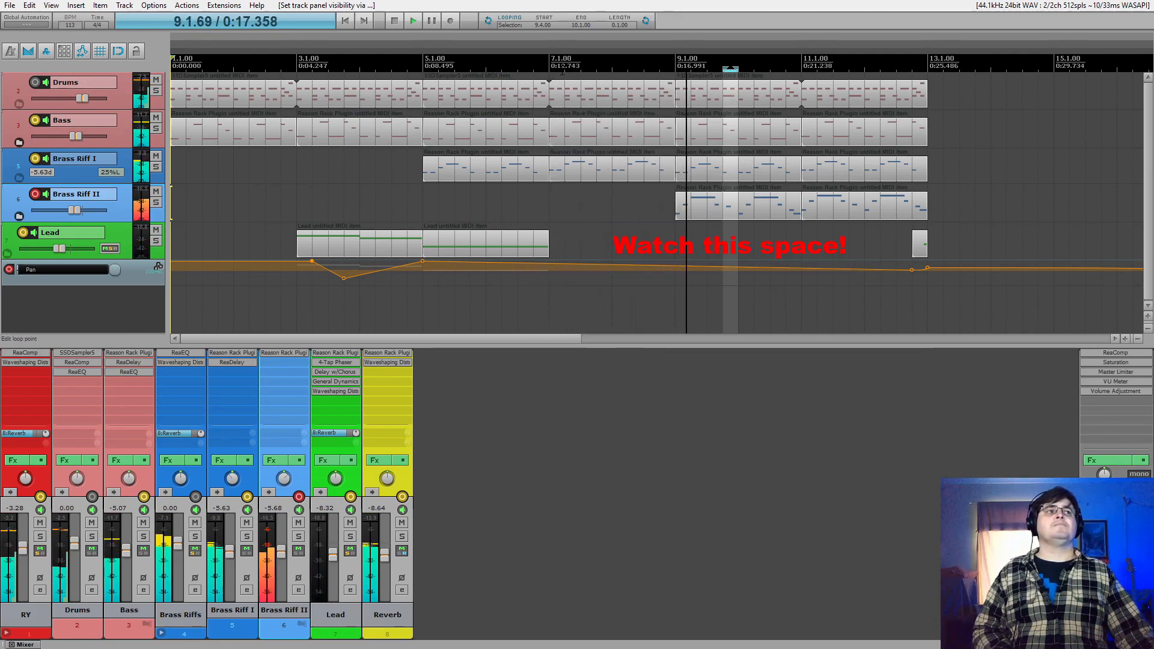
{"action": "left_click_drag", "start_coordinate": [550, 84], "coordinate": [922, 85]}
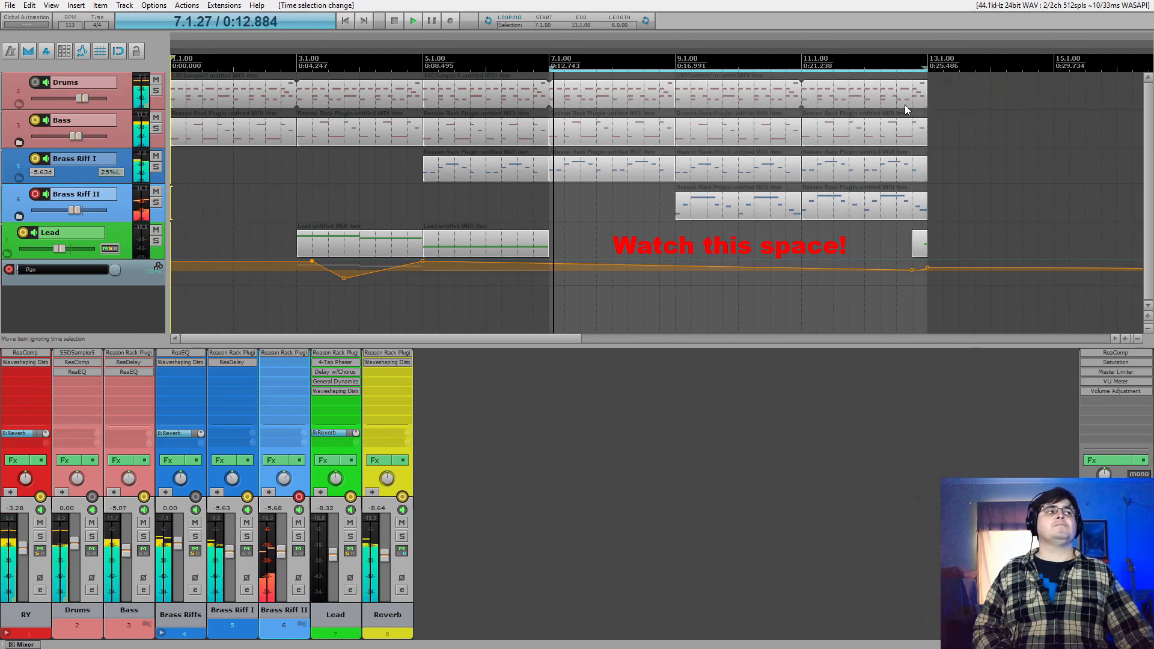
{"action": "key", "text": "space"}
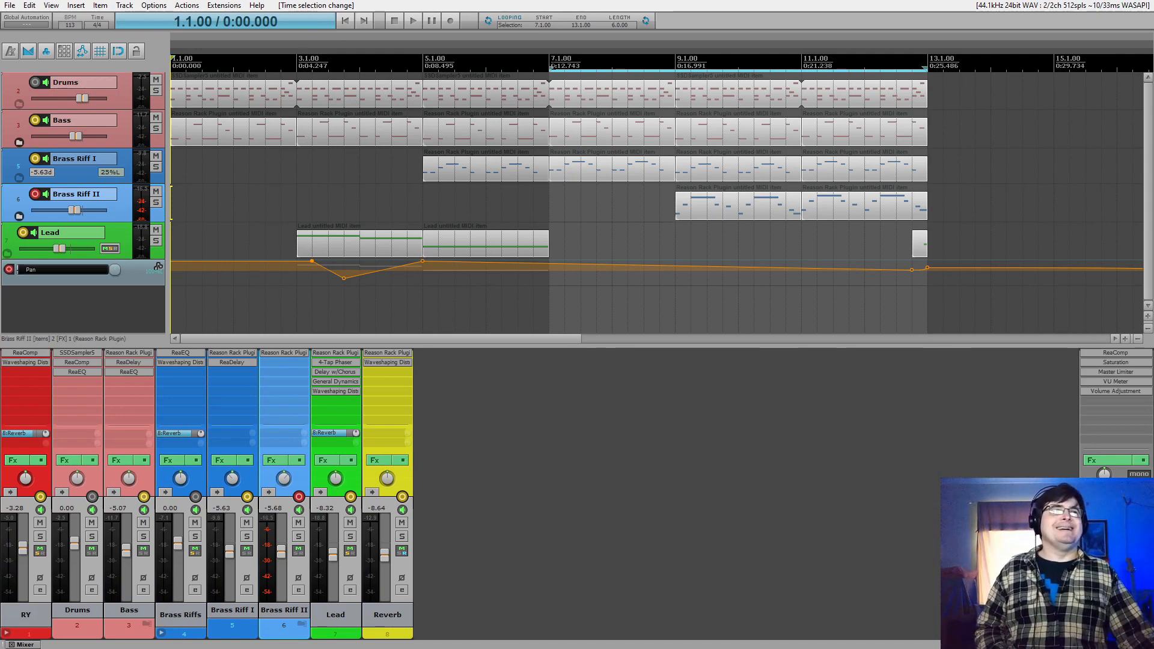
{"action": "key", "text": "space"}
{"action": "left_click", "coordinate": [551, 63]}
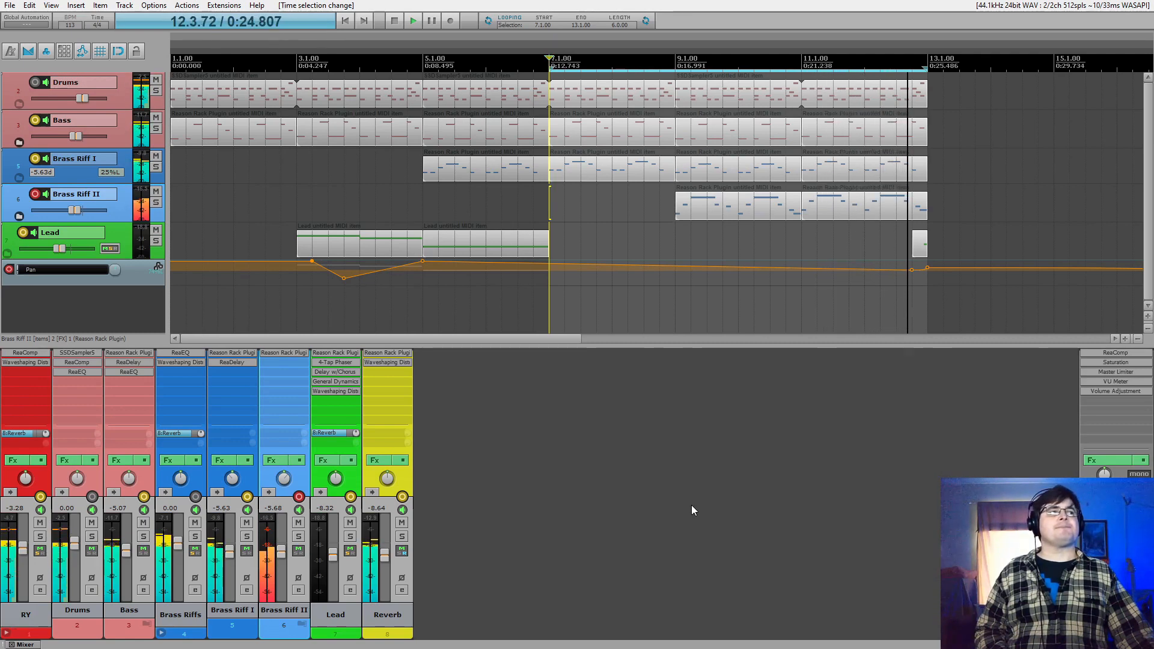
{"action": "key", "text": "space"}
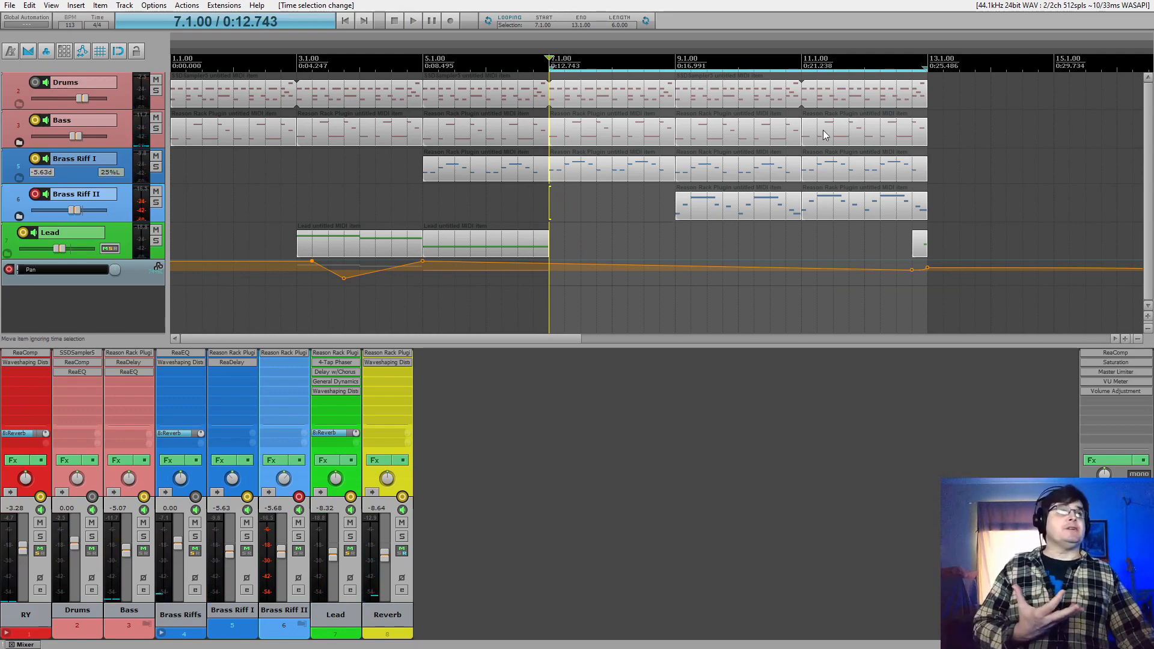
Open the Brass Riff II item at bar 9, make Lead the active track with both Brass Riff tracks' notes overlaid, and close the MIDI editor
{"action": "double_click", "coordinate": [755, 199]}
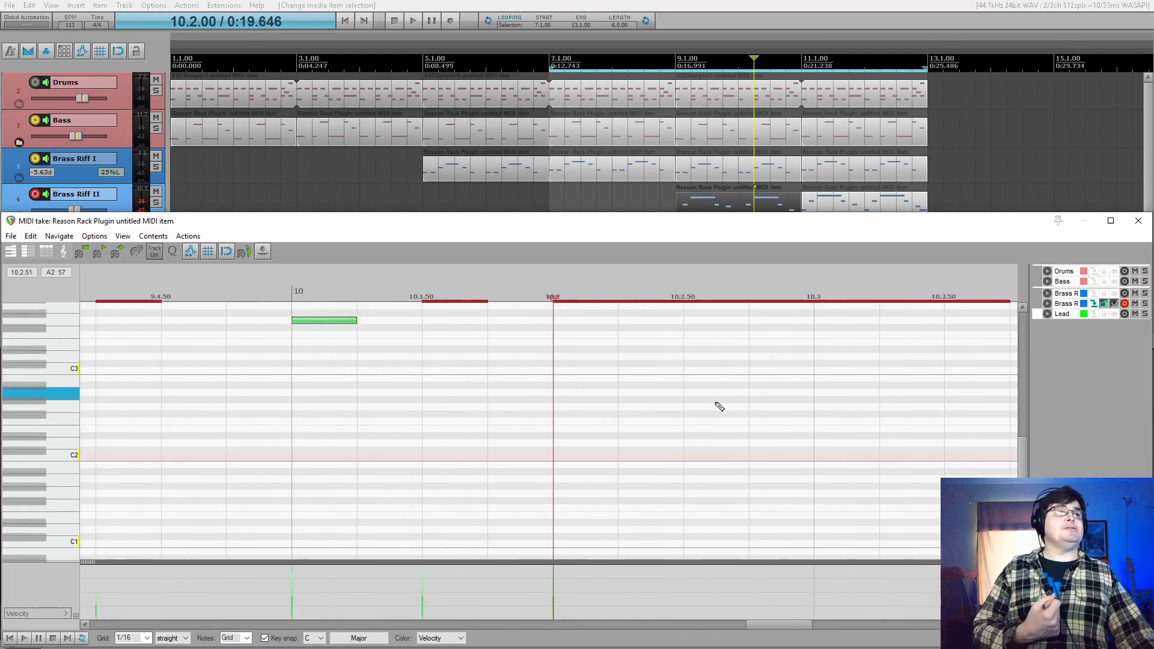
{"action": "left_click_drag", "start_coordinate": [1024, 452], "coordinate": [1023, 410]}
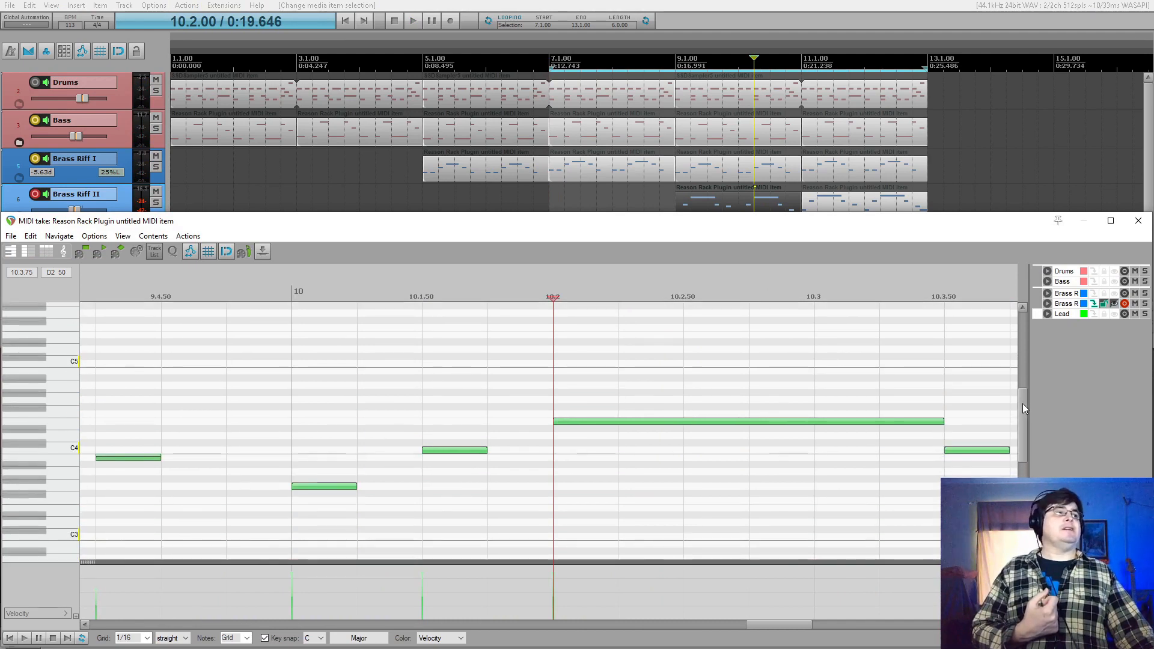
{"action": "left_click", "coordinate": [1094, 315]}
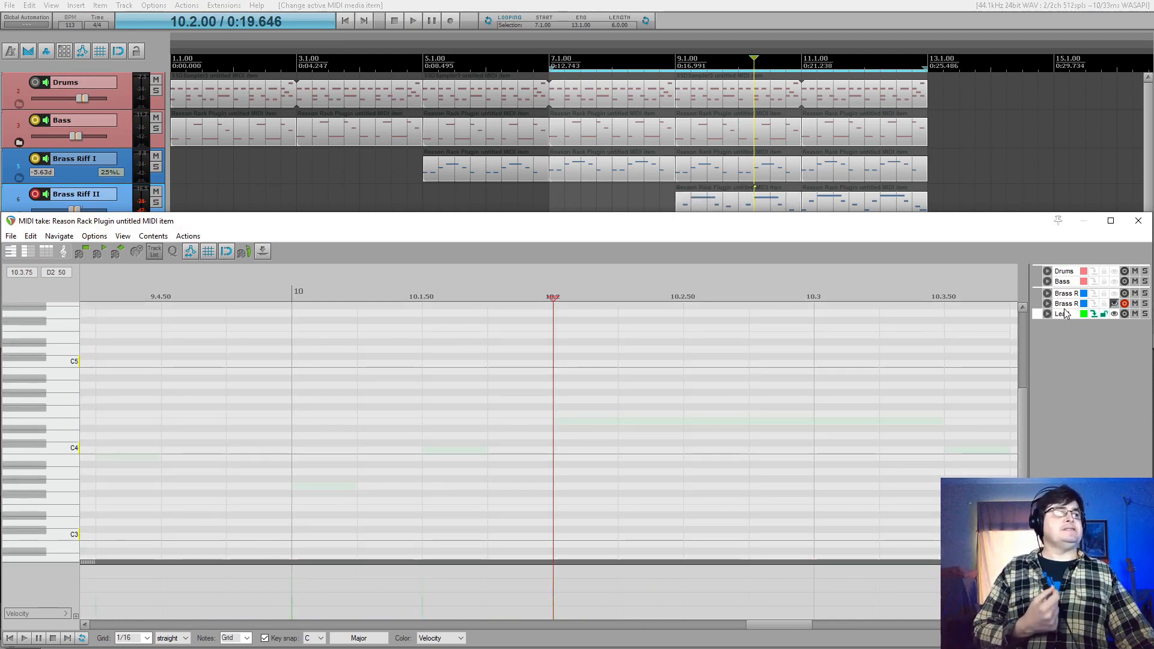
{"action": "left_click", "coordinate": [1113, 293]}
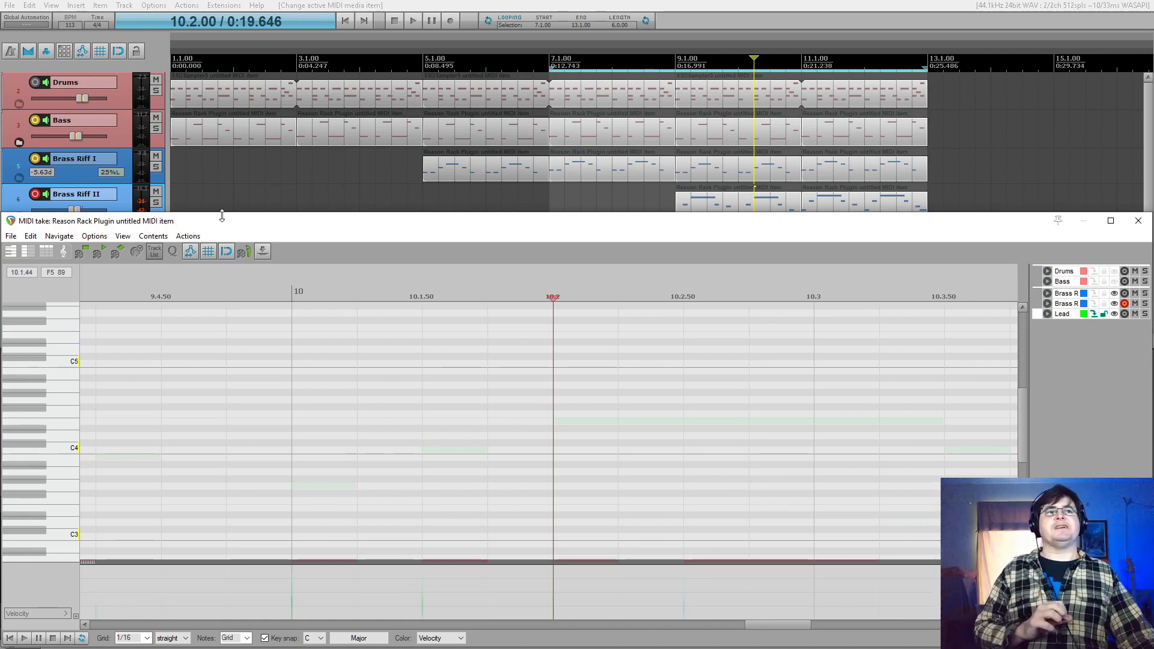
{"action": "left_click", "coordinate": [1137, 224]}
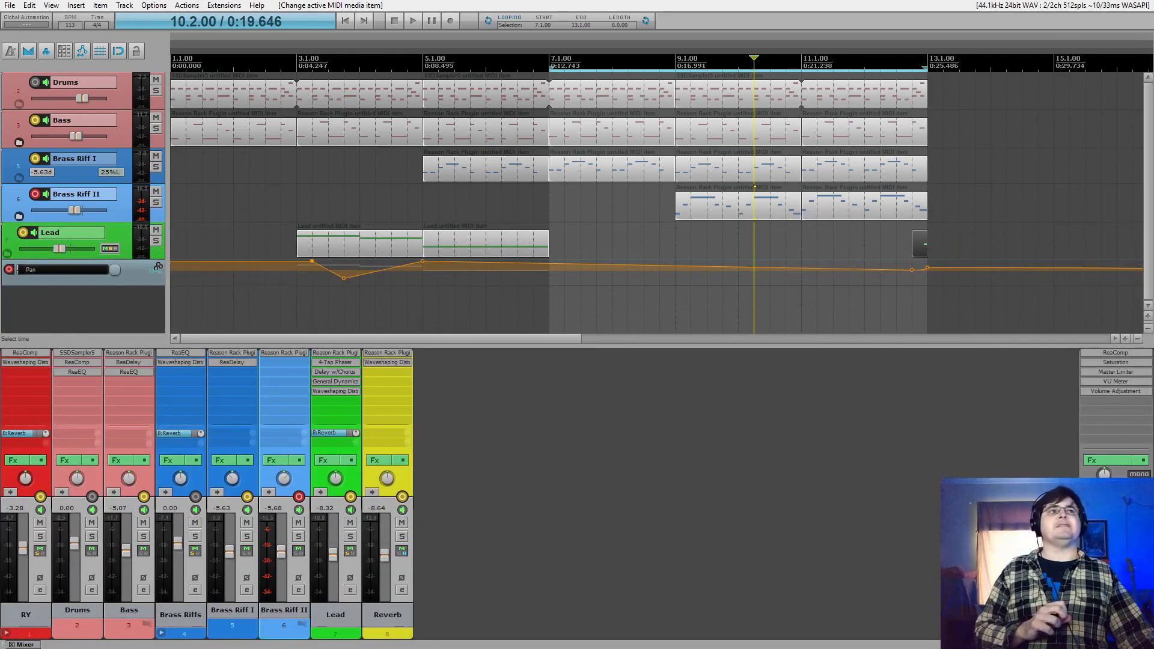
Use the Track Manager to show the RY and Brass Riffs folder tracks in the track control panel again
{"action": "left_click", "coordinate": [144, 9]}
{"action": "left_click", "coordinate": [147, 5]}
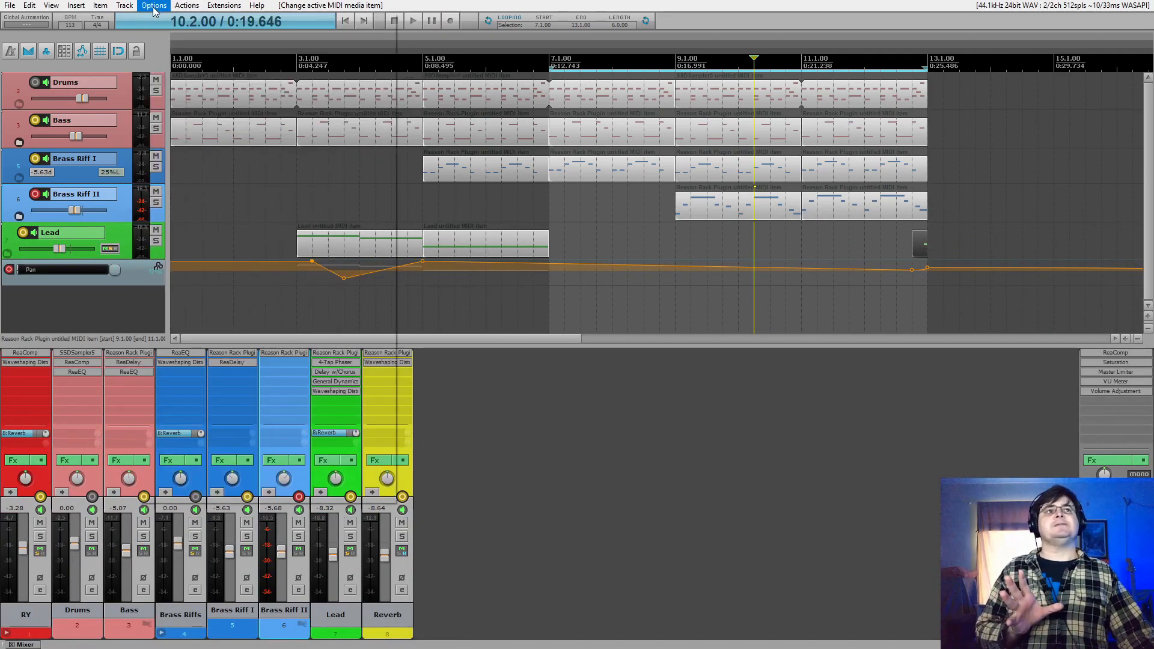
{"action": "left_click", "coordinate": [76, 5]}
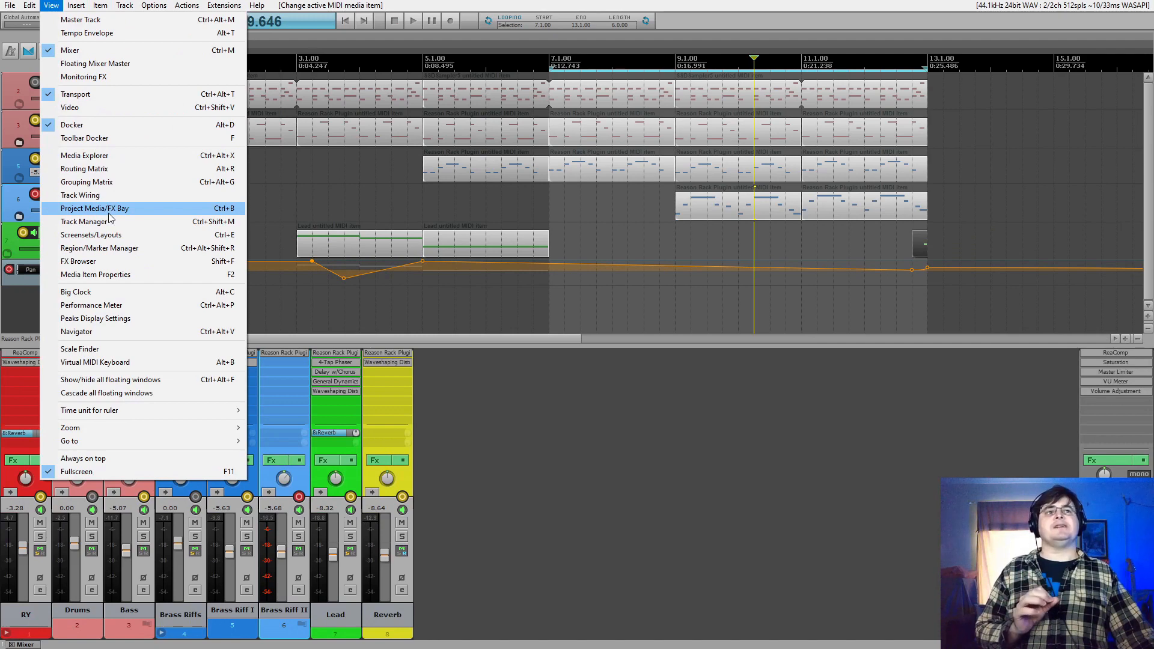
{"action": "left_click", "coordinate": [150, 226]}
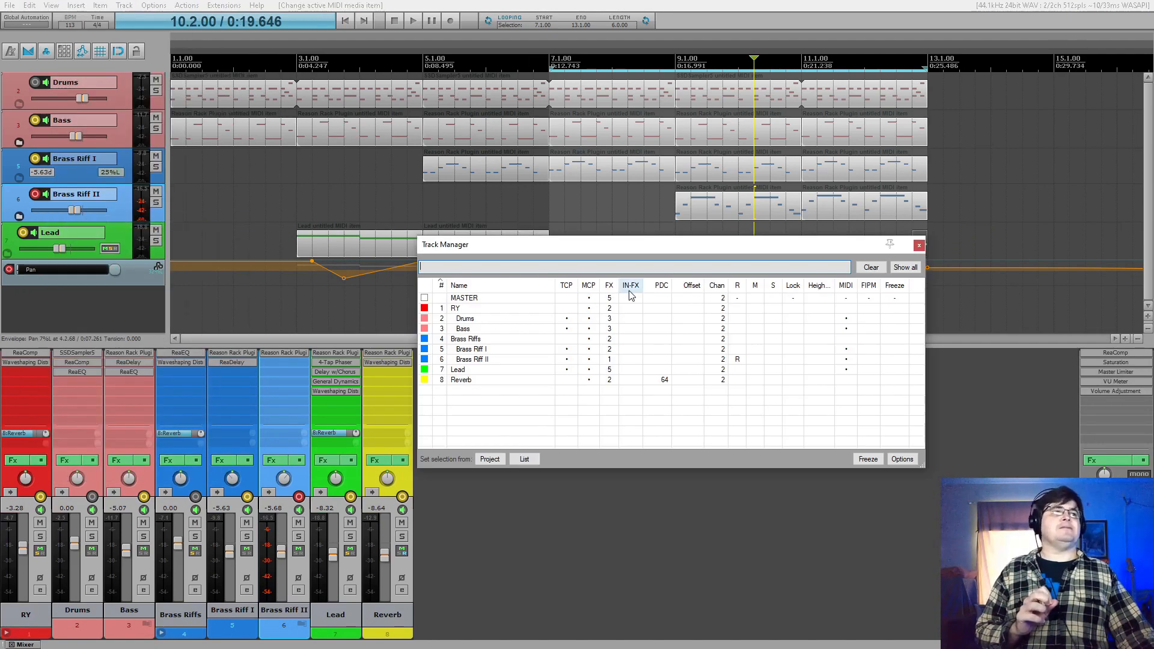
{"action": "left_click", "coordinate": [567, 309]}
{"action": "left_click", "coordinate": [566, 338]}
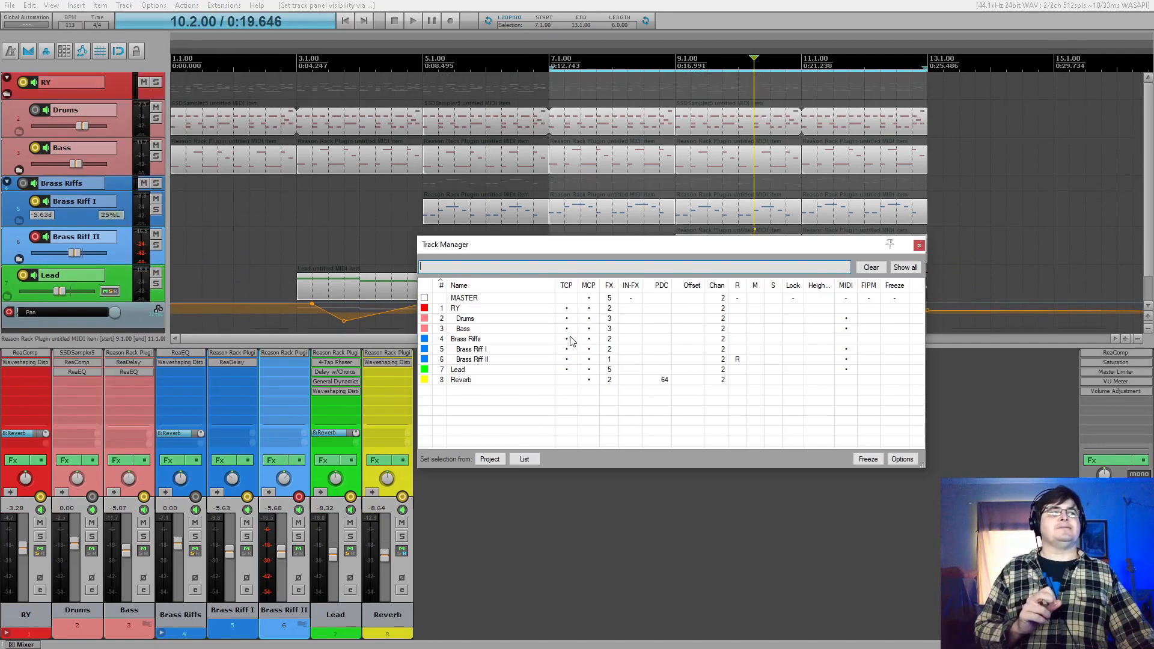
Collapse and re-expand the RY and Brass Riffs folders, and close the Track Manager
{"action": "left_click", "coordinate": [9, 80]}
{"action": "left_click", "coordinate": [8, 80]}
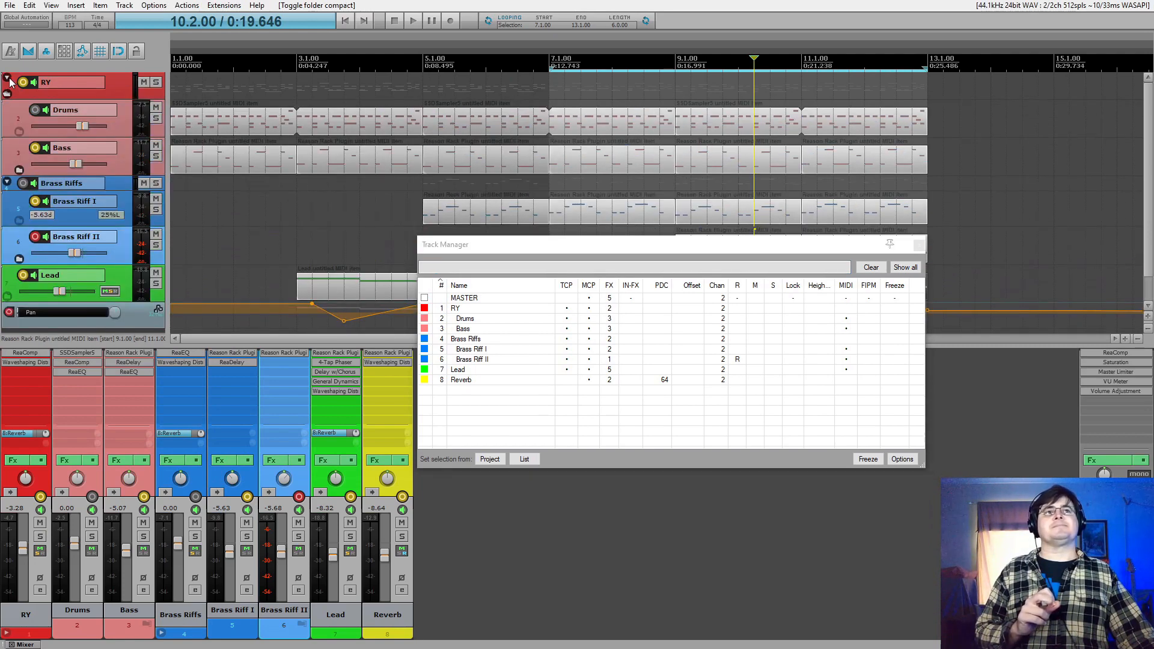
{"action": "left_click", "coordinate": [7, 181]}
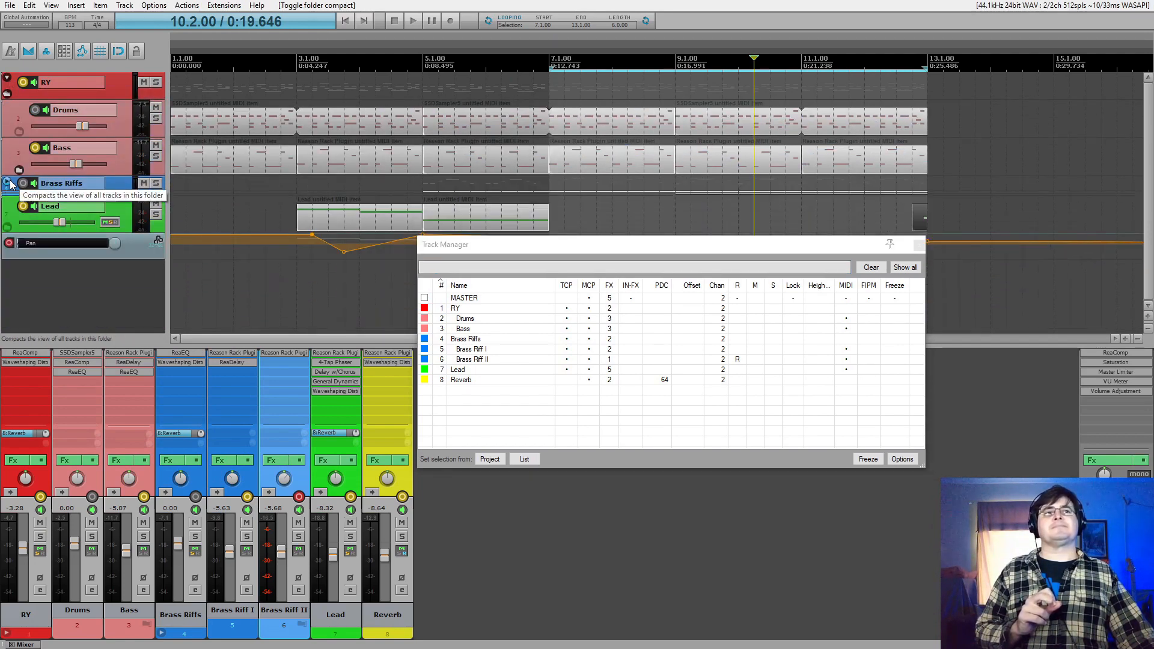
{"action": "left_click", "coordinate": [8, 182]}
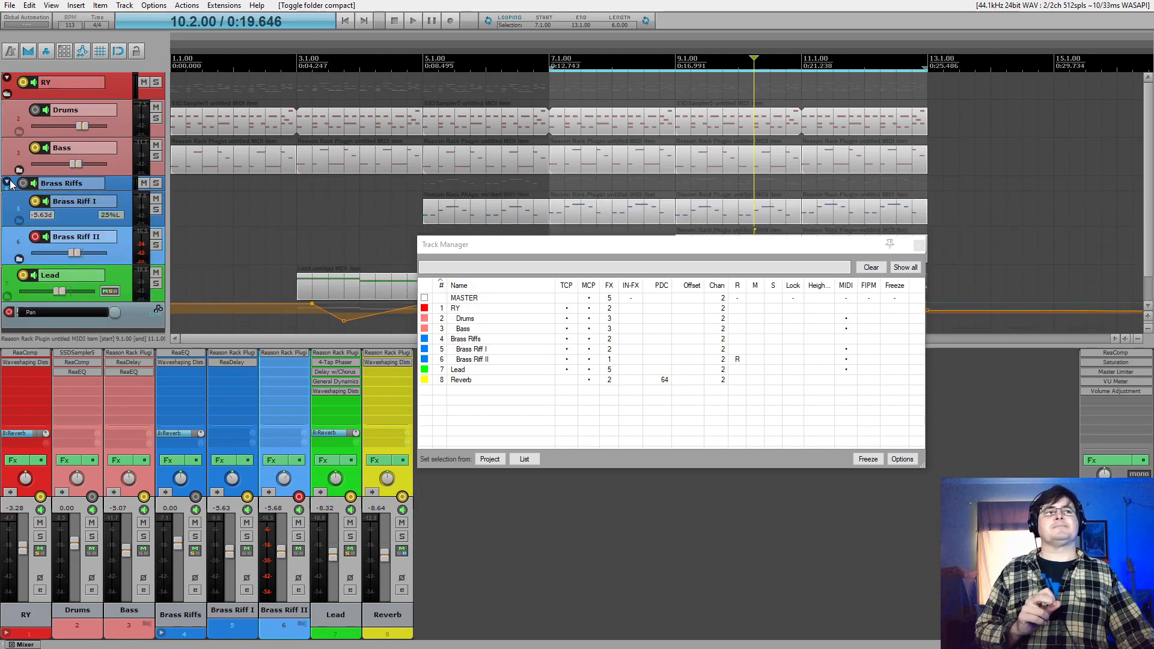
{"action": "left_click", "coordinate": [919, 245]}
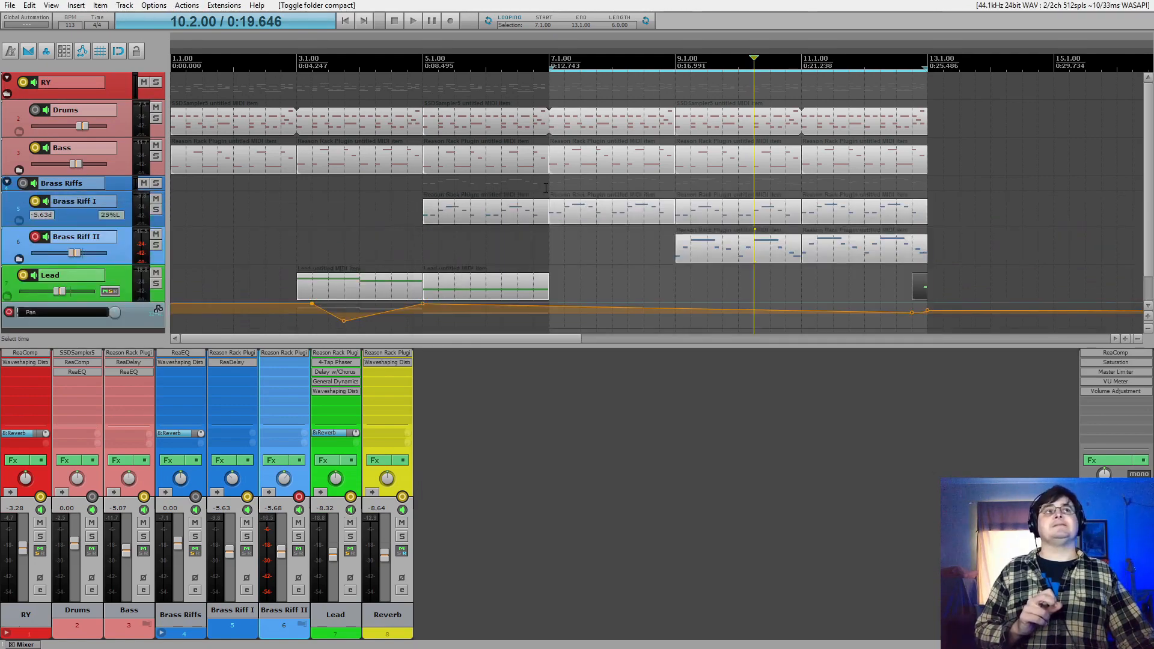
Open the Brass Riff II item at bar 11, make Drums the active track, and overlay the Brass Riff and Lead notes
{"action": "double_click", "coordinate": [835, 260]}
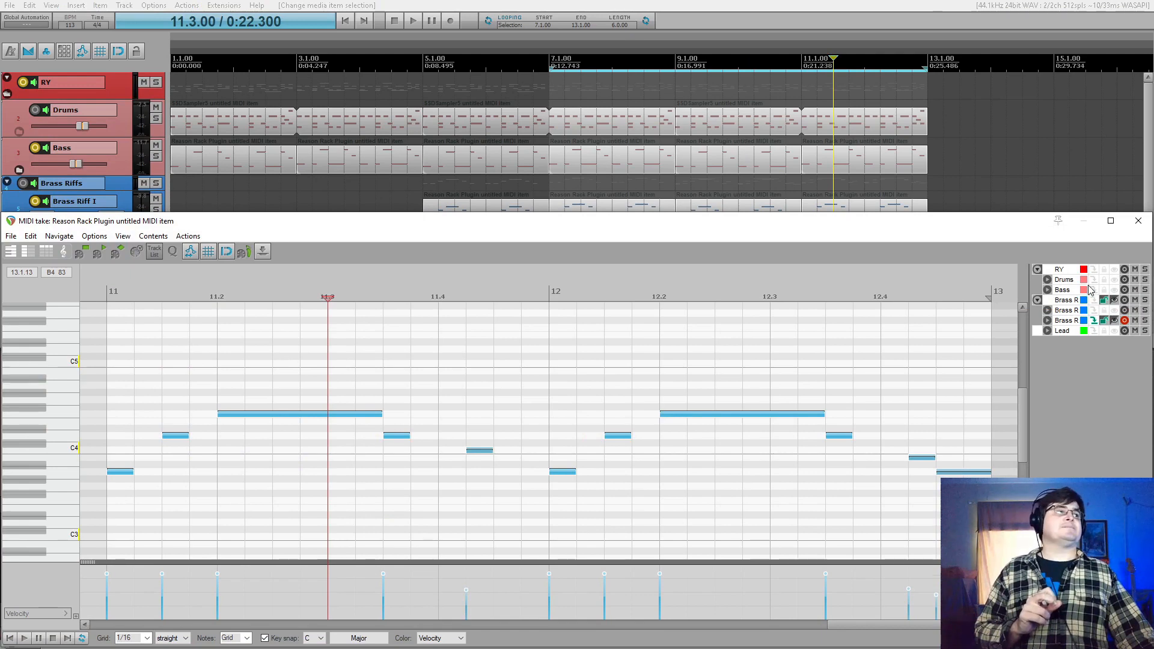
{"action": "left_click", "coordinate": [1067, 279]}
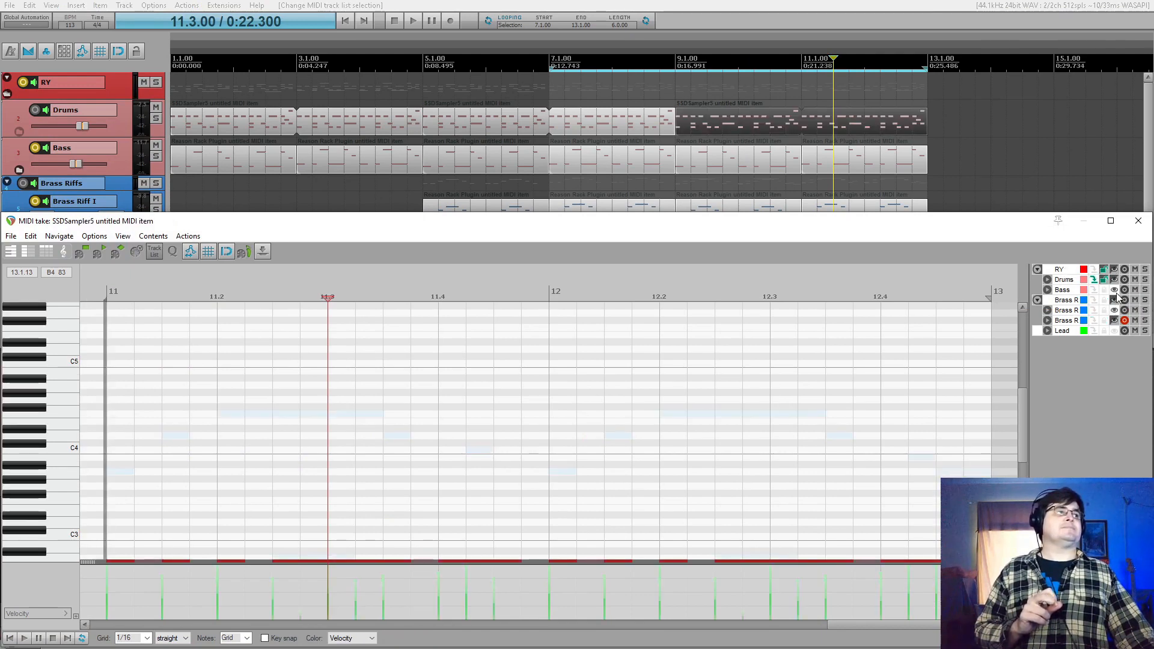
{"action": "left_click", "coordinate": [1115, 290]}
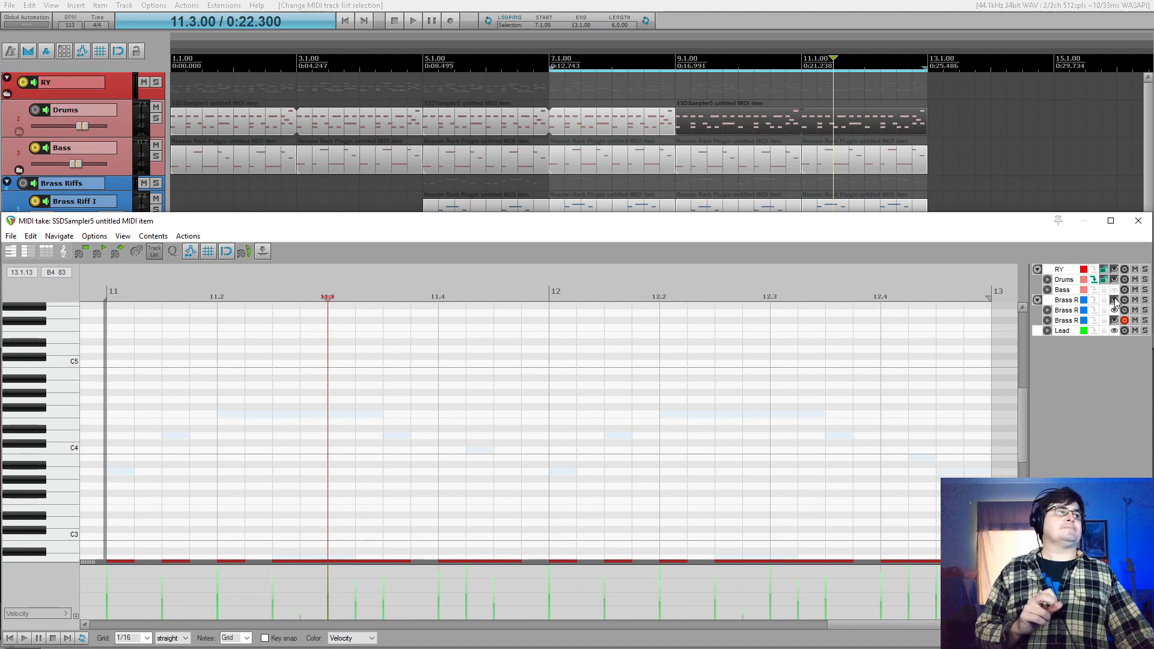
Make Brass Riff I the active MIDI track, close the MIDI editor, and place the edit cursor at 13.4.00 on that track
{"action": "left_click", "coordinate": [1063, 314]}
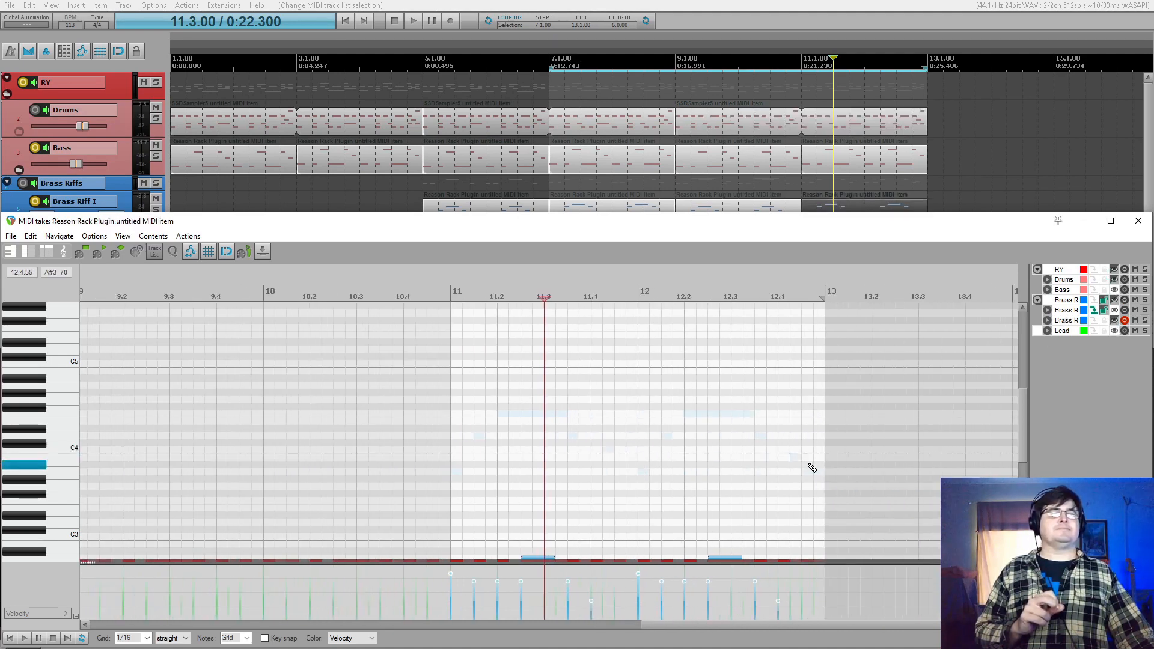
{"action": "scroll", "coordinate": [1022, 442], "scroll_direction": "down", "scroll_amount": 10}
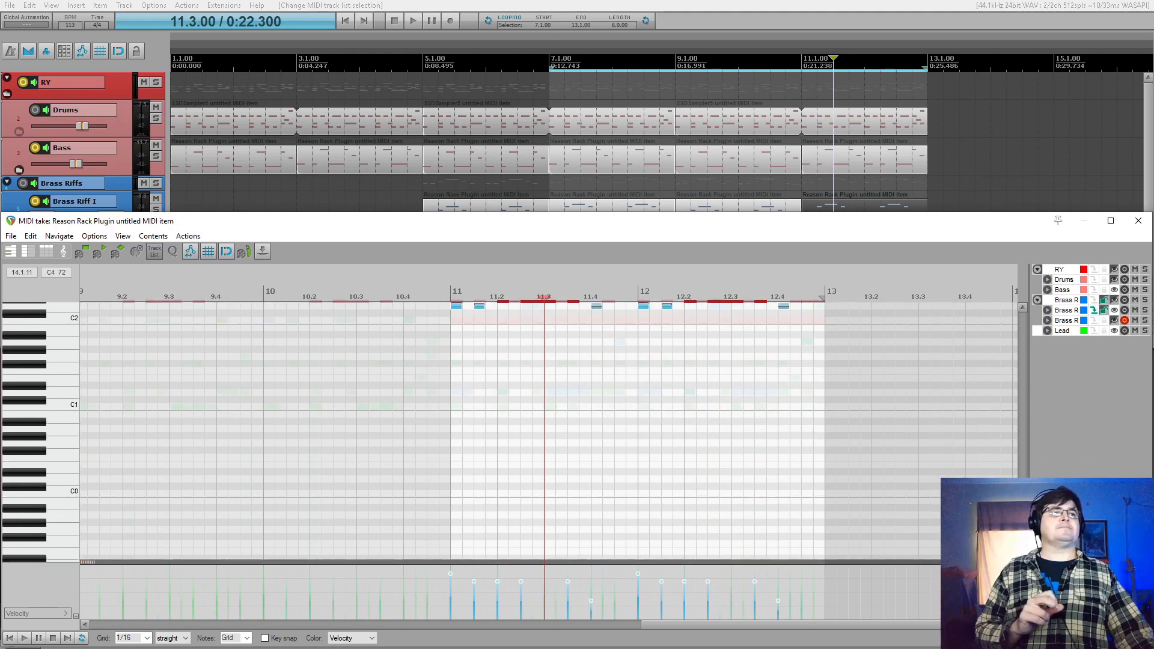
{"action": "scroll", "coordinate": [1022, 420], "scroll_direction": "up", "scroll_amount": 3}
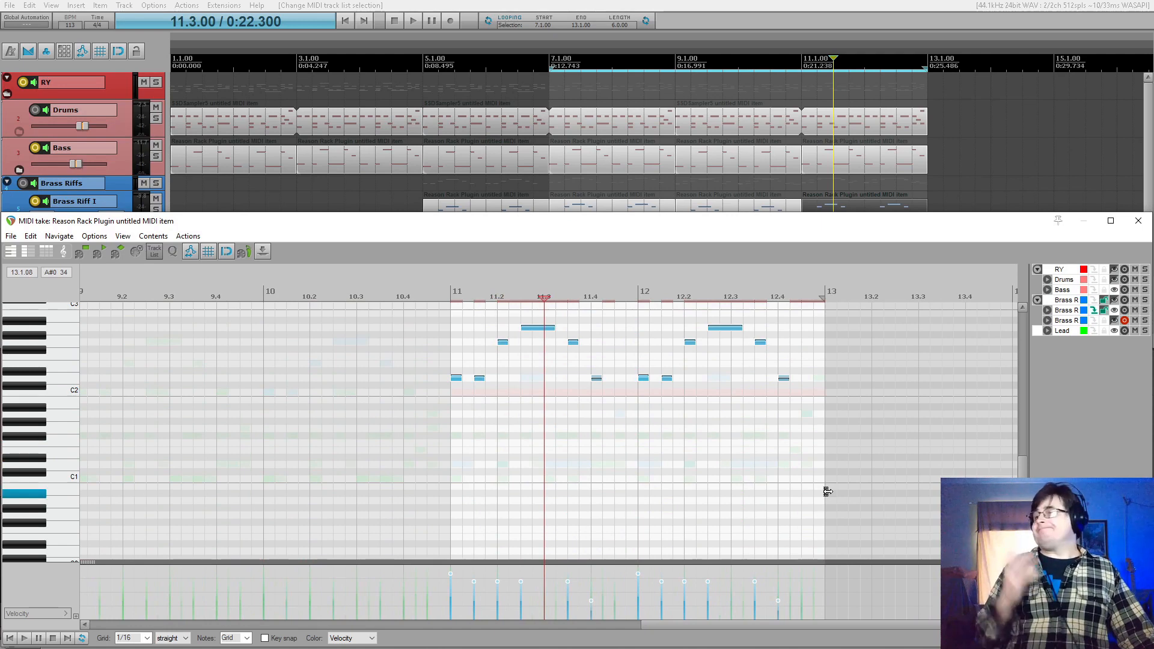
{"action": "left_click", "coordinate": [1137, 224]}
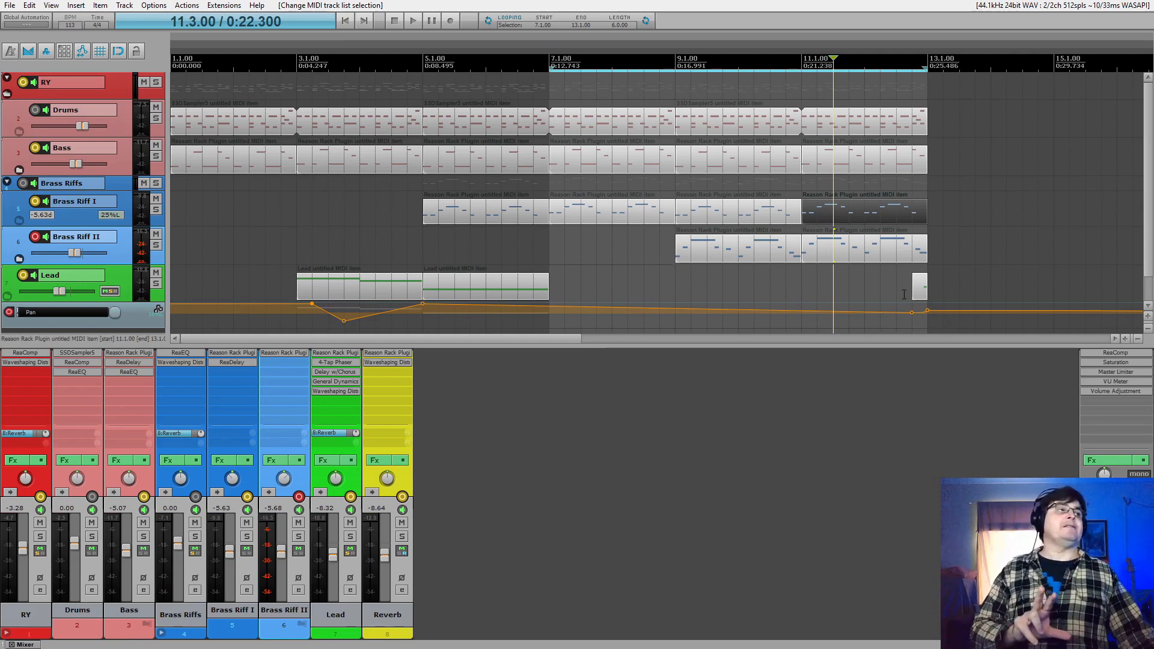
{"action": "left_click", "coordinate": [967, 225]}
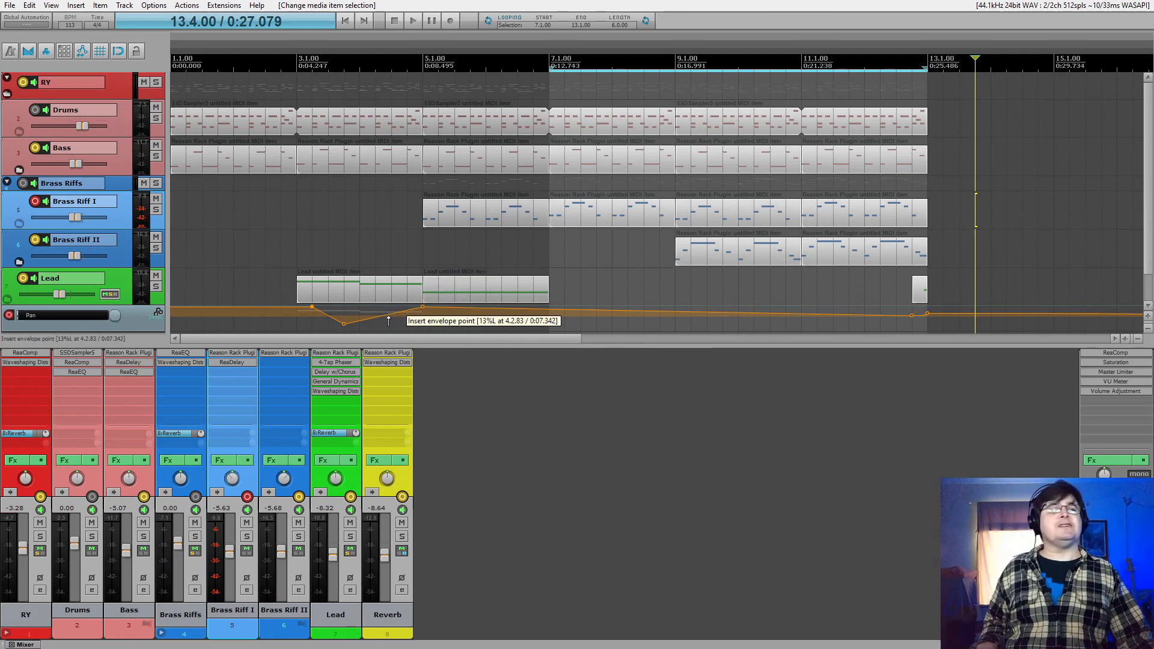
Add and remove a Lead pan envelope point at 4.3.00, and curve the segment leading into bar 5 and undo the curvature
{"action": "mouse_move", "coordinate": [388, 321]}
{"action": "left_mouse_down"}
{"action": "mouse_move", "coordinate": [413, 325]}
{"action": "mouse_move", "coordinate": [394, 315]}
{"action": "left_mouse_up"}
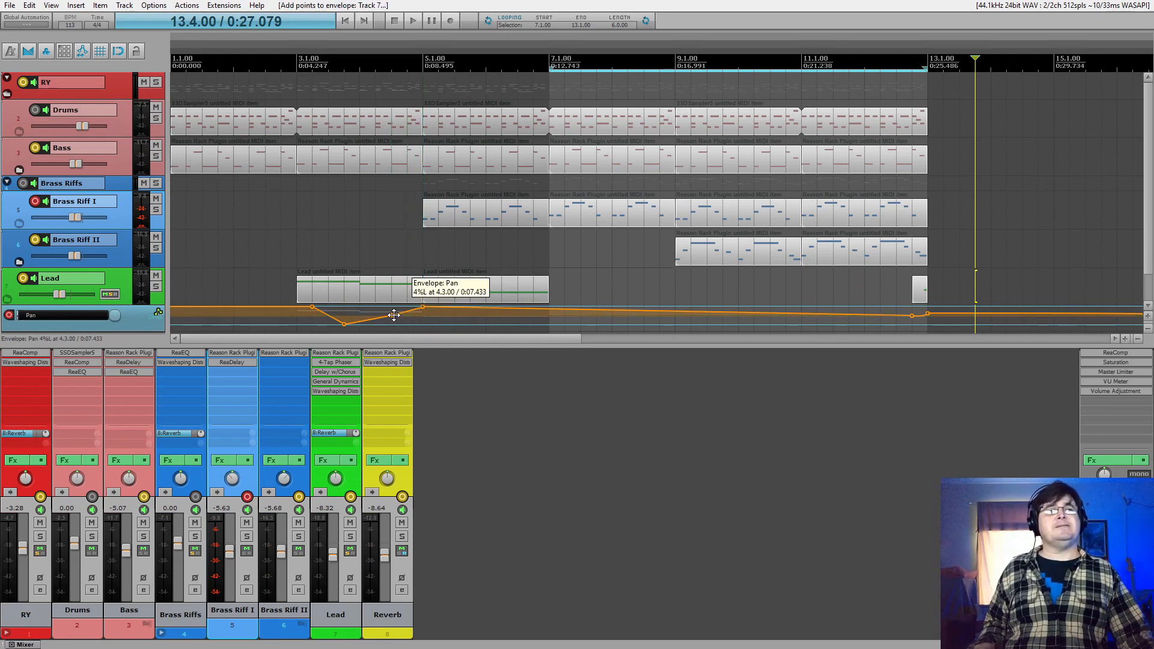
{"action": "left_click", "coordinate": [395, 315]}
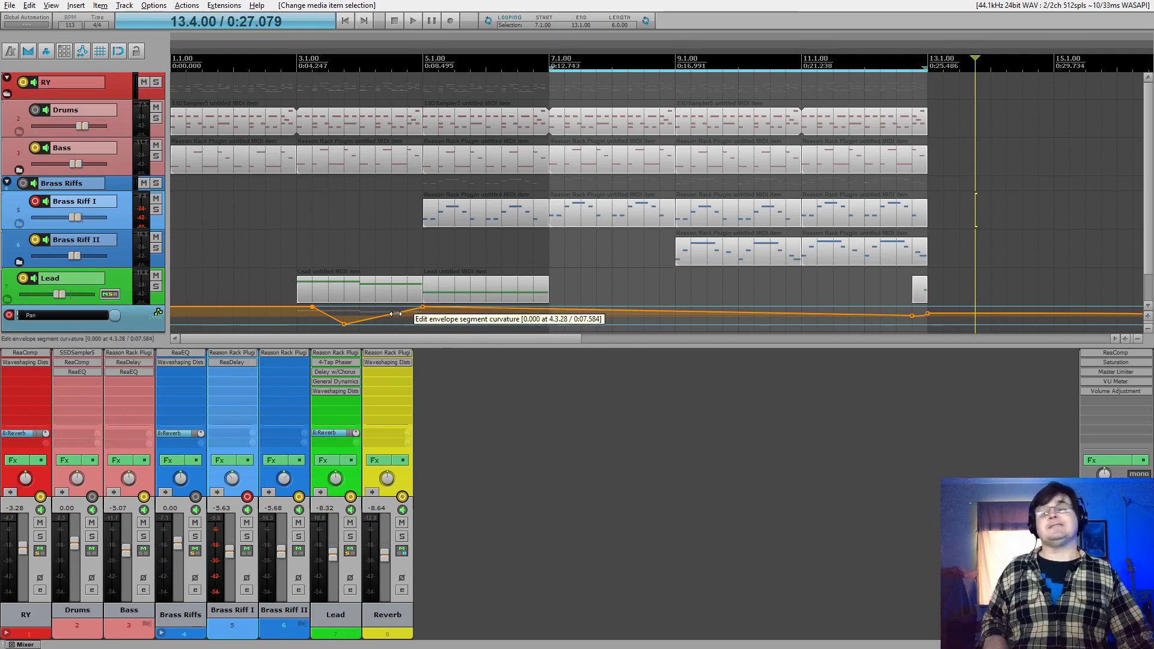
{"action": "mouse_move", "coordinate": [395, 313]}
{"action": "left_mouse_down"}
{"action": "mouse_move", "coordinate": [412, 323]}
{"action": "mouse_move", "coordinate": [385, 304]}
{"action": "mouse_move", "coordinate": [399, 327]}
{"action": "left_mouse_up"}
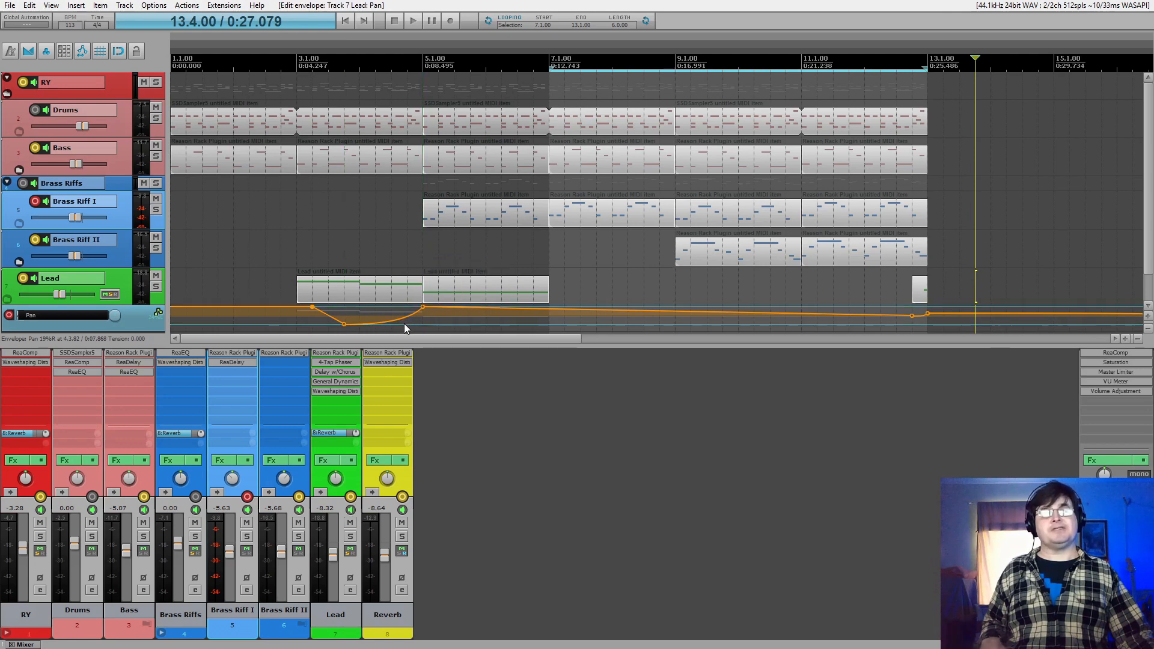
{"action": "key", "text": "ctrl+z"}
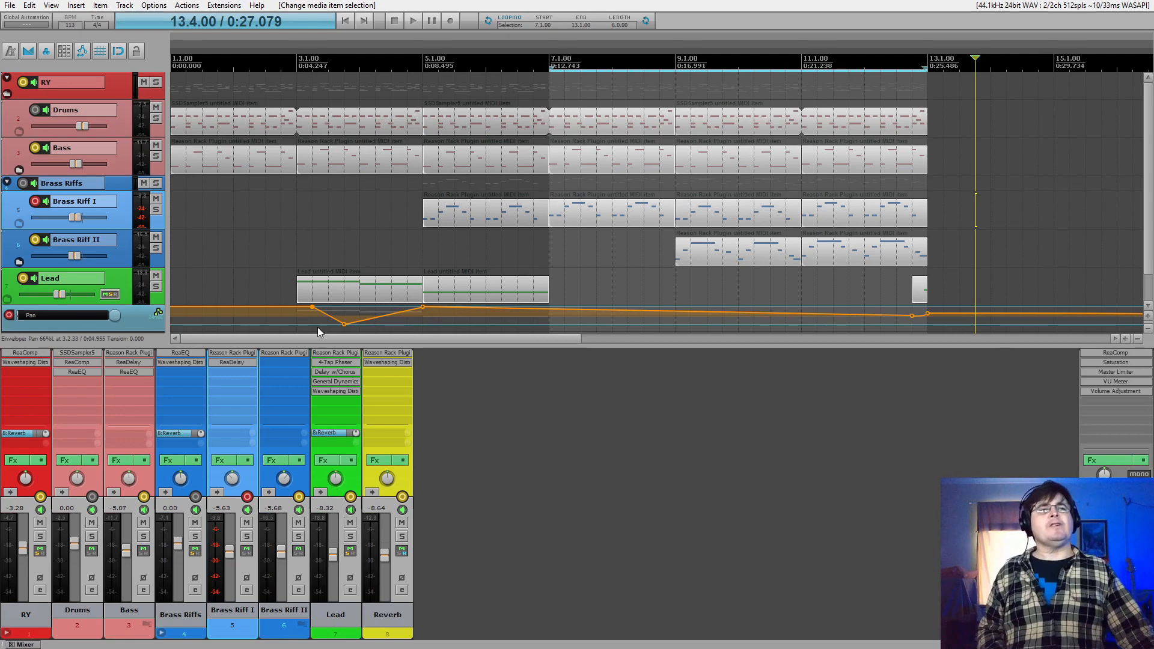
{"action": "mouse_move", "coordinate": [318, 311]}
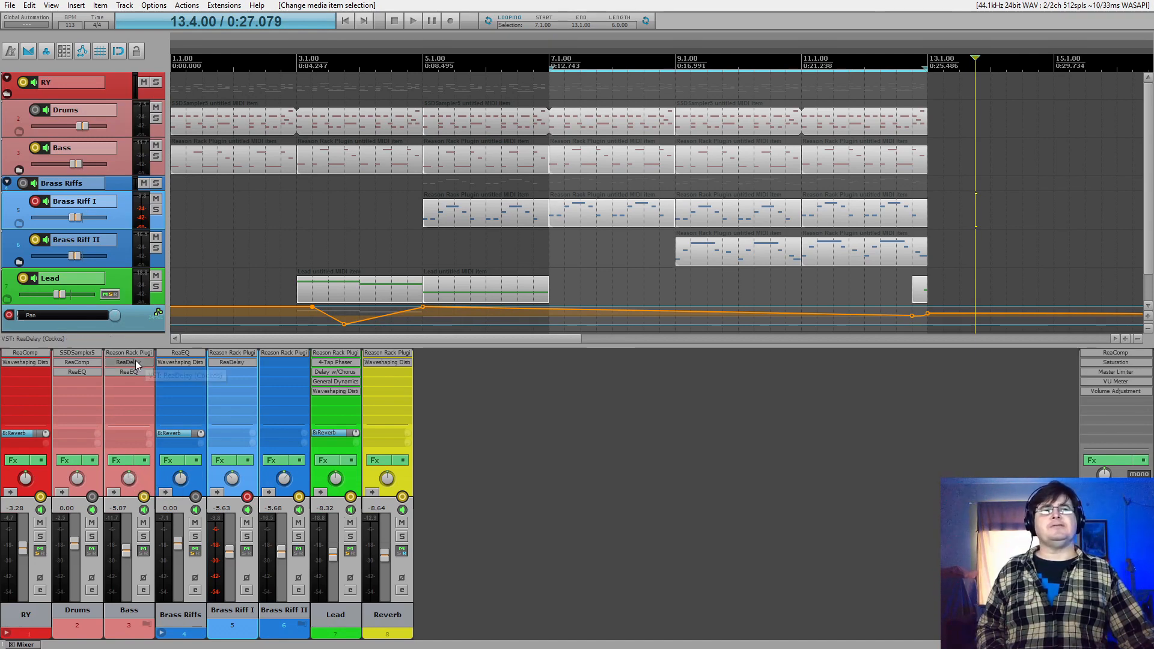
Open the Bass track's FX chain, view the ReaDelay settings, and close the chain
{"action": "left_click", "coordinate": [115, 460]}
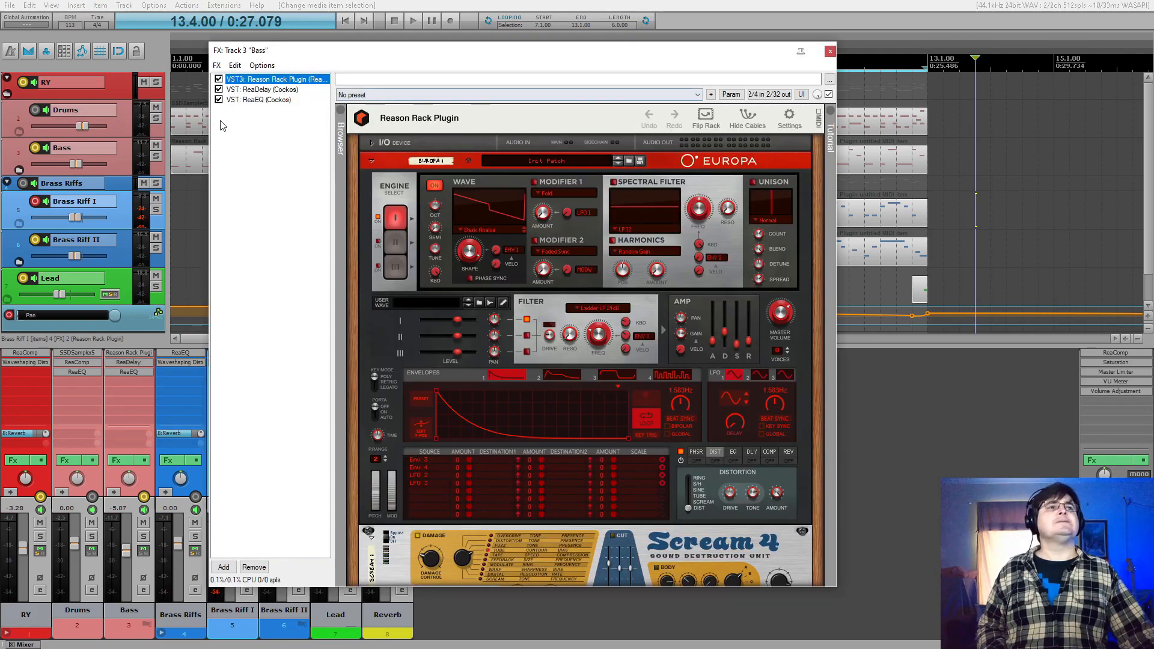
{"action": "left_click", "coordinate": [250, 90]}
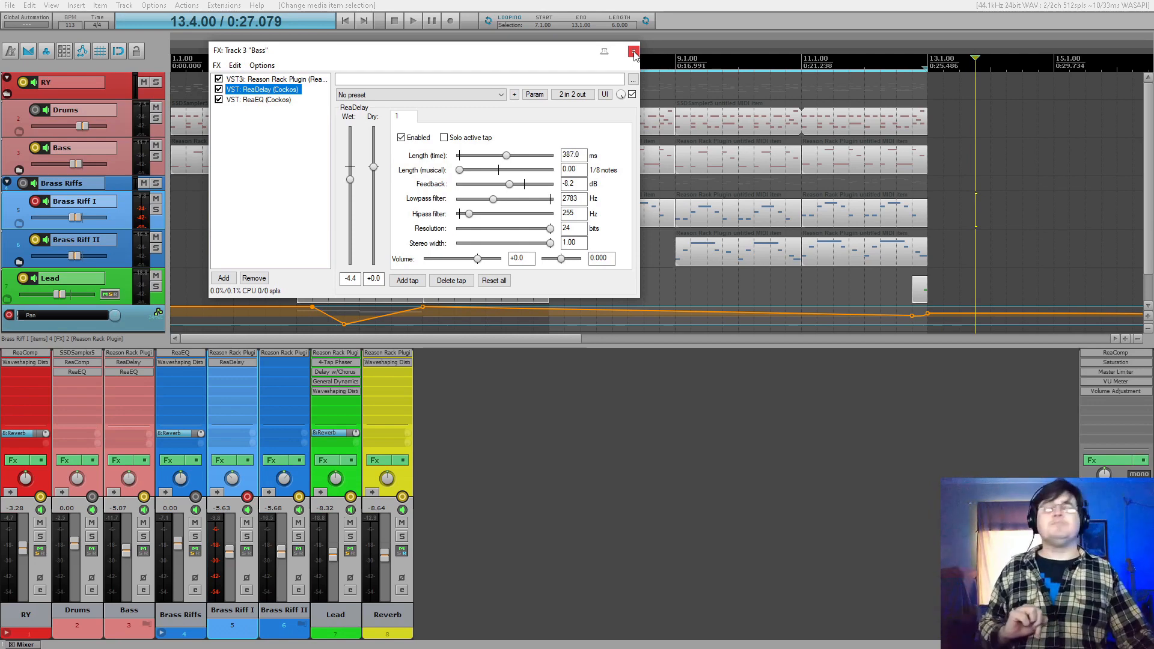
{"action": "left_click", "coordinate": [634, 53]}
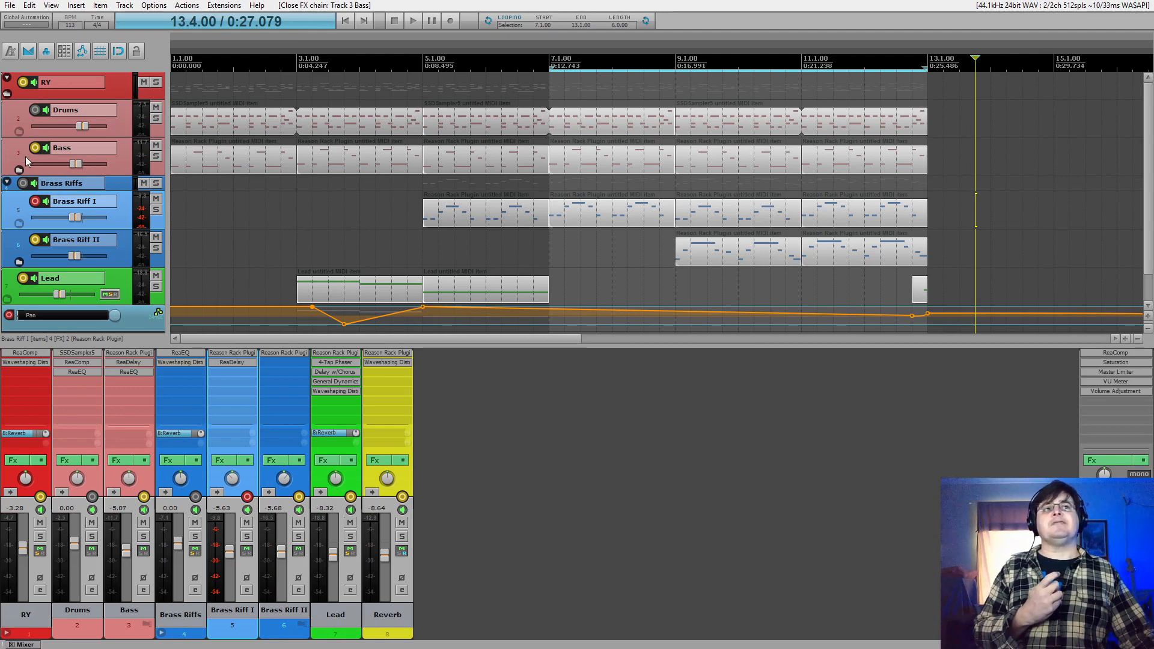
Select the Bass track, enlarge its height to reveal more track controls, and shrink it back to its compact height
{"action": "left_click", "coordinate": [118, 165]}
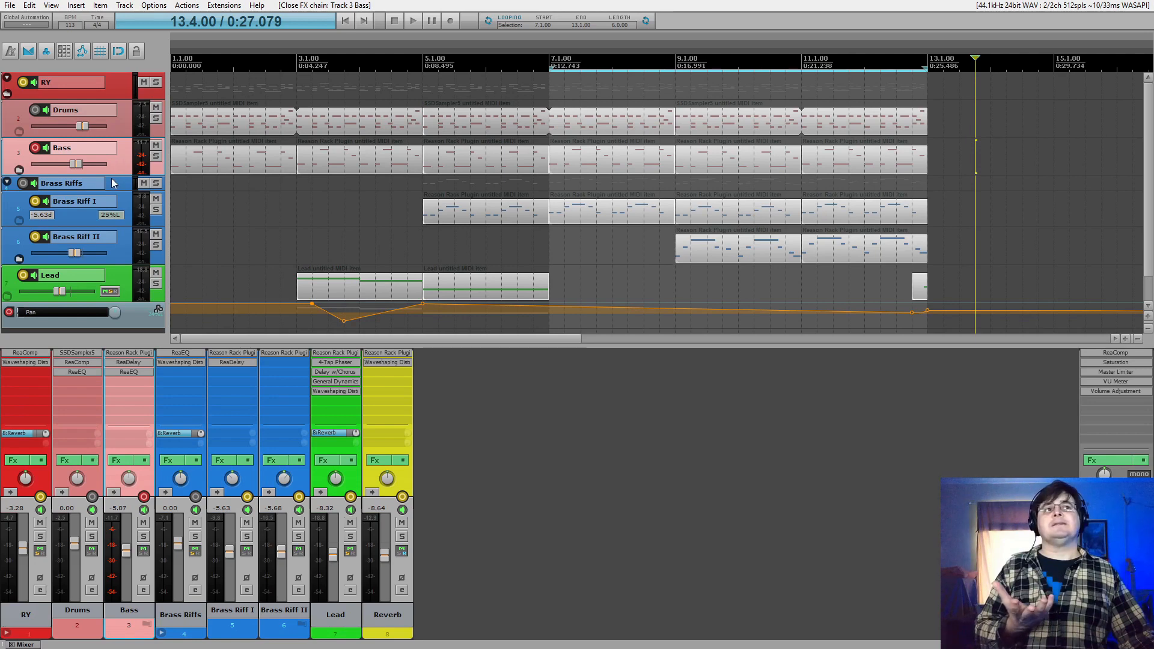
{"action": "left_click_drag", "start_coordinate": [111, 175], "coordinate": [107, 220]}
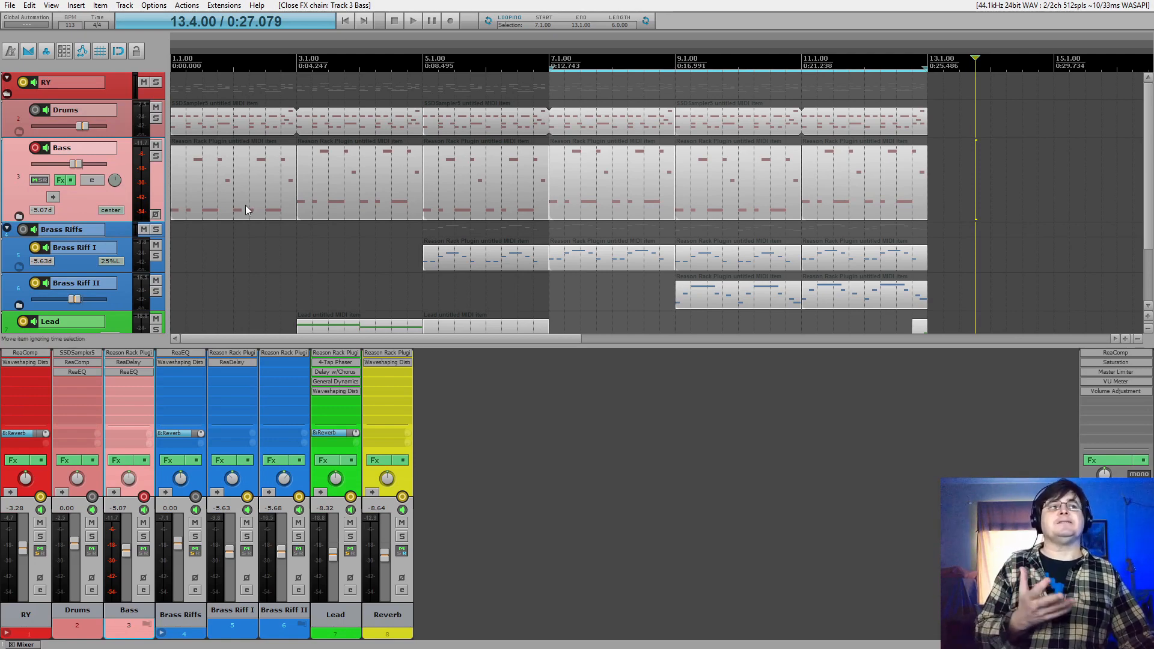
{"action": "left_click_drag", "start_coordinate": [83, 221], "coordinate": [90, 172]}
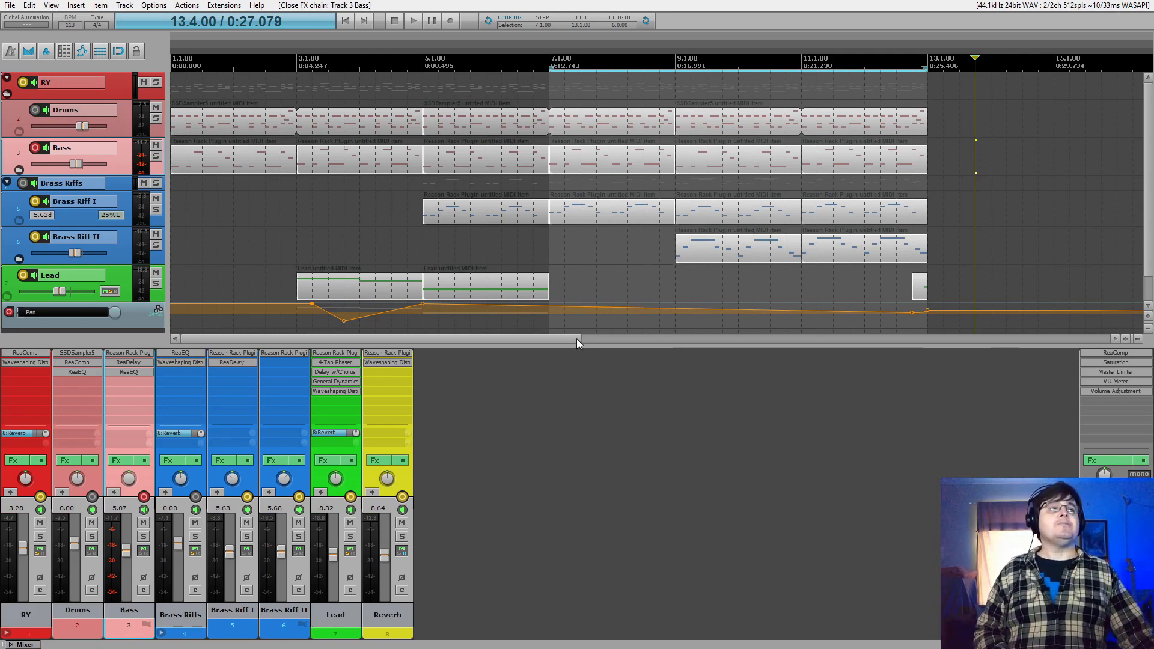
Zoom the arrange view in slightly horizontally and place the edit cursor at the loop start, 7.1.00
{"action": "left_click_drag", "start_coordinate": [581, 338], "coordinate": [549, 350]}
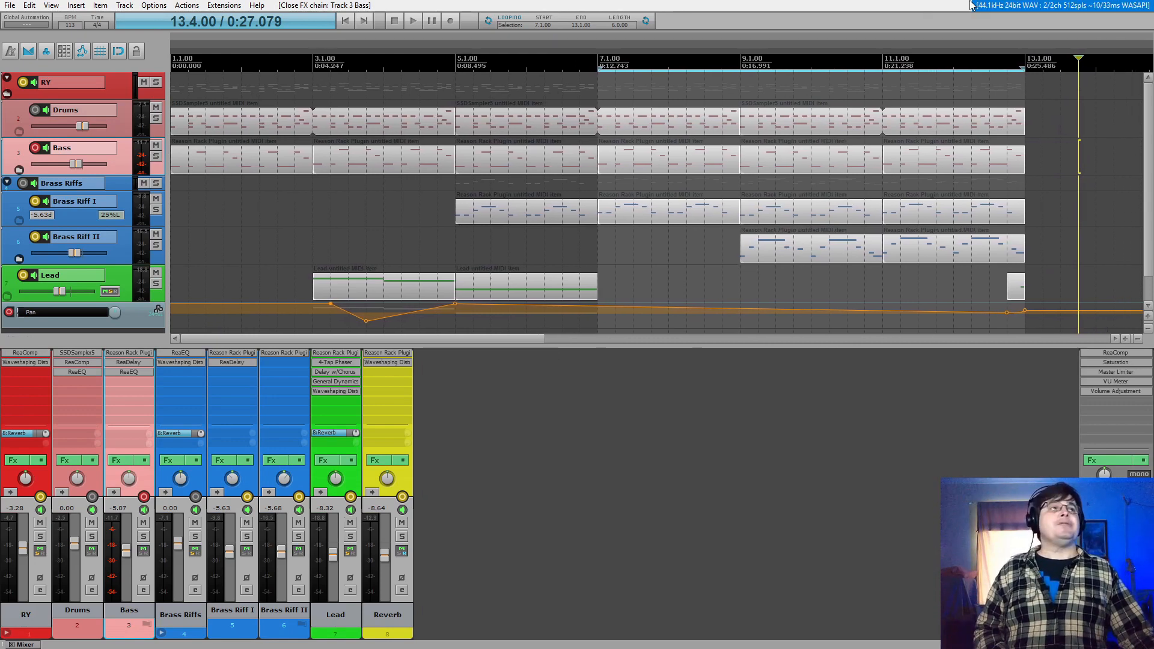
{"action": "left_click", "coordinate": [600, 67]}
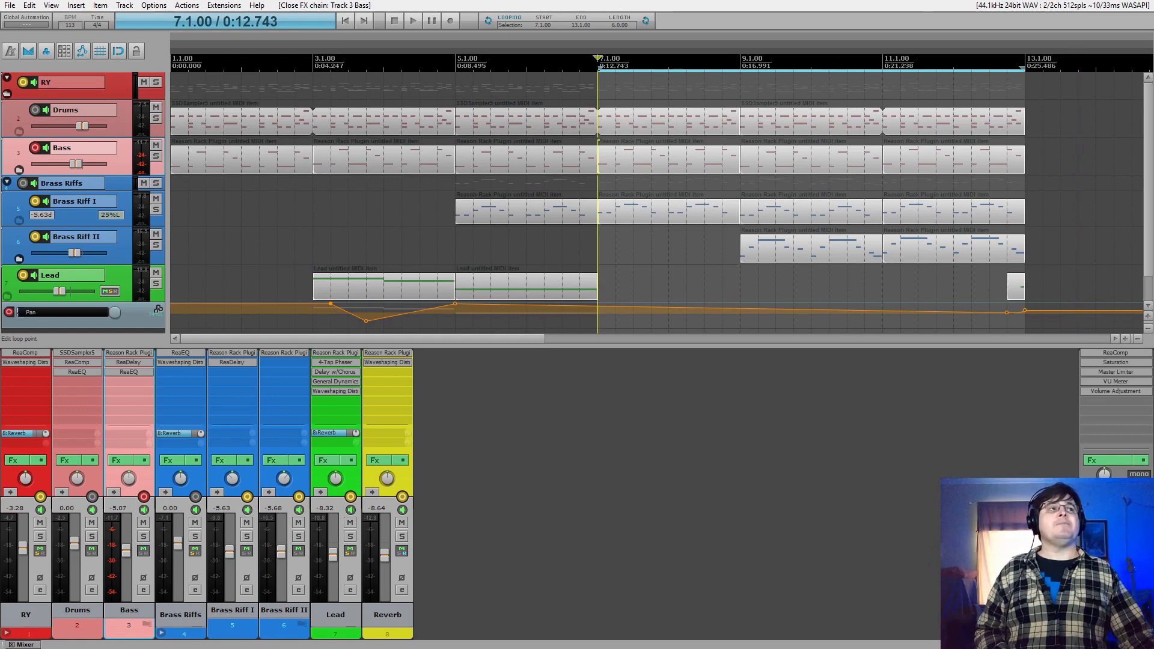
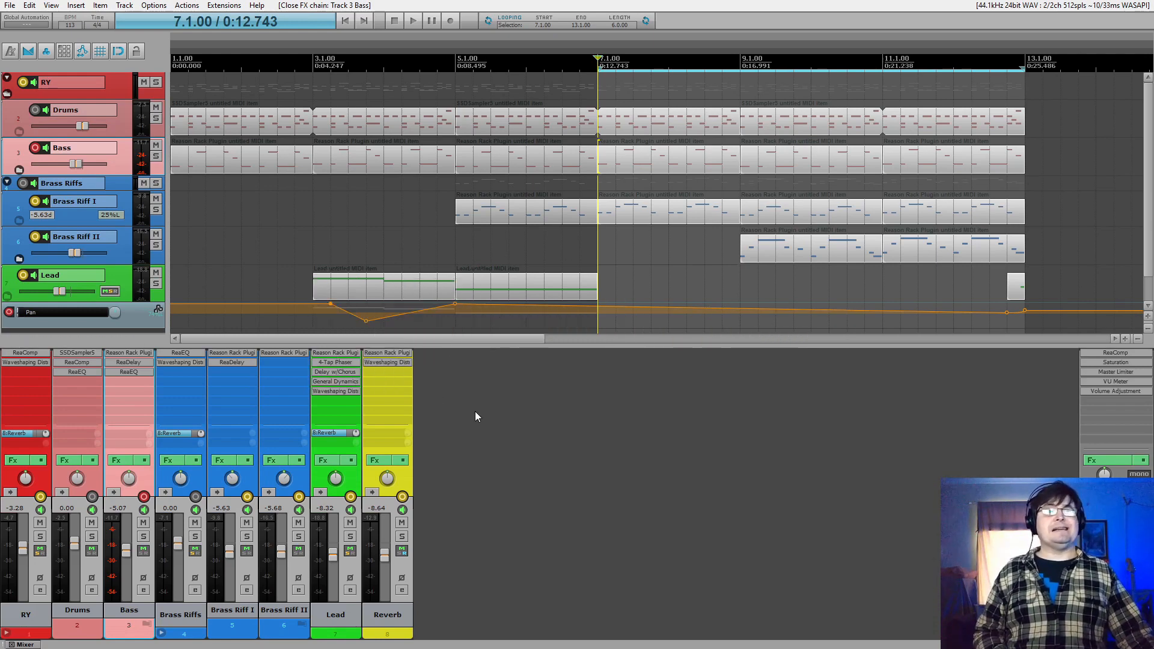
Hide the RY folder's child tracks in the mixer and show them again
{"action": "left_click", "coordinate": [6, 633]}
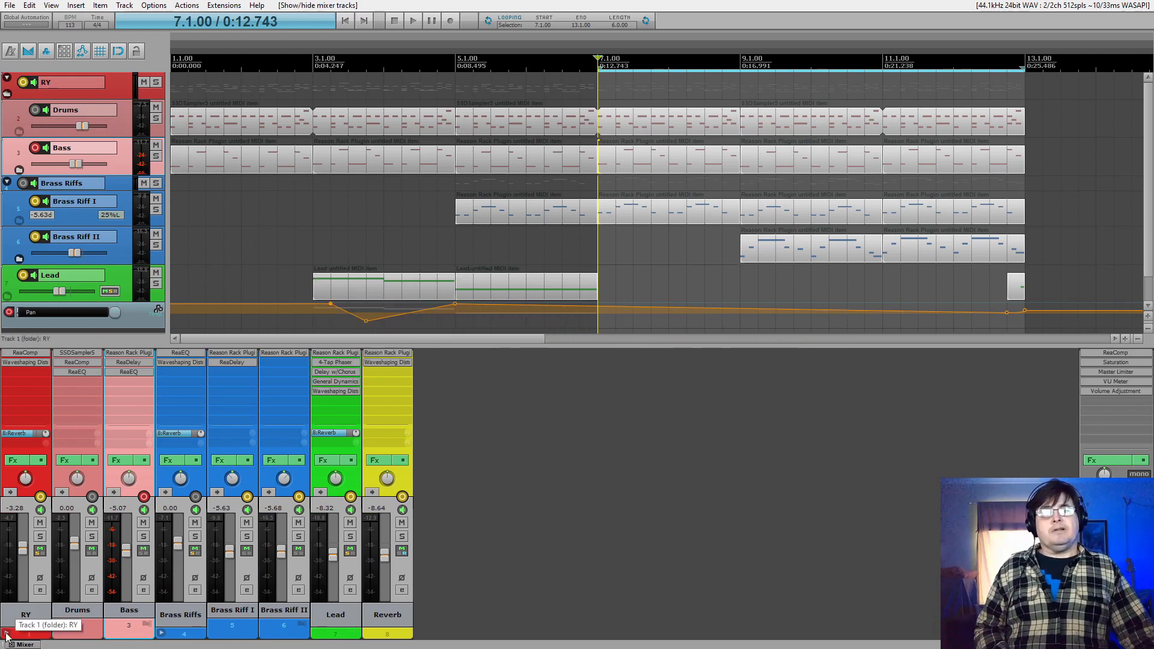
{"action": "left_click", "coordinate": [5, 633]}
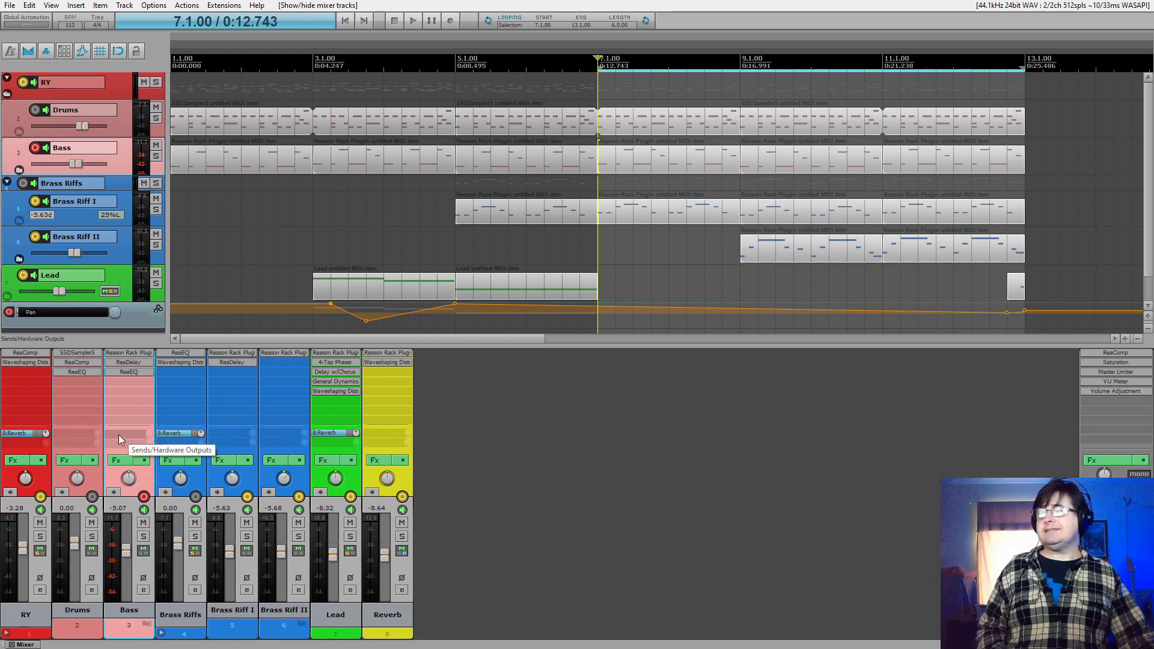
Open the Drums track's FX chain, solo Drums during playback from 7.1.00, stop playback, and reposition the FX window
{"action": "mouse_move", "coordinate": [26, 434]}
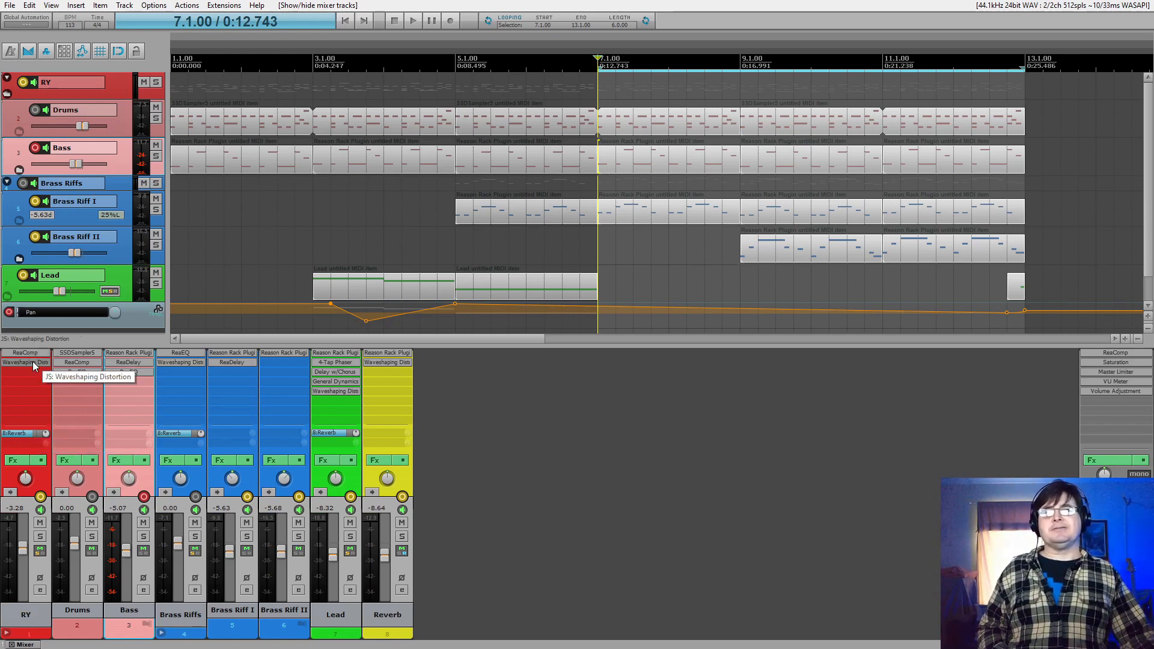
{"action": "left_click", "coordinate": [89, 518]}
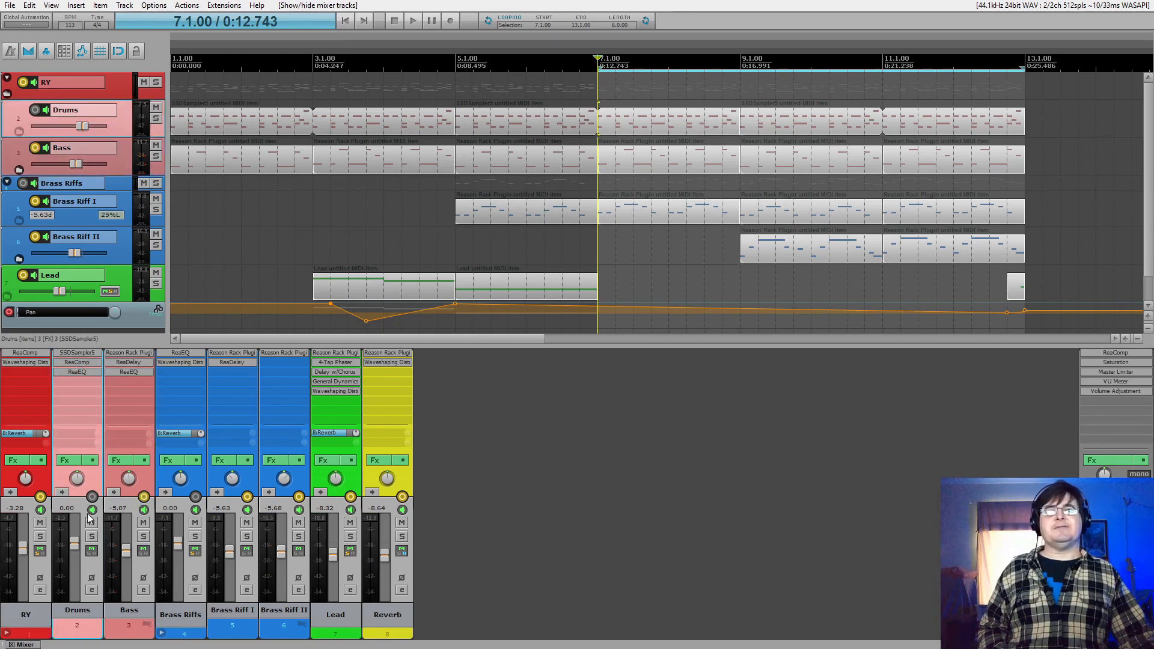
{"action": "left_click", "coordinate": [74, 462]}
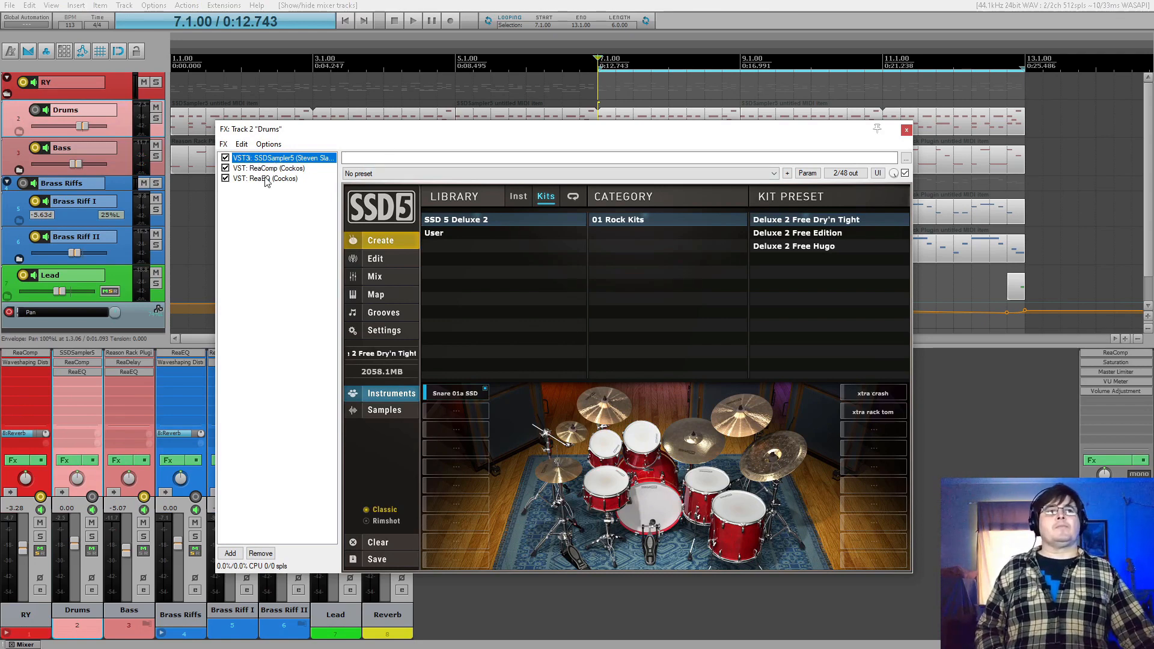
{"action": "key", "text": "space"}
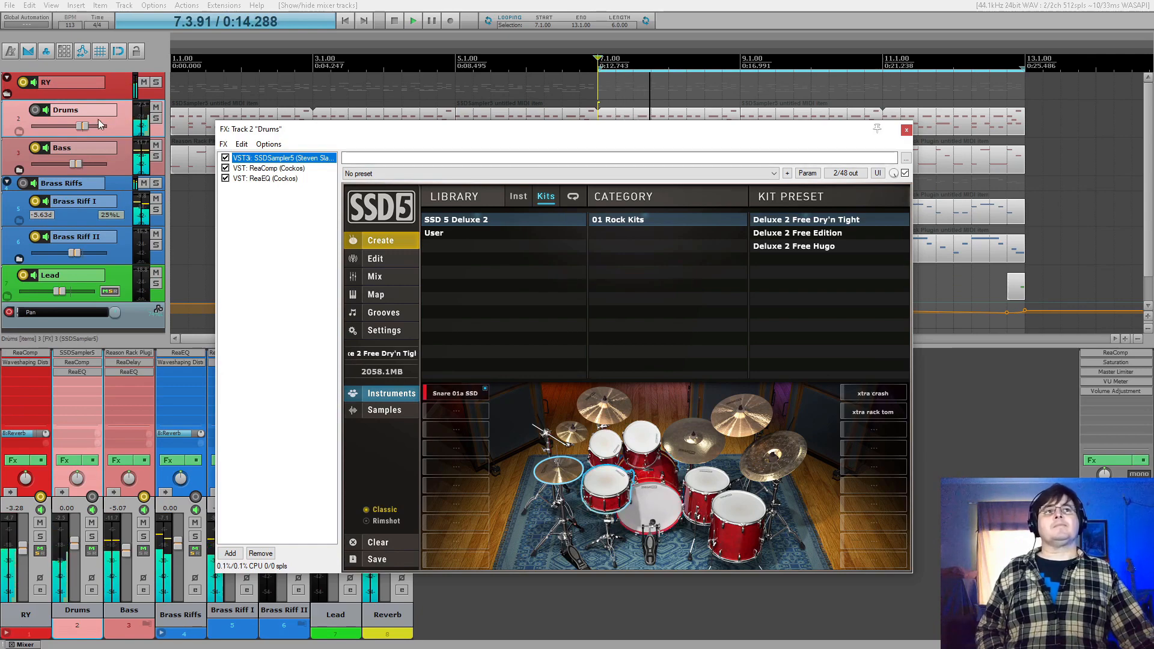
{"action": "left_click", "coordinate": [155, 117]}
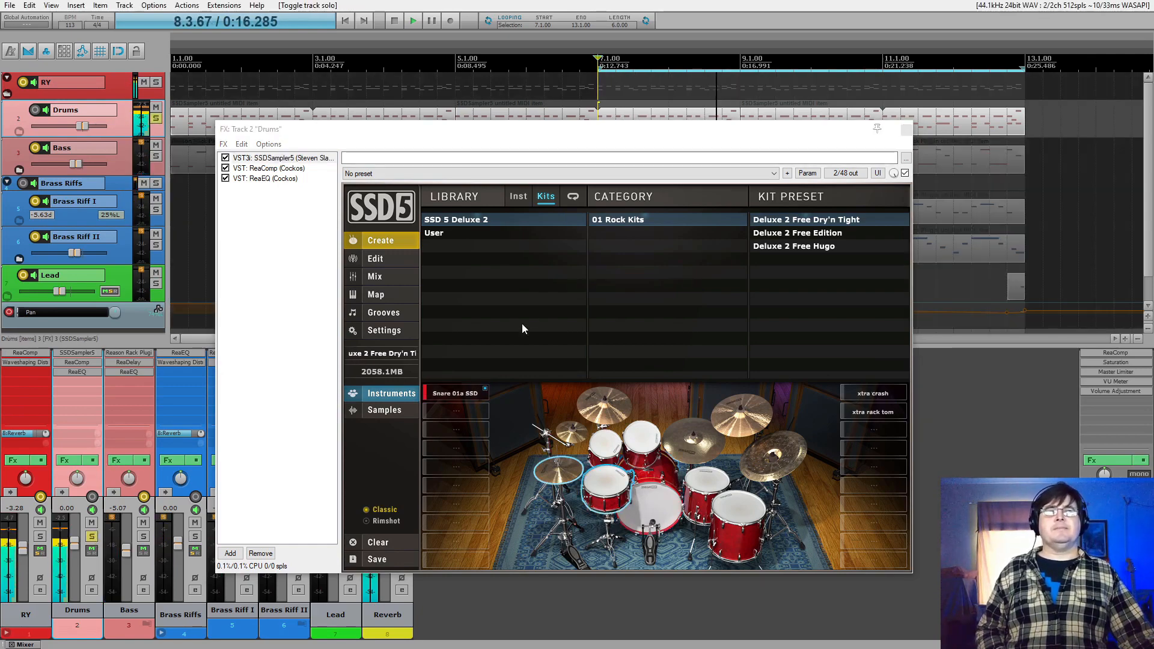
{"action": "key", "text": "space"}
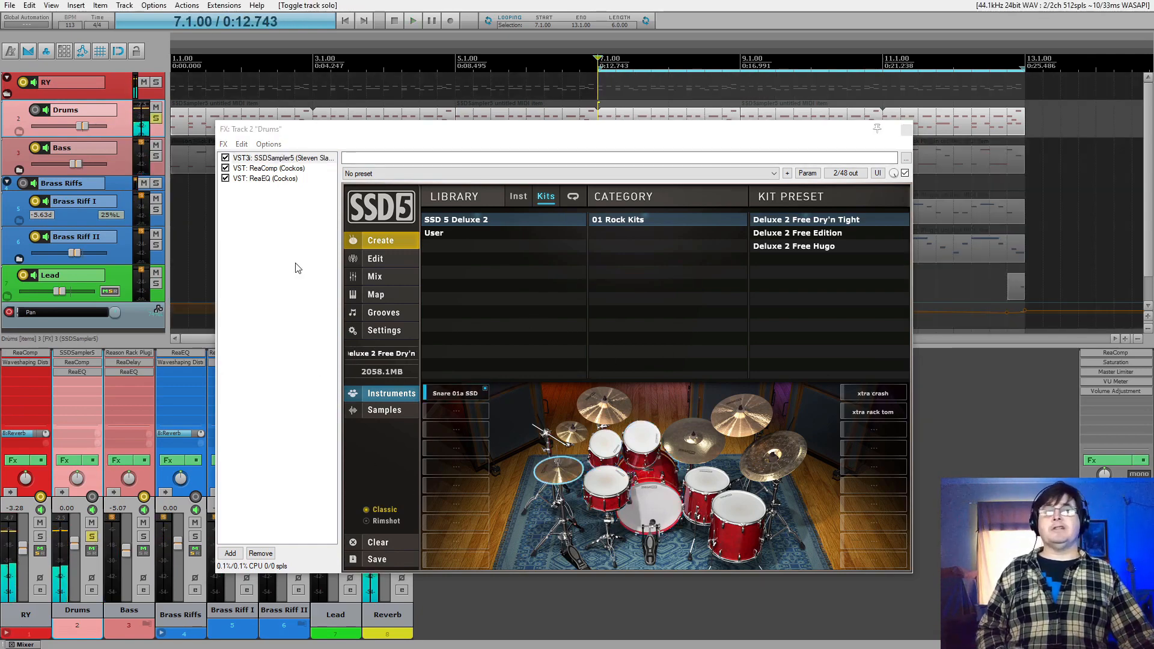
{"action": "left_click_drag", "start_coordinate": [348, 134], "coordinate": [532, 53]}
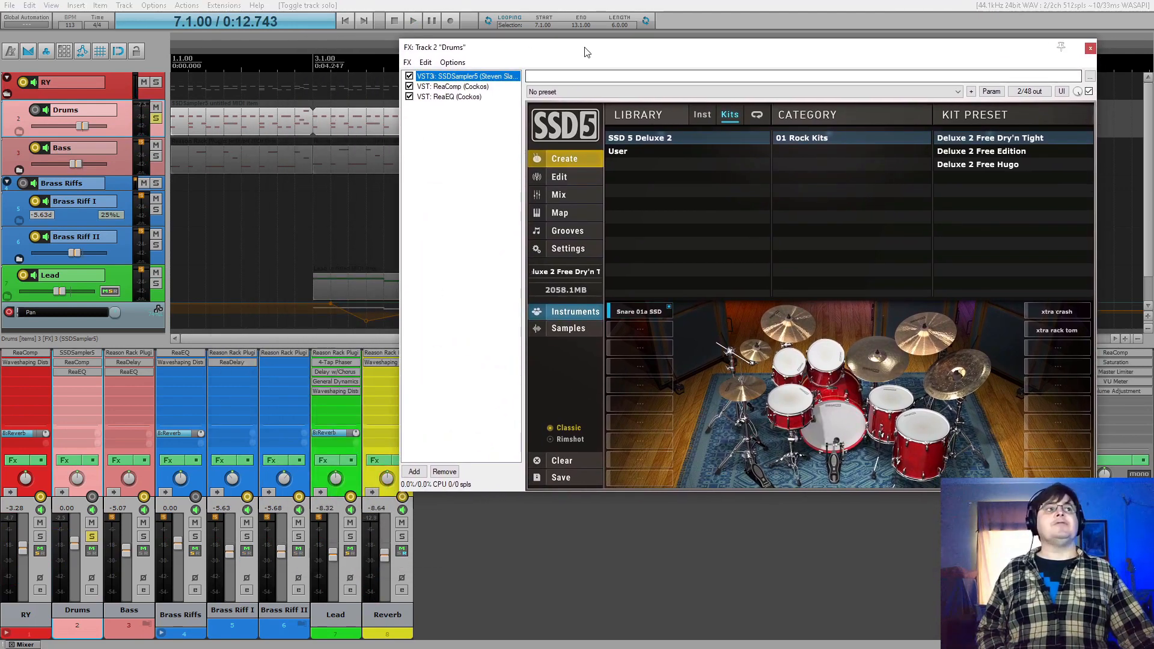
{"action": "left_click_drag", "start_coordinate": [587, 53], "coordinate": [414, 144]}
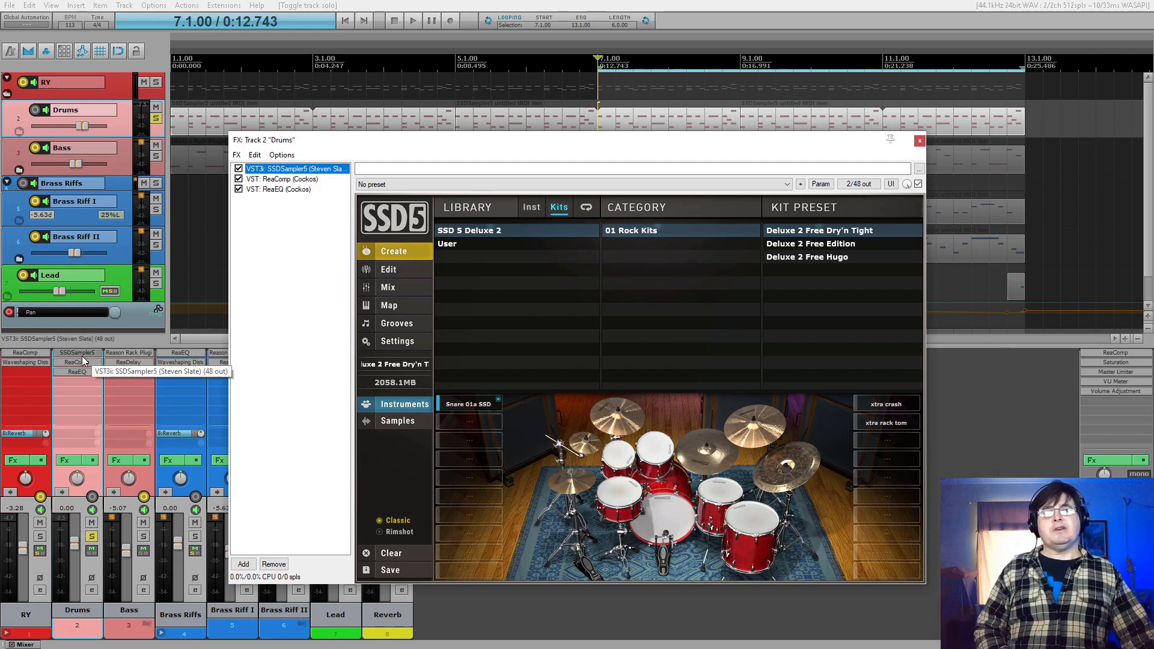
Audition the soloed Drums with effects enabled and with the entire FX chain bypassed, and re-enable the chain
{"action": "key", "text": "space"}
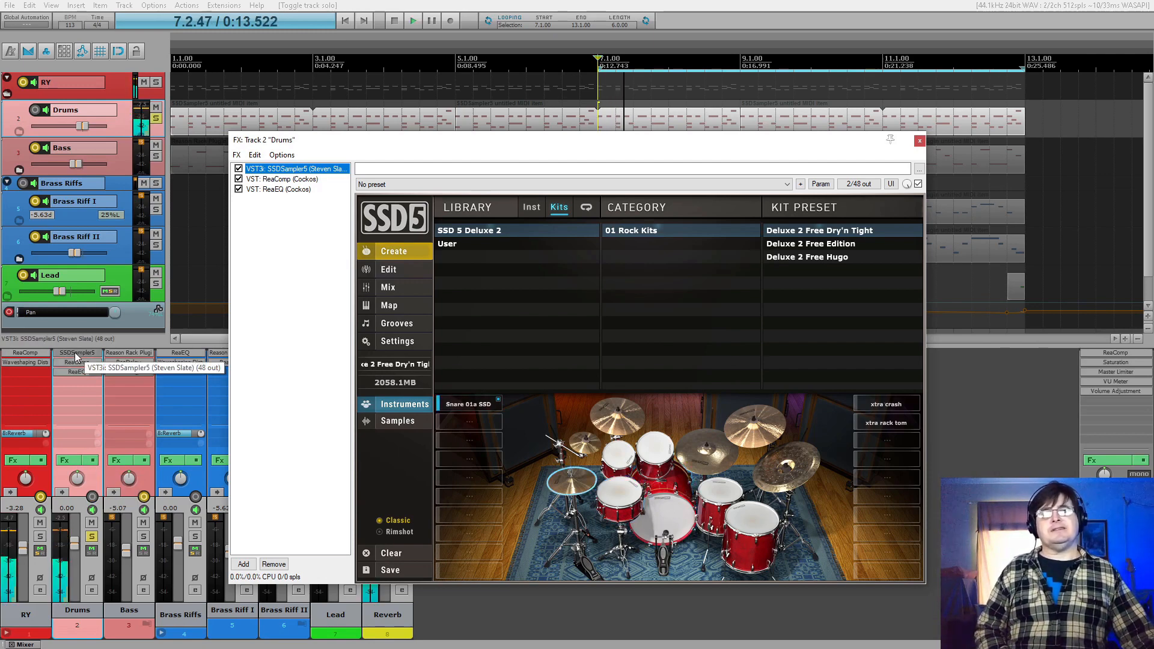
{"action": "key", "text": "space"}
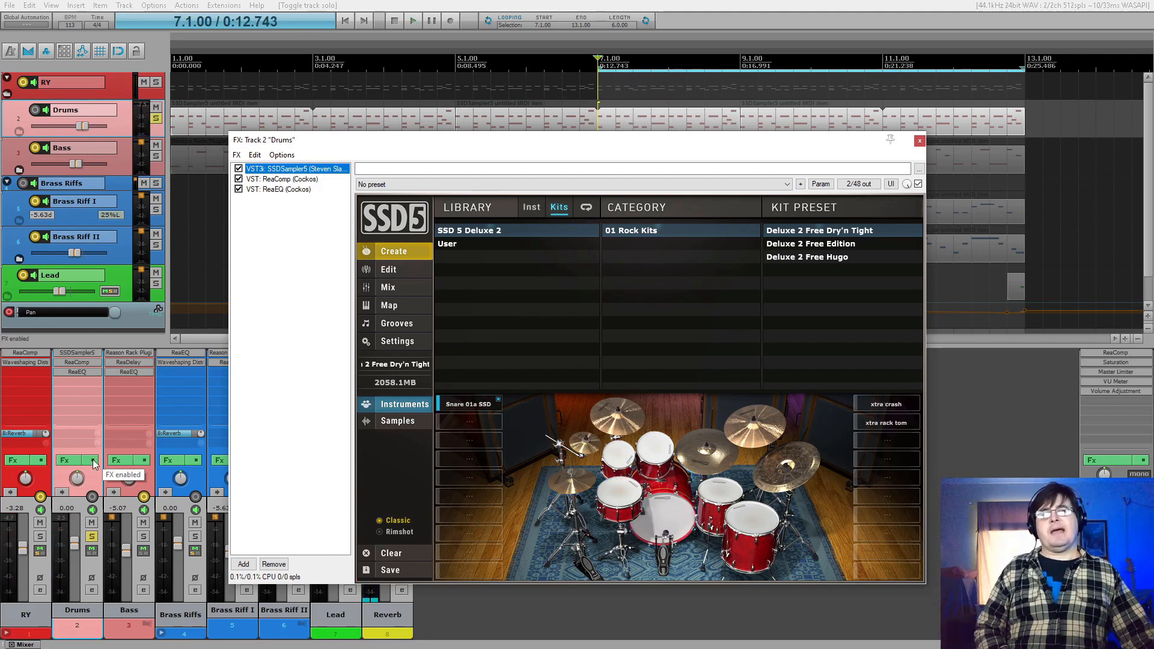
{"action": "left_click", "coordinate": [93, 460]}
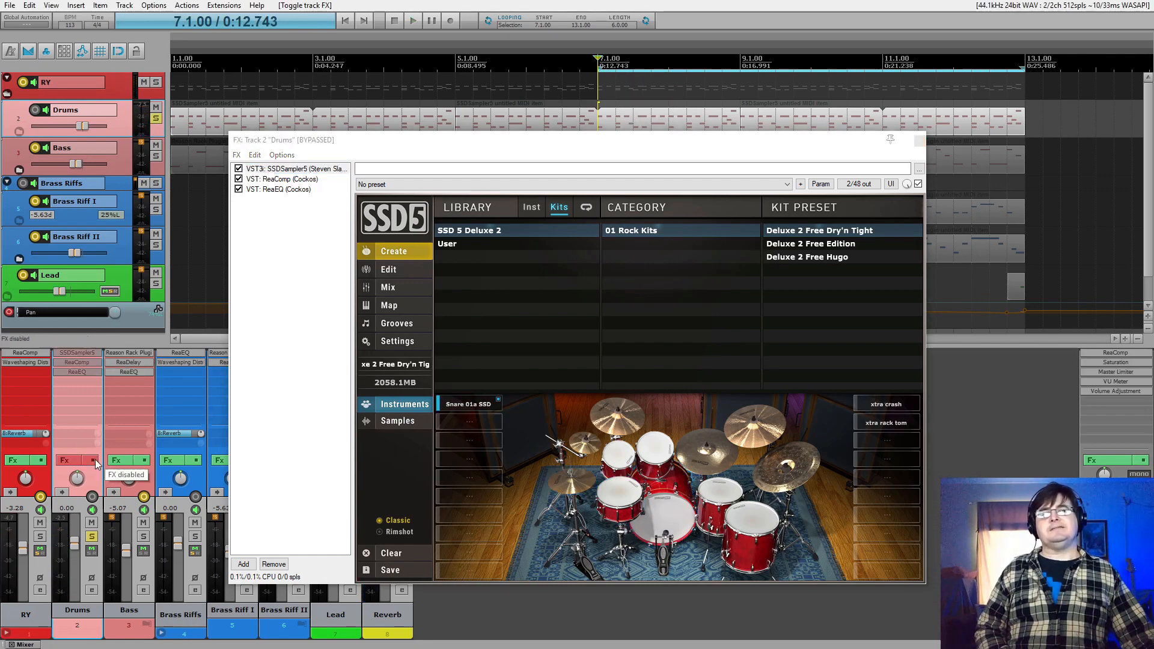
{"action": "key", "text": "space"}
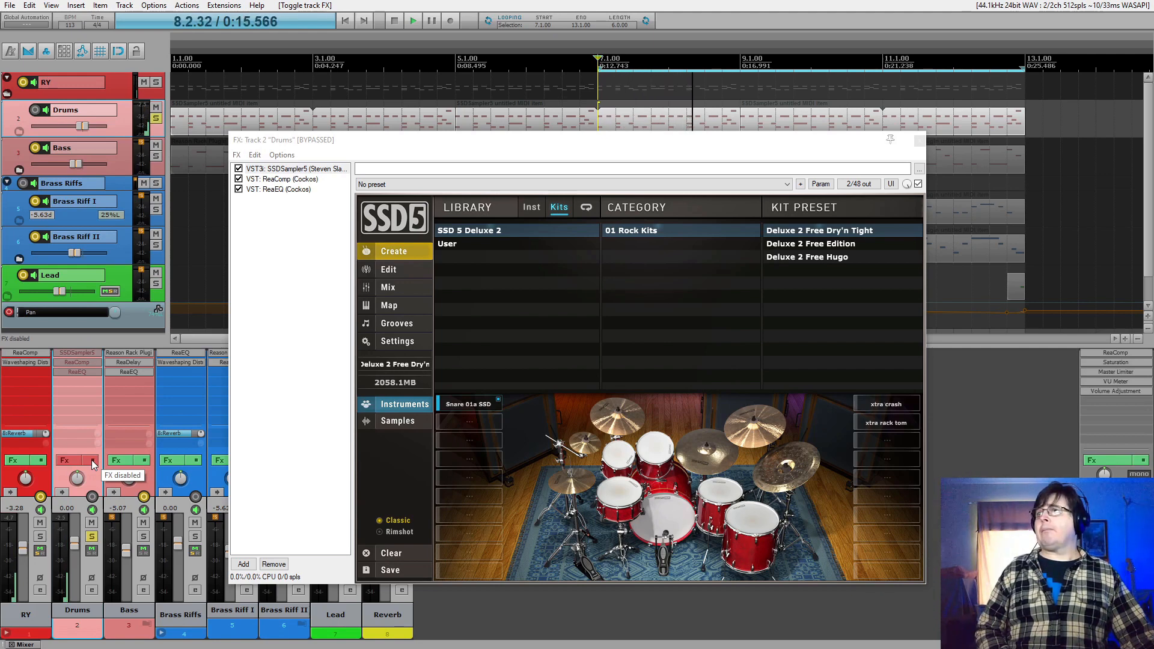
{"action": "key", "text": "space"}
{"action": "left_click", "coordinate": [92, 460]}
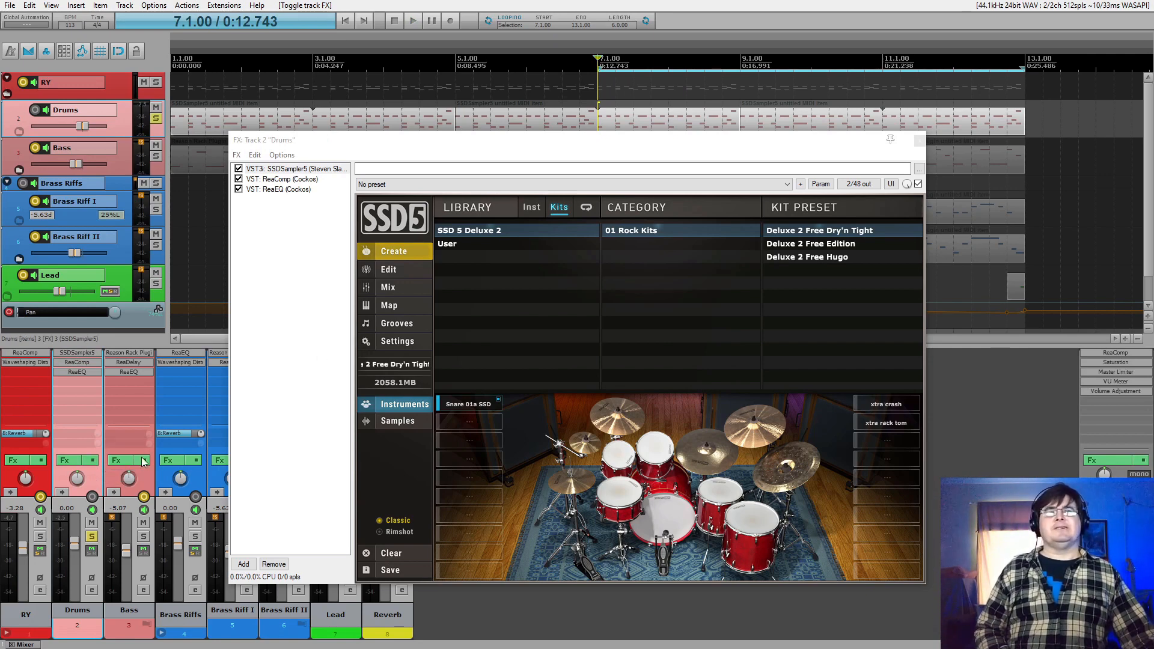
Bypass the Drums FX chain for another short playback, re-enable it, and mute and unmute the track
{"action": "left_click", "coordinate": [92, 460]}
{"action": "key", "text": "space"}
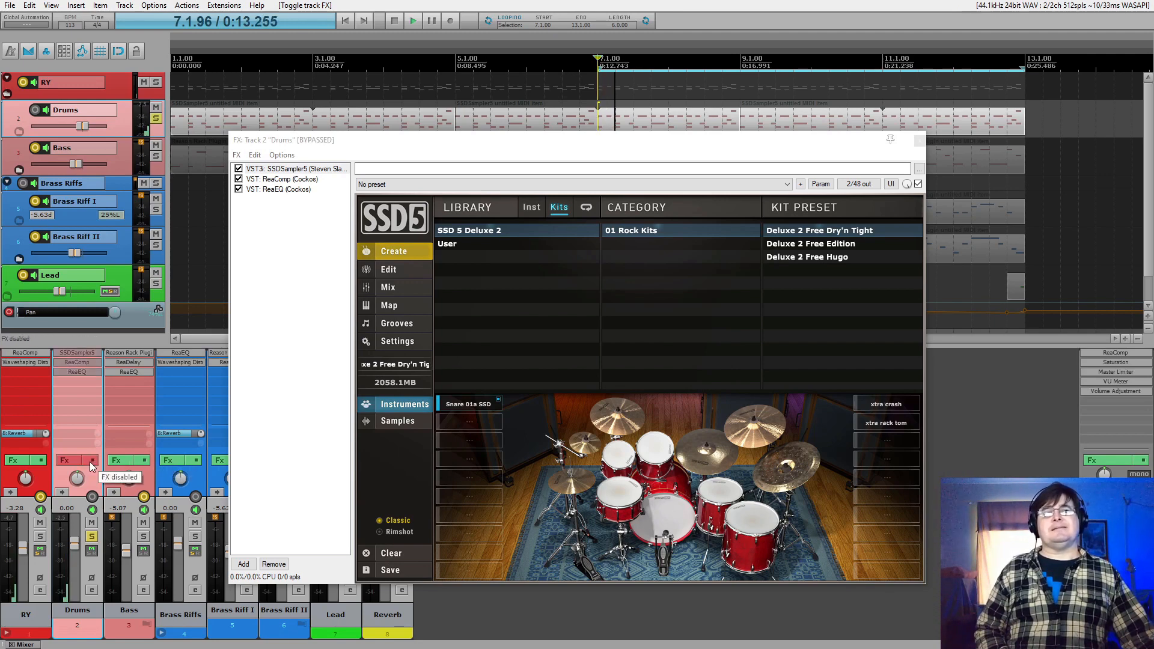
{"action": "key", "text": "space"}
{"action": "left_click", "coordinate": [92, 460]}
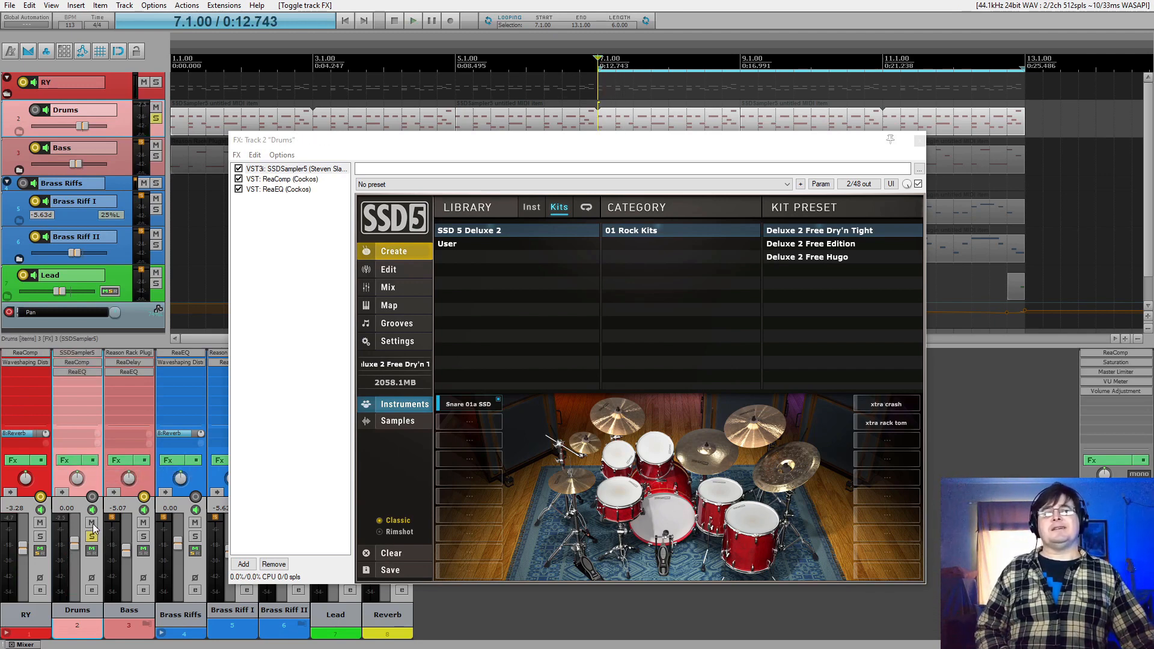
{"action": "left_click", "coordinate": [91, 523]}
{"action": "left_click", "coordinate": [91, 523]}
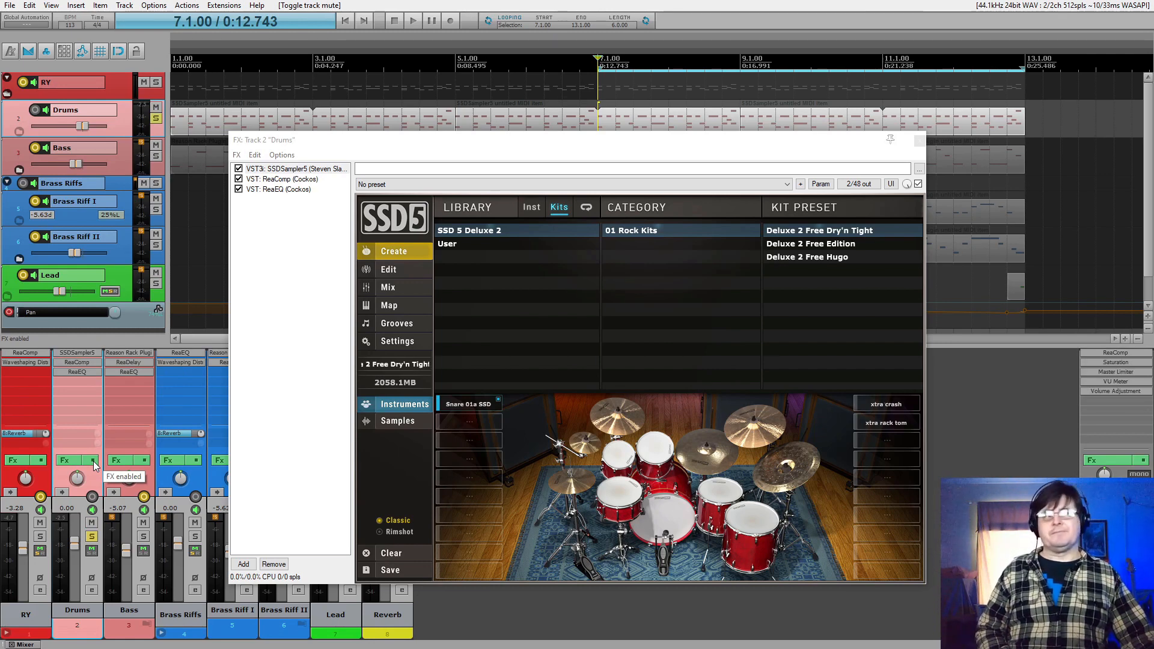
Bypass every Drums effect except SSDSampler5 during playback, stop, and re-enable ReaComp and ReaEQ in the FX chain
{"action": "key", "text": "space"}
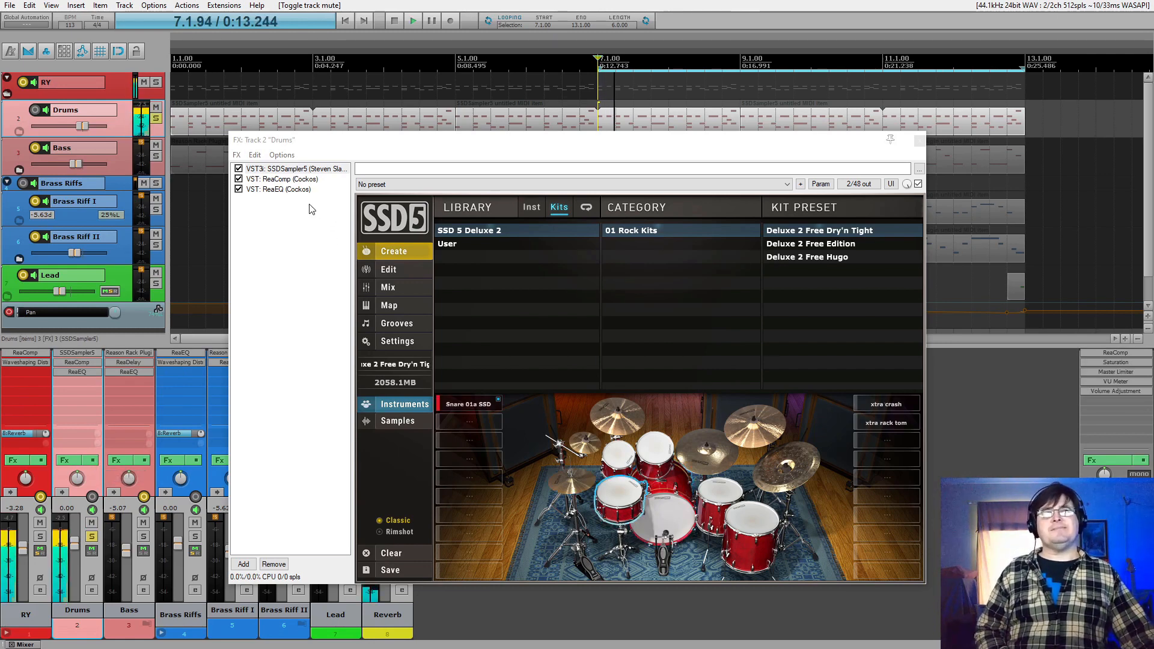
{"action": "left_click", "coordinate": [239, 169], "text": "alt"}
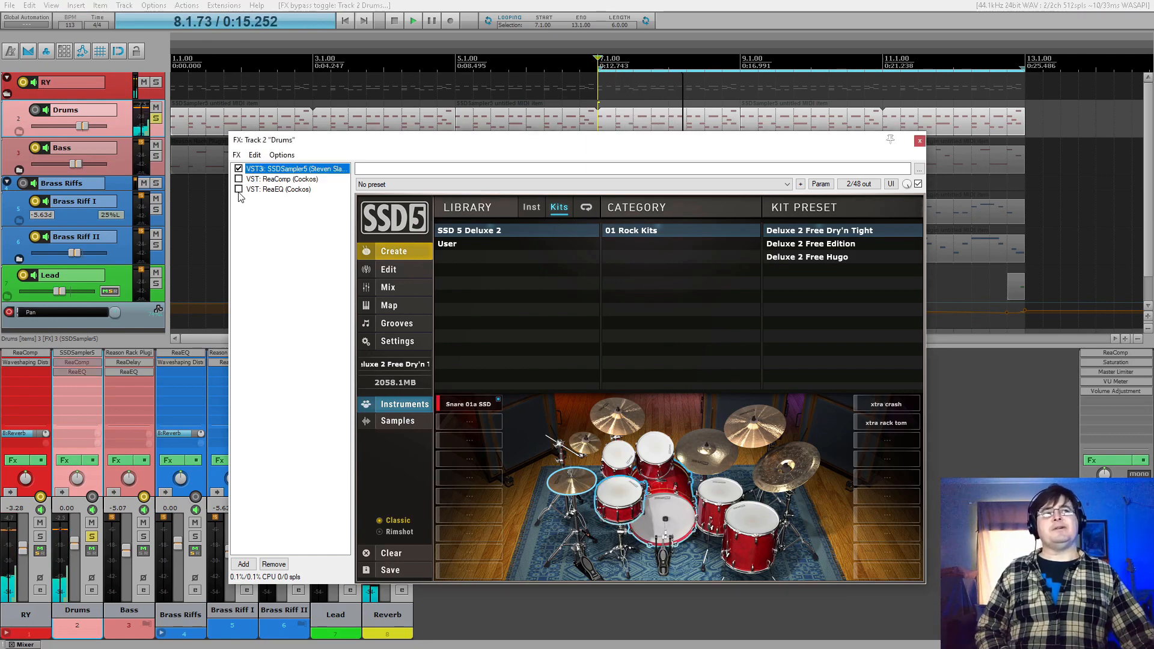
{"action": "key", "text": "space"}
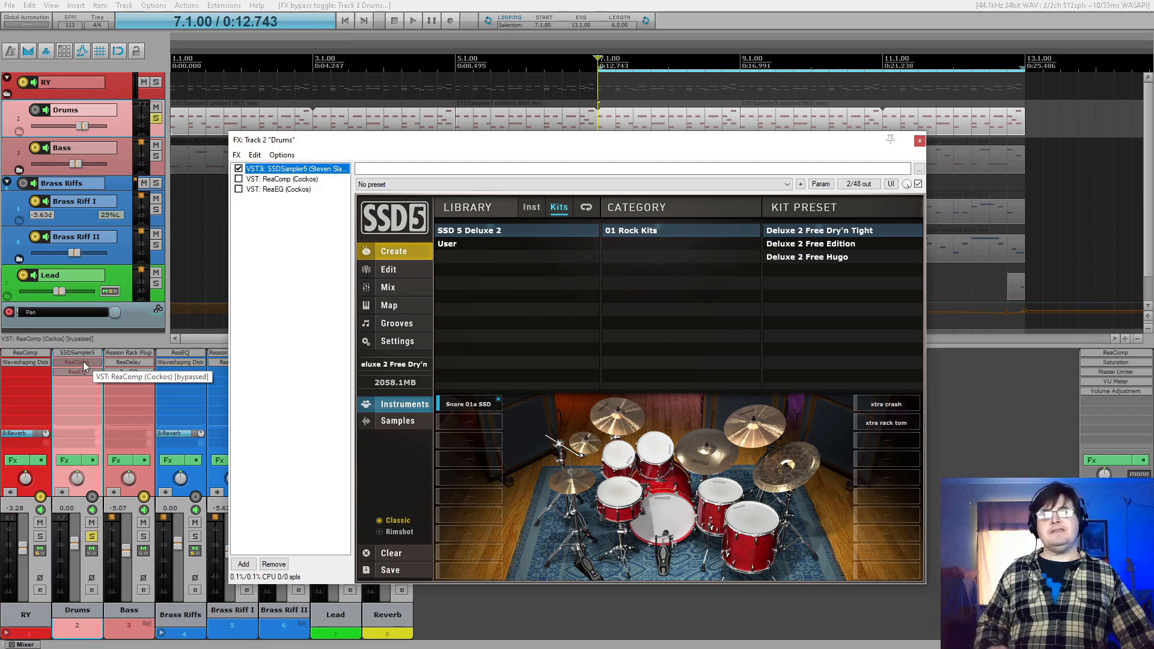
{"action": "left_click", "coordinate": [238, 179]}
{"action": "left_click", "coordinate": [239, 190]}
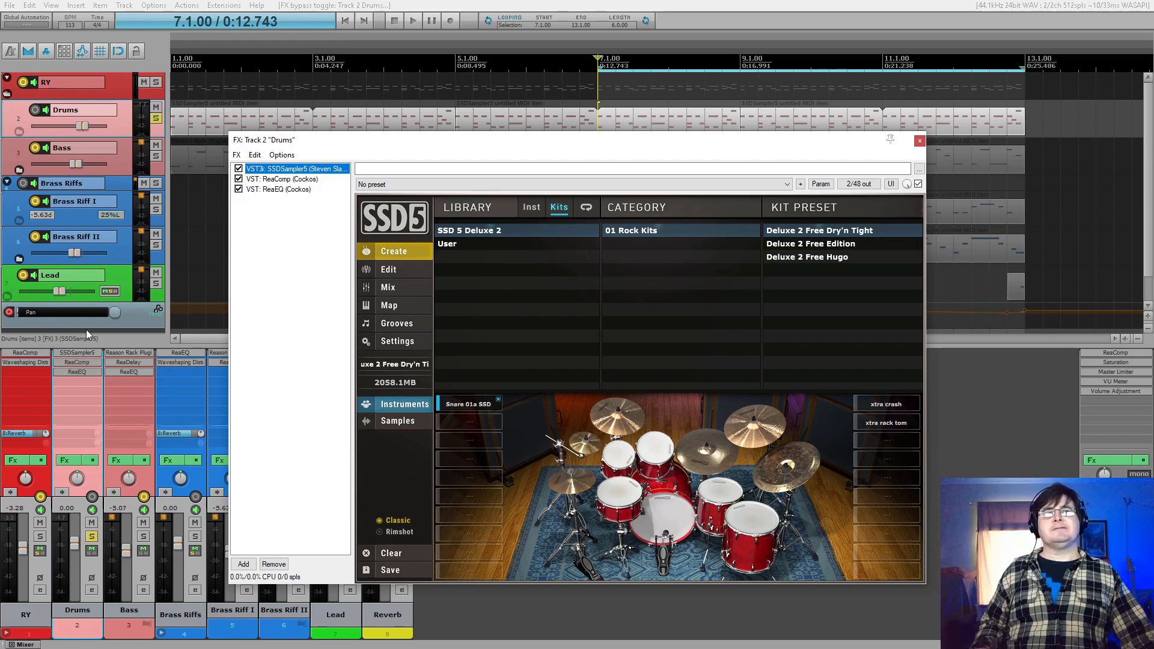
Bypass and re-enable ReaComp and ReaEQ directly on the Drums mixer strip, and toggle the whole chain off and on
{"action": "left_click", "coordinate": [87, 362], "text": "shift"}
{"action": "left_click", "coordinate": [85, 373], "text": "shift"}
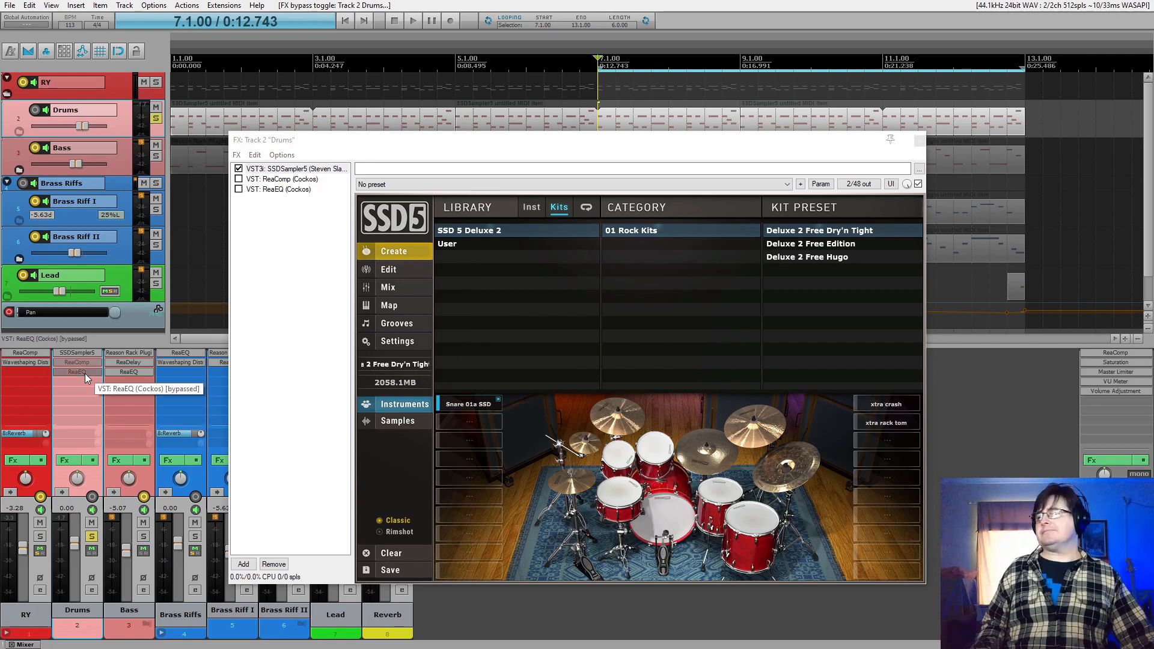
{"action": "left_click", "coordinate": [85, 373], "text": "shift"}
{"action": "left_click", "coordinate": [87, 363], "text": "shift"}
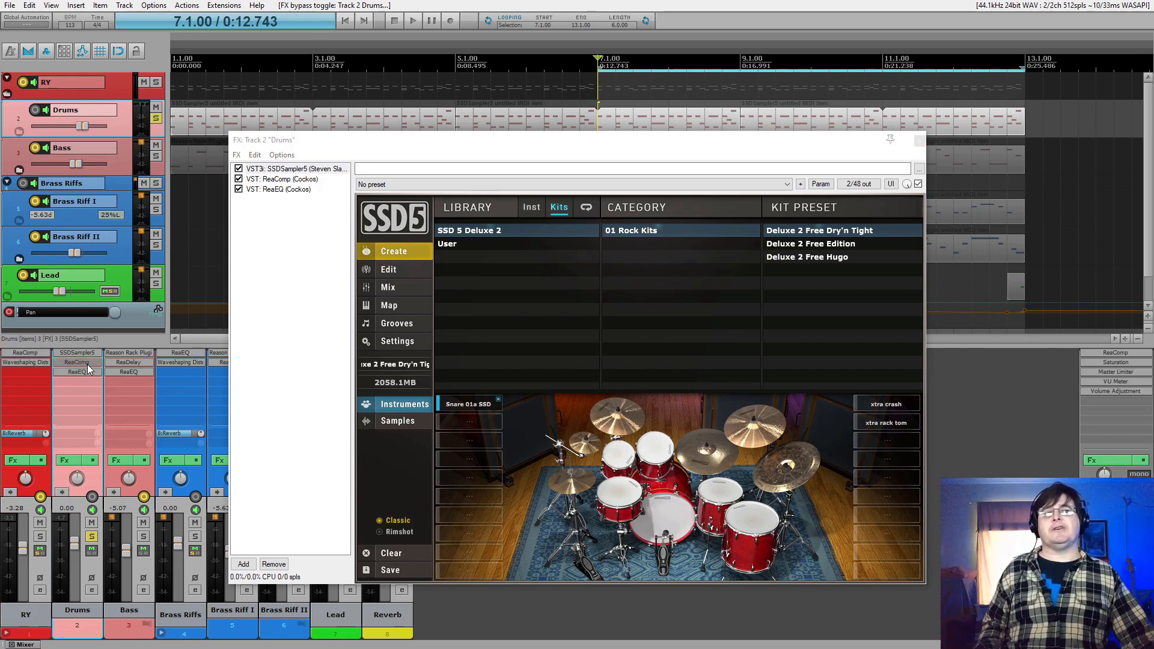
{"action": "double_click", "coordinate": [92, 466]}
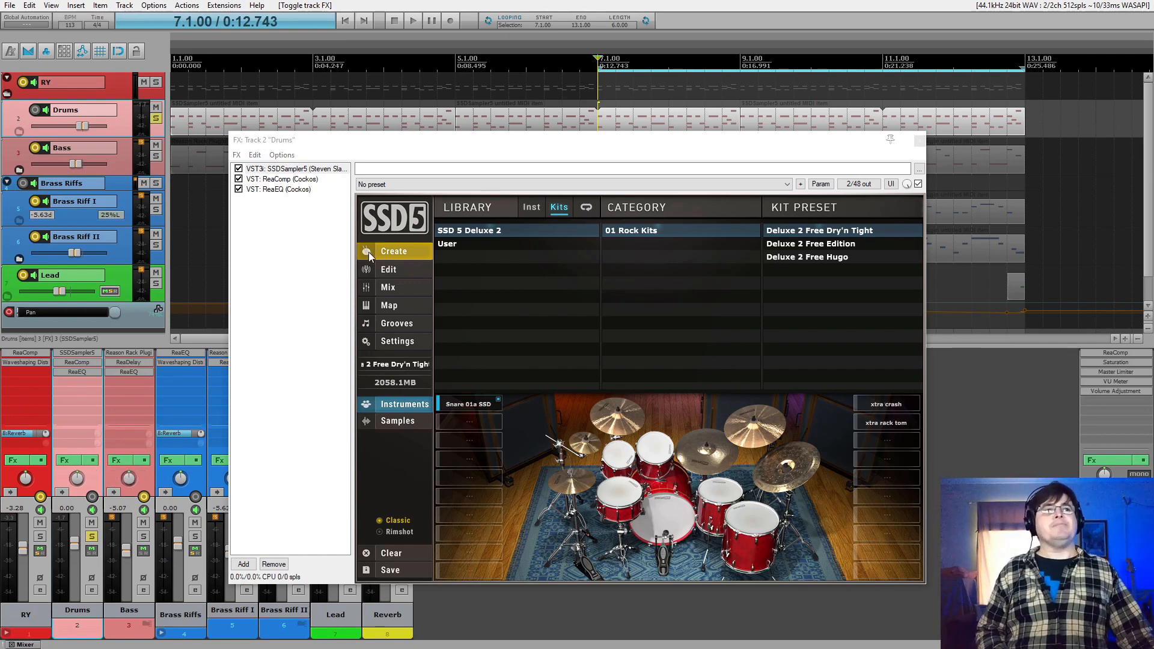
Show ReaComp in the Drums FX chain during a short playback, stop, and move the FX window clear of the track headers
{"action": "key", "text": "space"}
{"action": "left_click", "coordinate": [282, 178]}
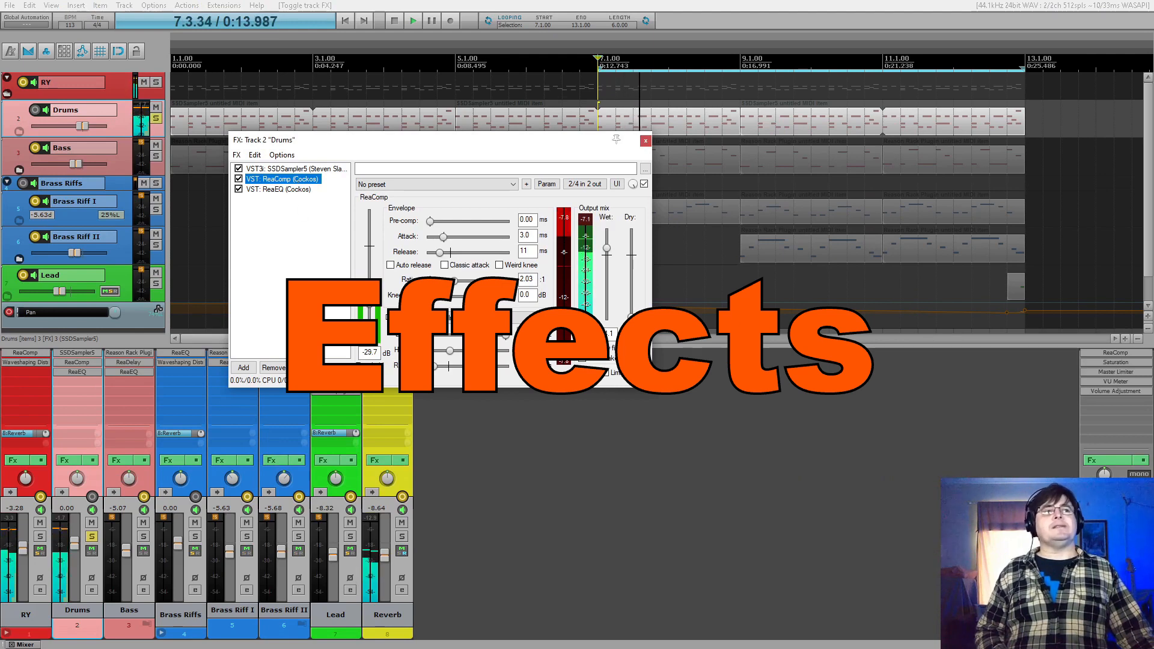
{"action": "key", "text": "space"}
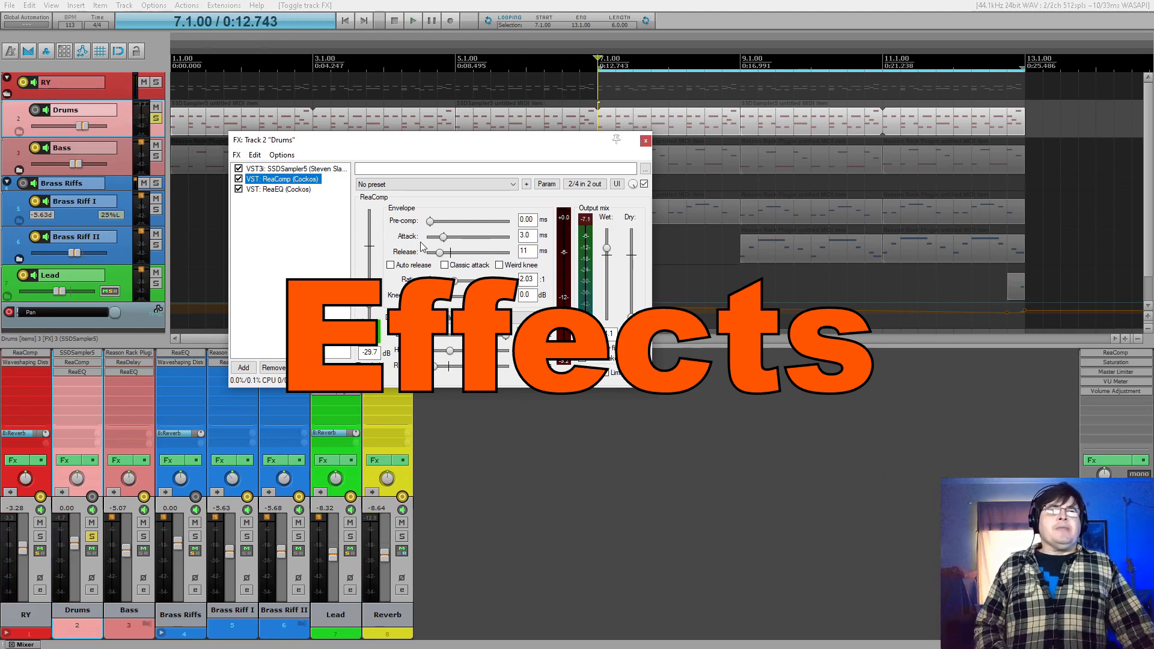
{"action": "left_click_drag", "start_coordinate": [442, 145], "coordinate": [510, 175]}
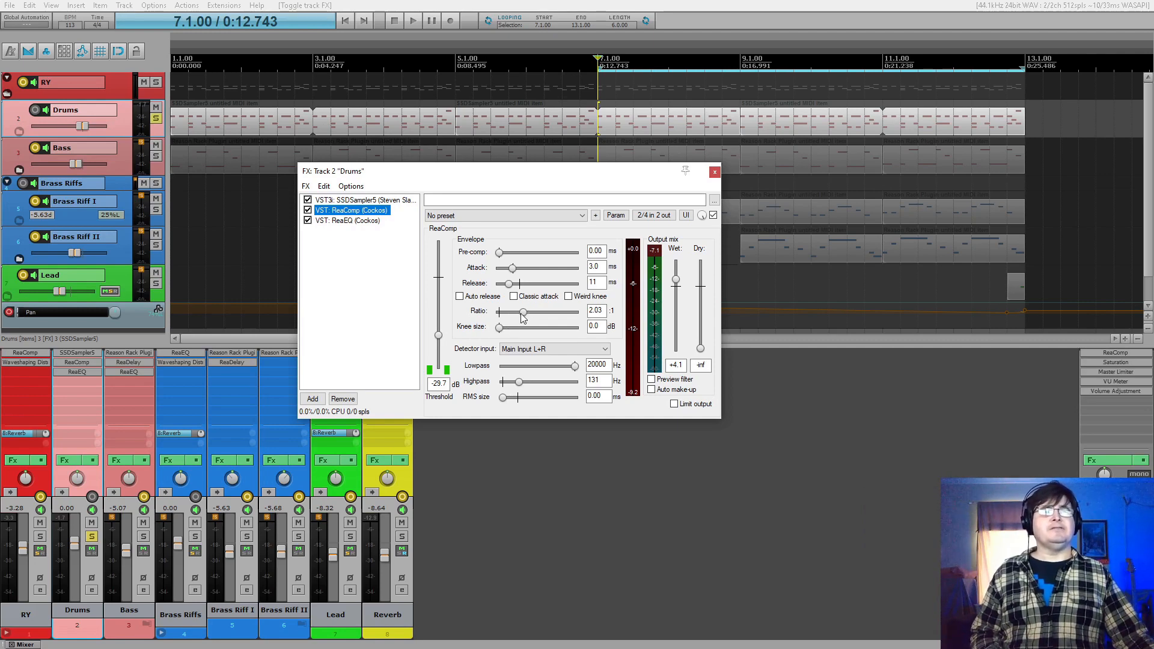
Lower the Drums ReaComp ratio to 1.000 and audition the track in two short playbacks
{"action": "left_click_drag", "start_coordinate": [523, 318], "coordinate": [487, 320]}
{"action": "key", "text": "space"}
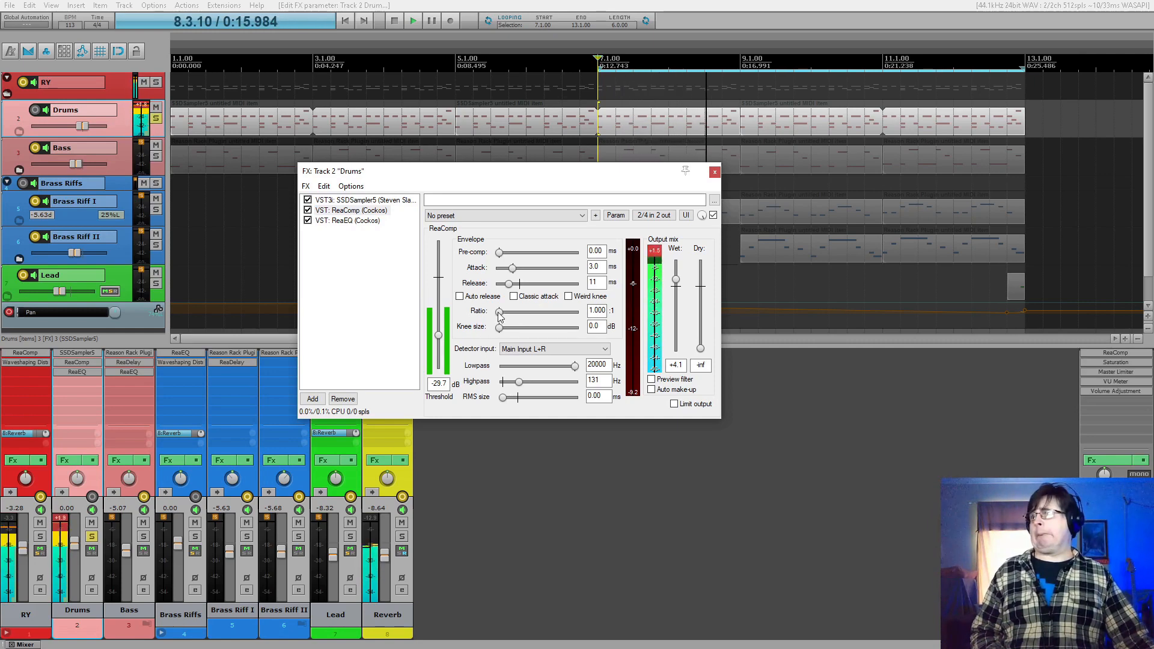
{"action": "key", "text": "space"}
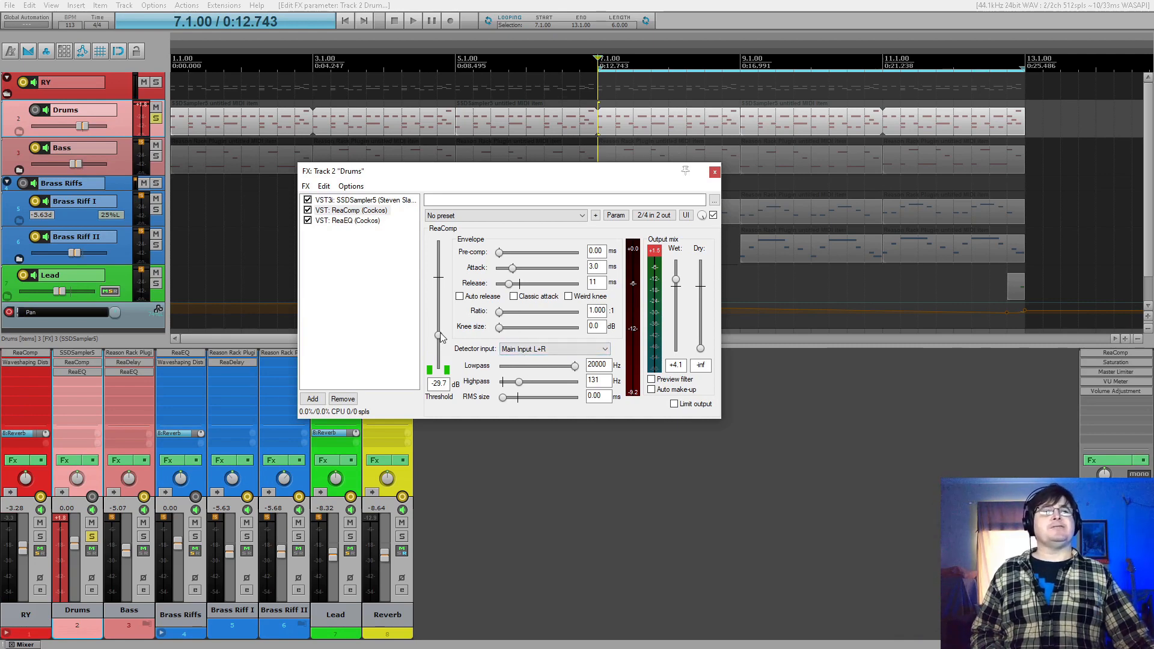
{"action": "key", "text": "space"}
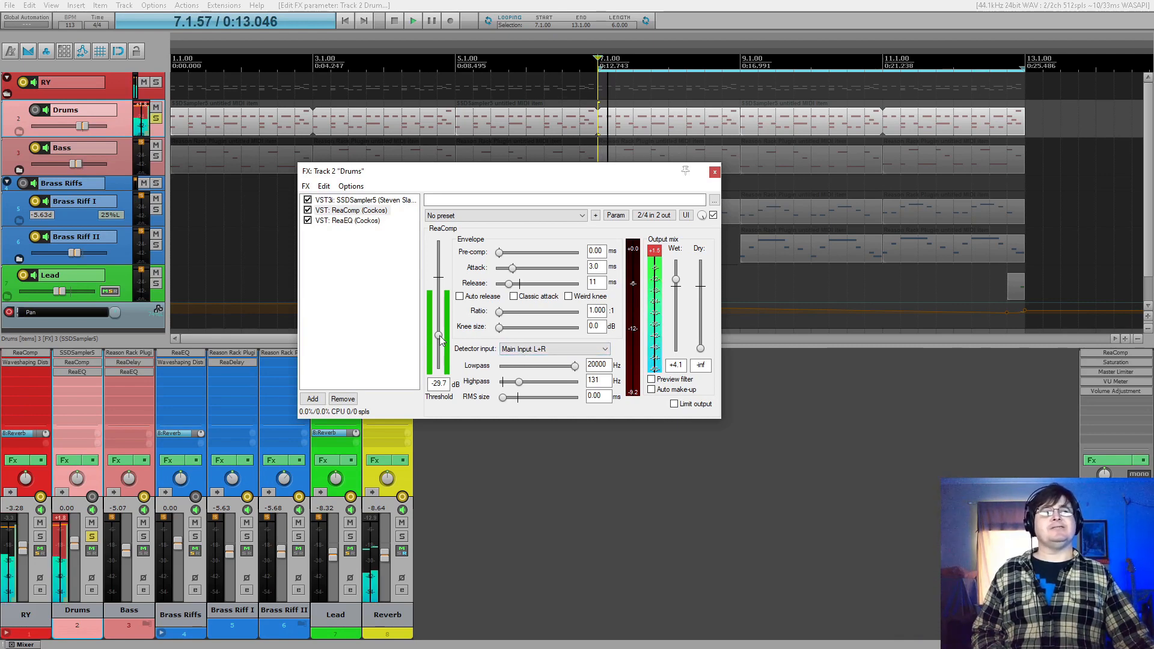
{"action": "key", "text": "space"}
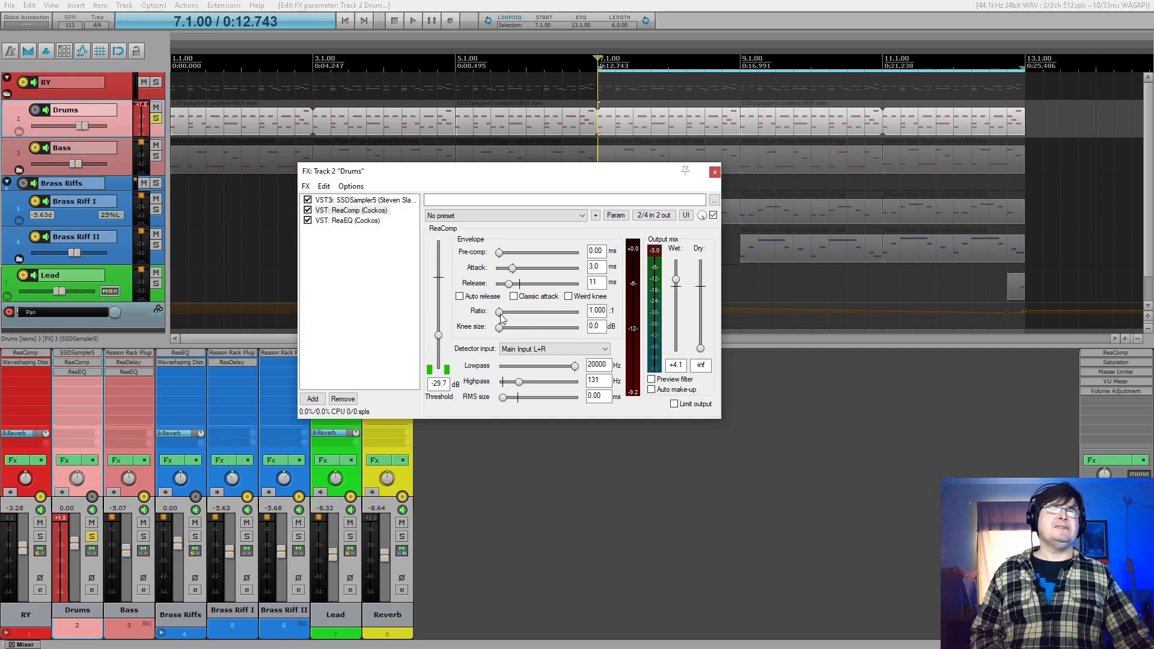
Set the Drums ReaComp ratio to 2 with Weird knee off, and audition the track in two short playbacks
{"action": "double_click", "coordinate": [597, 310]}
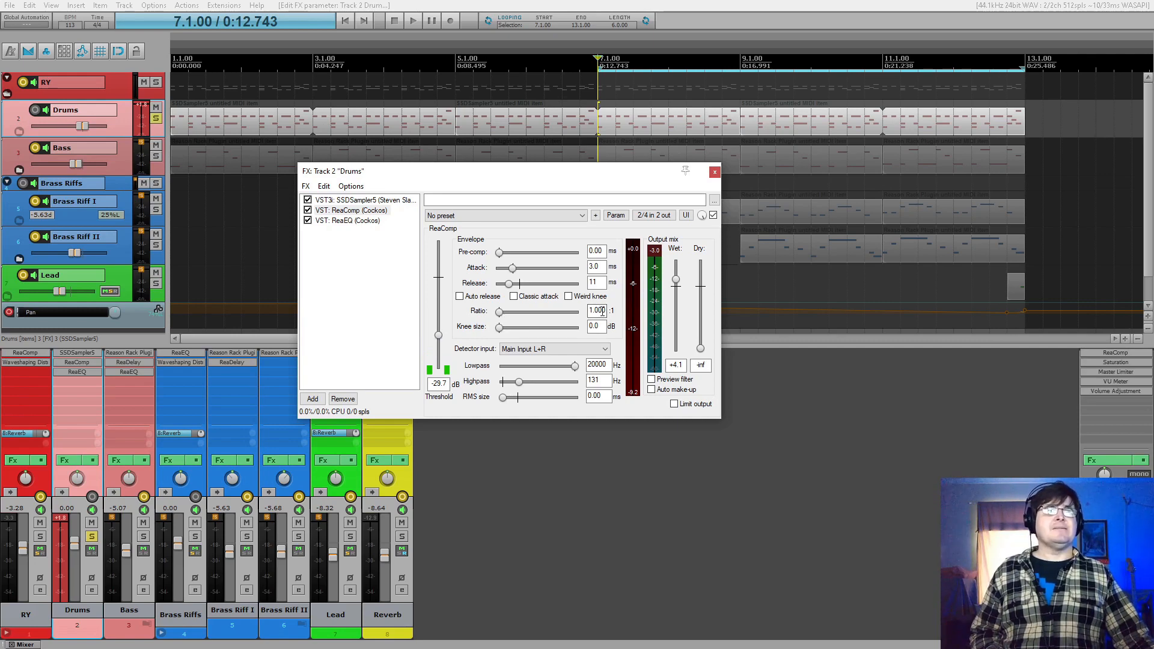
{"action": "type", "text": "2"}
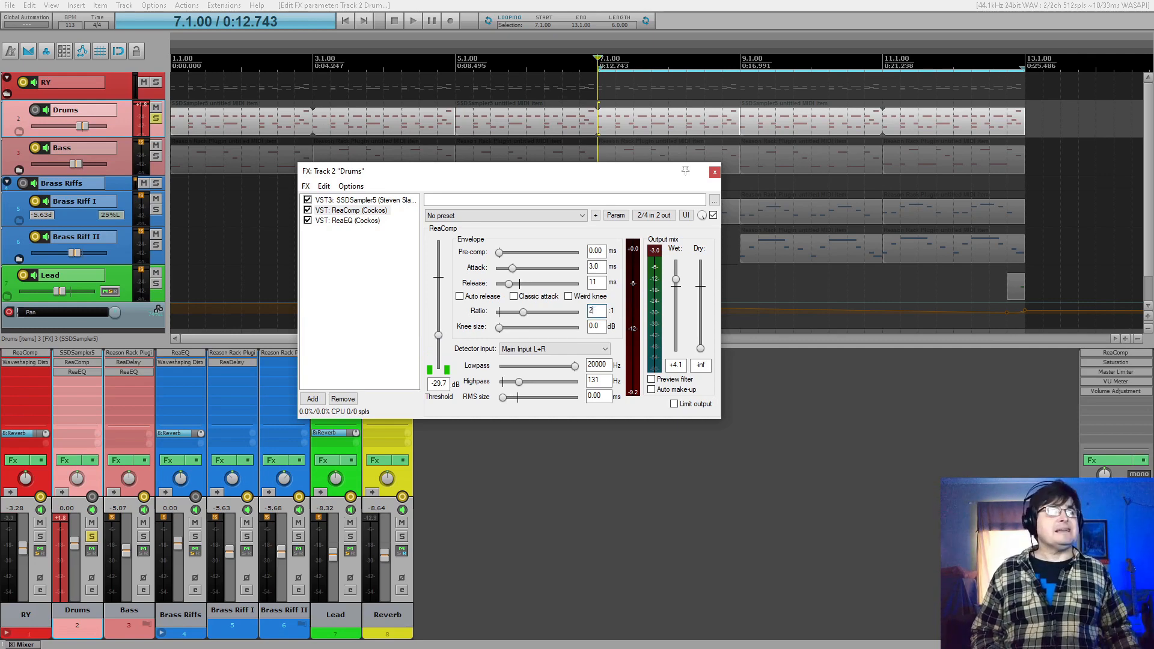
{"action": "key", "text": "Return"}
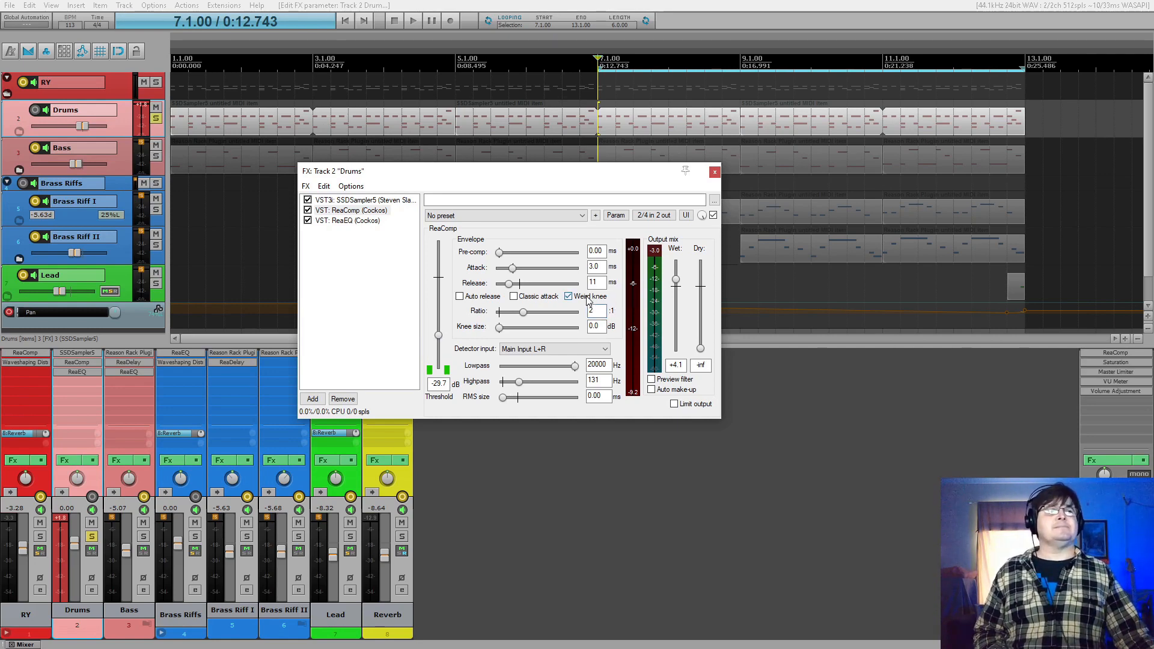
{"action": "left_click", "coordinate": [593, 298]}
{"action": "key", "text": "space"}
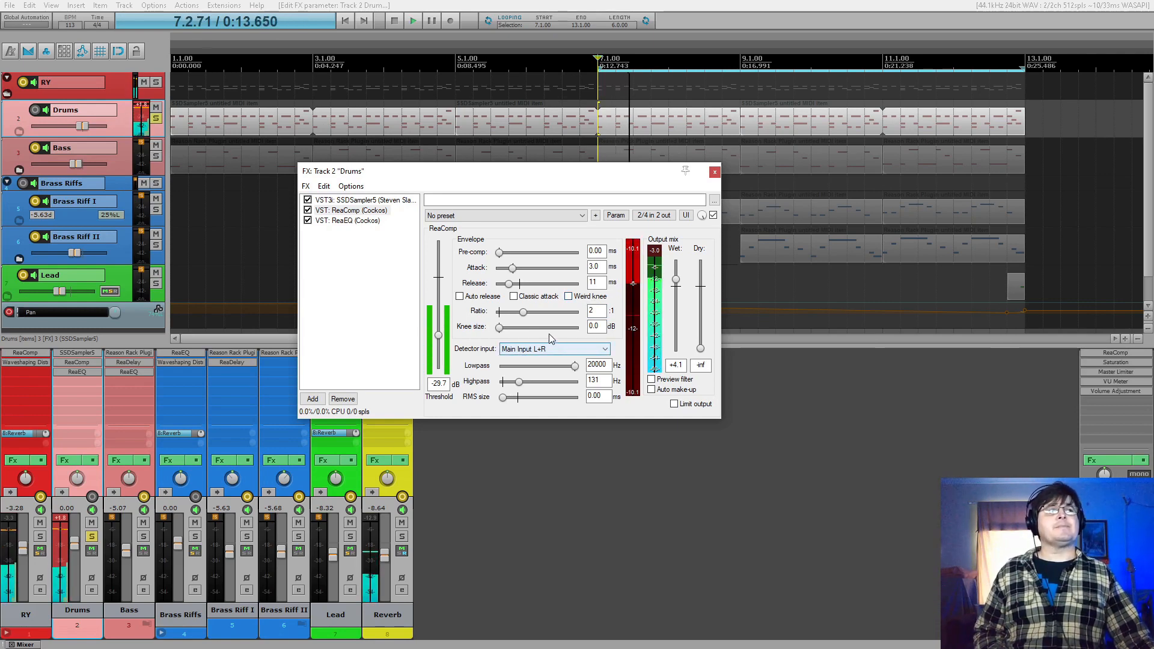
{"action": "key", "text": "space"}
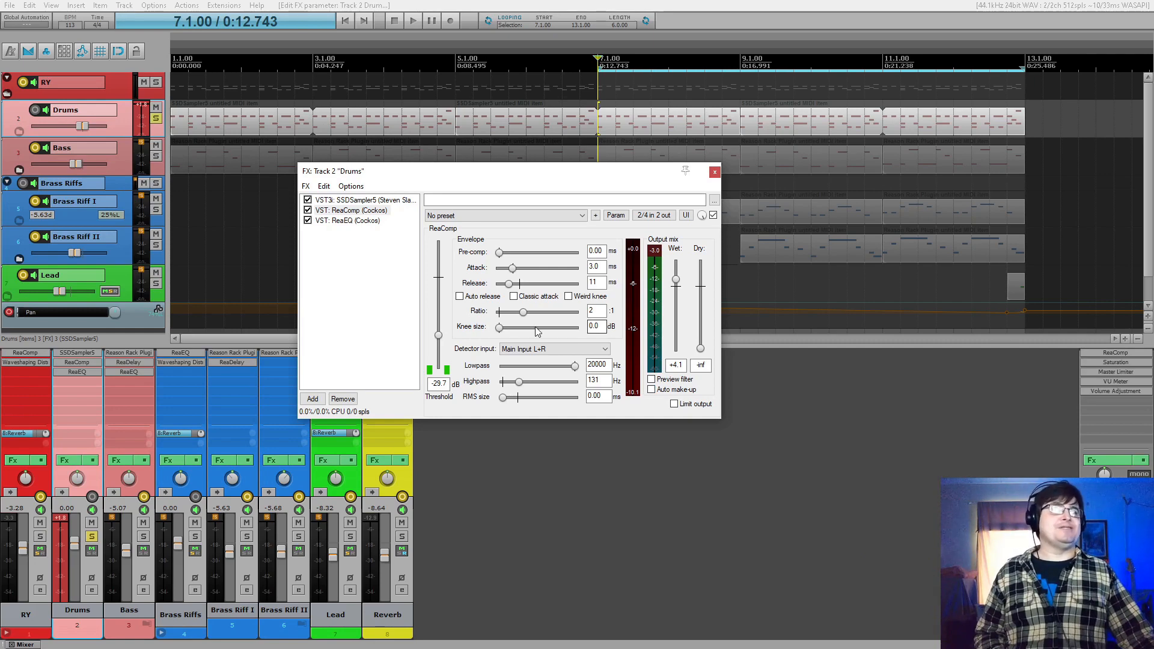
{"action": "key", "text": "space"}
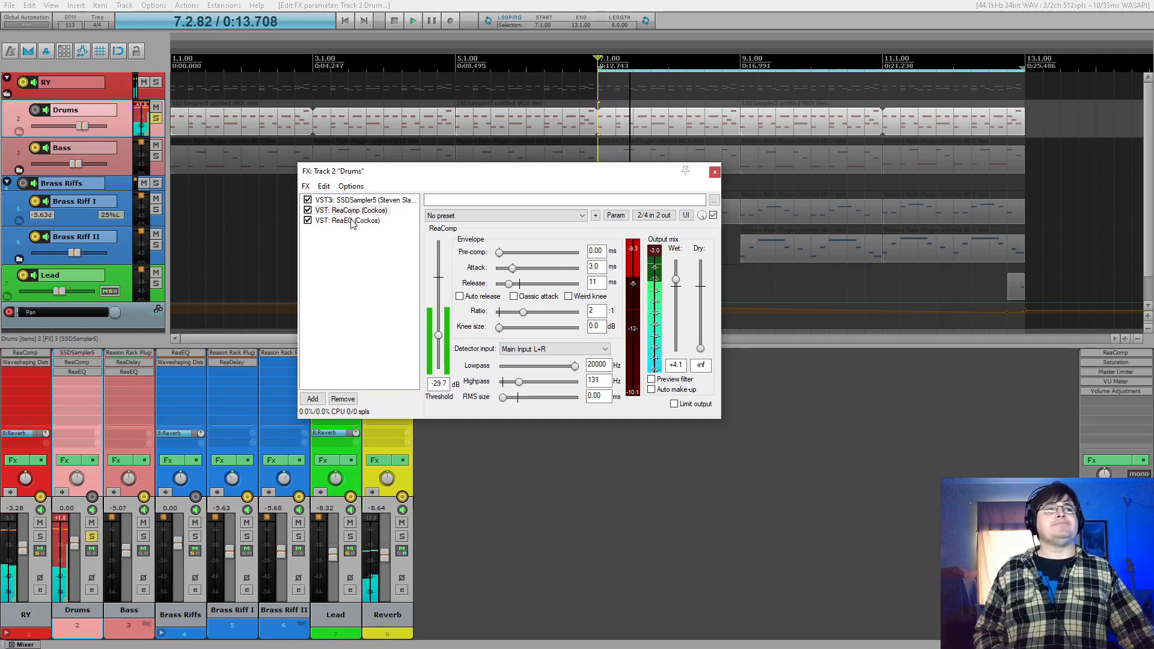
{"action": "key", "text": "space"}
Open ReaEQ in the Drums FX chain, reposition the FX window, and resize it to a medium size showing all controls
{"action": "left_click", "coordinate": [351, 210]}
{"action": "left_click", "coordinate": [347, 220]}
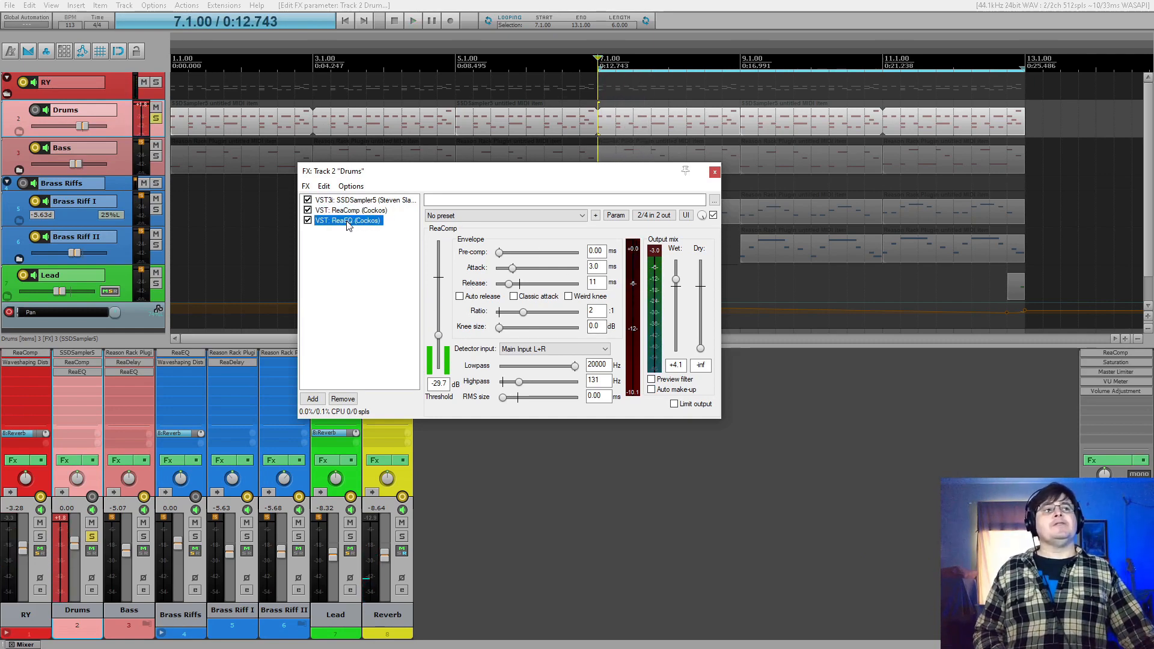
{"action": "left_click_drag", "start_coordinate": [522, 173], "coordinate": [428, 125]}
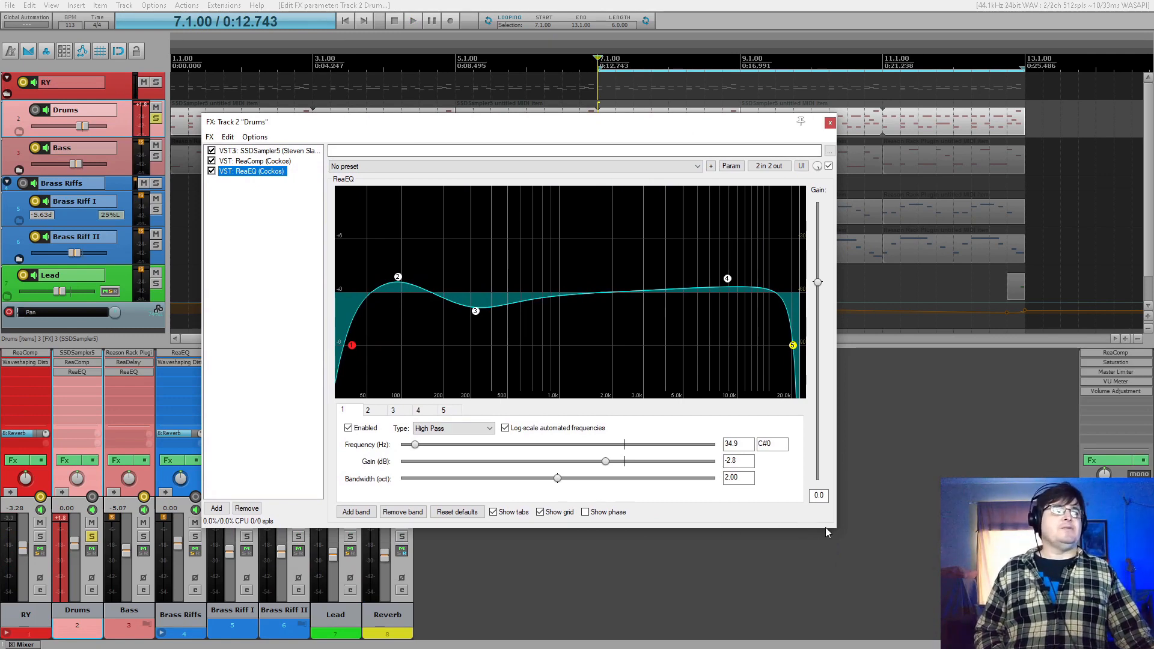
{"action": "left_click_drag", "start_coordinate": [835, 528], "coordinate": [610, 392]}
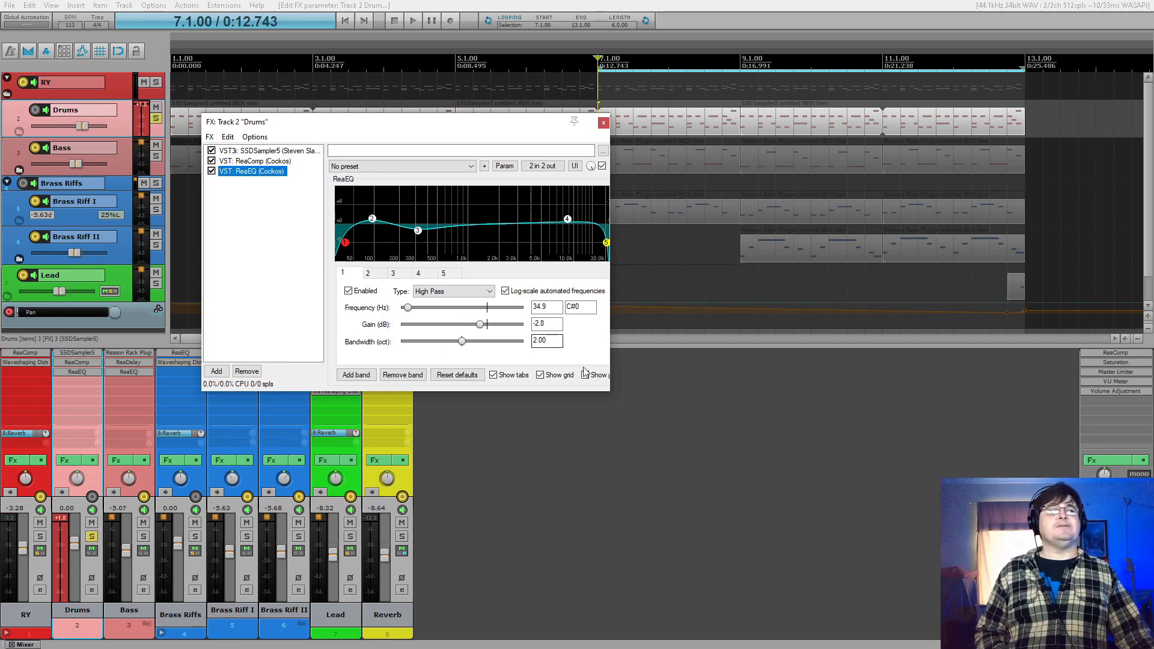
{"action": "left_click_drag", "start_coordinate": [607, 392], "coordinate": [701, 477]}
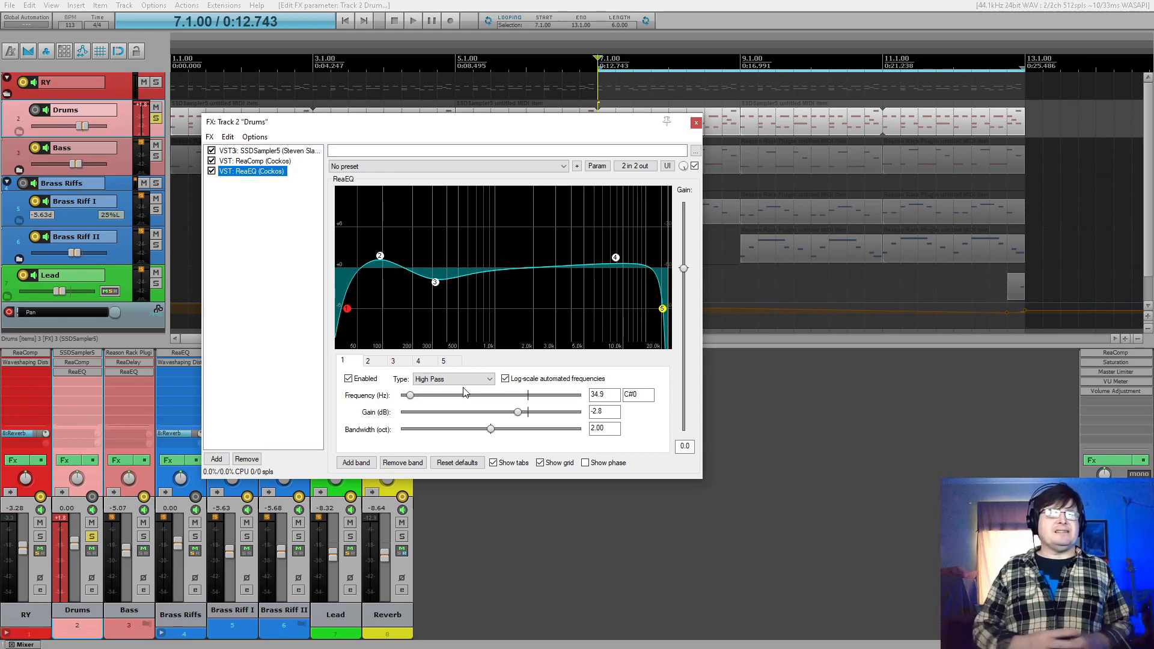
Review ReaEQ bands 2 through 5 on Drums, select band 3 on the curve, and close the FX chain
{"action": "left_click", "coordinate": [381, 362]}
{"action": "left_click", "coordinate": [394, 363]}
{"action": "left_click", "coordinate": [418, 362]}
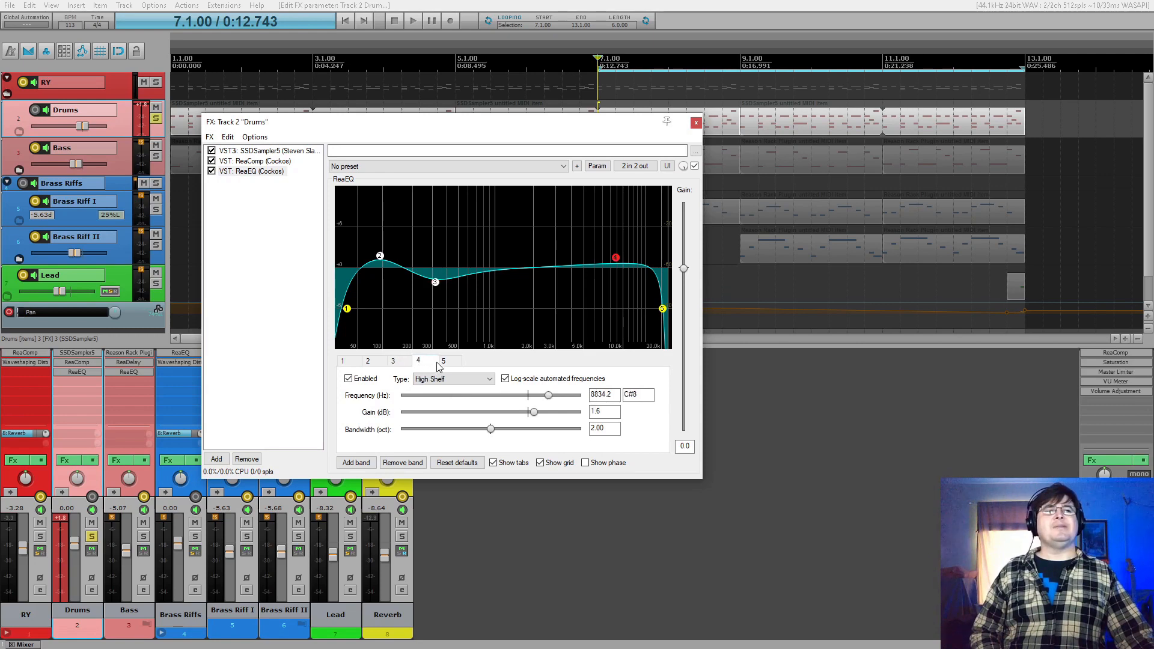
{"action": "left_click", "coordinate": [443, 362]}
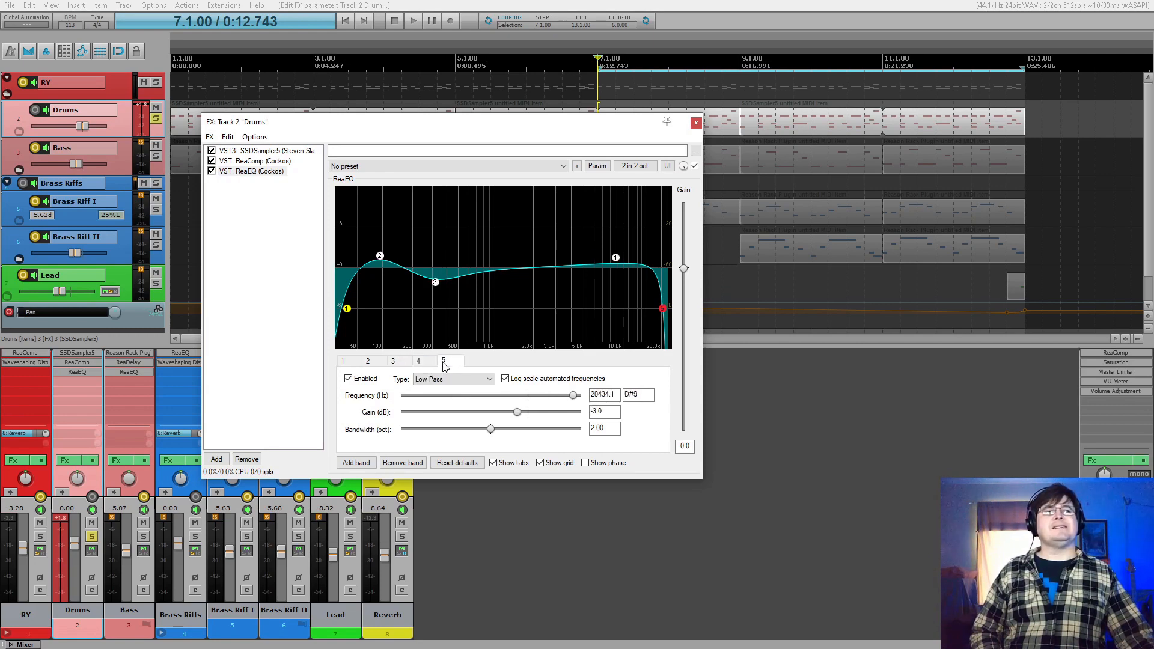
{"action": "left_click", "coordinate": [435, 282]}
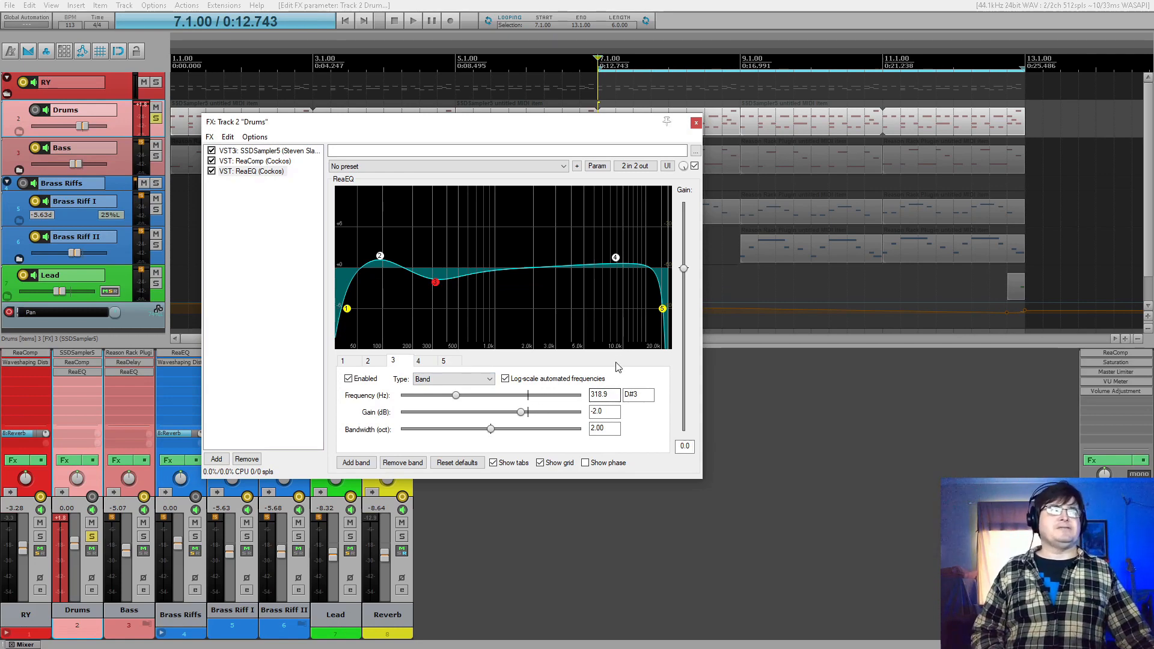
{"action": "key", "text": "Escape"}
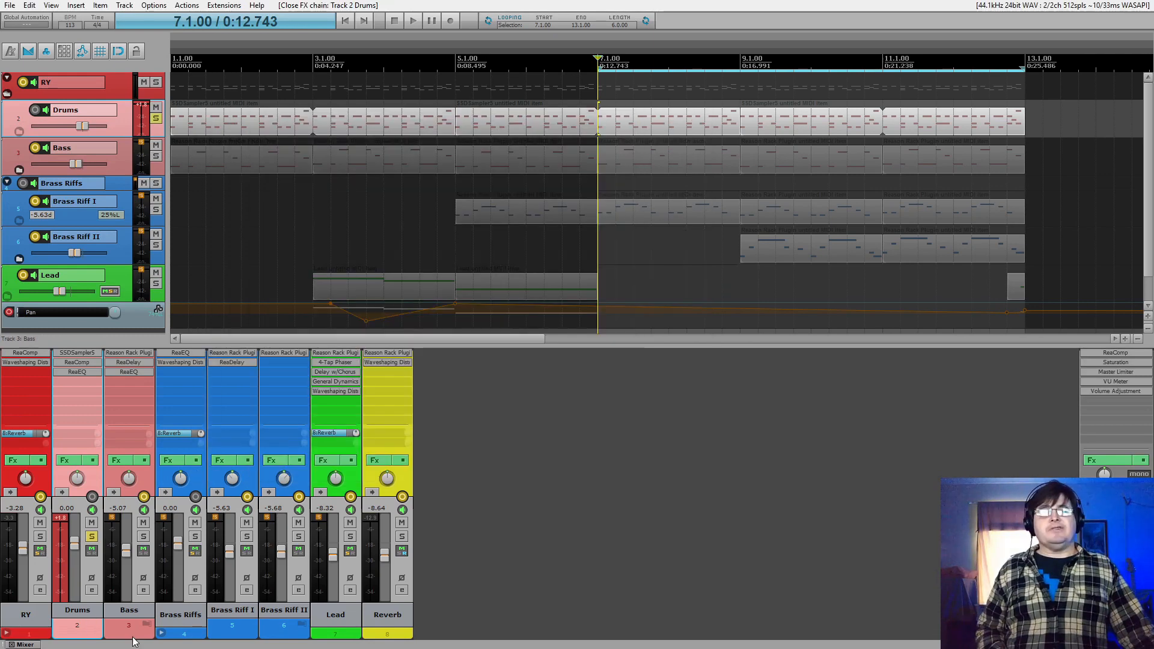
Open the Bass FX chain, view its Reason Rack Plugin, ReaDelay and ReaEQ effects, and close the chain
{"action": "left_click", "coordinate": [124, 458]}
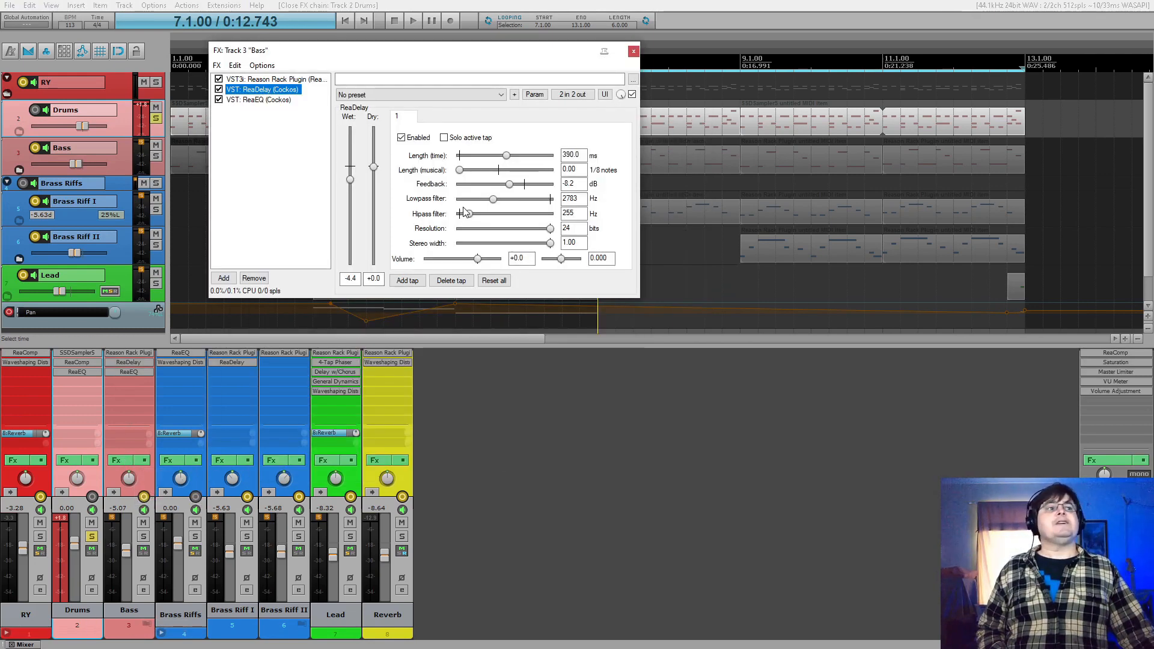
{"action": "left_click", "coordinate": [303, 81]}
{"action": "left_click", "coordinate": [277, 90]}
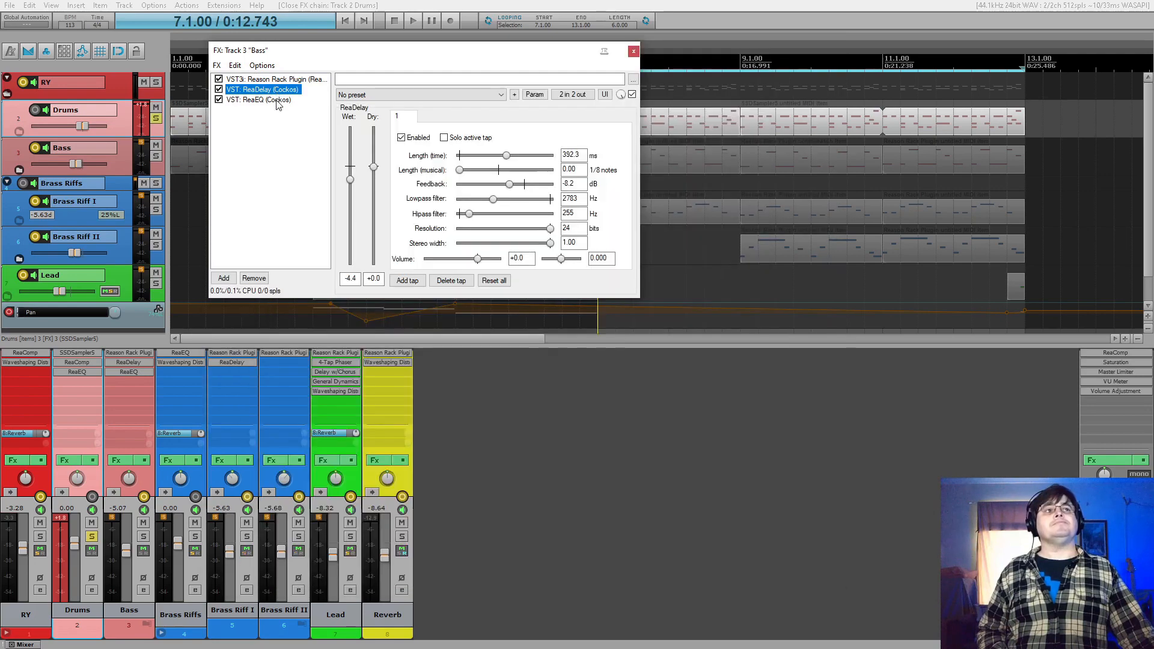
{"action": "left_click", "coordinate": [278, 100]}
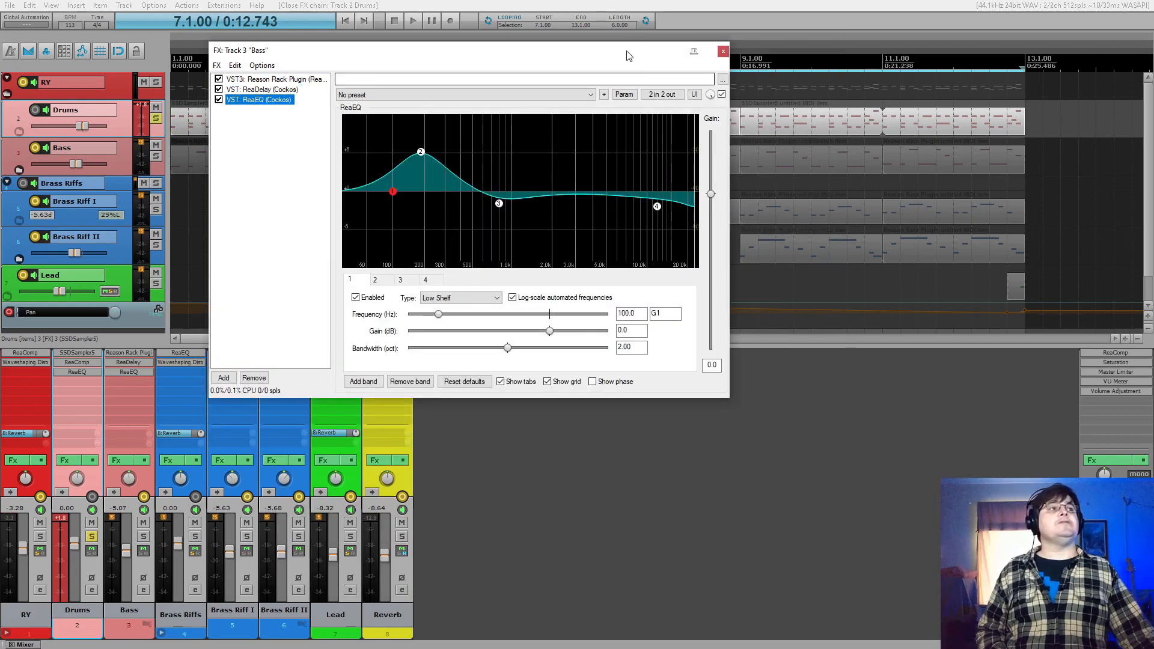
{"action": "left_click", "coordinate": [721, 51]}
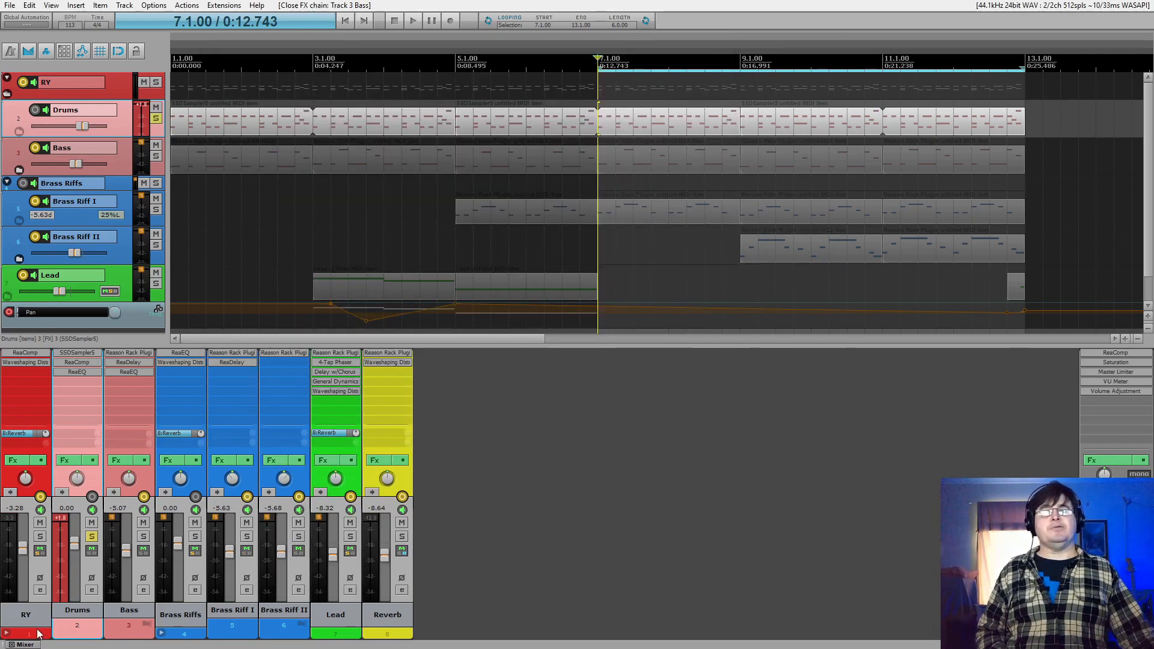
Open the RY folder track's FX chain, view ReaComp and Waveshaping Distortion, and reposition the FX window
{"action": "left_click", "coordinate": [40, 497]}
{"action": "left_click", "coordinate": [25, 362]}
{"action": "left_click", "coordinate": [557, 292]}
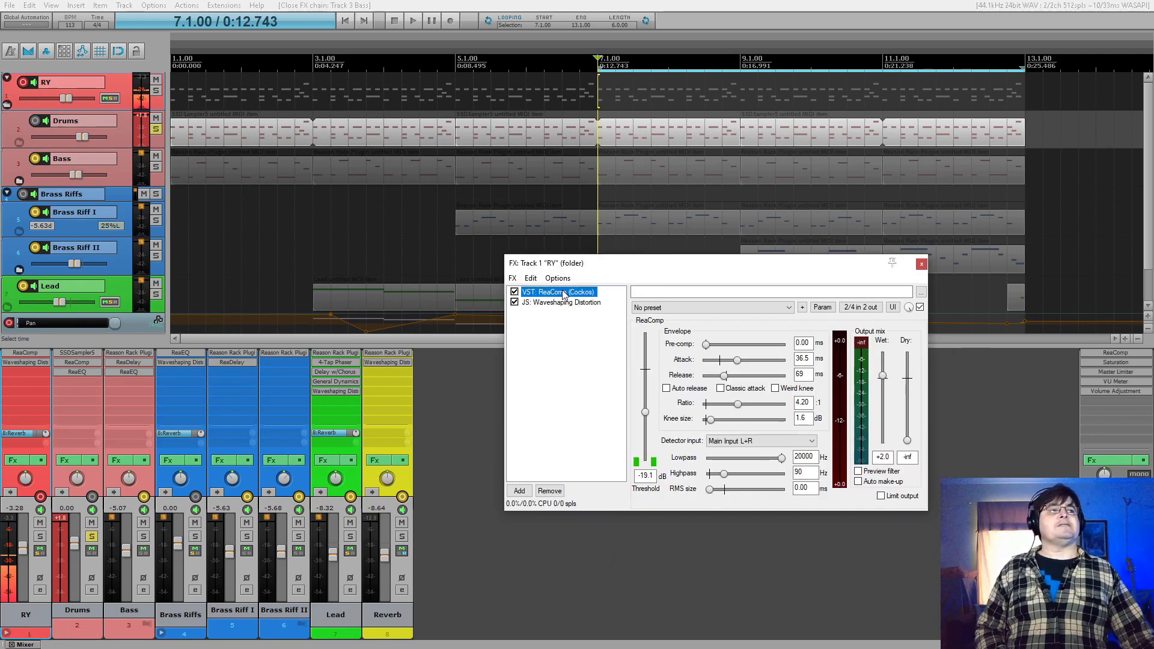
{"action": "left_click", "coordinate": [565, 303]}
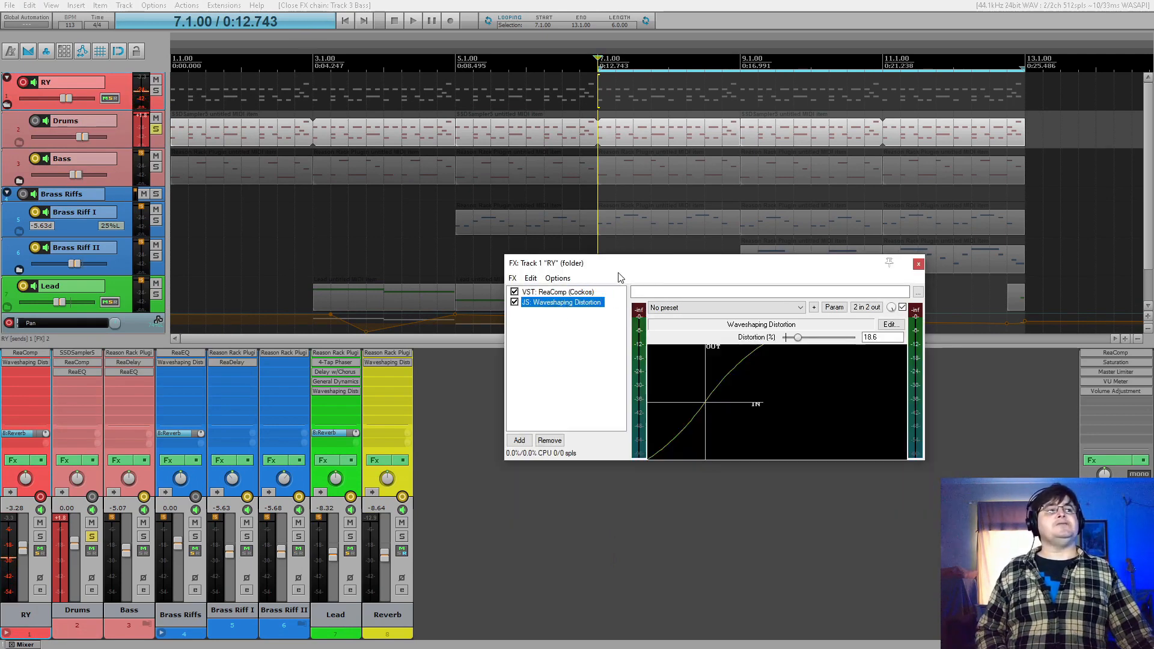
{"action": "left_click_drag", "start_coordinate": [615, 269], "coordinate": [437, 262]}
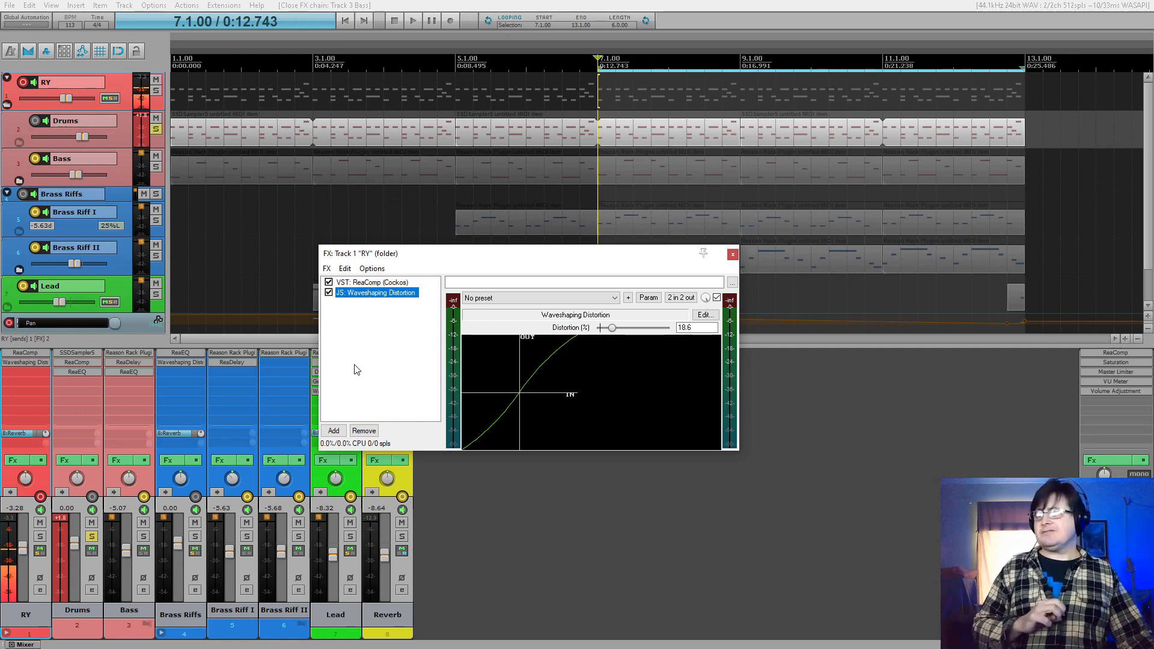
Open the effect browser for the RY track and browse the VST, VSTi, VST3, VST3i and JS plugin lists
{"action": "left_click", "coordinate": [334, 430]}
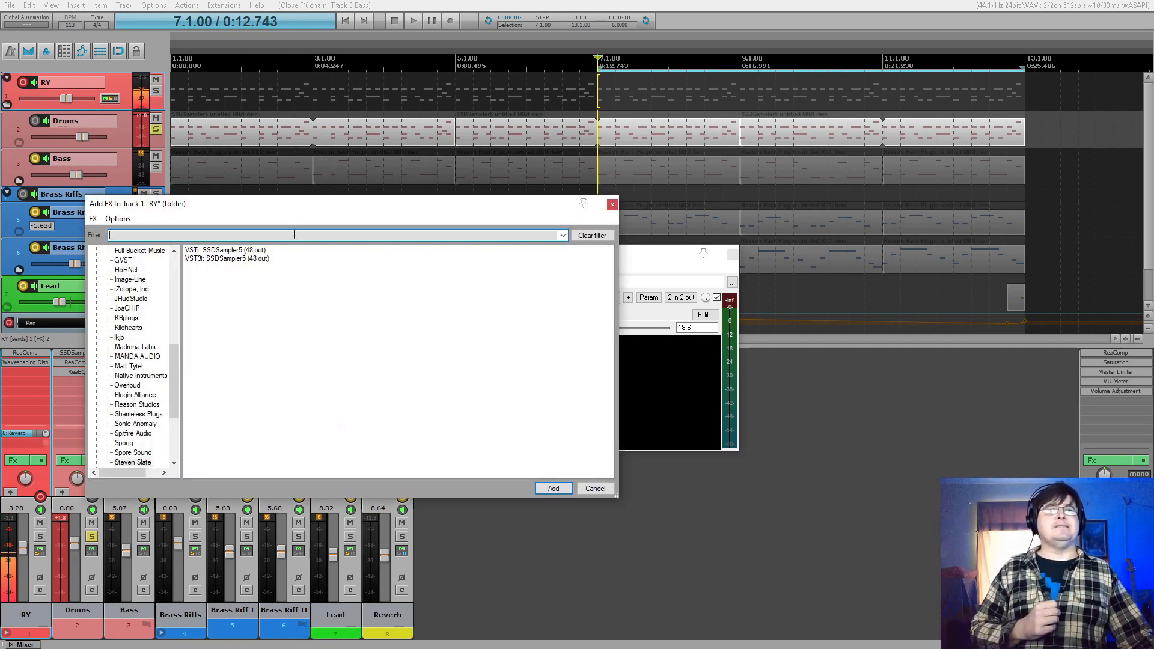
{"action": "left_click_drag", "start_coordinate": [170, 346], "coordinate": [172, 259]}
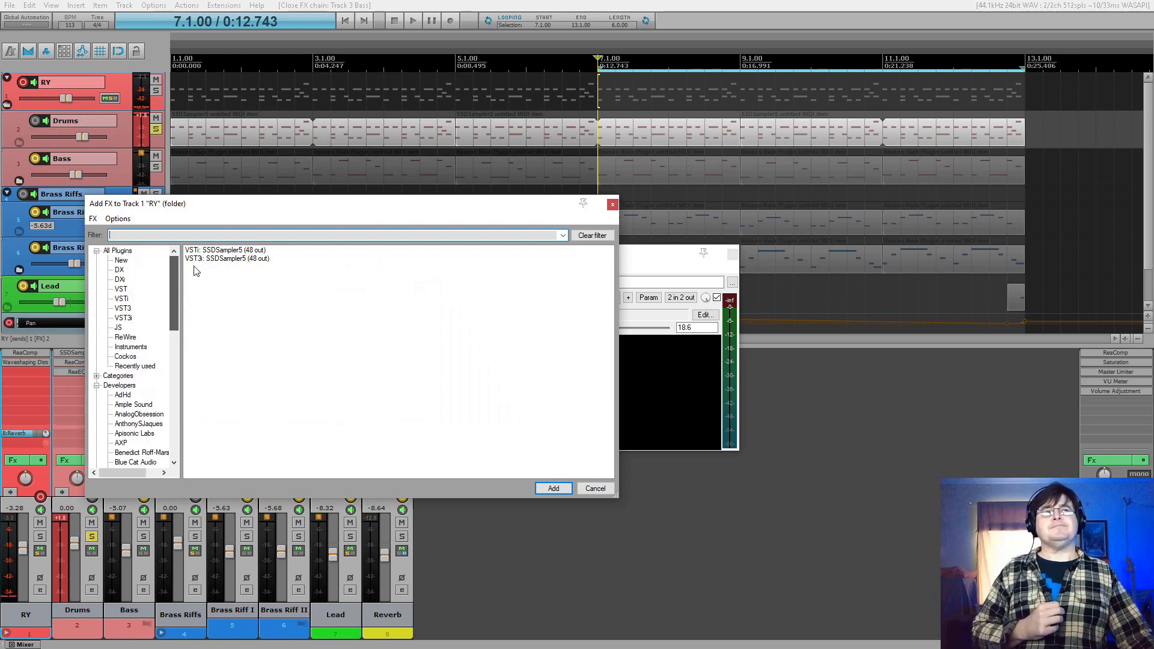
{"action": "left_click", "coordinate": [119, 328]}
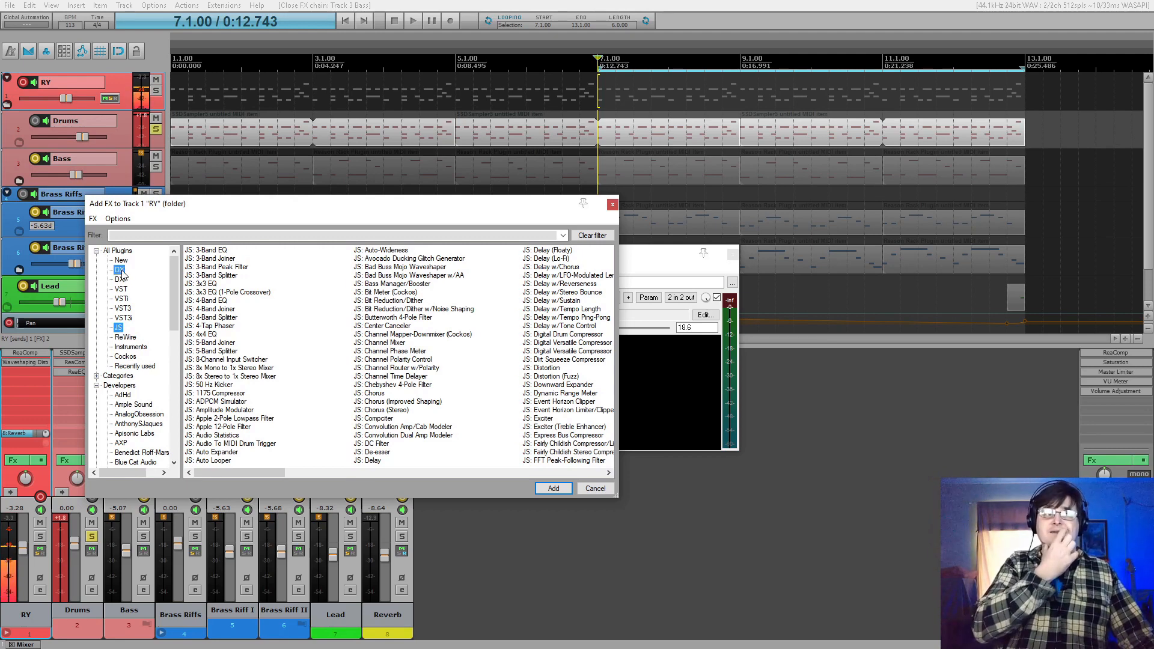
{"action": "left_click", "coordinate": [121, 289]}
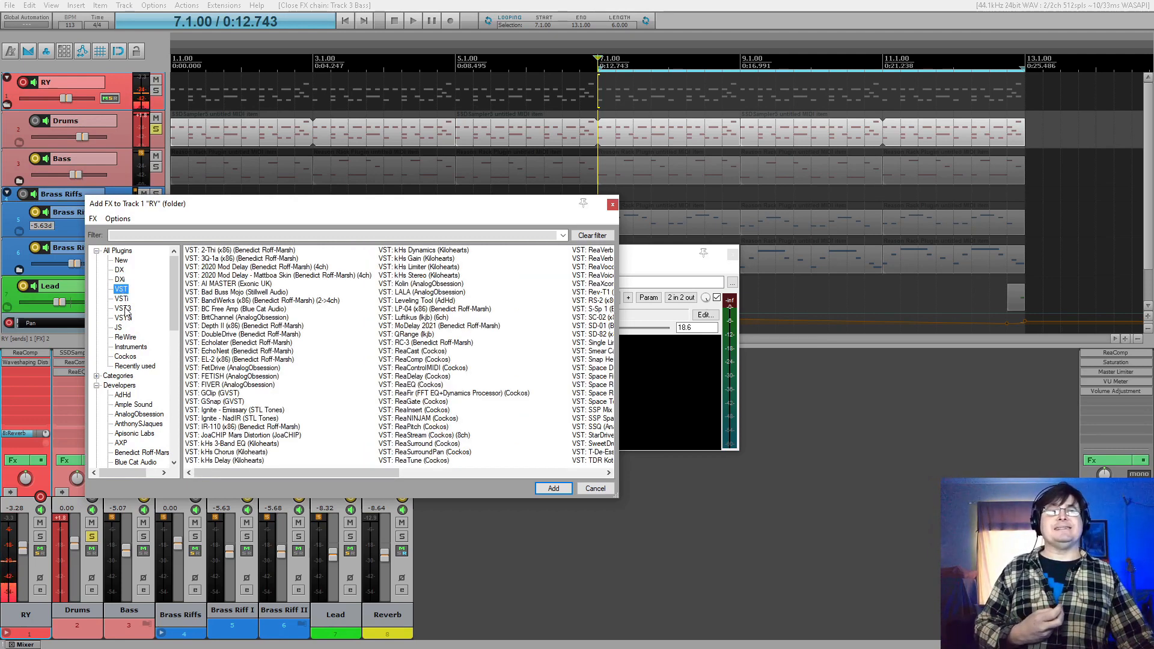
{"action": "left_click", "coordinate": [122, 298]}
{"action": "left_click", "coordinate": [122, 308]}
{"action": "left_click", "coordinate": [122, 318]}
{"action": "left_click", "coordinate": [120, 328]}
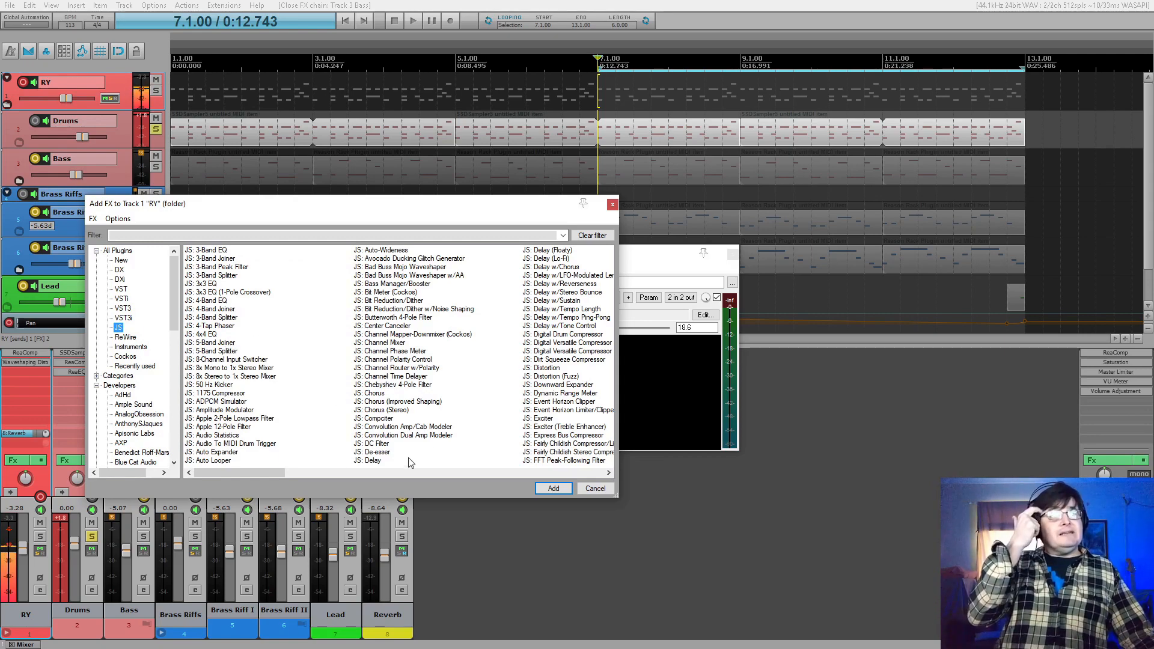
{"action": "left_click_drag", "start_coordinate": [234, 474], "coordinate": [439, 475]}
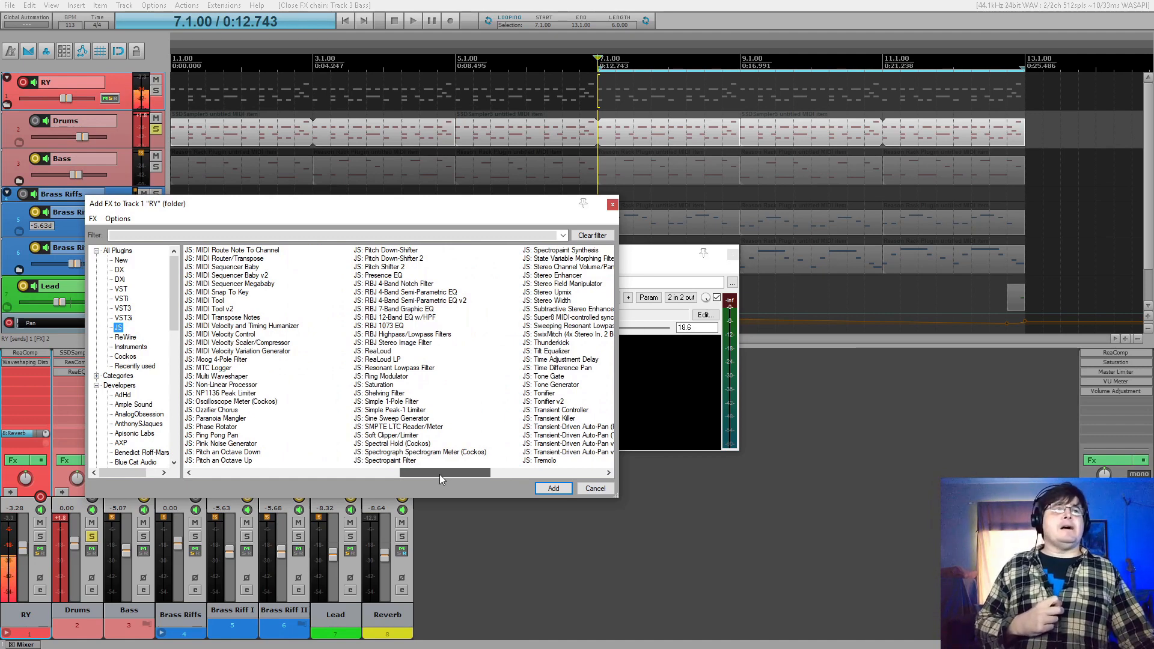
{"action": "left_click_drag", "start_coordinate": [439, 475], "coordinate": [462, 474]}
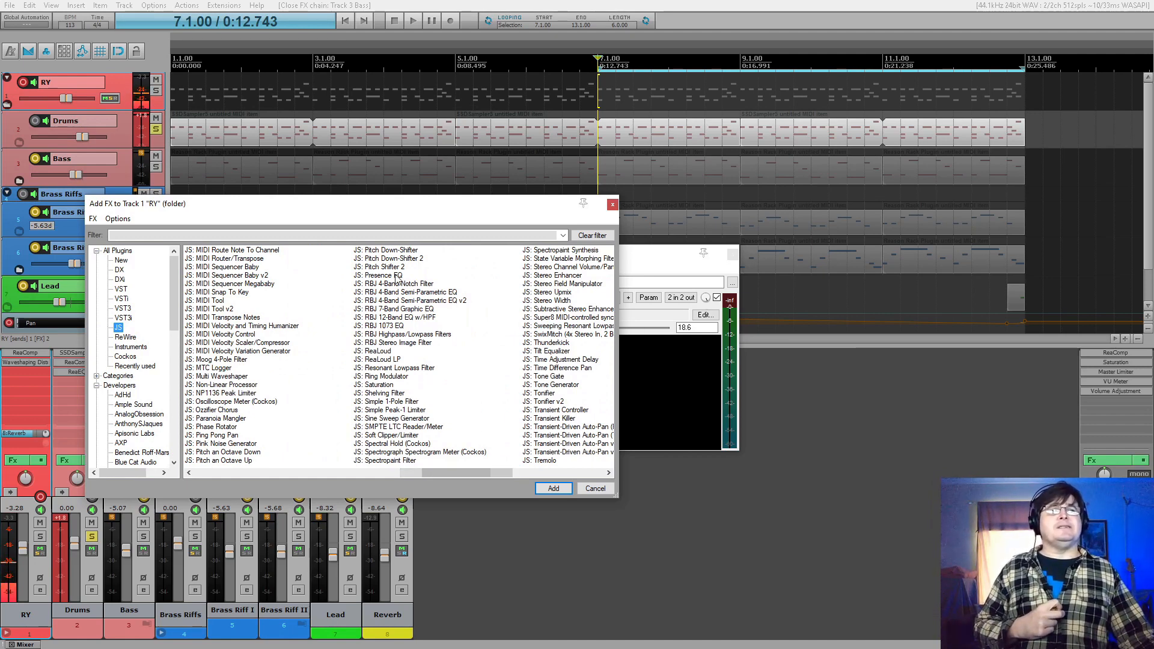
Add the JS Presence EQ effect to the RY folder track's FX chain
{"action": "left_click", "coordinate": [394, 276]}
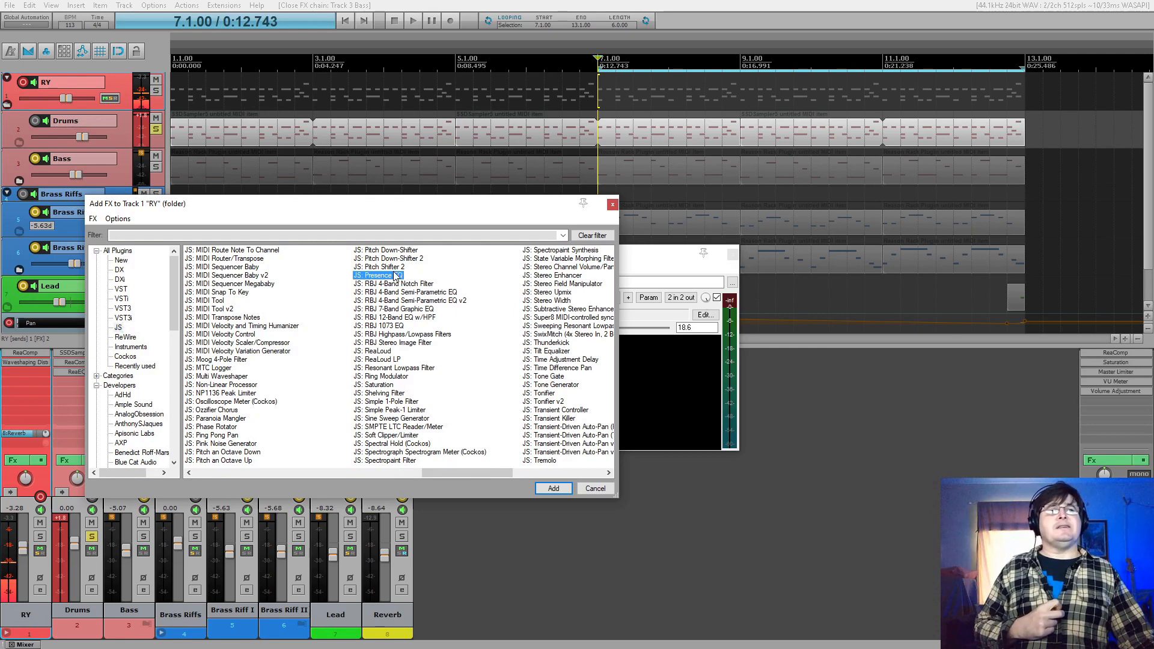
{"action": "left_click", "coordinate": [554, 488]}
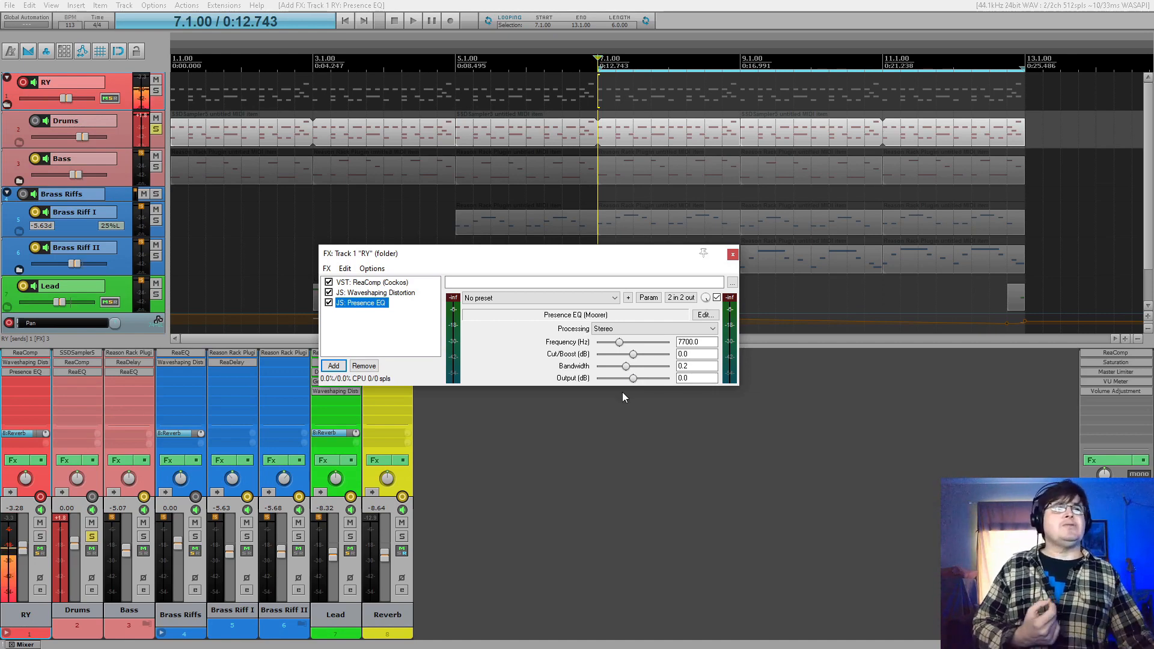
Open the Bass track's FX chain, view the devices in its Reason Rack Plugin, and close the chain
{"action": "left_click", "coordinate": [117, 459]}
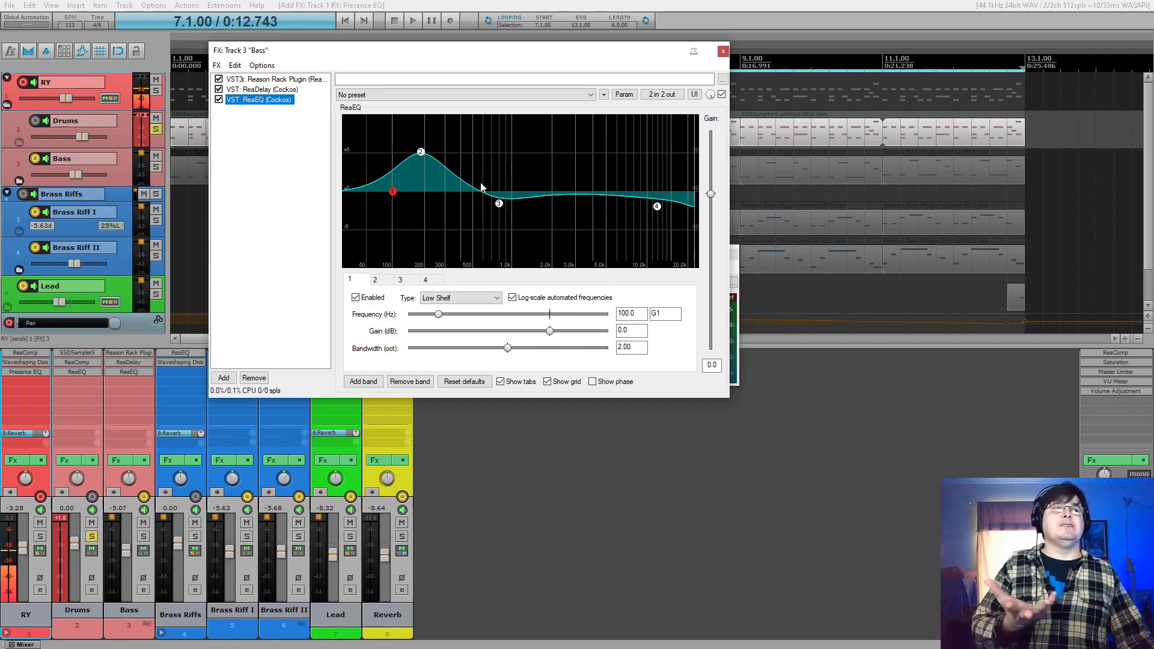
{"action": "left_click", "coordinate": [265, 78]}
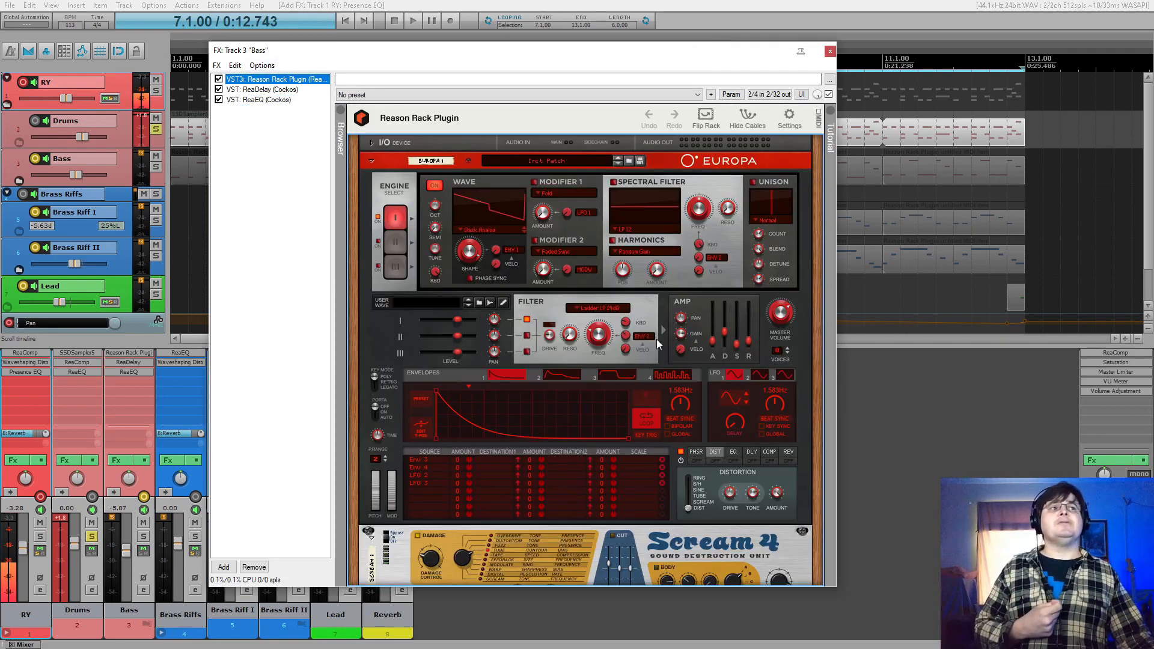
{"action": "scroll", "coordinate": [652, 420], "scroll_direction": "down", "scroll_amount": 4}
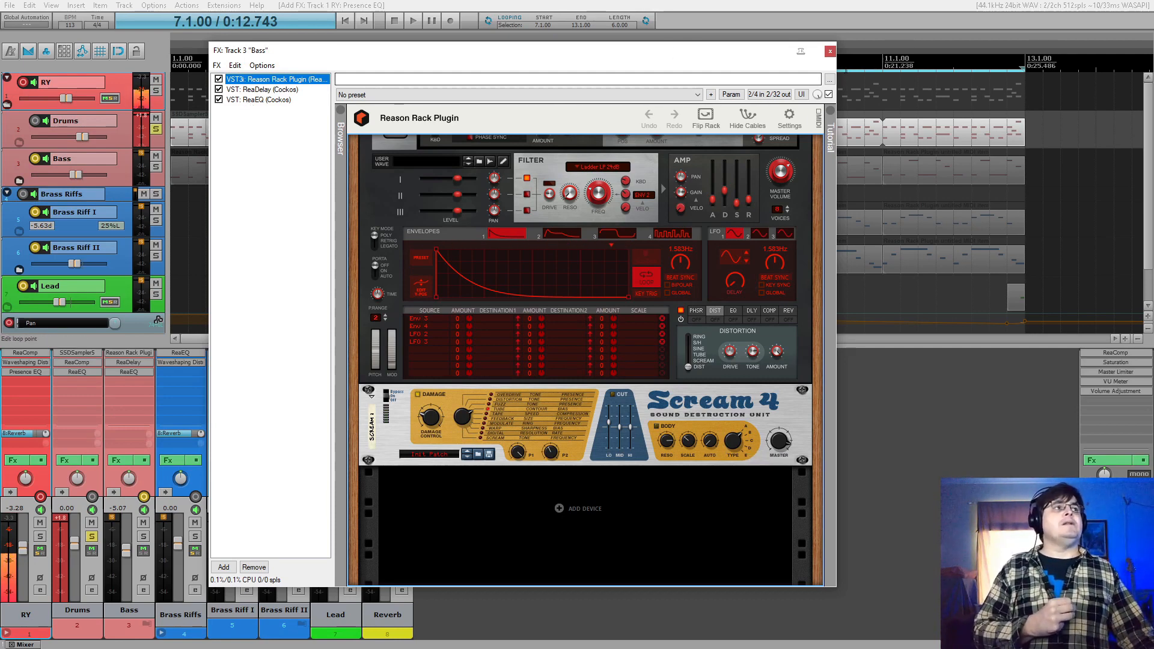
{"action": "left_click", "coordinate": [829, 52]}
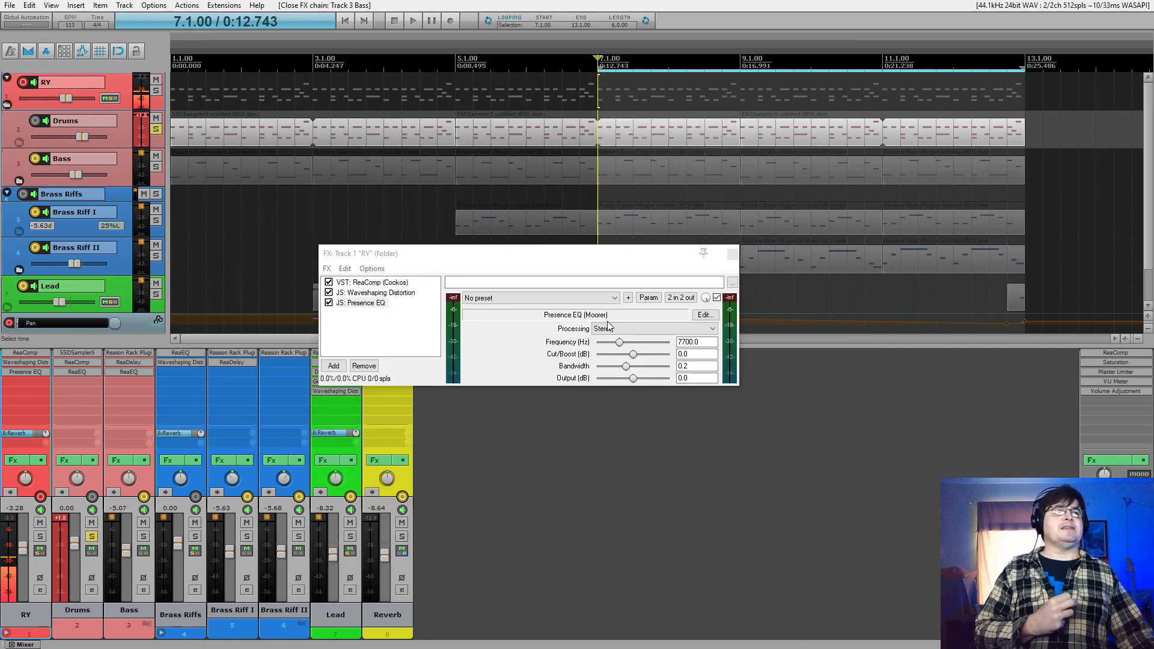
Review the RY track's Waveshaping Distortion, ReaComp and Presence EQ settings, and remove Presence EQ from the chain
{"action": "left_click", "coordinate": [377, 293]}
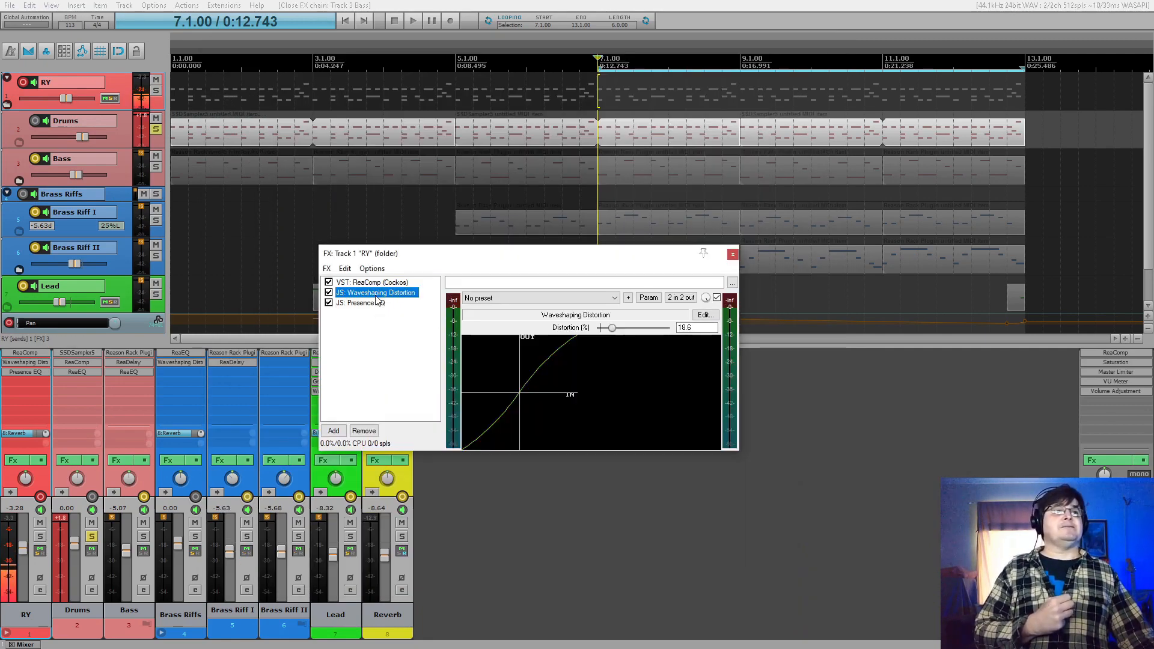
{"action": "left_click", "coordinate": [378, 285]}
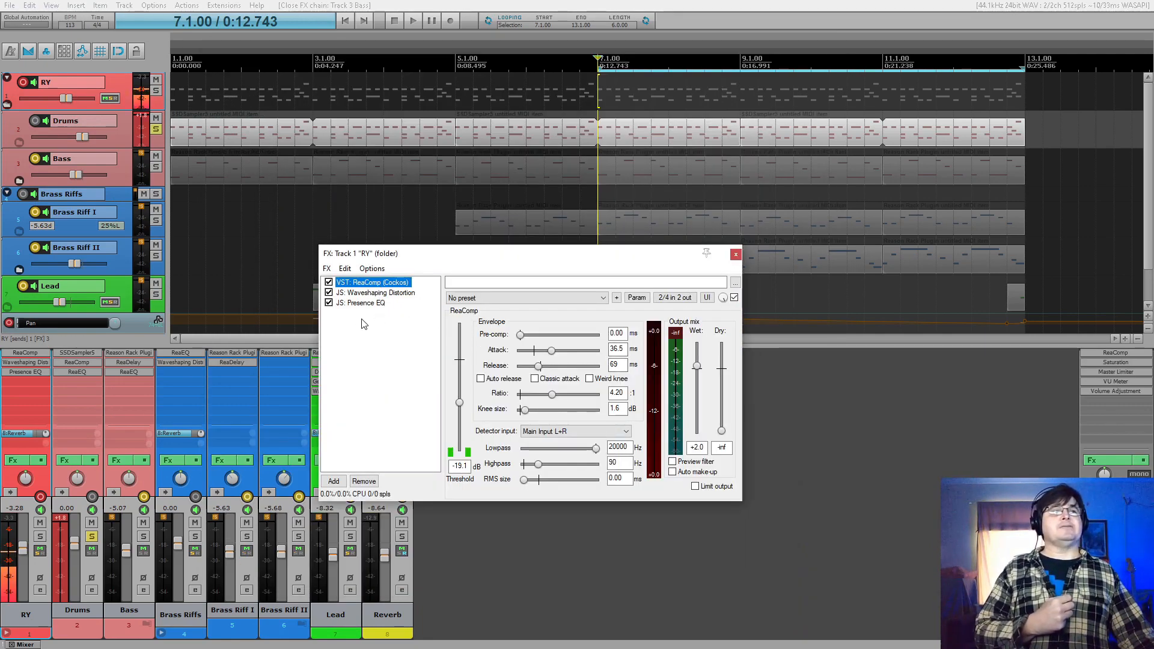
{"action": "left_click", "coordinate": [362, 304]}
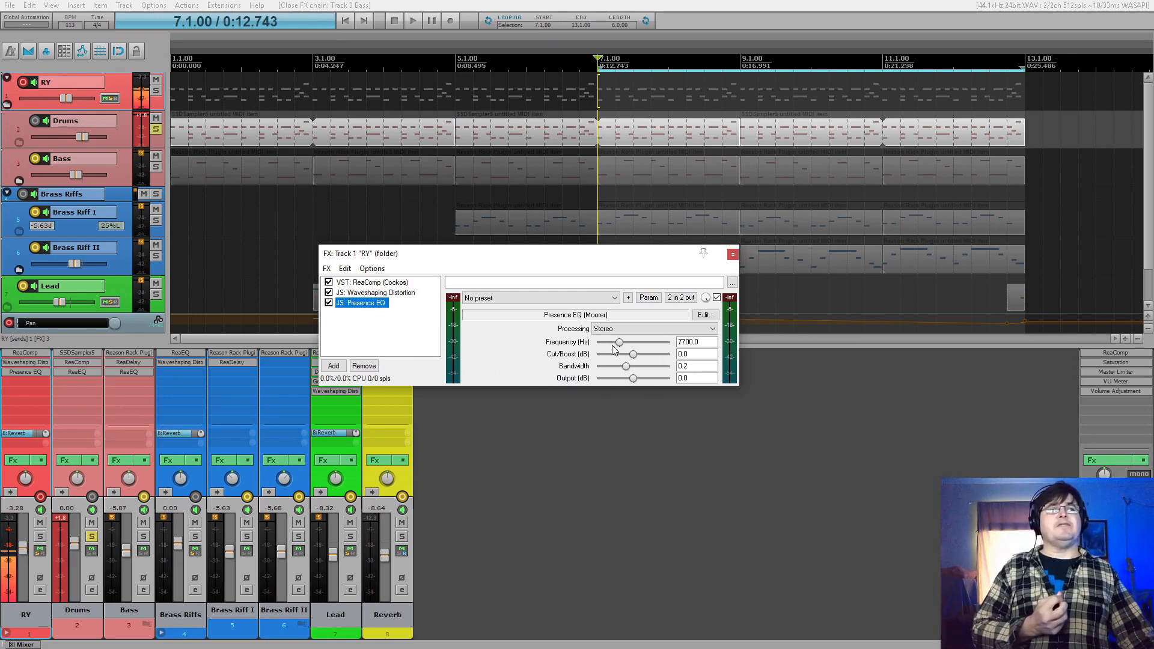
{"action": "left_click", "coordinate": [363, 366]}
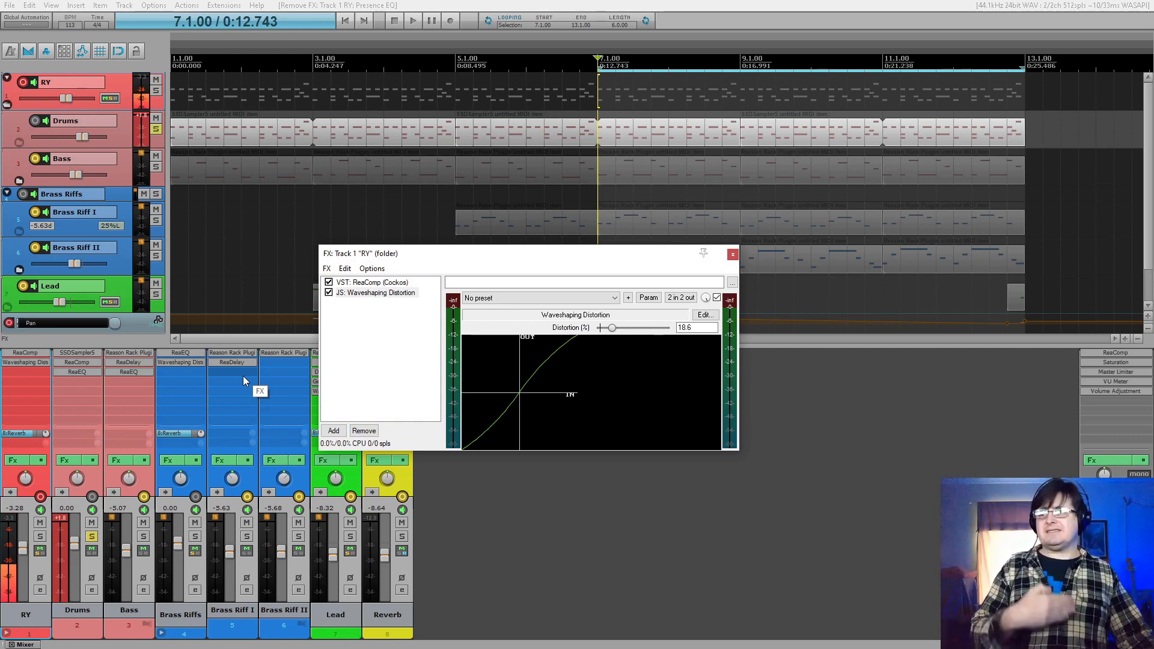
Browse the JS and Benedict Roff-Marsh plugin lists for the RY track, and close the browser and FX chain without adding anything
{"action": "left_click", "coordinate": [334, 431]}
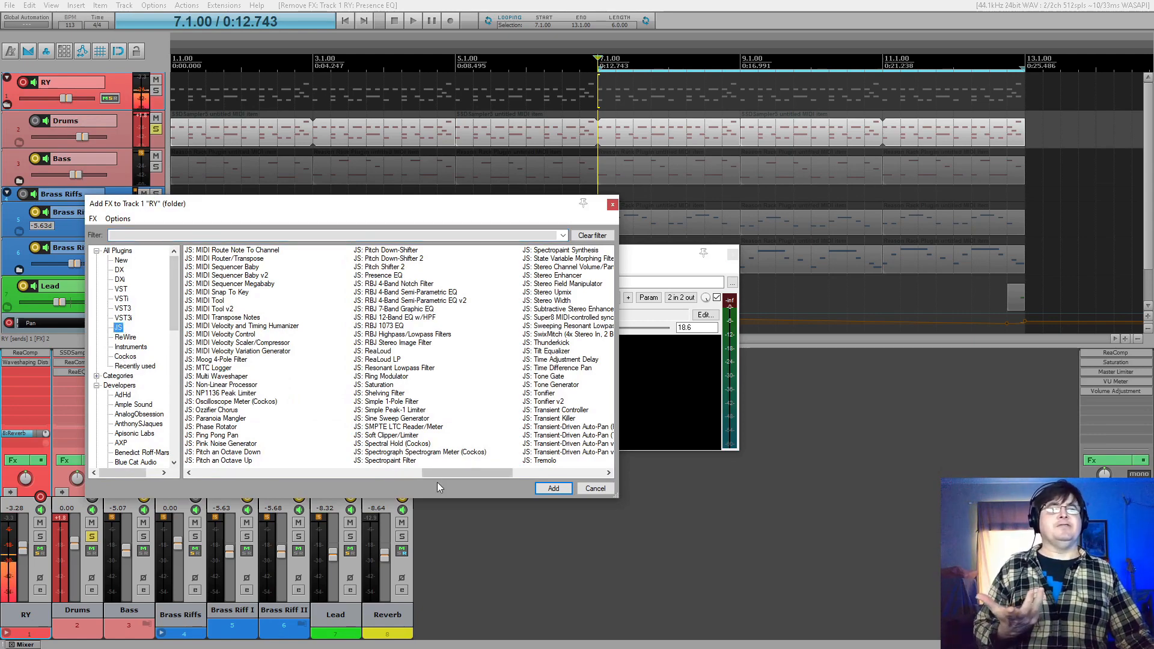
{"action": "left_click_drag", "start_coordinate": [448, 471], "coordinate": [205, 472]}
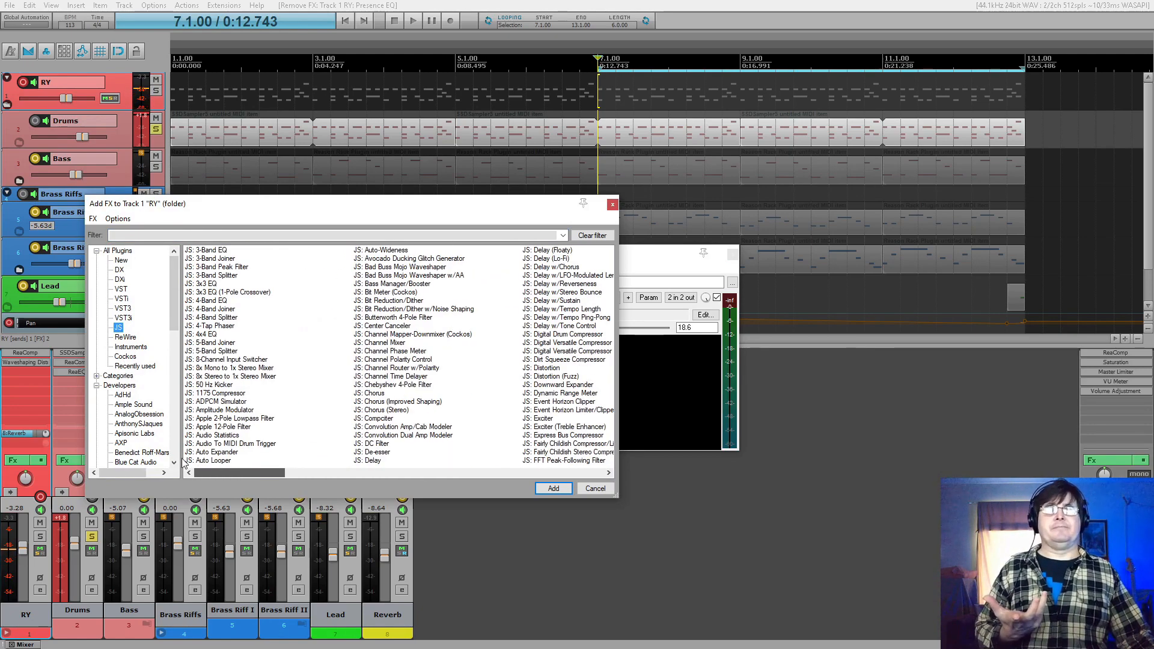
{"action": "scroll", "coordinate": [156, 394], "scroll_direction": "down", "scroll_amount": 5}
{"action": "scroll", "coordinate": [156, 393], "scroll_direction": "up", "scroll_amount": 5}
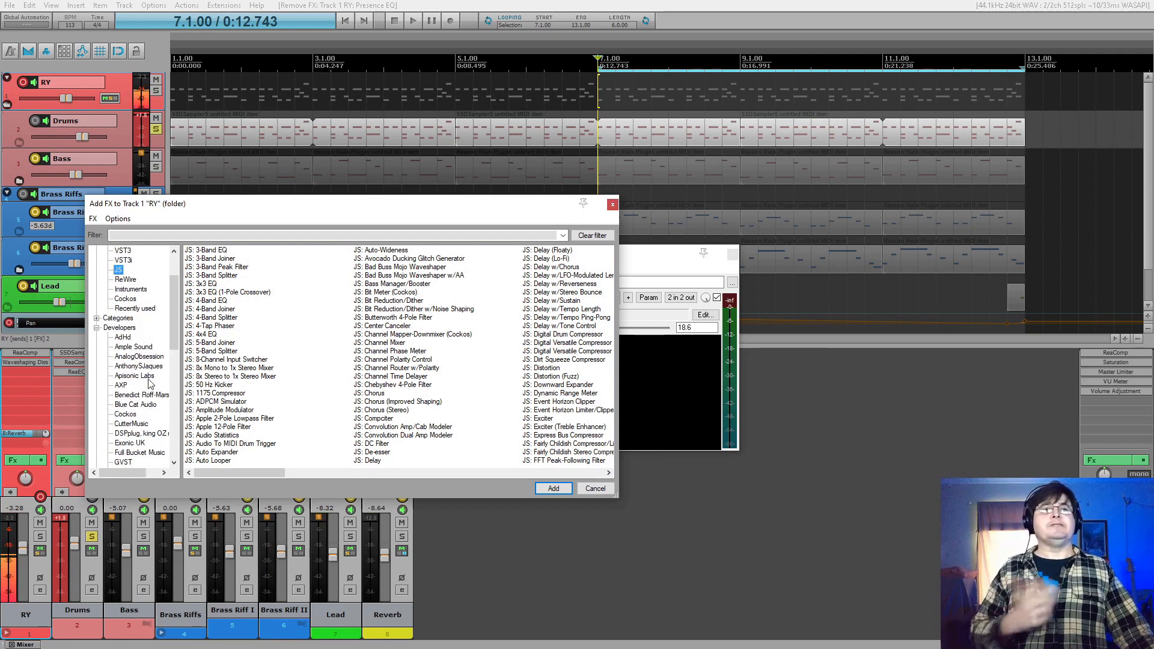
{"action": "left_click", "coordinate": [140, 395]}
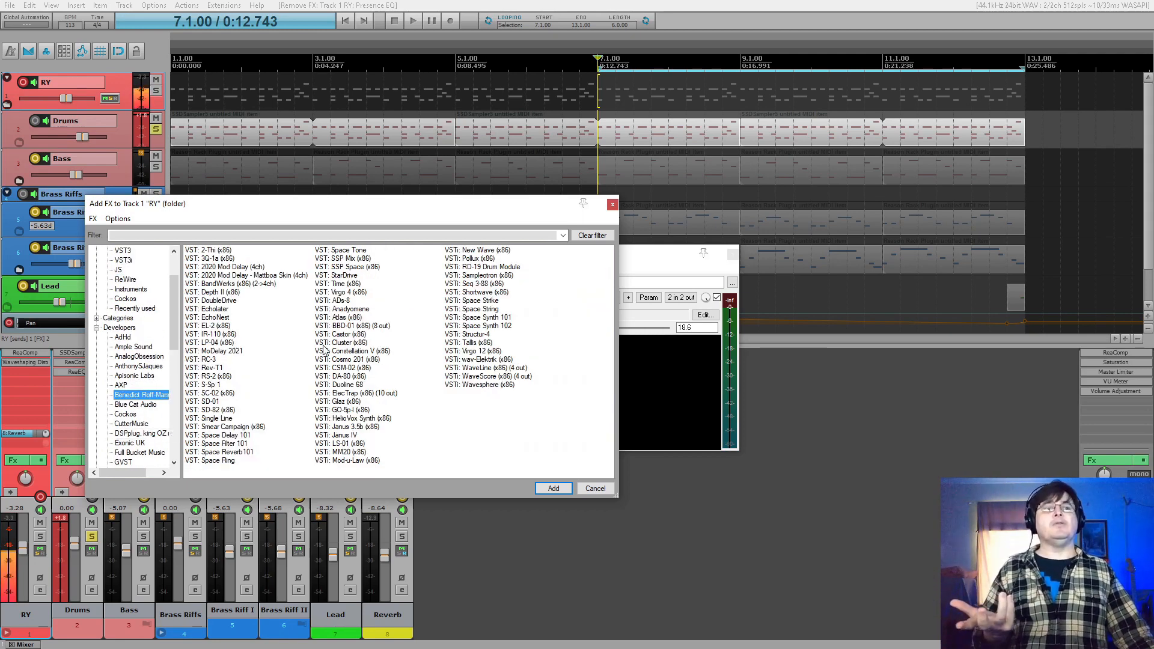
{"action": "left_click", "coordinate": [595, 488]}
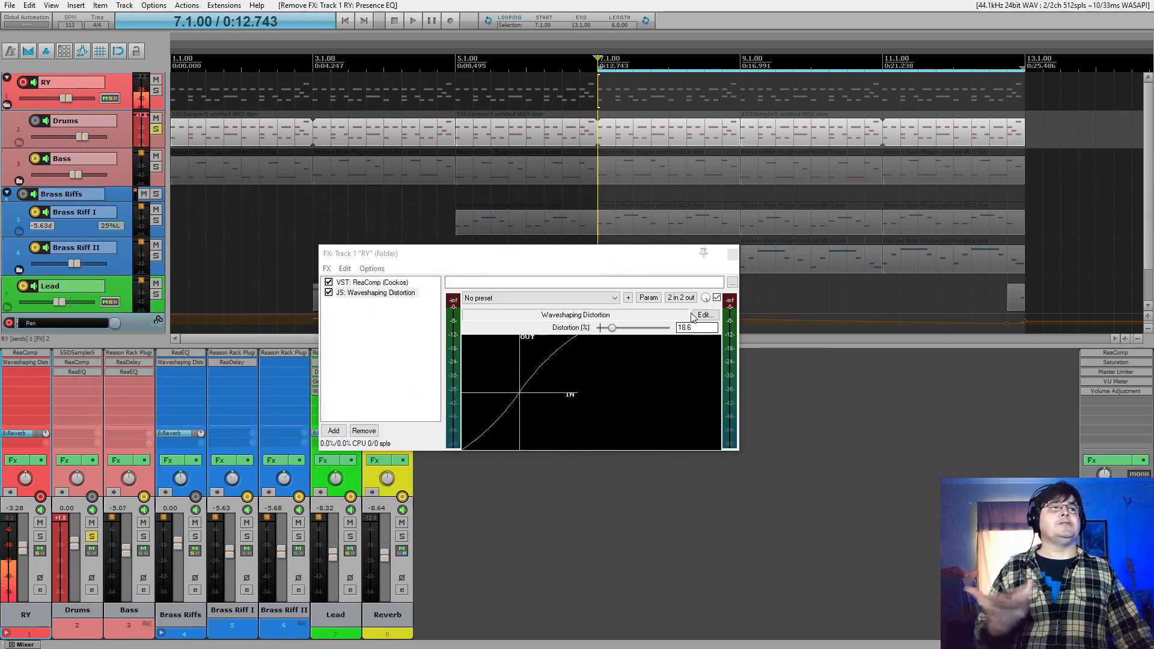
{"action": "left_click", "coordinate": [732, 255]}
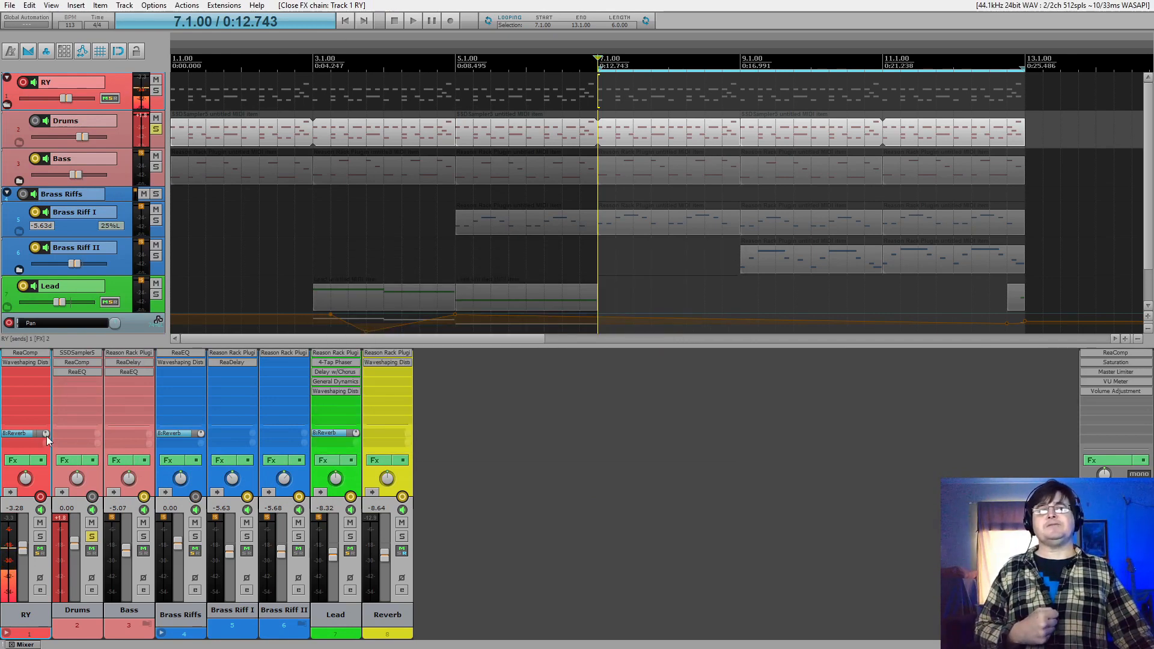
{"action": "right_click", "coordinate": [17, 380]}
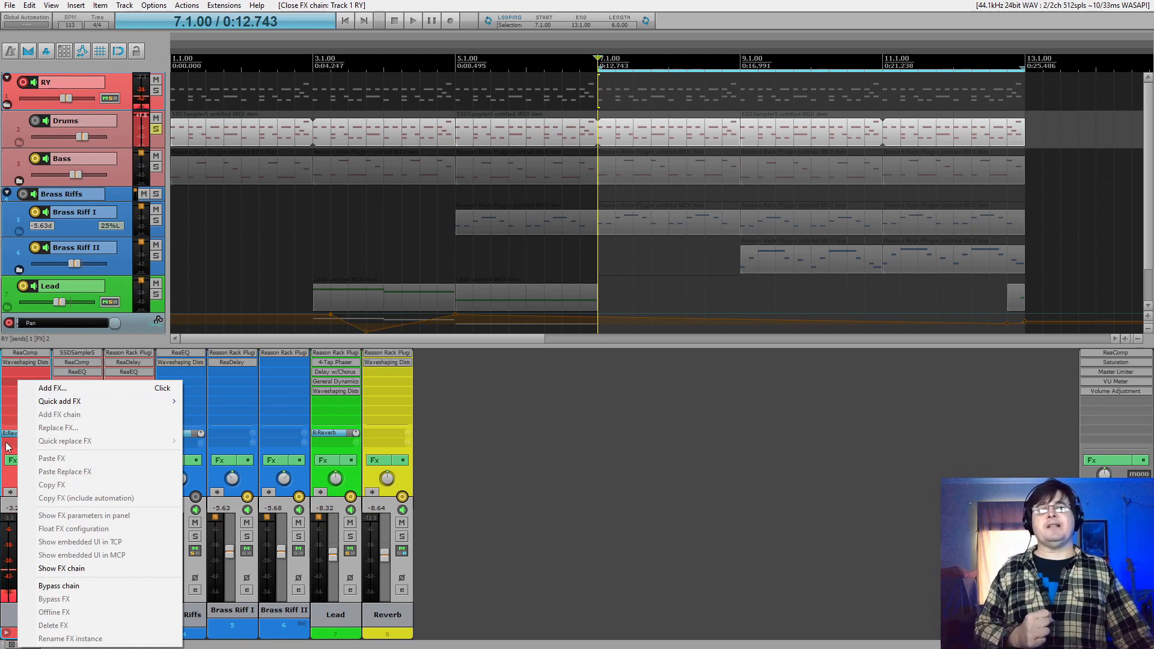
{"action": "left_click", "coordinate": [505, 466]}
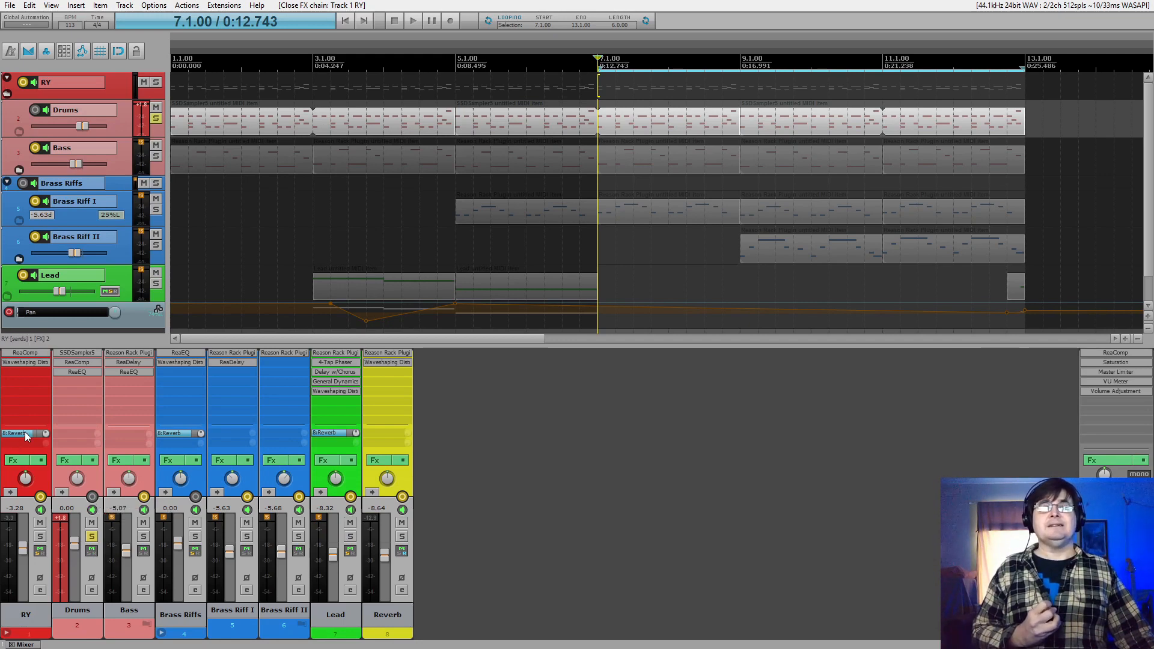
Add a second send to the Reverb track in the RY track's routing, and remove that extra send
{"action": "right_click", "coordinate": [78, 434]}
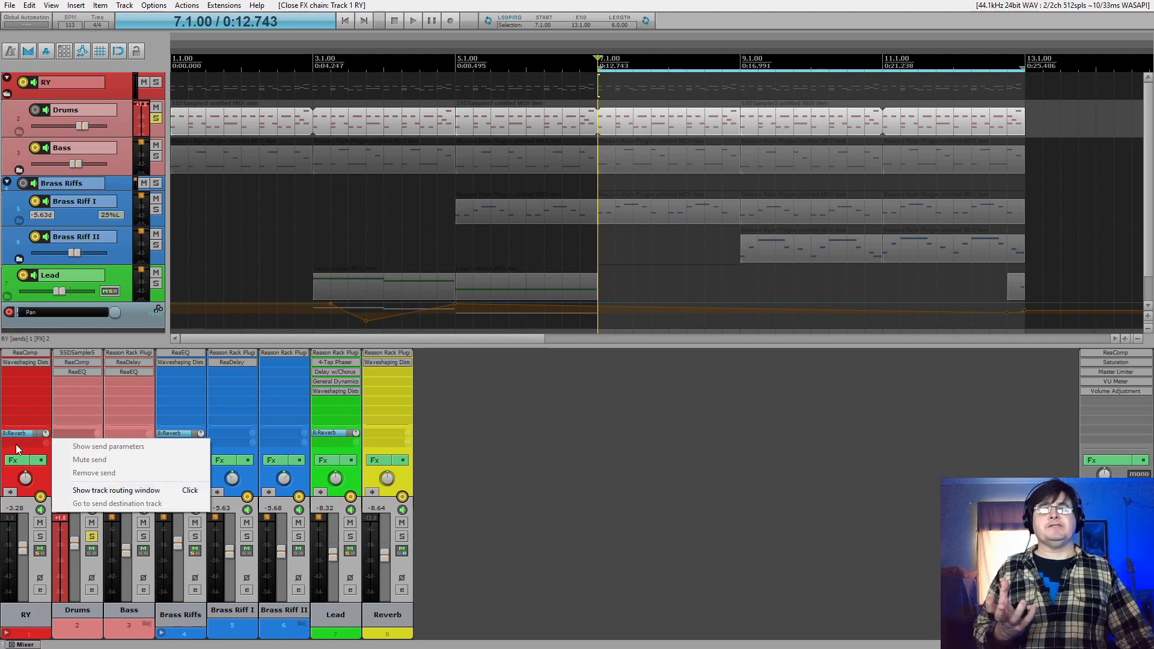
{"action": "left_click", "coordinate": [92, 496]}
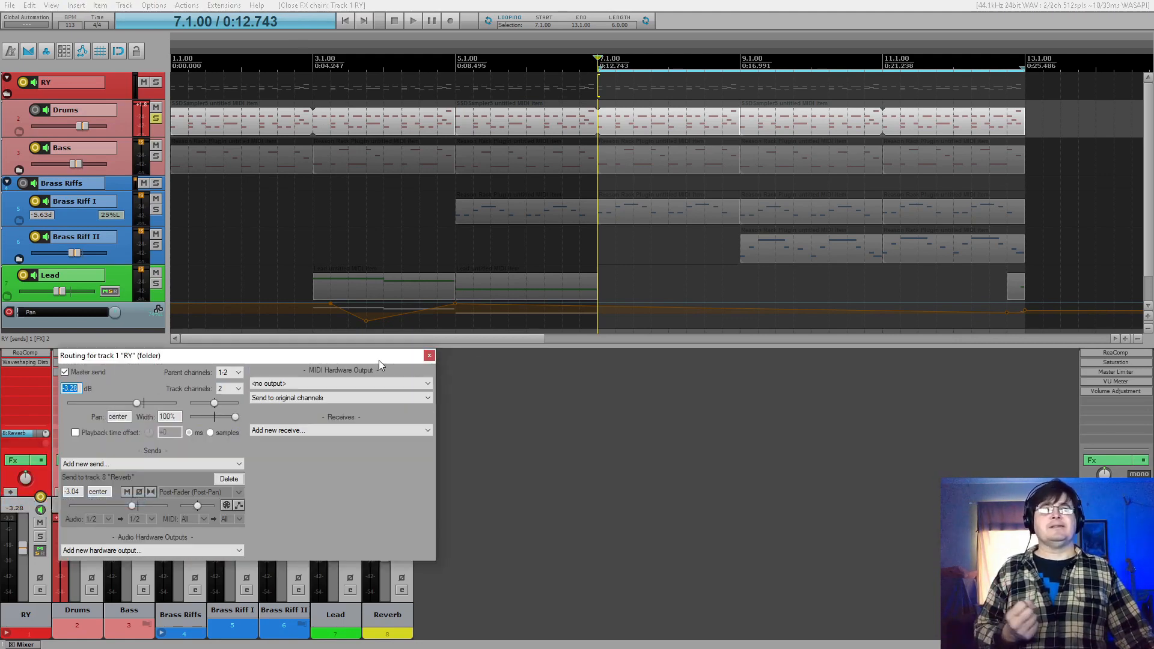
{"action": "left_click_drag", "start_coordinate": [249, 353], "coordinate": [444, 313]}
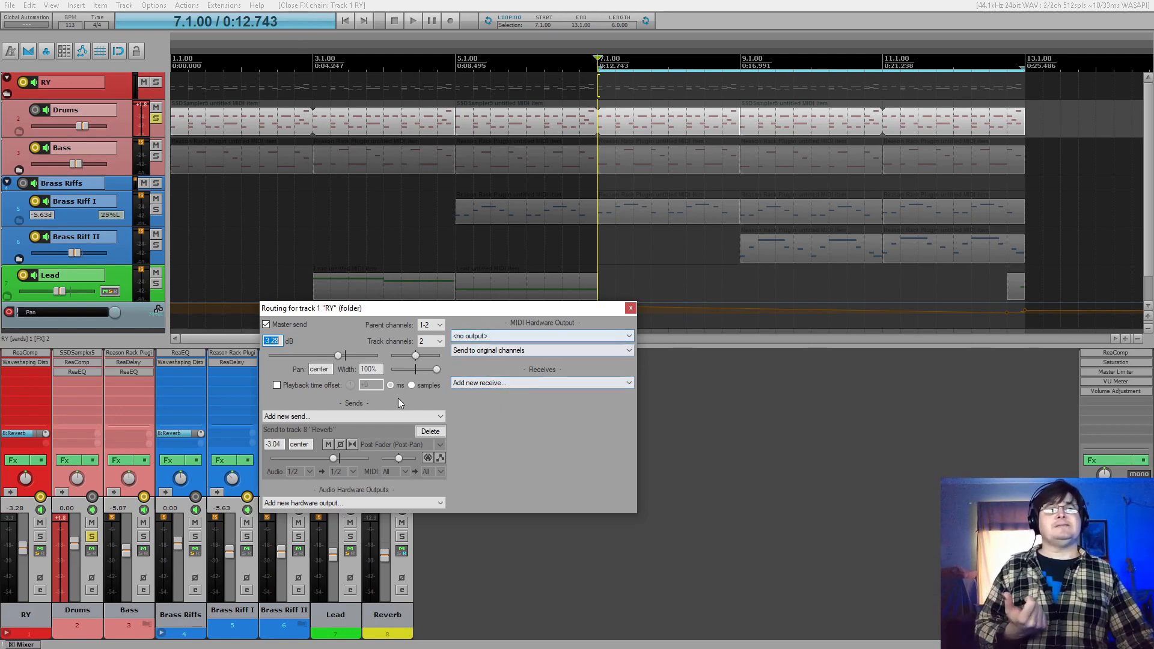
{"action": "left_click", "coordinate": [325, 414]}
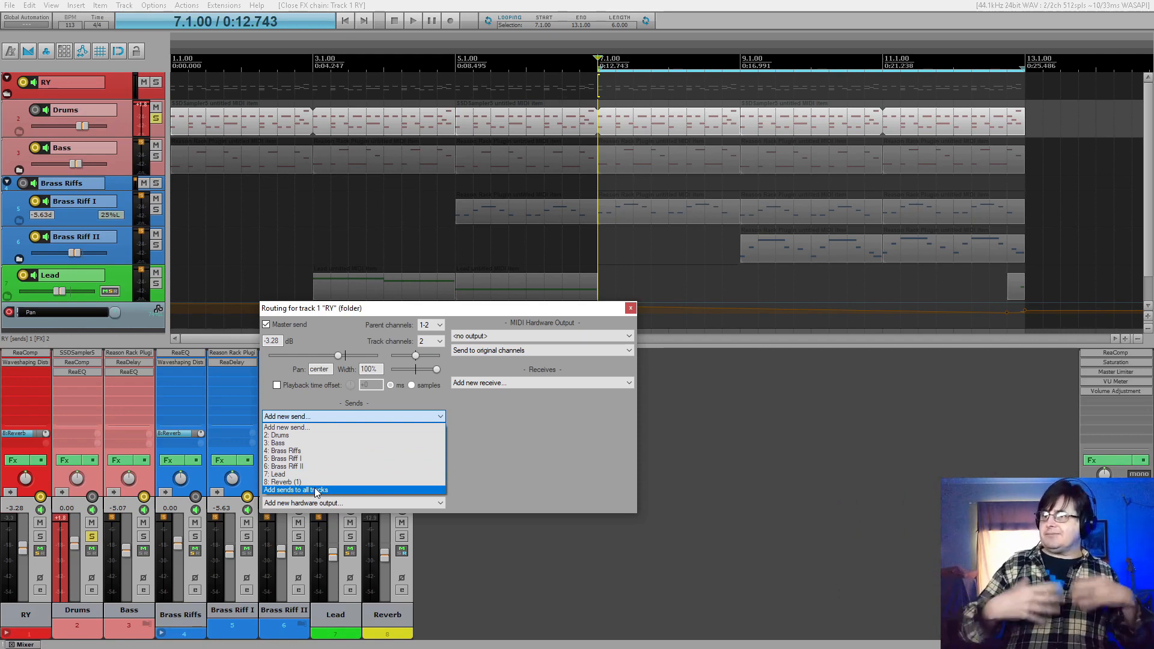
{"action": "left_click", "coordinate": [277, 482]}
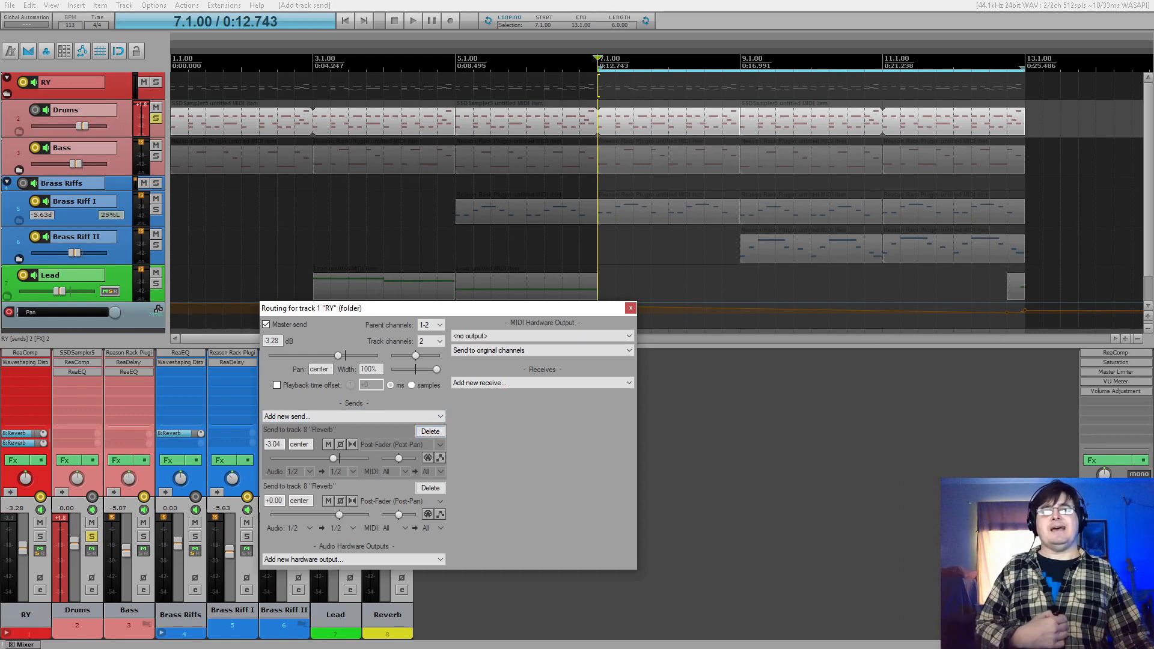
{"action": "right_click", "coordinate": [29, 444]}
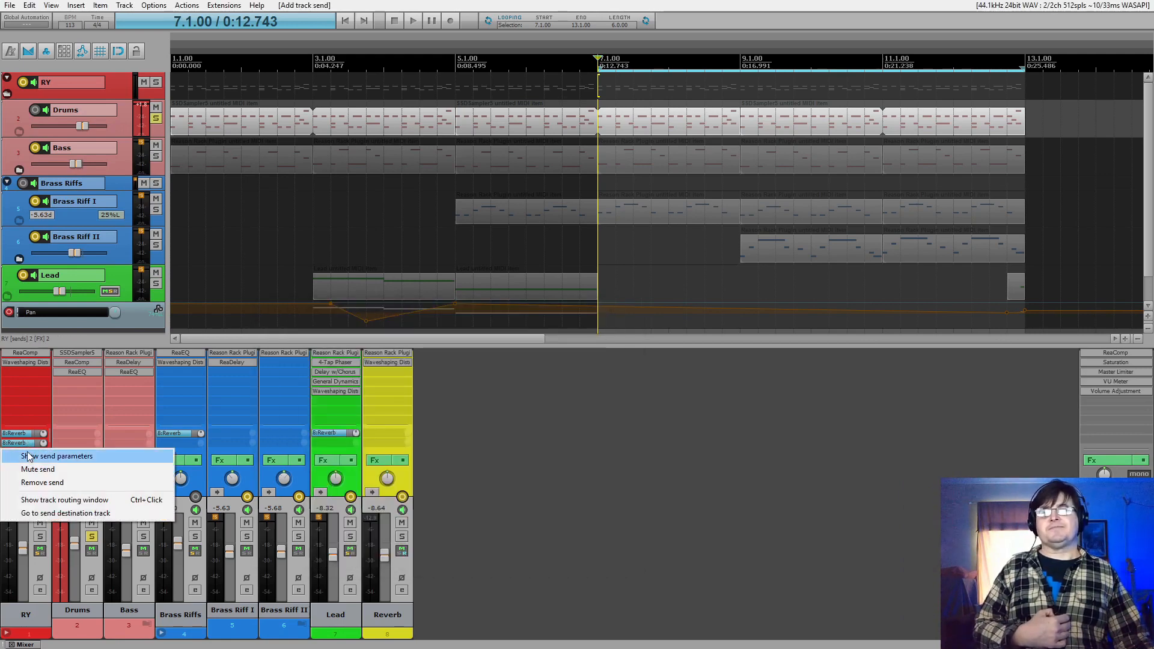
{"action": "left_click", "coordinate": [34, 484]}
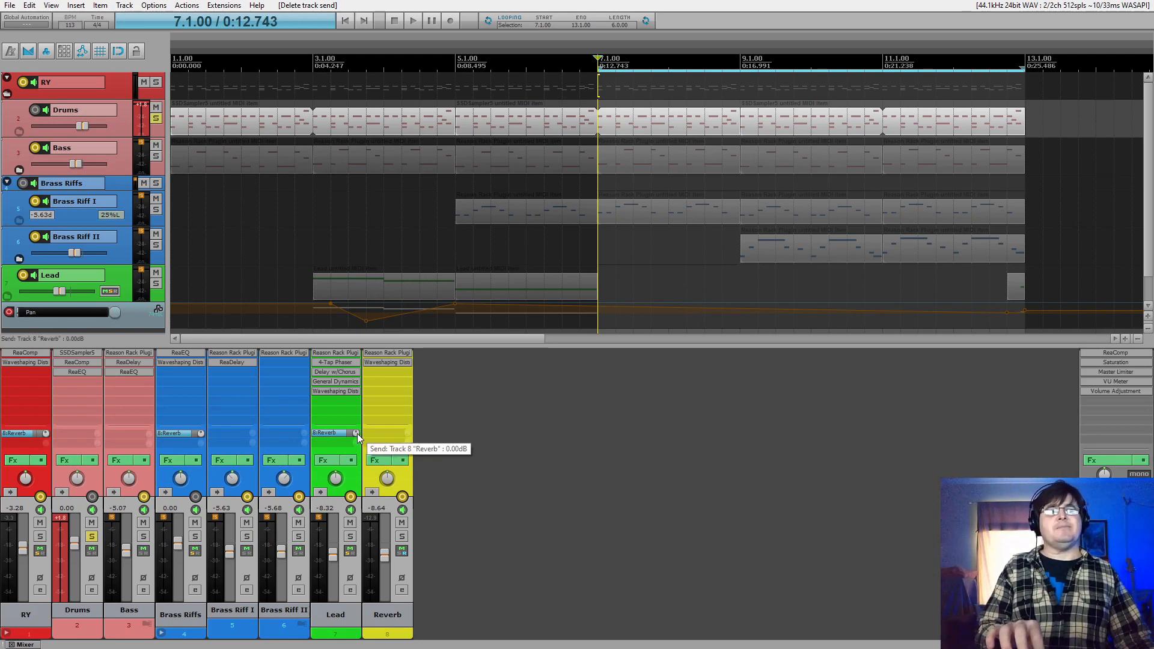
Raise the Lead track's send to Reverb to +12.0 dB, and undo the change
{"action": "scroll", "coordinate": [357, 435], "scroll_direction": "up", "scroll_amount": 1}
{"action": "scroll", "coordinate": [357, 435], "scroll_direction": "up", "scroll_amount": 15}
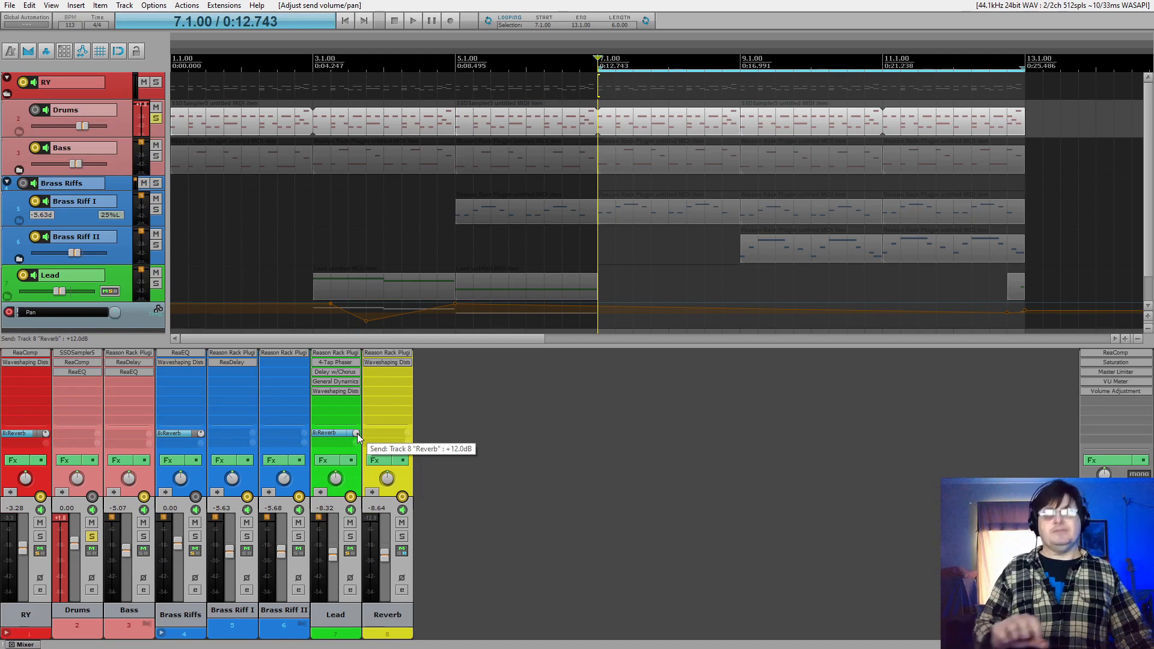
{"action": "key", "text": "ctrl+z"}
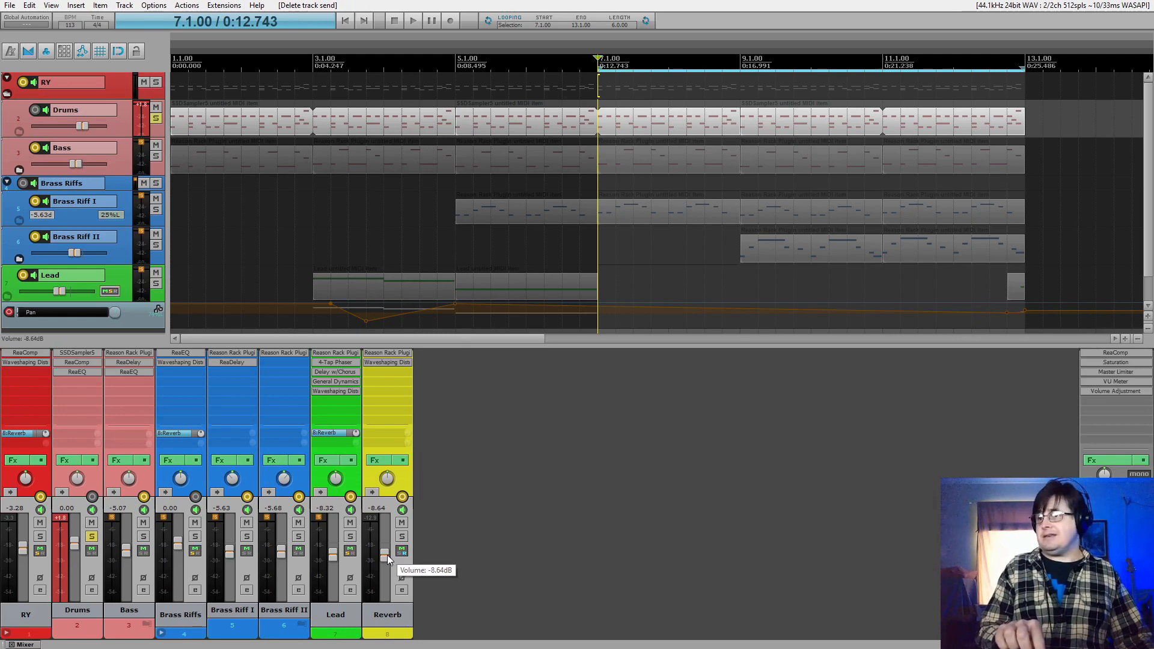
Raise the Reverb track's volume to about -0.06 dB during playback, and undo the change after stopping
{"action": "key", "text": "space"}
{"action": "mouse_move", "coordinate": [387, 554]}
{"action": "left_mouse_down"}
{"action": "mouse_move", "coordinate": [388, 590]}
{"action": "mouse_move", "coordinate": [392, 535]}
{"action": "mouse_move", "coordinate": [389, 544]}
{"action": "left_mouse_up"}
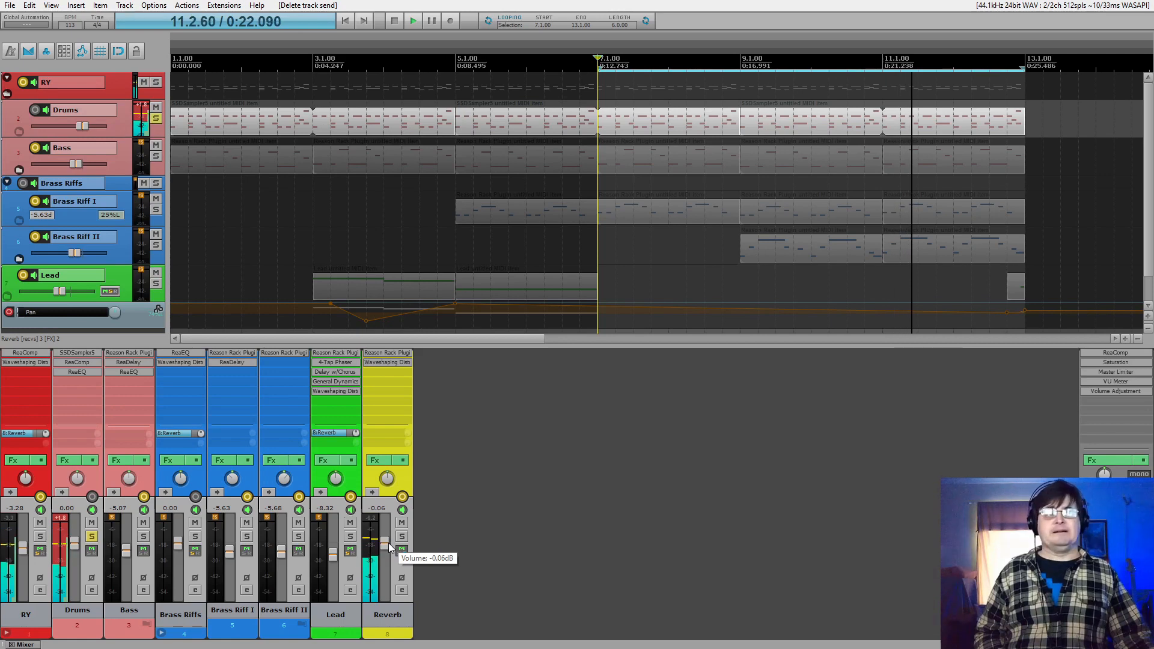
{"action": "key", "text": "space"}
{"action": "key", "text": "ctrl+z"}
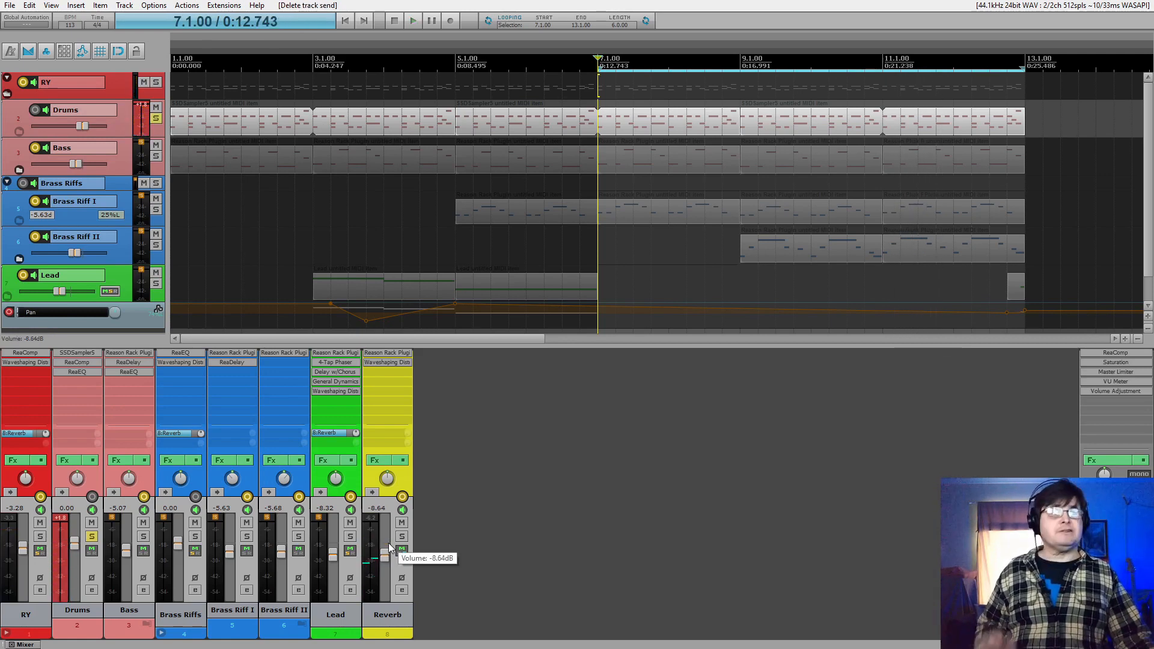
View the Reverb track's Reason Rack Plugin and Waveshaping Distortion effects, start playback, and open the track's full FX chain
{"action": "left_click", "coordinate": [391, 357]}
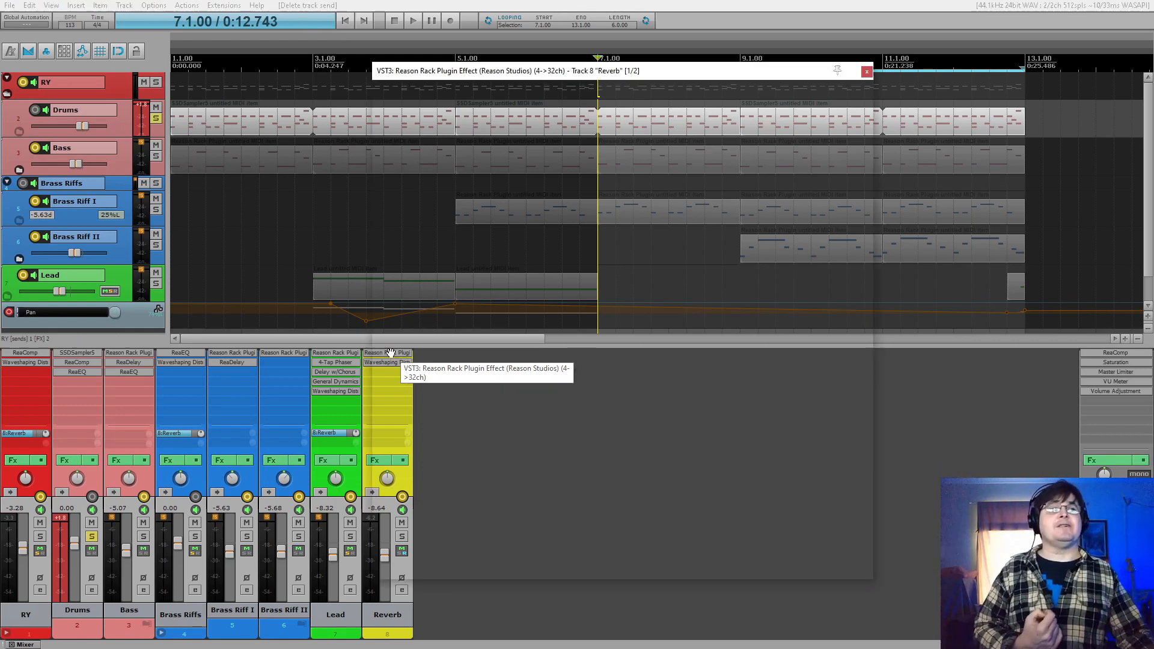
{"action": "left_click", "coordinate": [866, 72]}
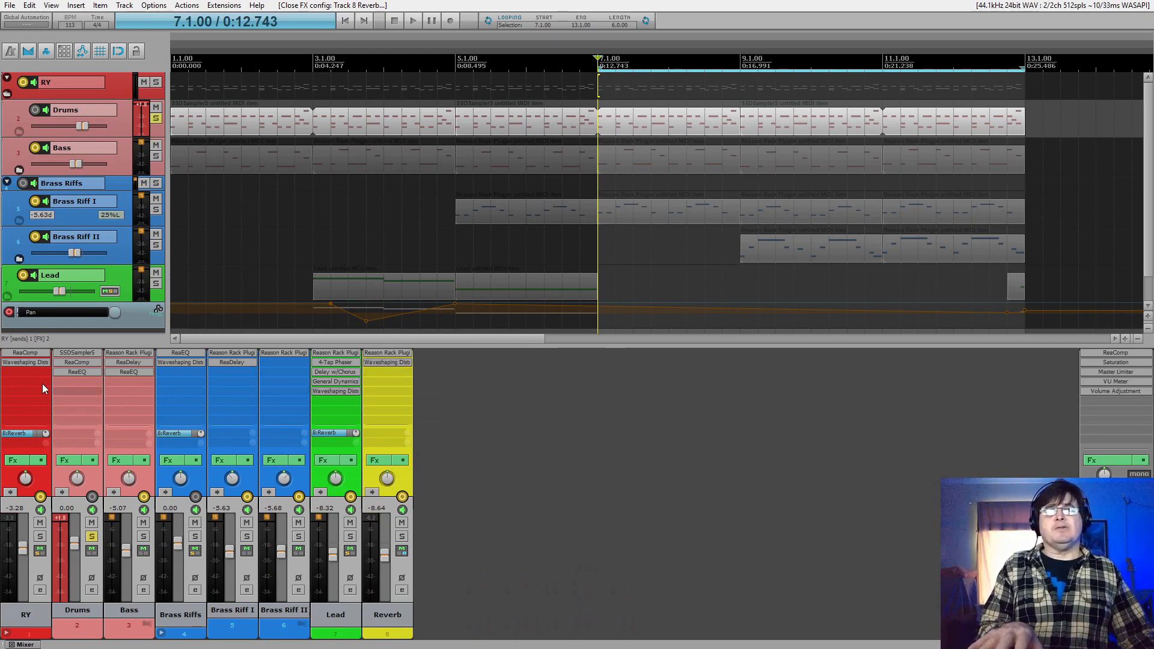
{"action": "left_click", "coordinate": [390, 363]}
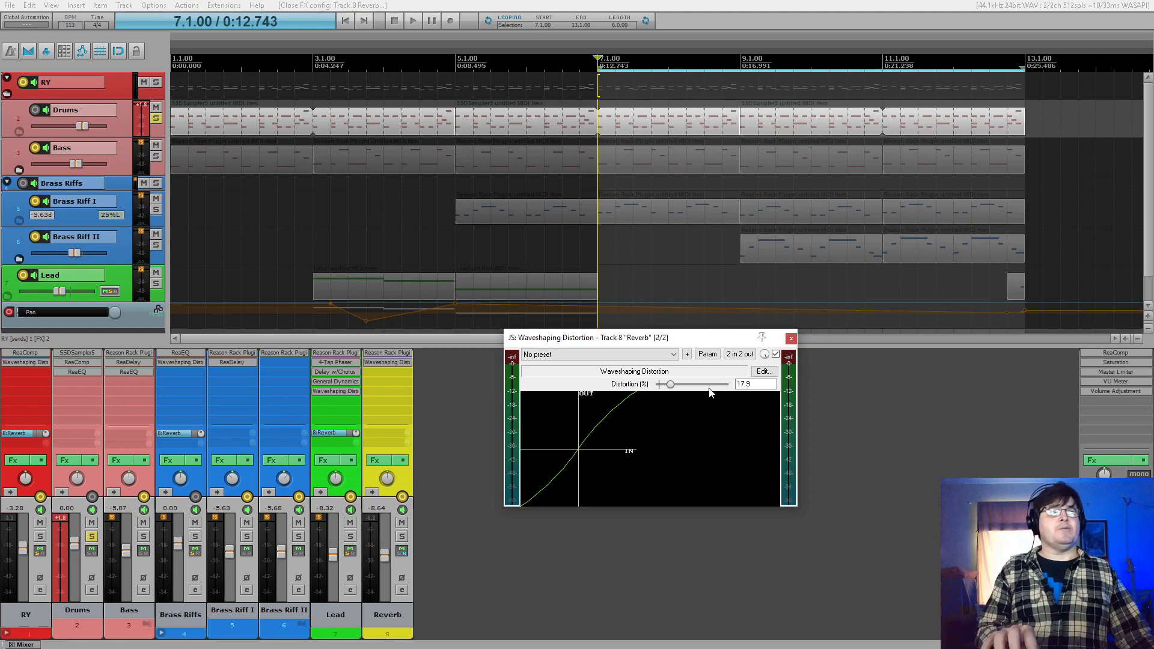
{"action": "key", "text": "space"}
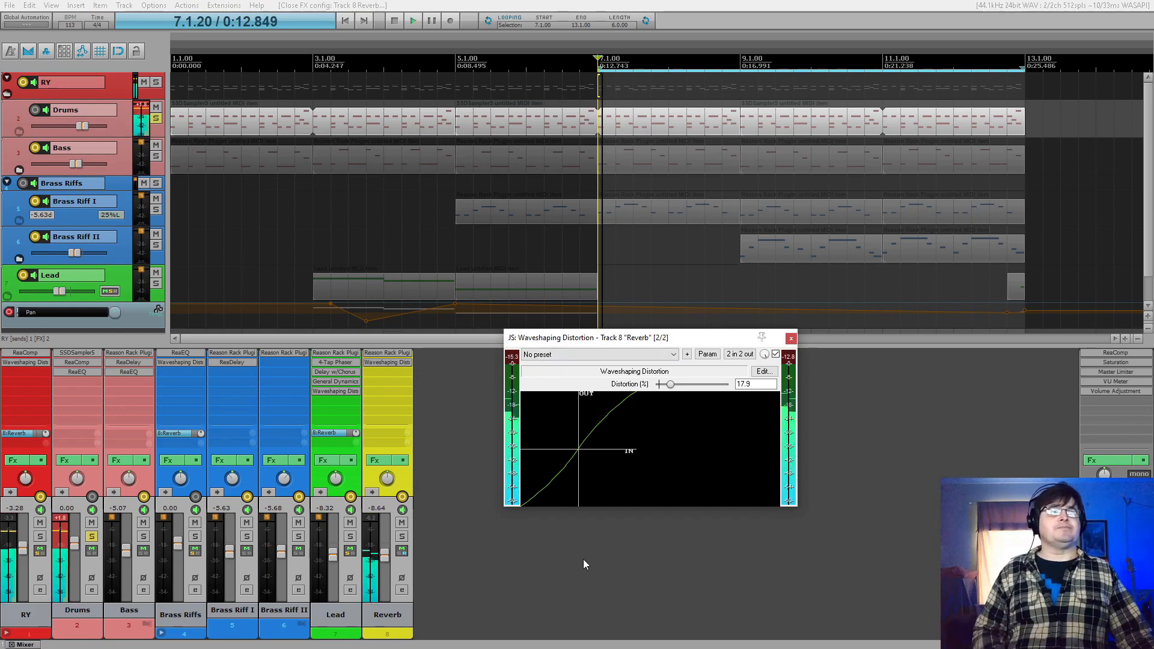
{"action": "left_click", "coordinate": [791, 338]}
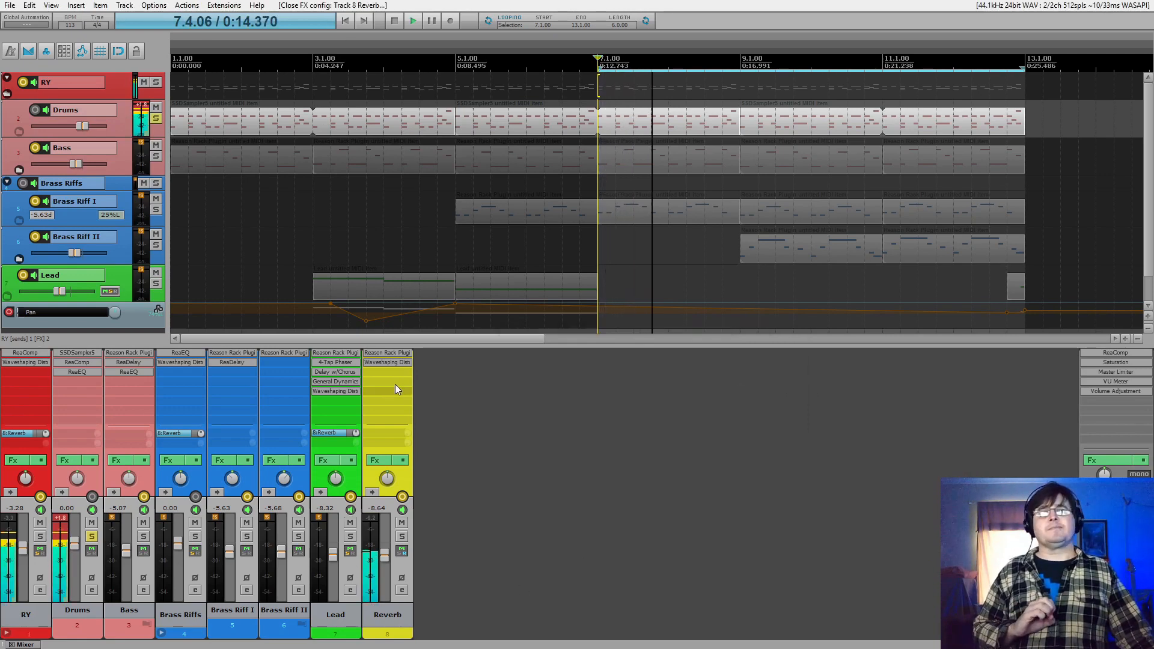
{"action": "left_click", "coordinate": [387, 353]}
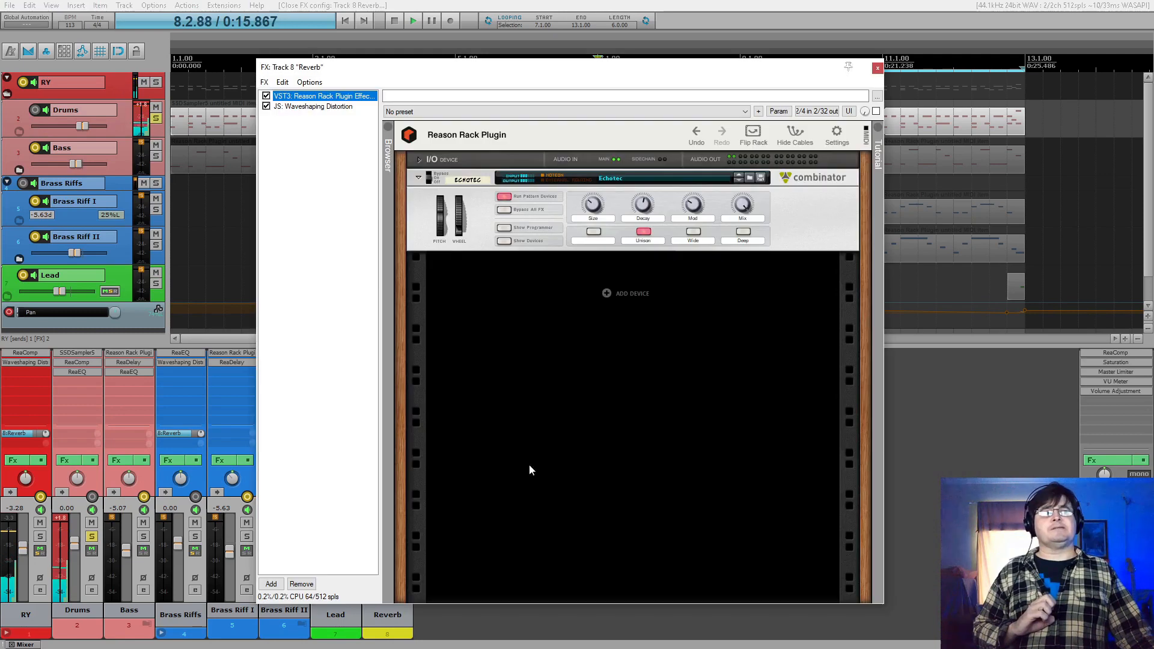
Compare the Reverb track with its Waveshaping Distortion bypassed and enabled during playback, and close its FX chain
{"action": "left_click", "coordinate": [266, 106]}
{"action": "left_click", "coordinate": [267, 106]}
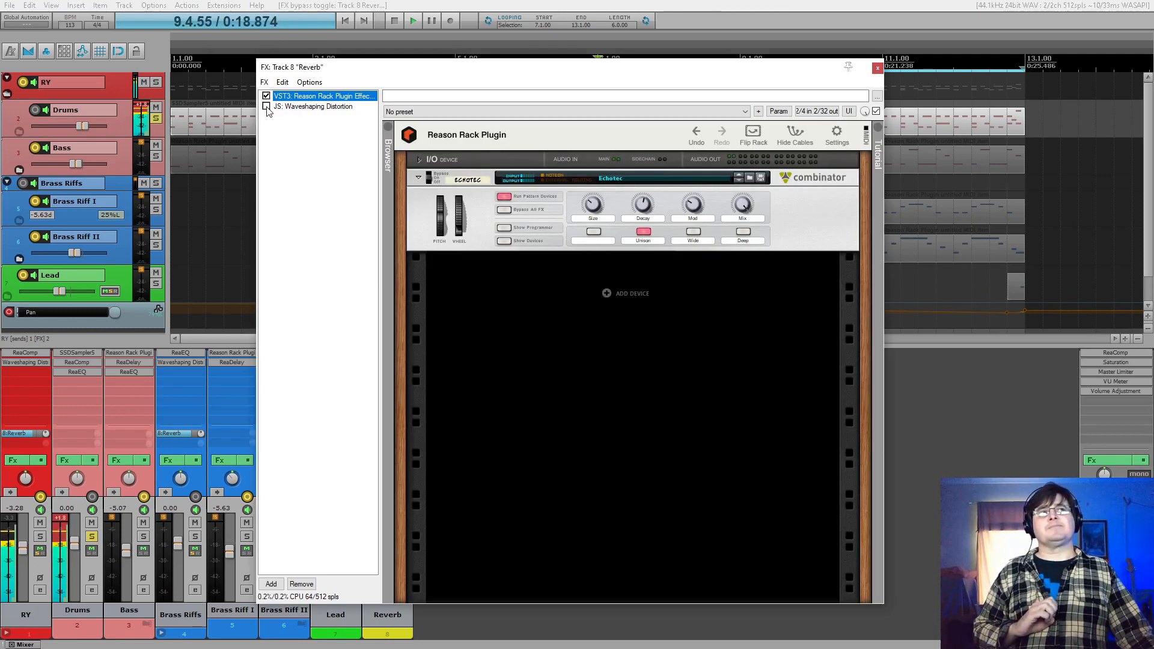
{"action": "left_click", "coordinate": [878, 68]}
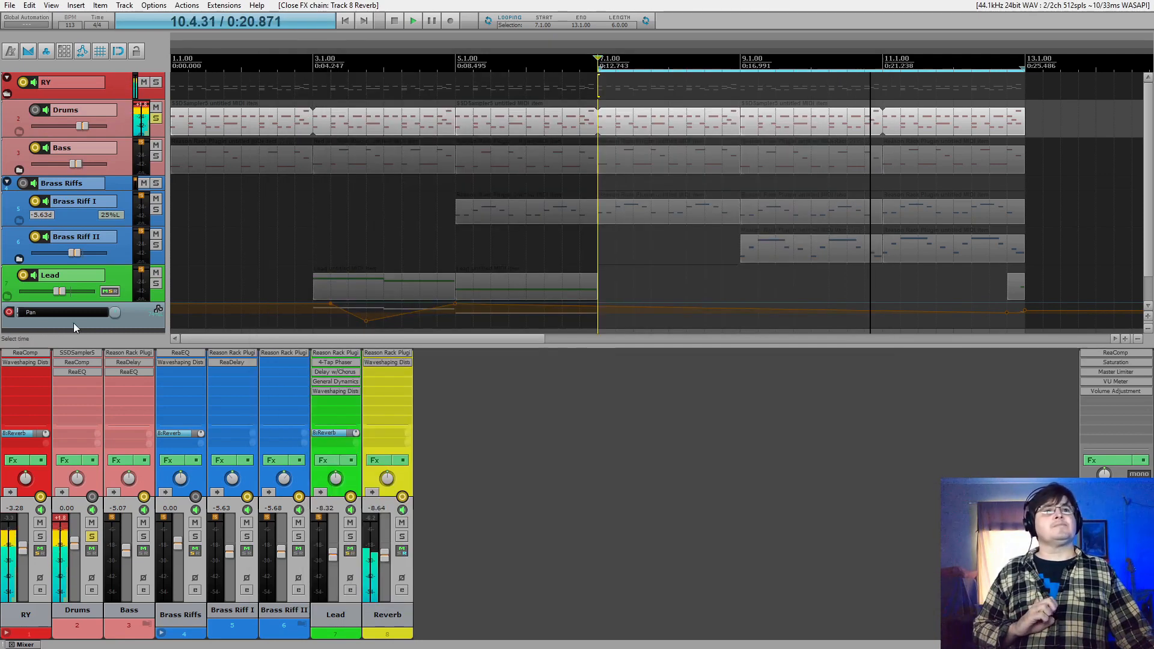
Compare the RY track with its Waveshaping Distortion bypassed and enabled, stop playback, and close its FX chain
{"action": "left_click", "coordinate": [24, 461]}
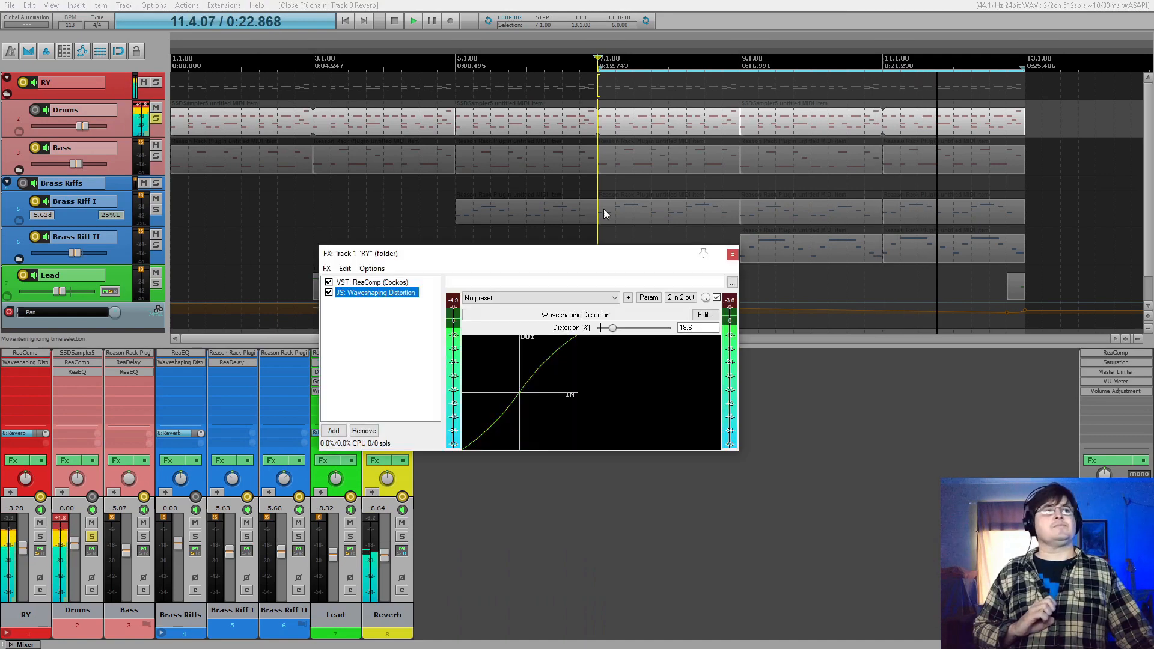
{"action": "left_click", "coordinate": [328, 292]}
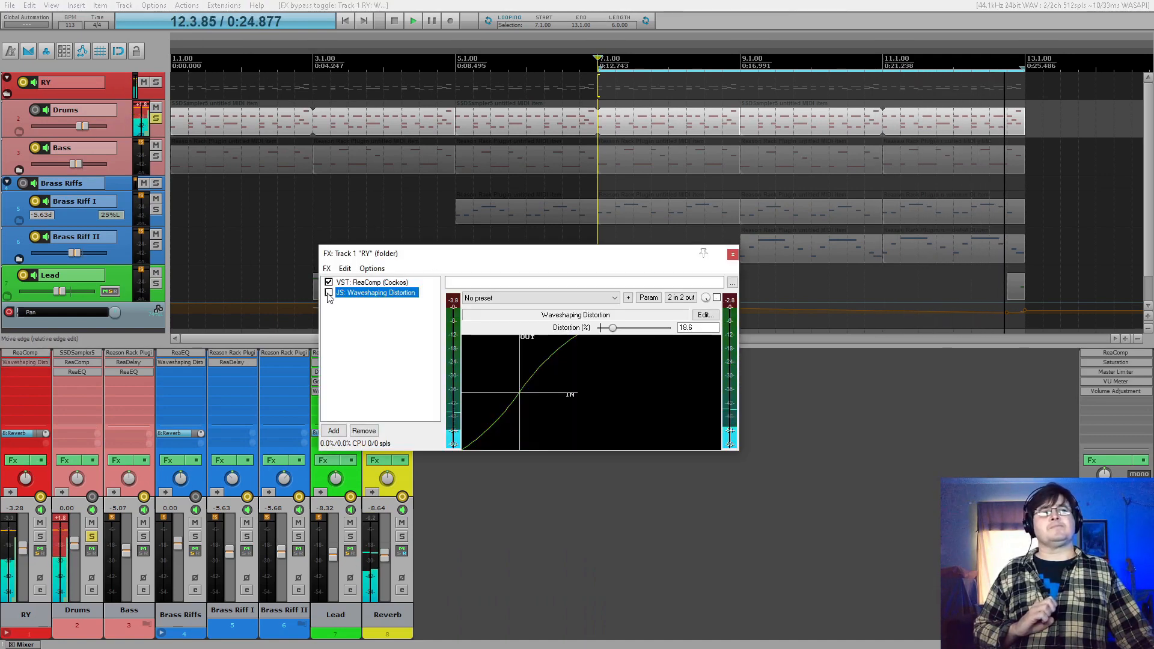
{"action": "left_click", "coordinate": [329, 292]}
{"action": "key", "text": "space"}
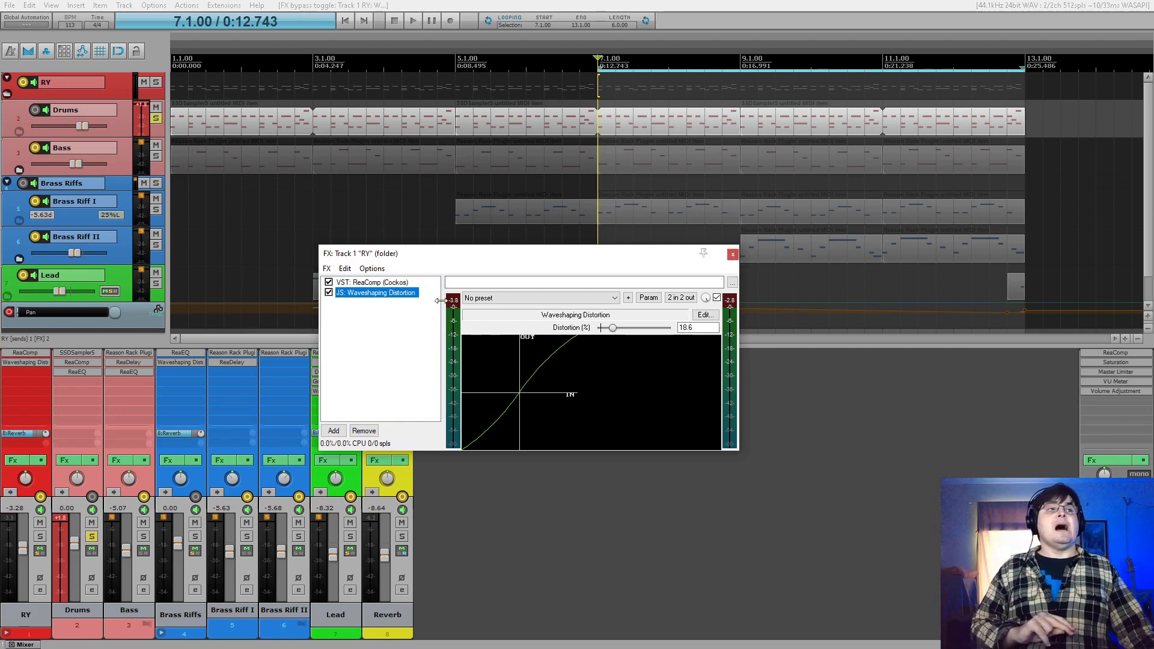
{"action": "left_click", "coordinate": [732, 256]}
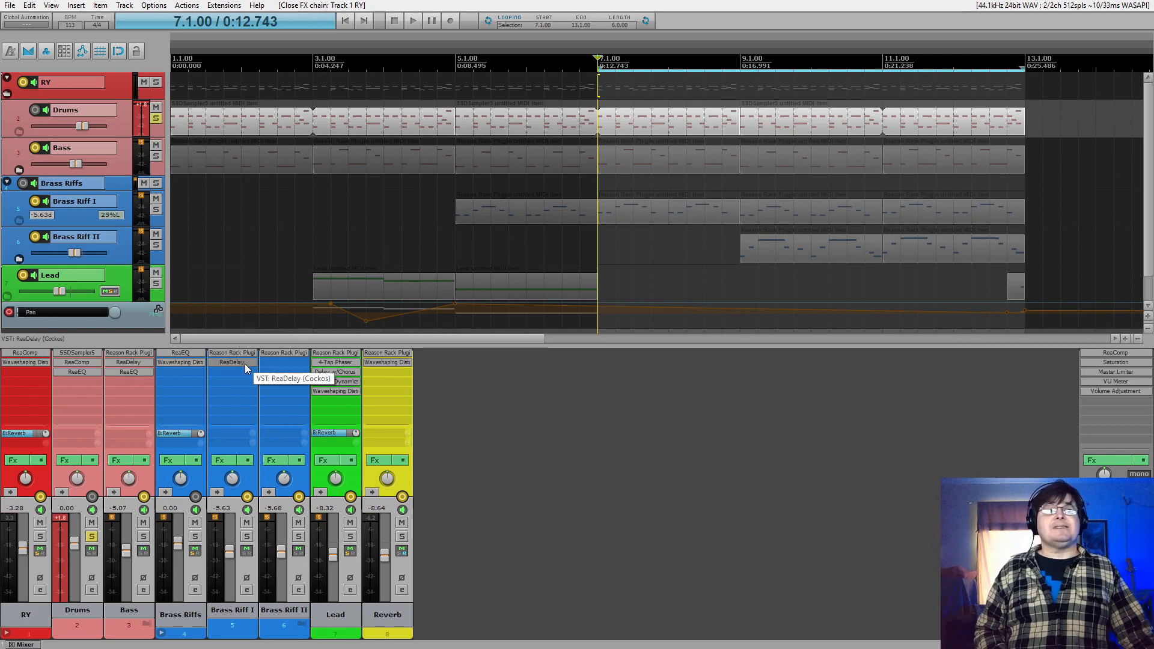
Open the Lead track's FX chain, move its window clear of the tracks, and unsolo the Drums track
{"action": "left_click", "coordinate": [327, 459]}
{"action": "left_click_drag", "start_coordinate": [763, 139], "coordinate": [604, 359]}
{"action": "left_click", "coordinate": [91, 535]}
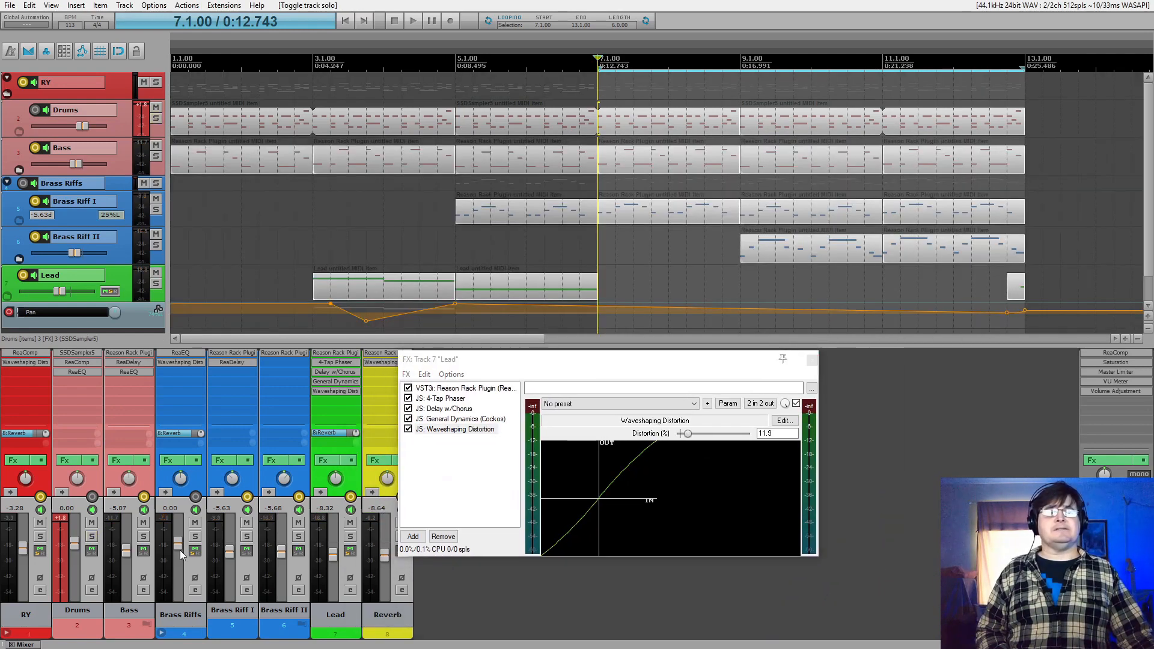
Play the Lead track soloed, jump the edit cursor to 9.1.00, and unsolo the track during playback
{"action": "left_click", "coordinate": [350, 536]}
{"action": "key", "text": "space"}
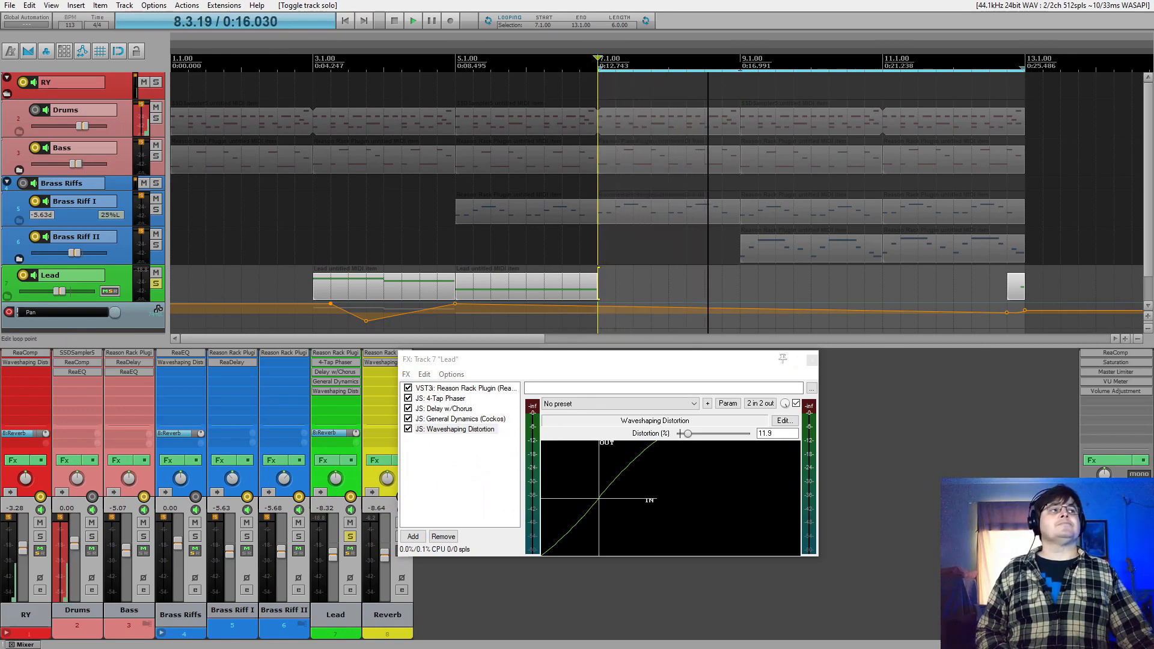
{"action": "left_click", "coordinate": [739, 70]}
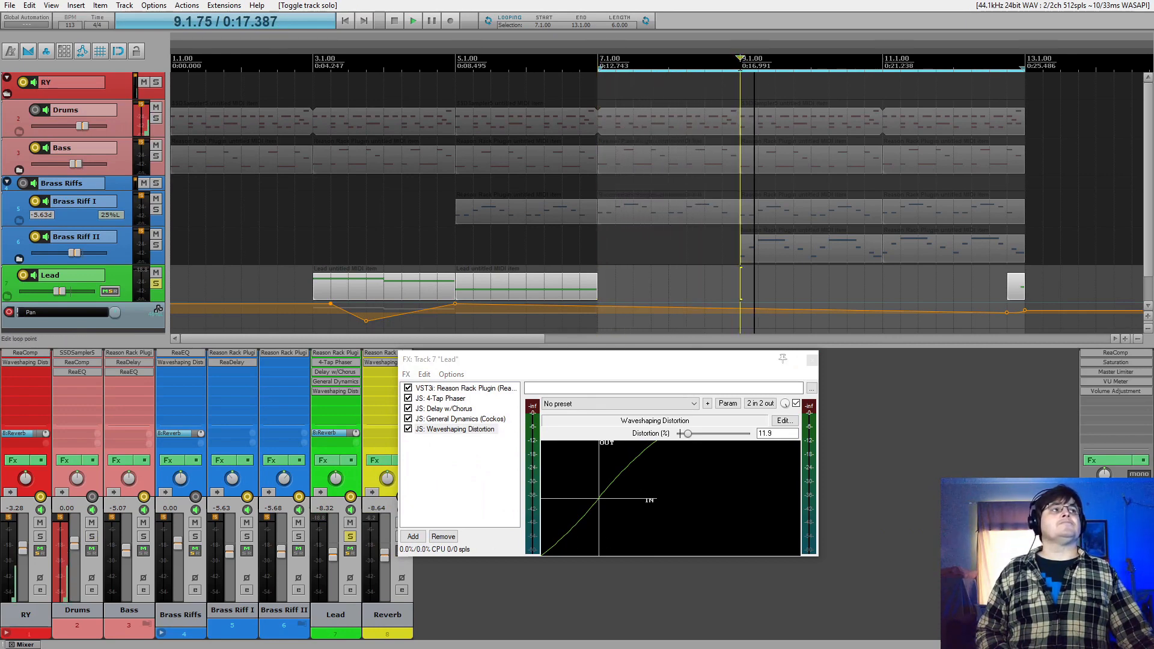
{"action": "left_click", "coordinate": [351, 537]}
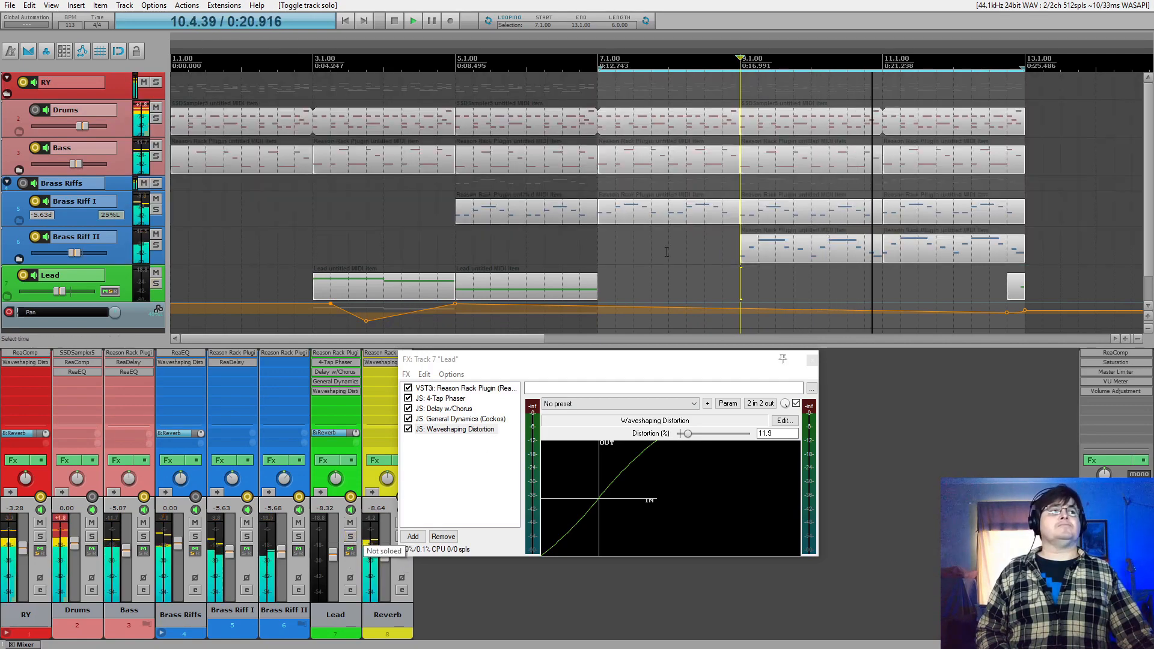
Check more of the arrangement's timeline, stop playback, and close the Lead track's FX chain
{"action": "scroll", "coordinate": [524, 280], "scroll_direction": "down", "scroll_amount": 3}
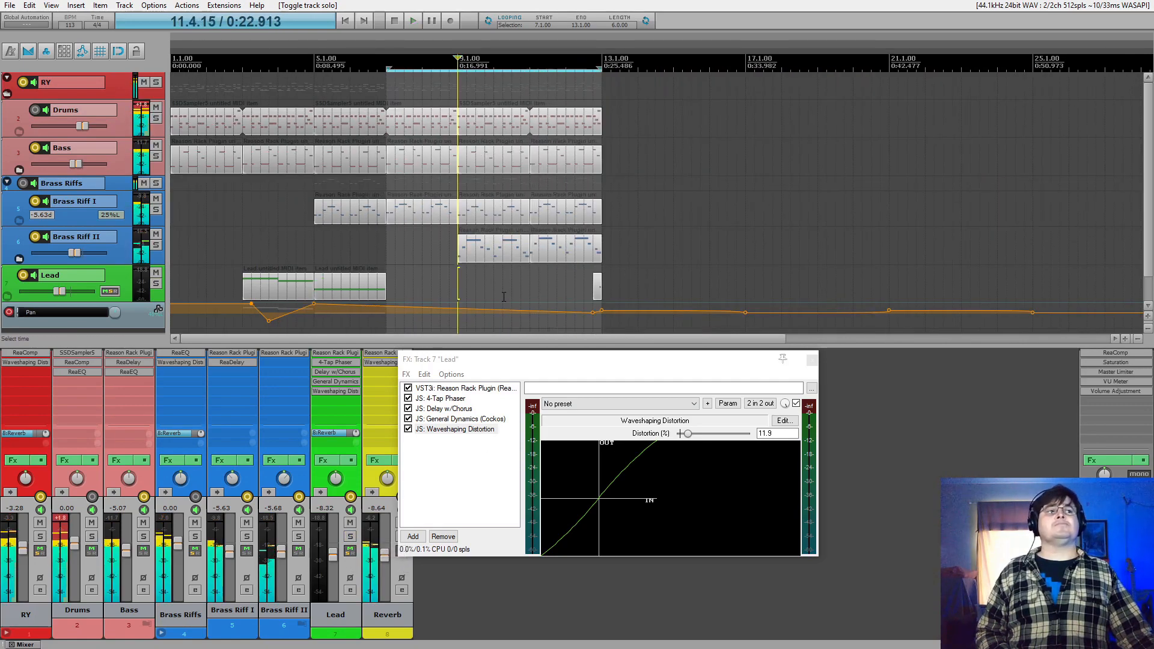
{"action": "key", "text": "space"}
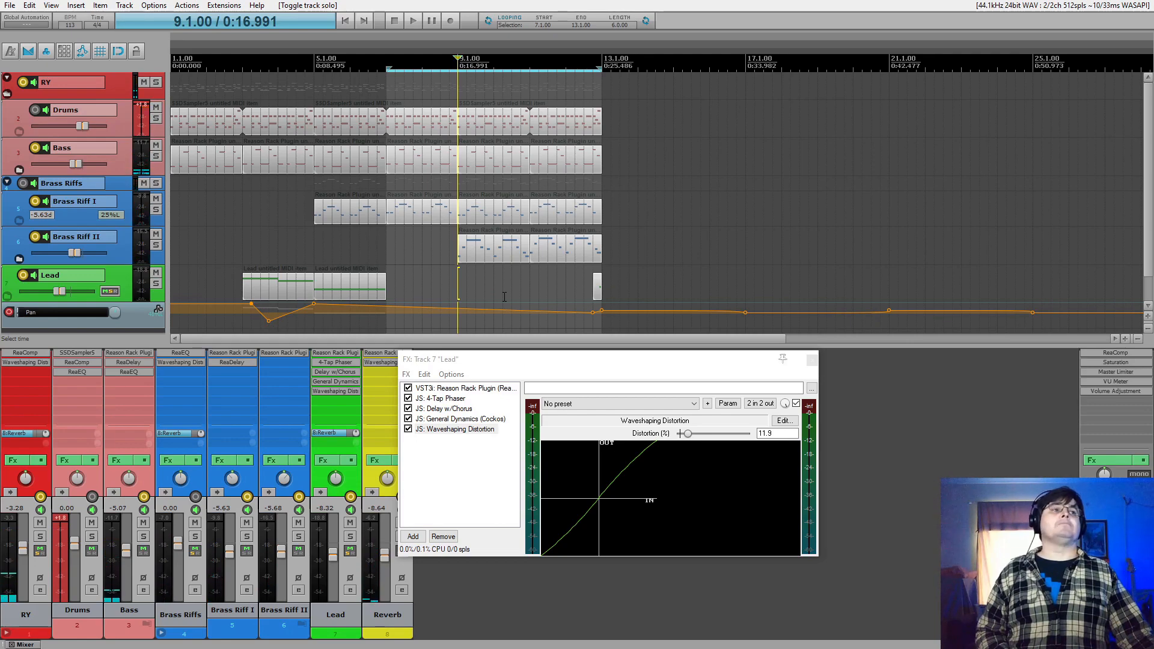
{"action": "scroll", "coordinate": [504, 297], "scroll_direction": "up", "scroll_amount": 3}
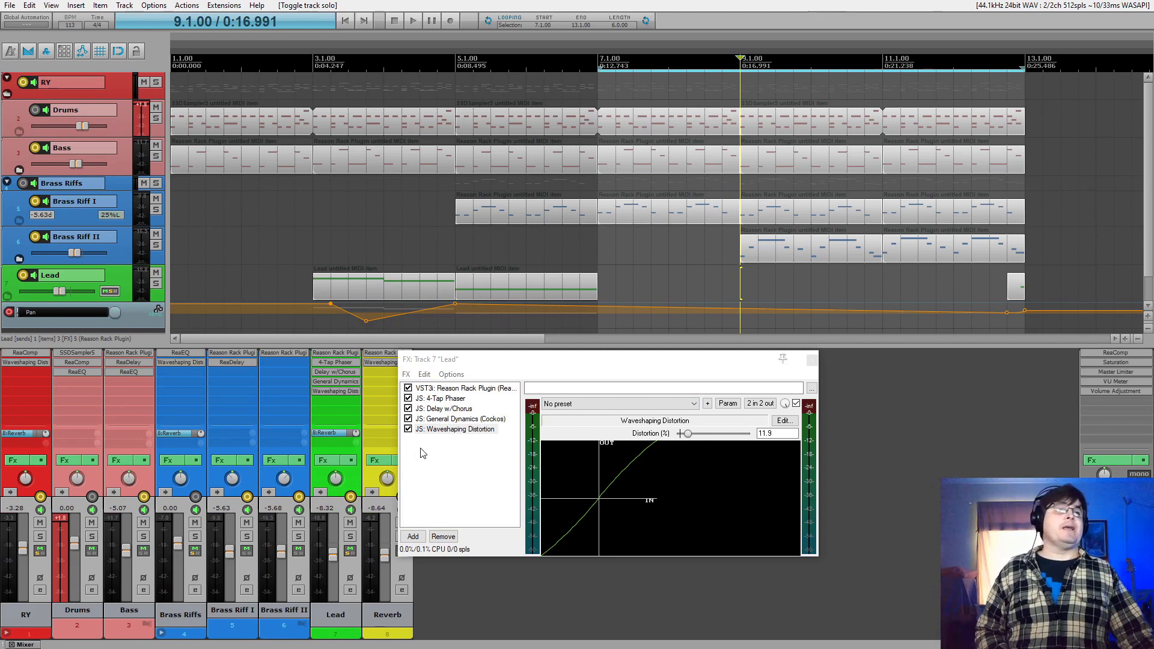
{"action": "left_click", "coordinate": [812, 362]}
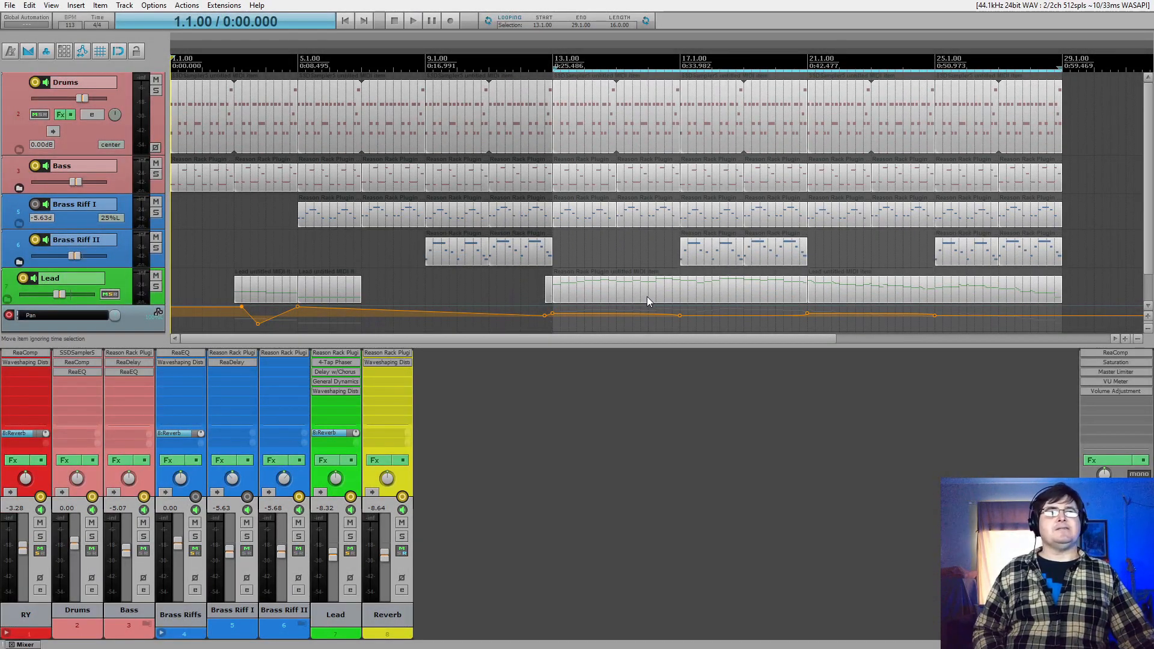
Examine the Lead track's MIDI item starting at bar 13 in the MIDI editor with the other tracks' notes visible, and close the editor
{"action": "left_click", "coordinate": [553, 67]}
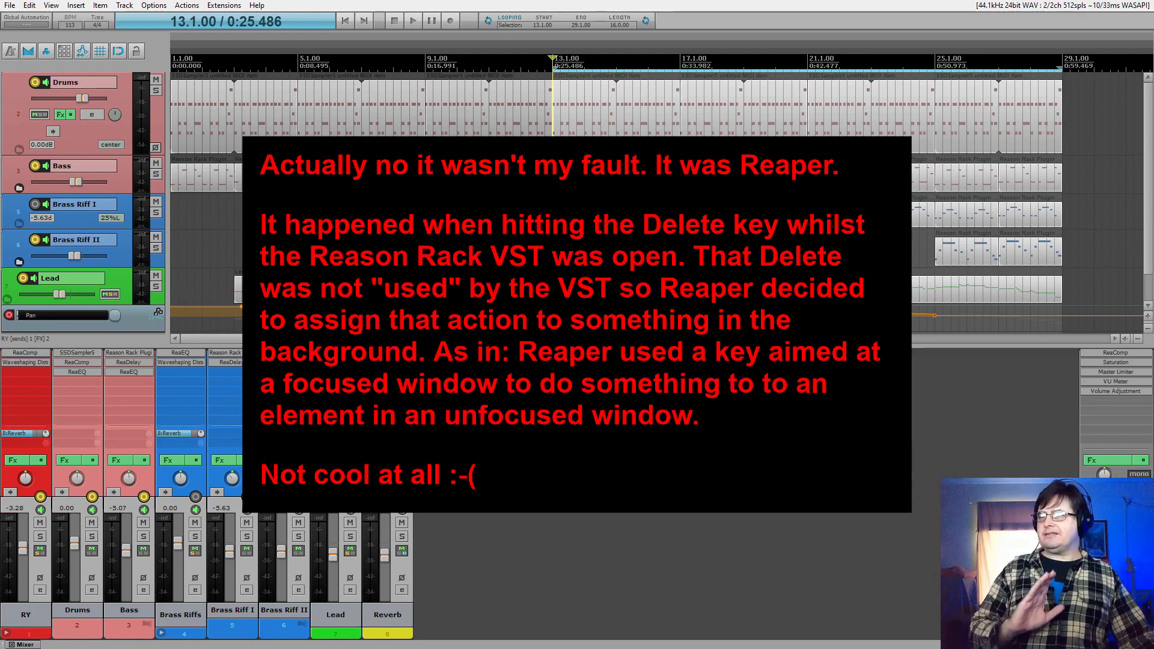
{"action": "double_click", "coordinate": [712, 289]}
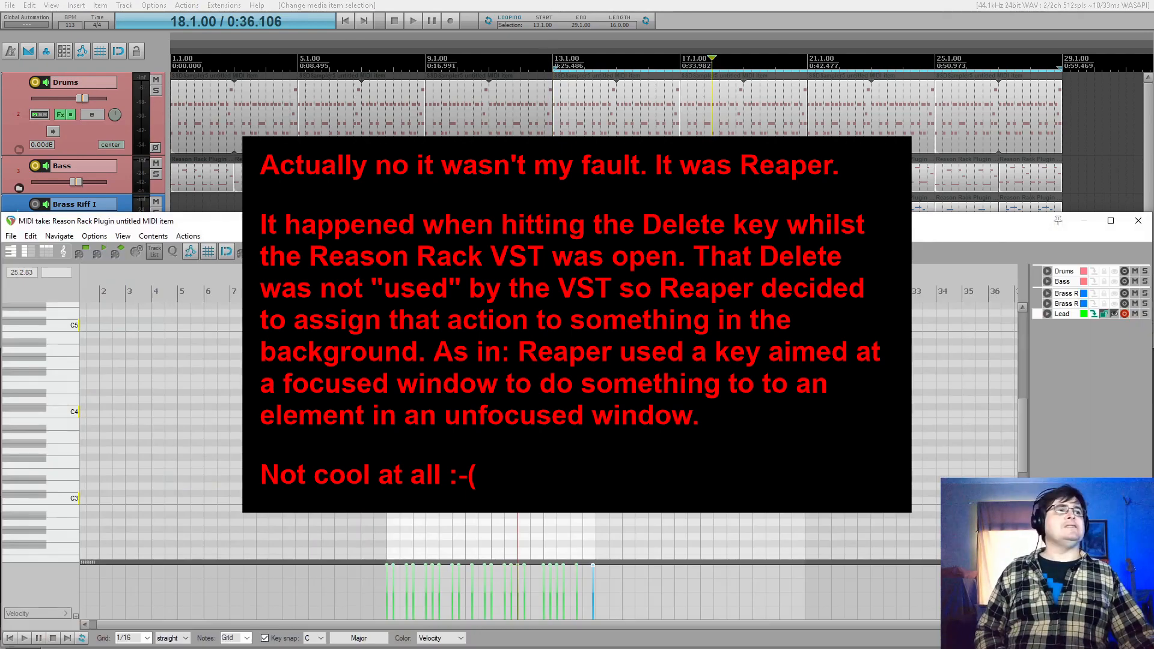
{"action": "scroll", "coordinate": [547, 430], "scroll_direction": "up", "scroll_amount": 2}
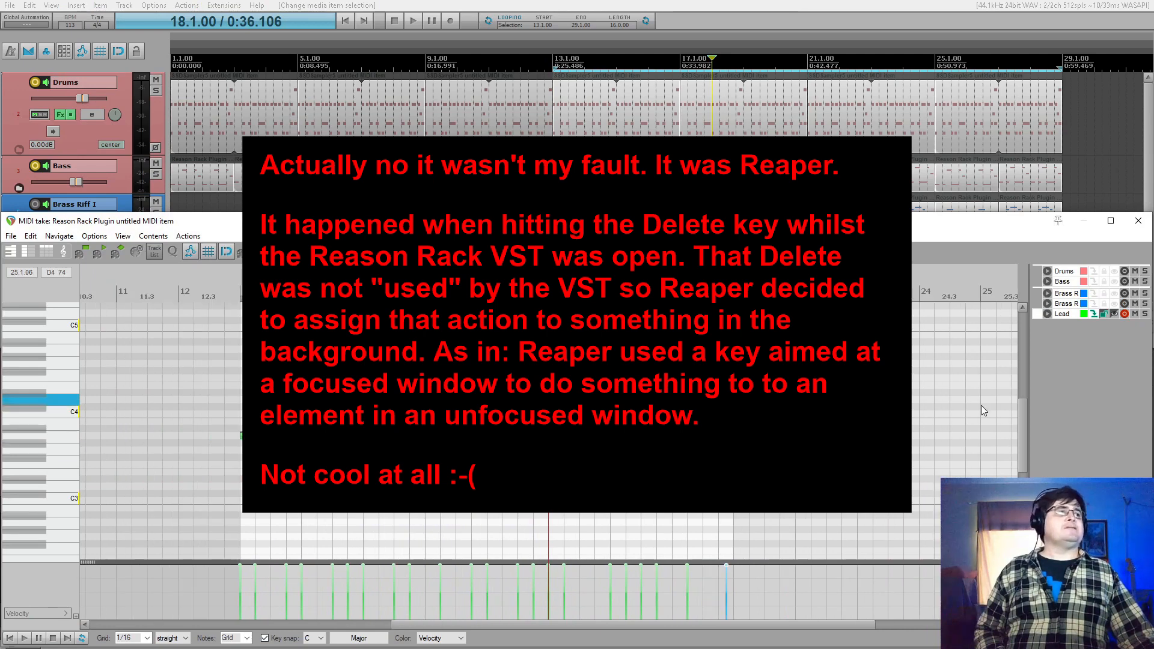
{"action": "left_click_drag", "start_coordinate": [1021, 407], "coordinate": [1038, 359]}
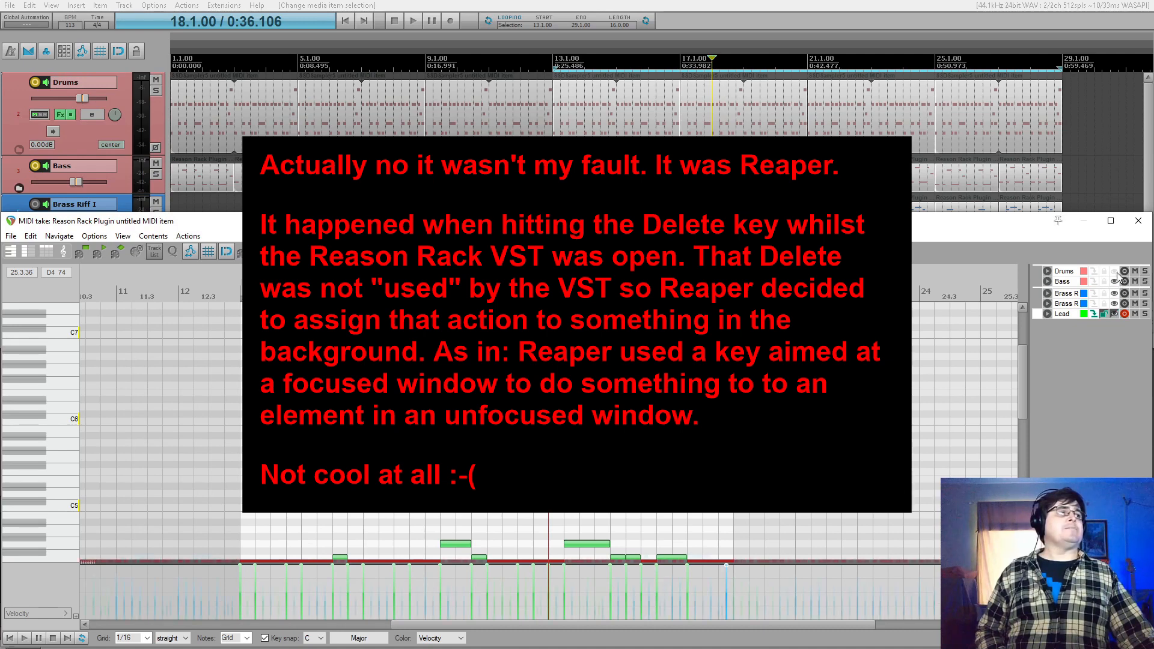
{"action": "scroll", "coordinate": [541, 432], "scroll_direction": "down", "scroll_amount": 2}
{"action": "scroll", "coordinate": [541, 431], "scroll_direction": "up", "scroll_amount": 2}
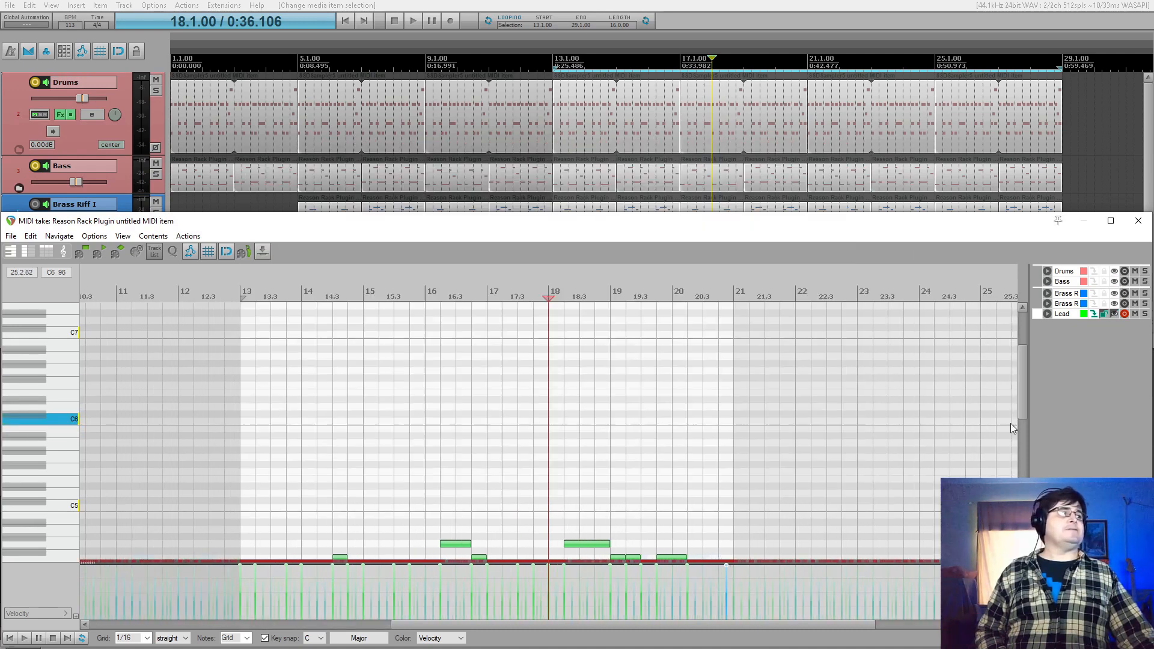
{"action": "scroll", "coordinate": [541, 432], "scroll_direction": "down", "scroll_amount": 5}
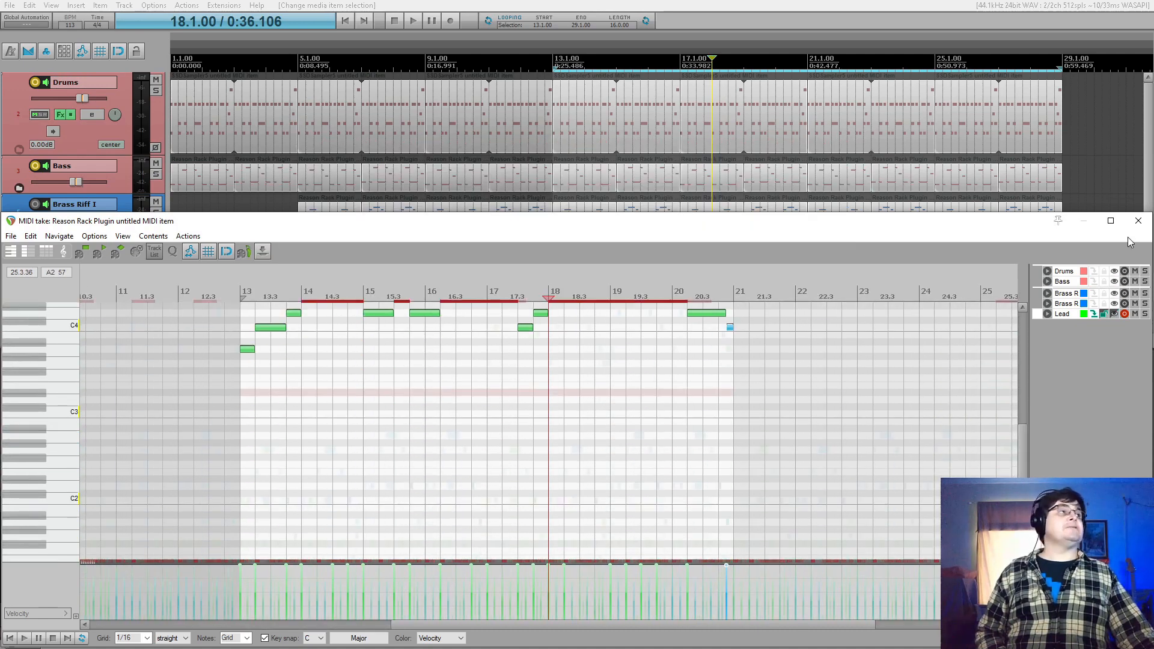
{"action": "left_click", "coordinate": [1138, 221]}
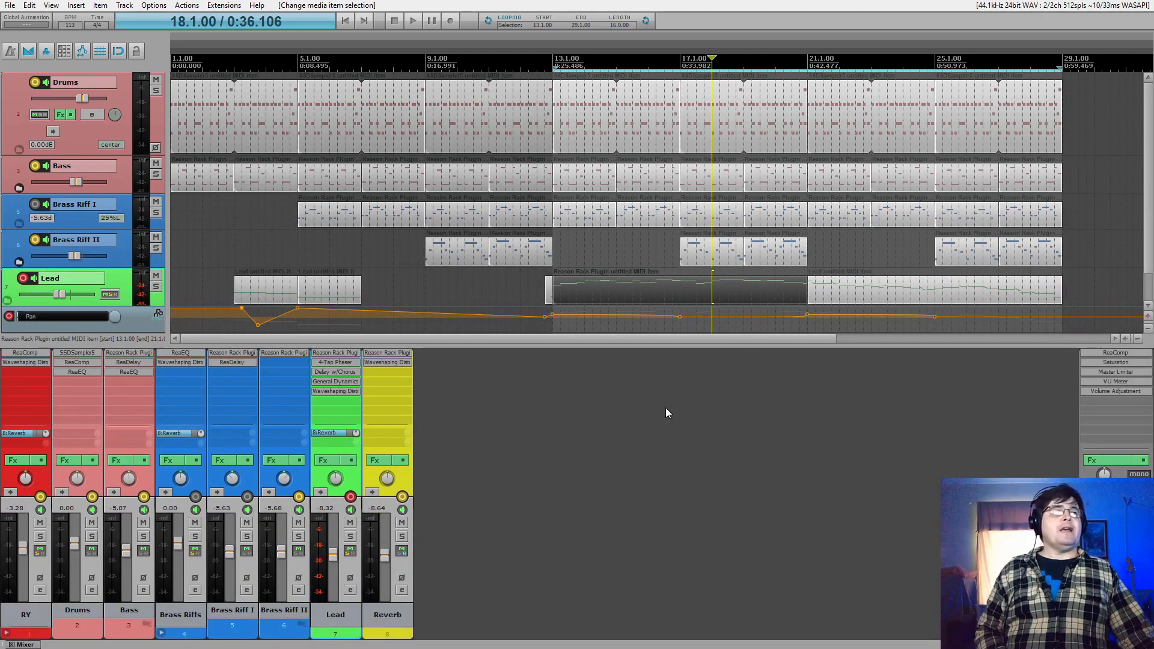
Deselect the Lead item and place the edit cursor at 12.4.00, at the start of the Lead track's second section
{"action": "left_click", "coordinate": [666, 410]}
{"action": "left_click", "coordinate": [511, 282]}
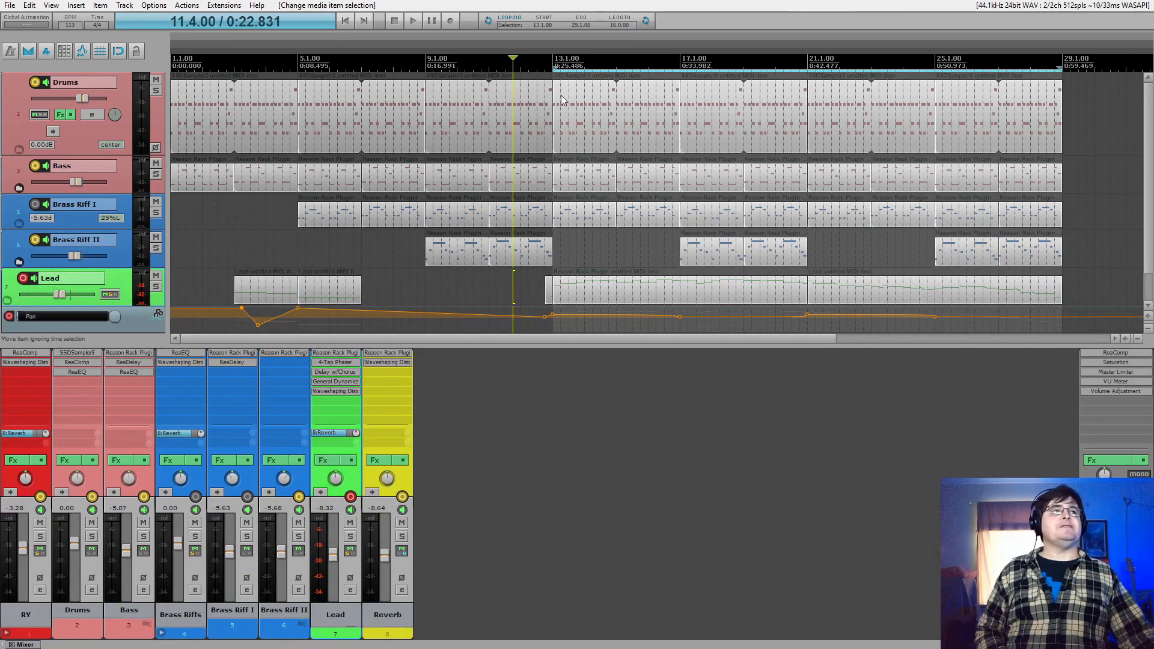
{"action": "left_click", "coordinate": [544, 288]}
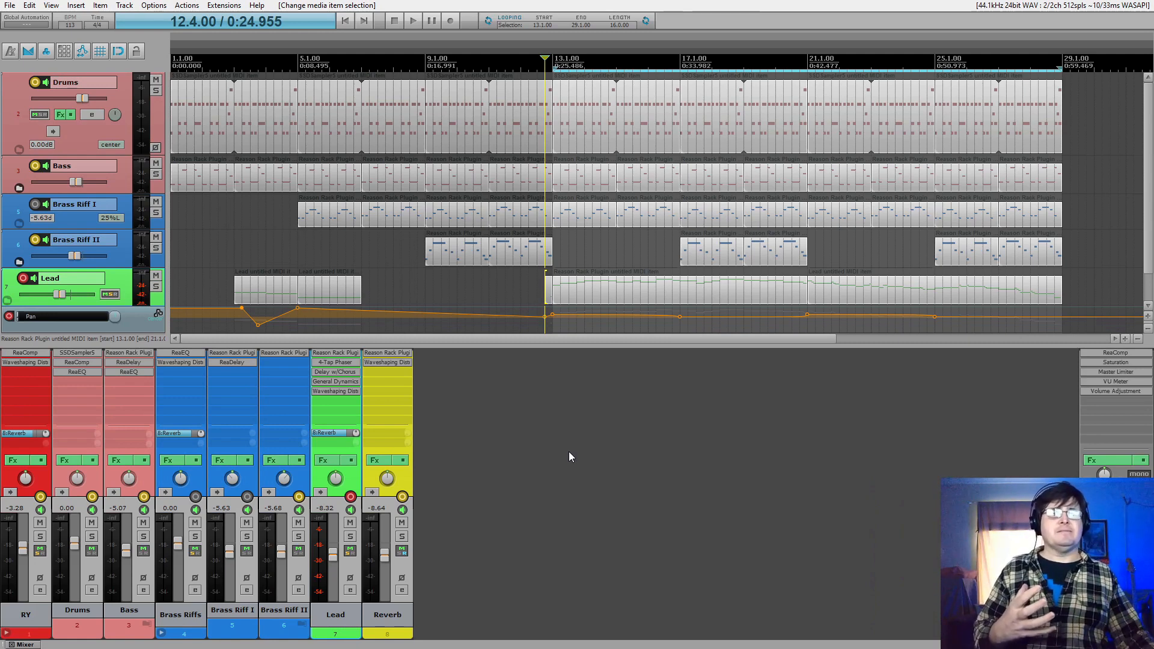
Turn on automatic record-arm when selected for the Brass Riff I track
{"action": "right_click", "coordinate": [250, 484]}
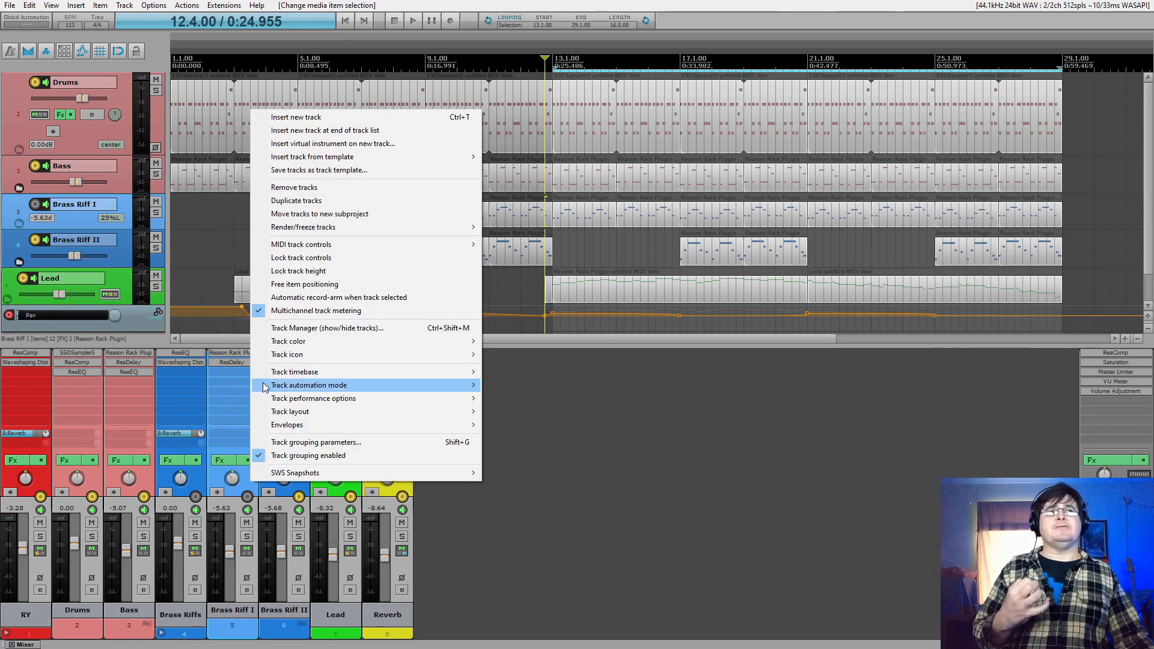
{"action": "left_click", "coordinate": [296, 297]}
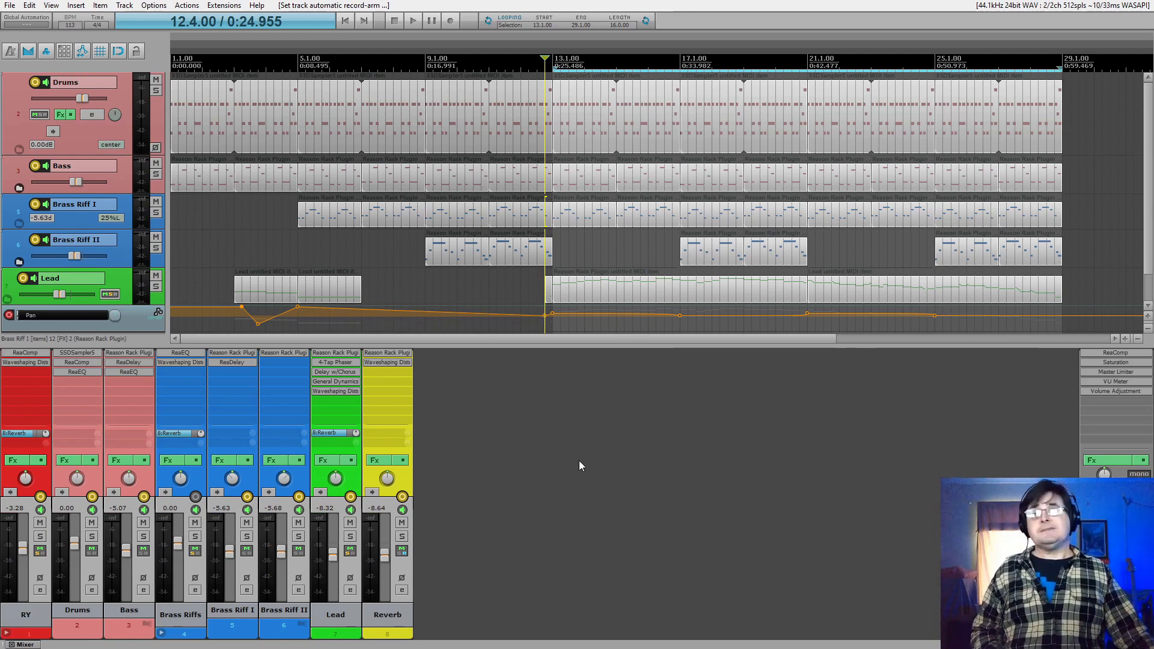
Start playback from 12.4.00, solo the Lead track, and open its FX chain at the Waveshaping Distortion
{"action": "key", "text": "space"}
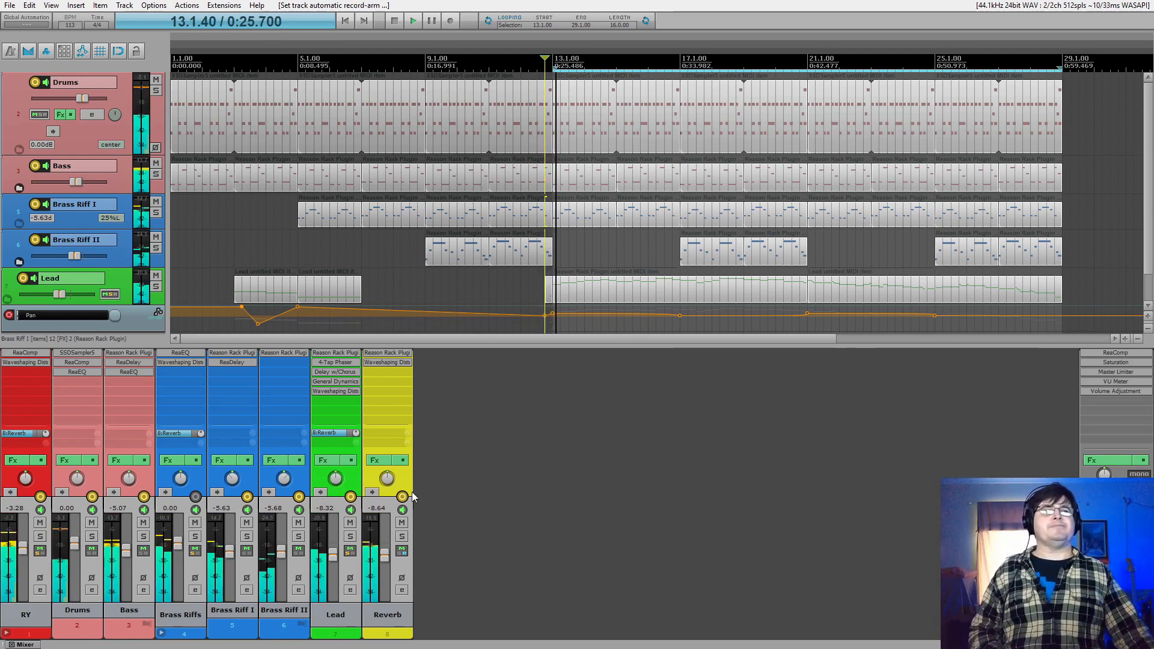
{"action": "left_click", "coordinate": [350, 536]}
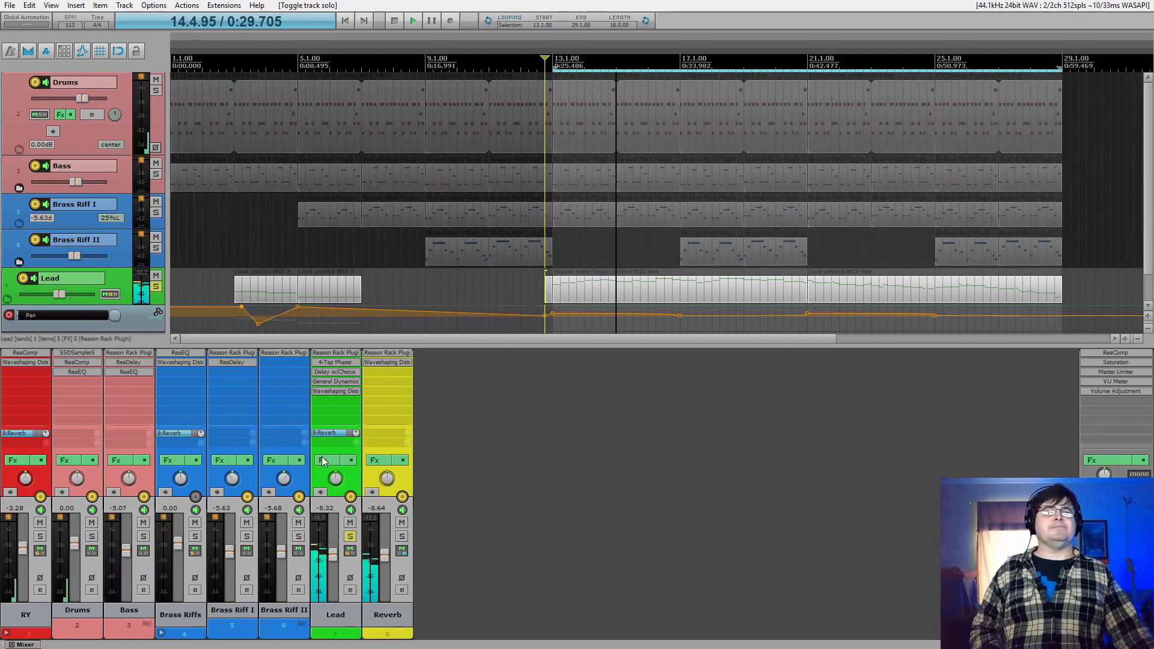
{"action": "left_click", "coordinate": [335, 391]}
{"action": "left_click_drag", "start_coordinate": [716, 145], "coordinate": [646, 307]}
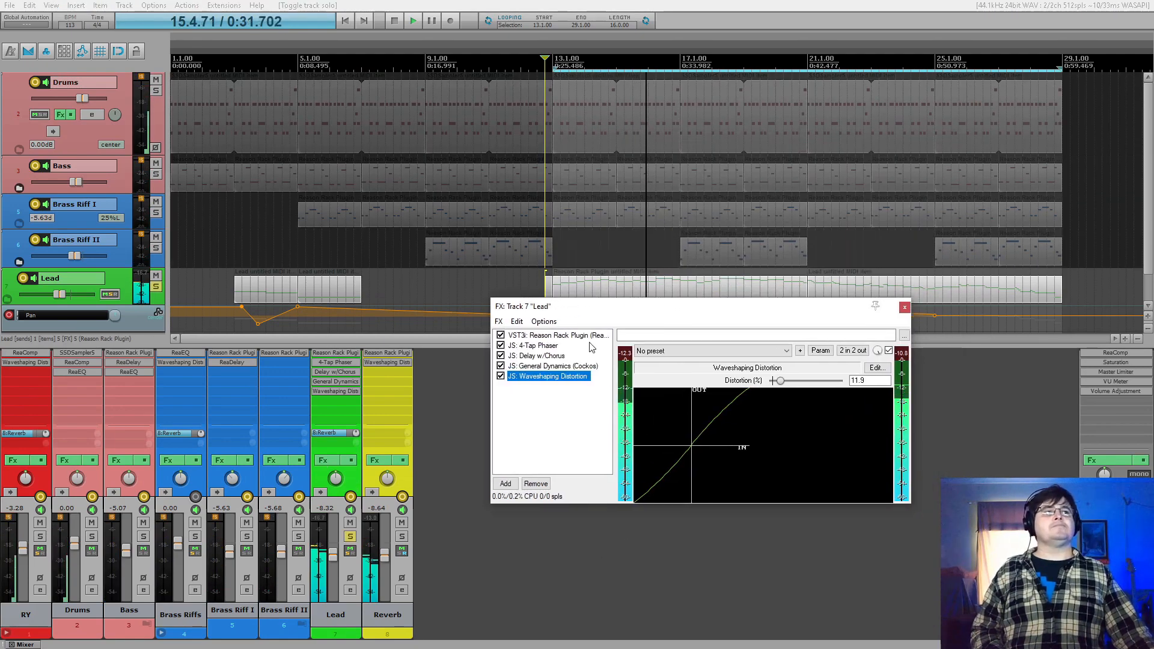
View the Reason Rack Plugin in the Lead track's FX chain during playback, and stop playback
{"action": "left_click", "coordinate": [549, 336]}
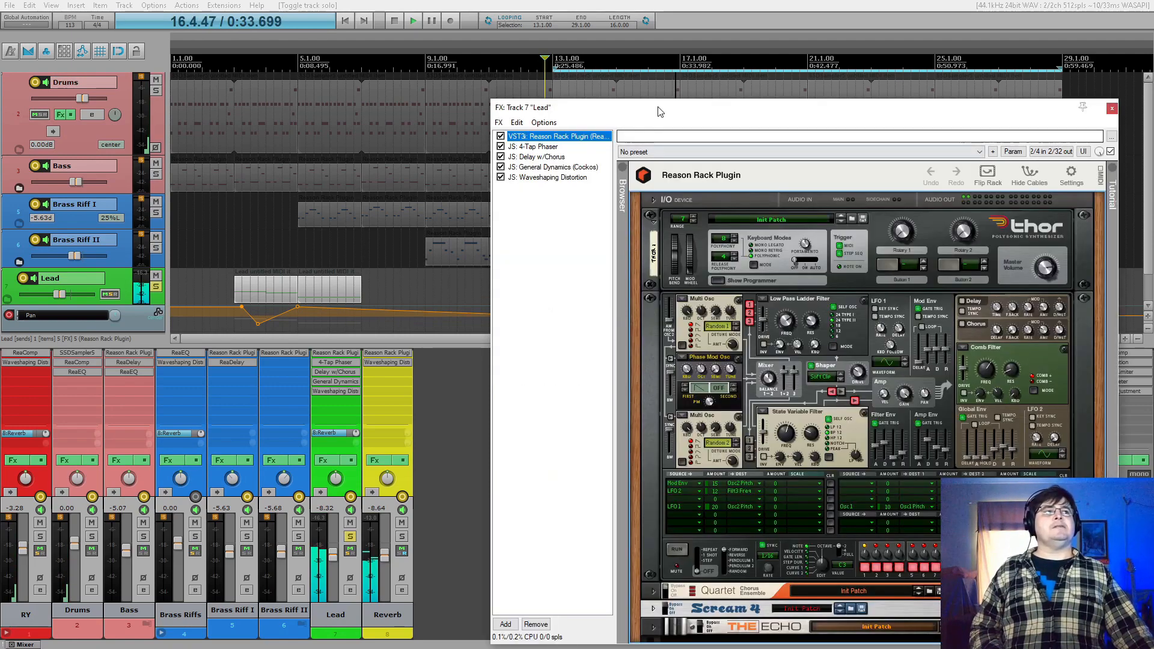
{"action": "left_click_drag", "start_coordinate": [659, 111], "coordinate": [445, 50]}
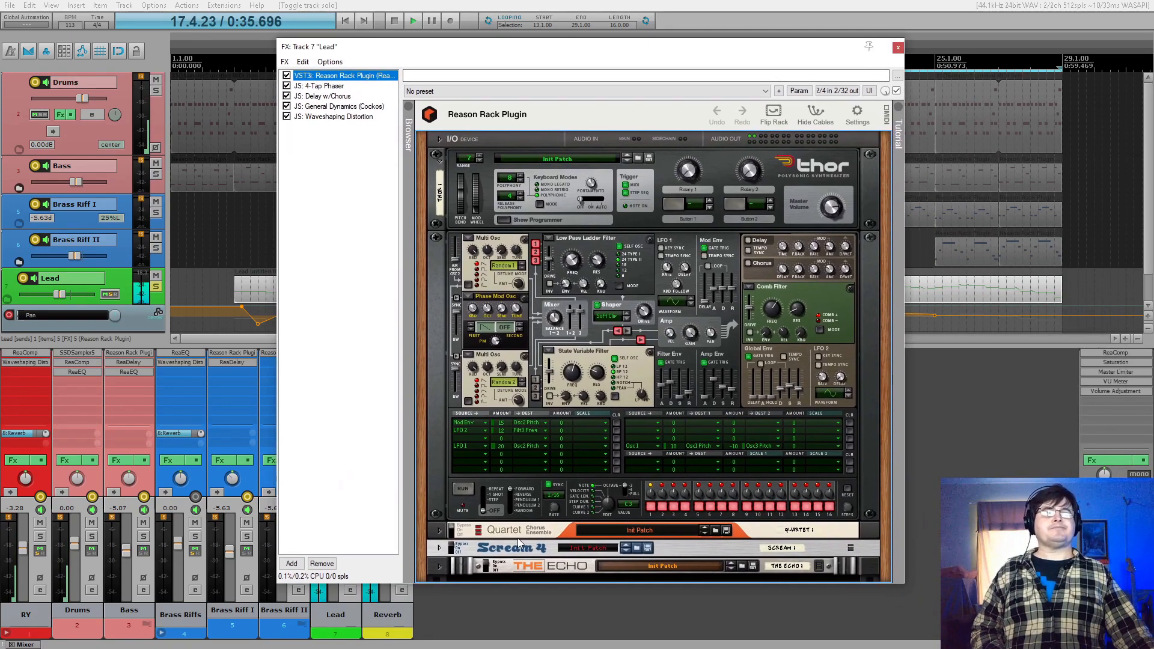
{"action": "key", "text": "space"}
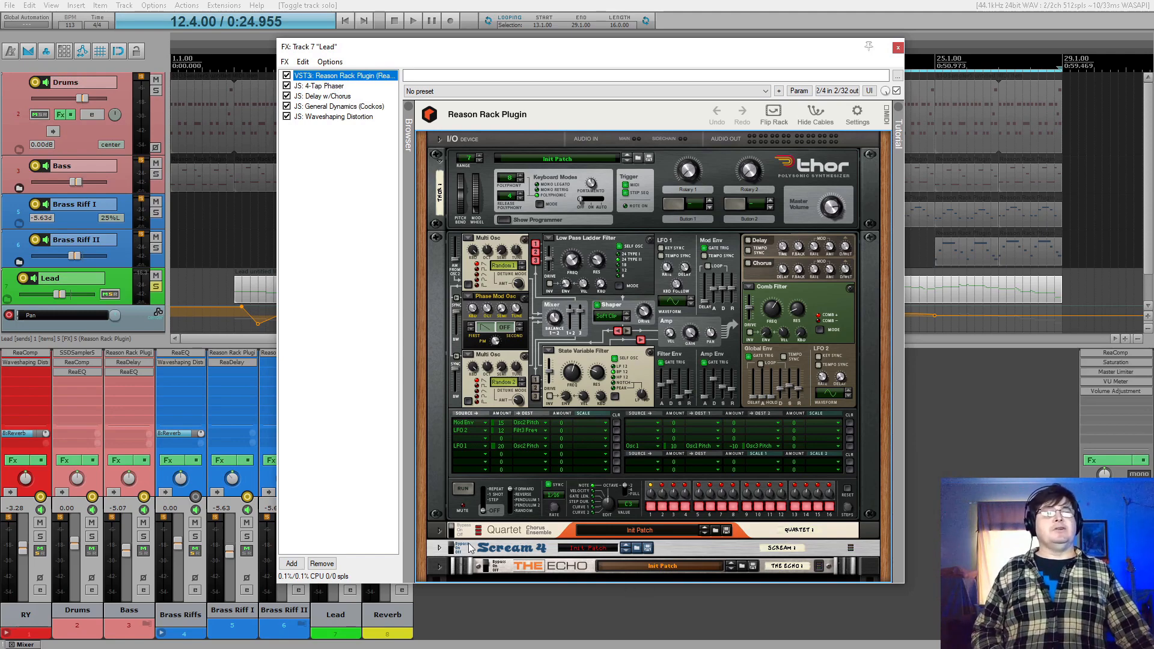
Show the Lead's 4-Tap Phaser, bypass Delay w/Chorus, General Dynamics and Waveshaping Distortion during playback, and stop playback
{"action": "left_click", "coordinate": [328, 88]}
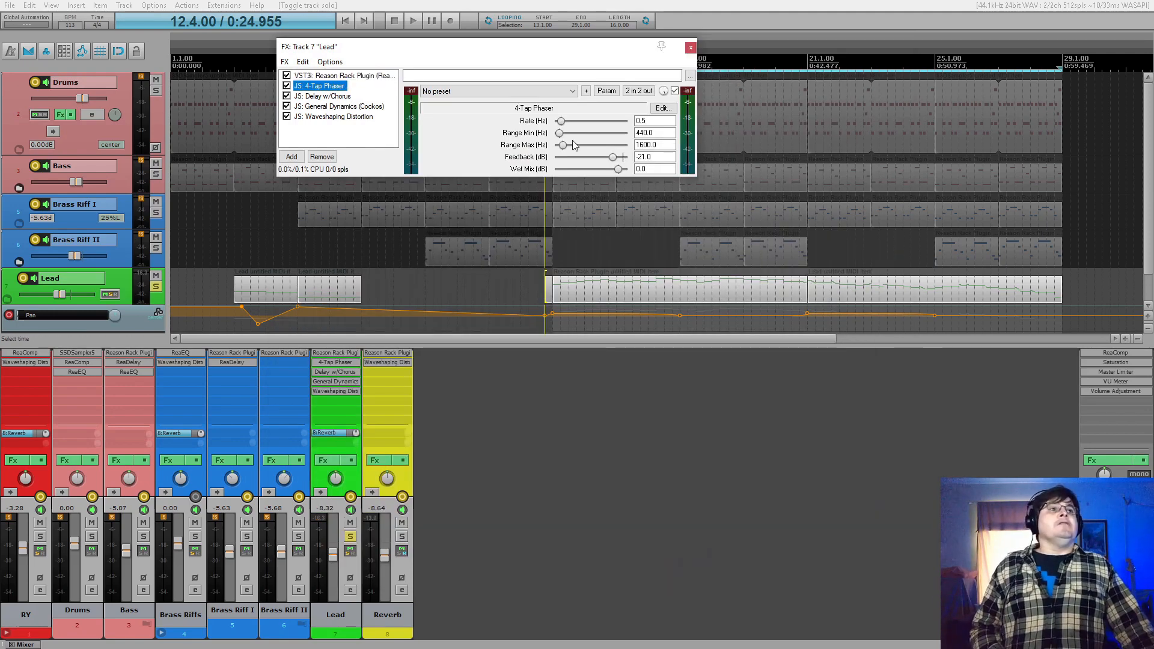
{"action": "key", "text": "space"}
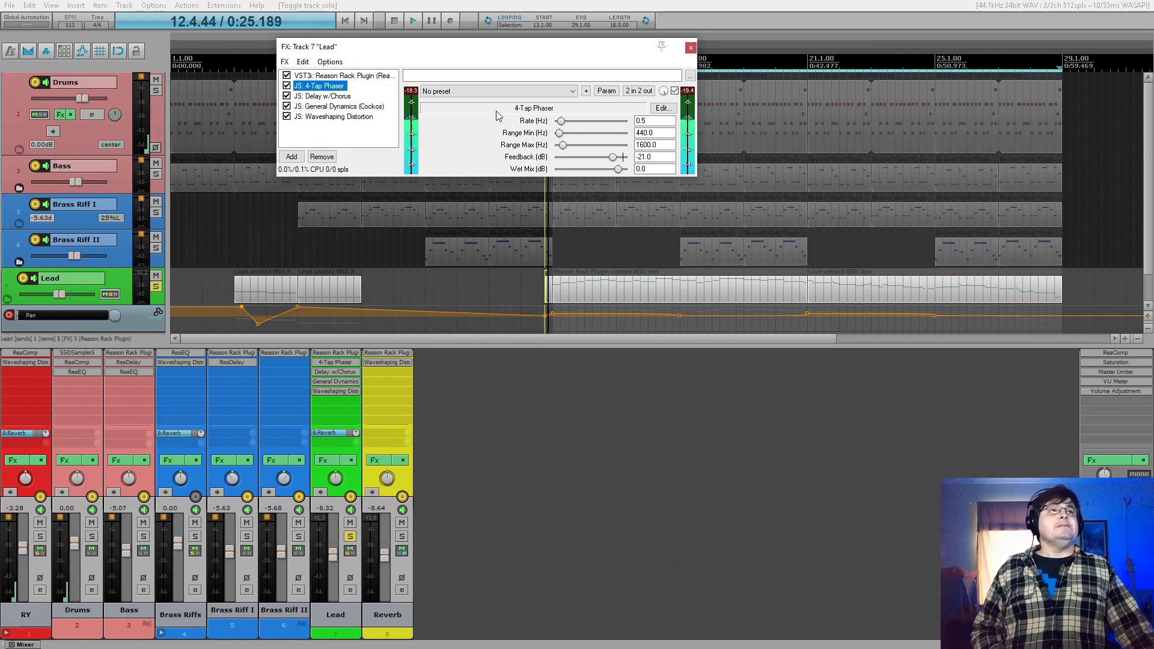
{"action": "left_click", "coordinate": [287, 96]}
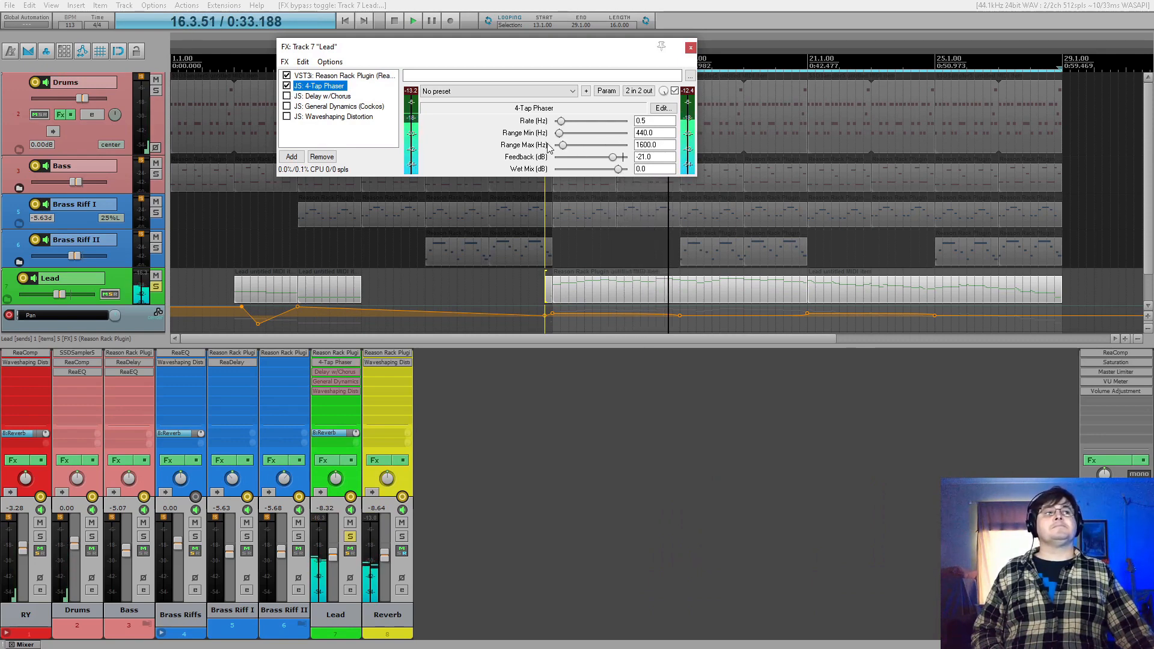
{"action": "key", "text": "space"}
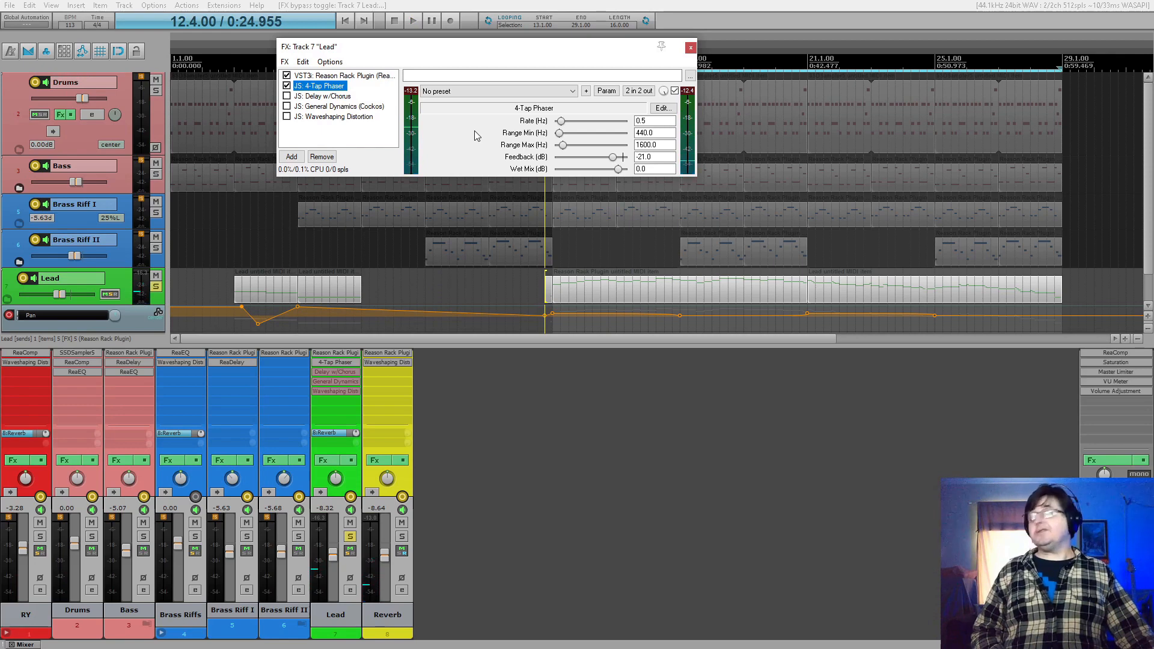
Re-enable Delay w/Chorus in the Lead track's FX chain, show its settings, and audition it from 12.4.00
{"action": "left_click", "coordinate": [299, 97]}
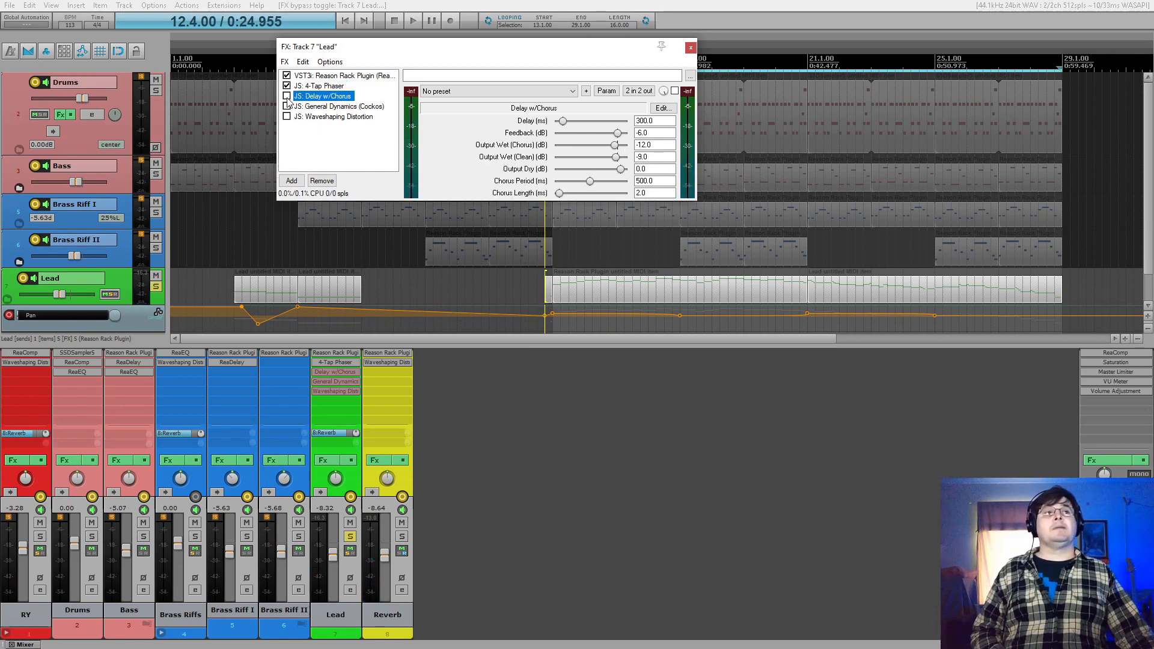
{"action": "left_click", "coordinate": [287, 96]}
{"action": "key", "text": "space"}
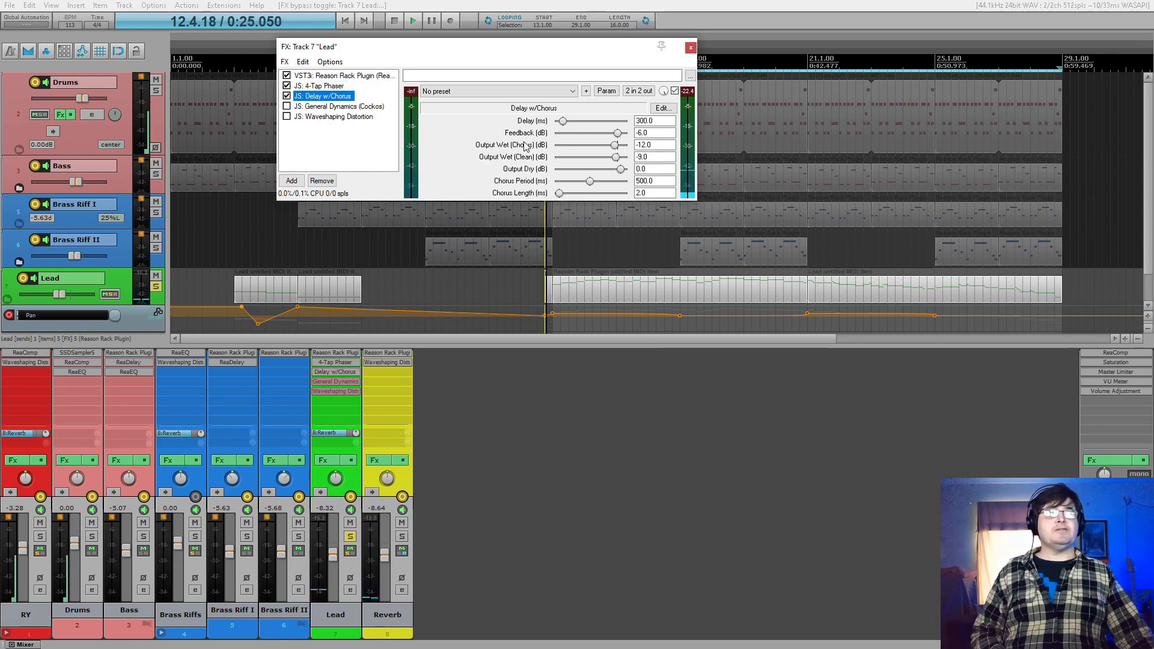
{"action": "key", "text": "space"}
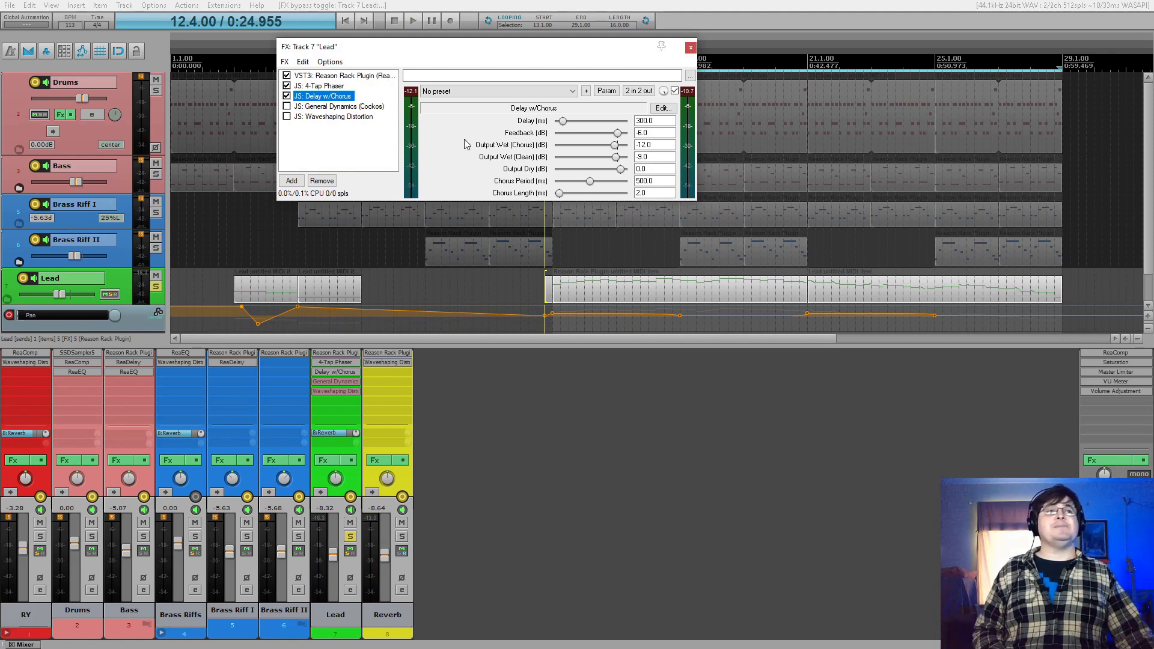
Re-enable General Dynamics (Cockos) on the Lead track during playback, and stop playback
{"action": "key", "text": "space"}
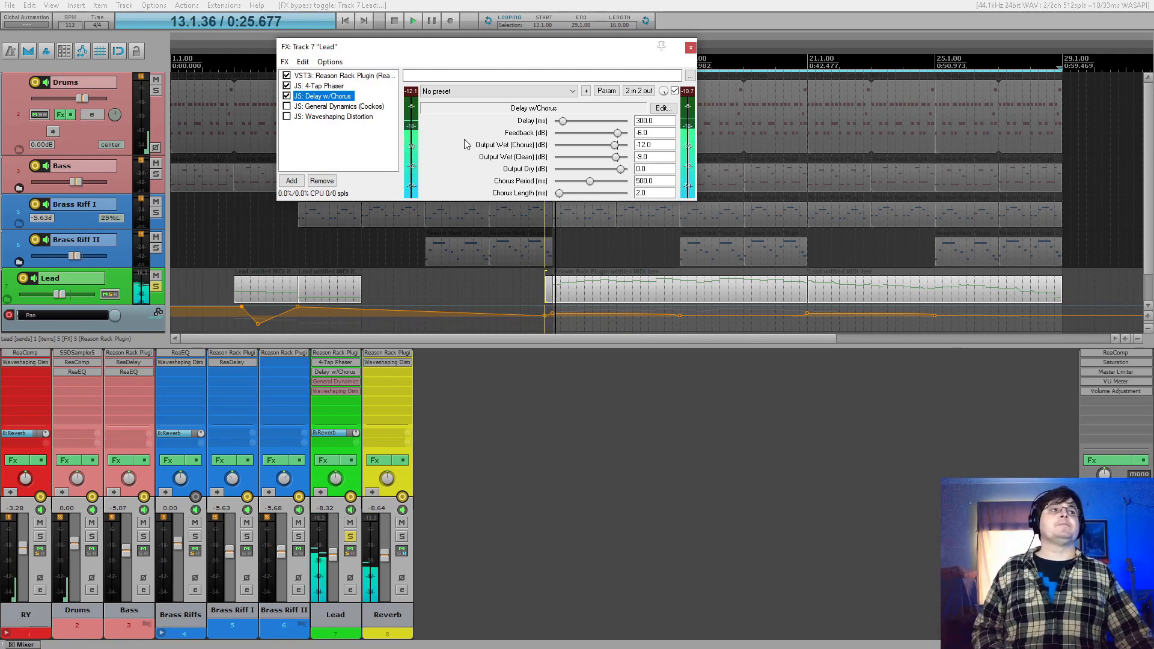
{"action": "left_click", "coordinate": [286, 106]}
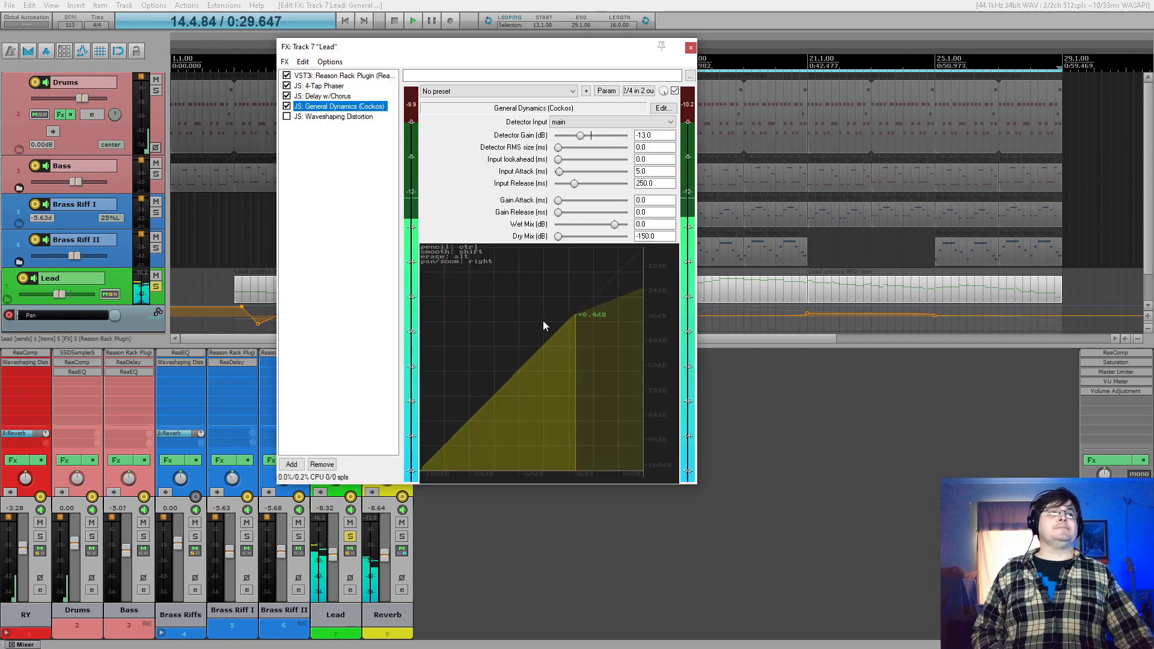
{"action": "key", "text": "space"}
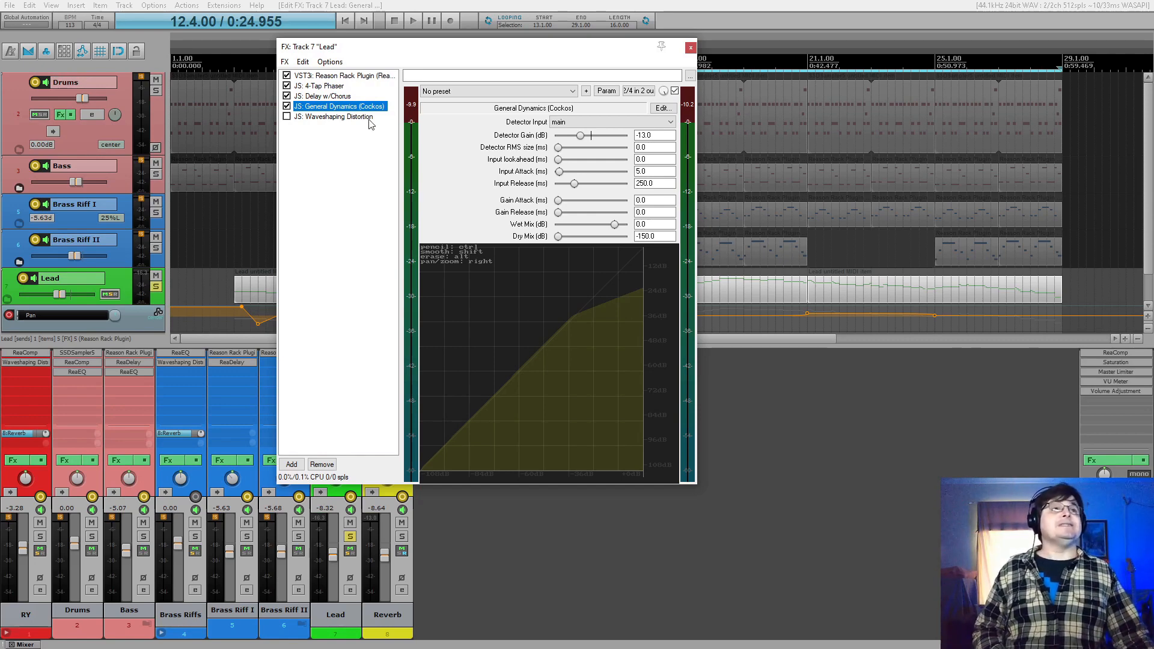
Re-enable the Lead's Waveshaping Distortion, compare it bypassed and active during playback, and close the FX chain
{"action": "left_click", "coordinate": [286, 117]}
{"action": "left_click", "coordinate": [310, 118]}
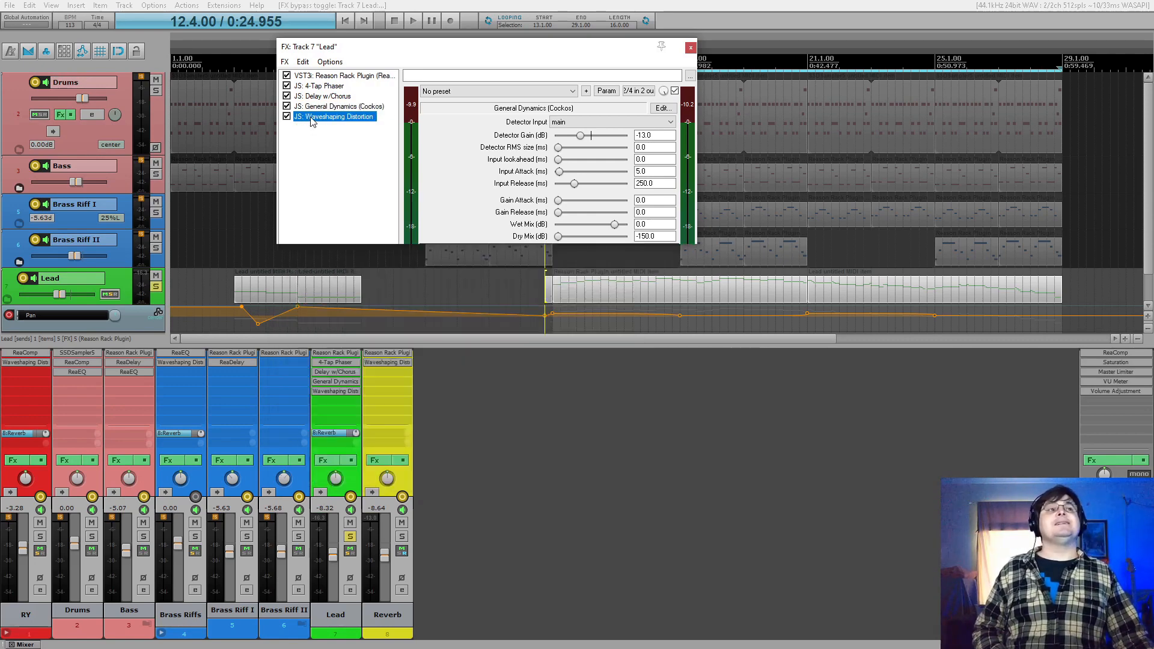
{"action": "key", "text": "space"}
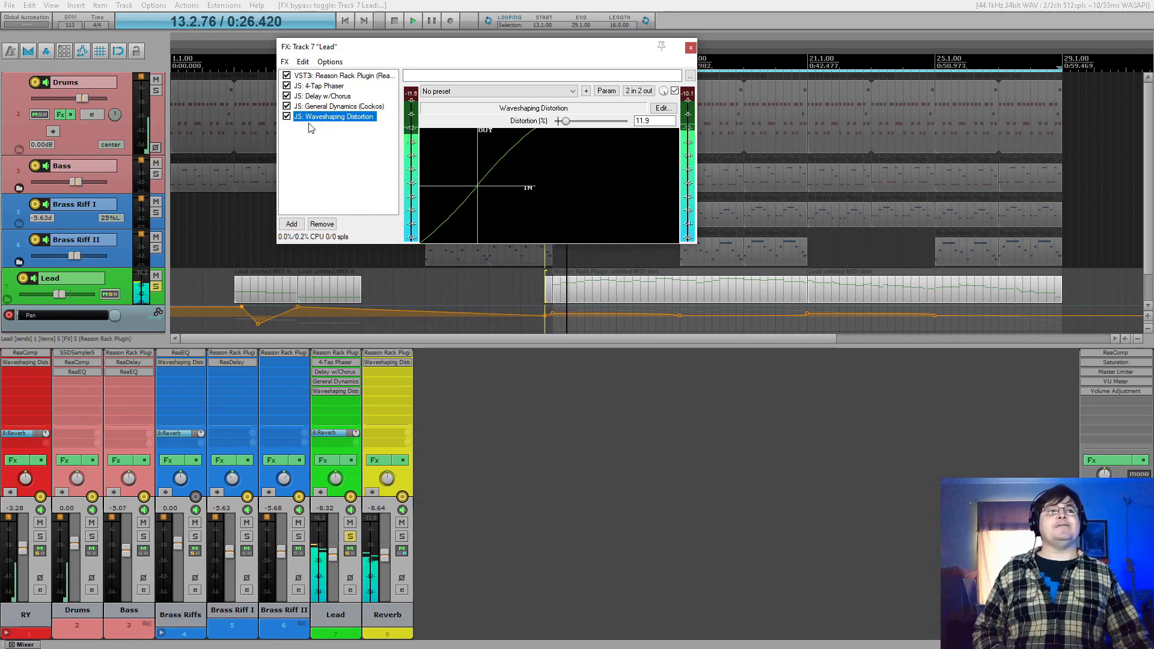
{"action": "left_click", "coordinate": [287, 116]}
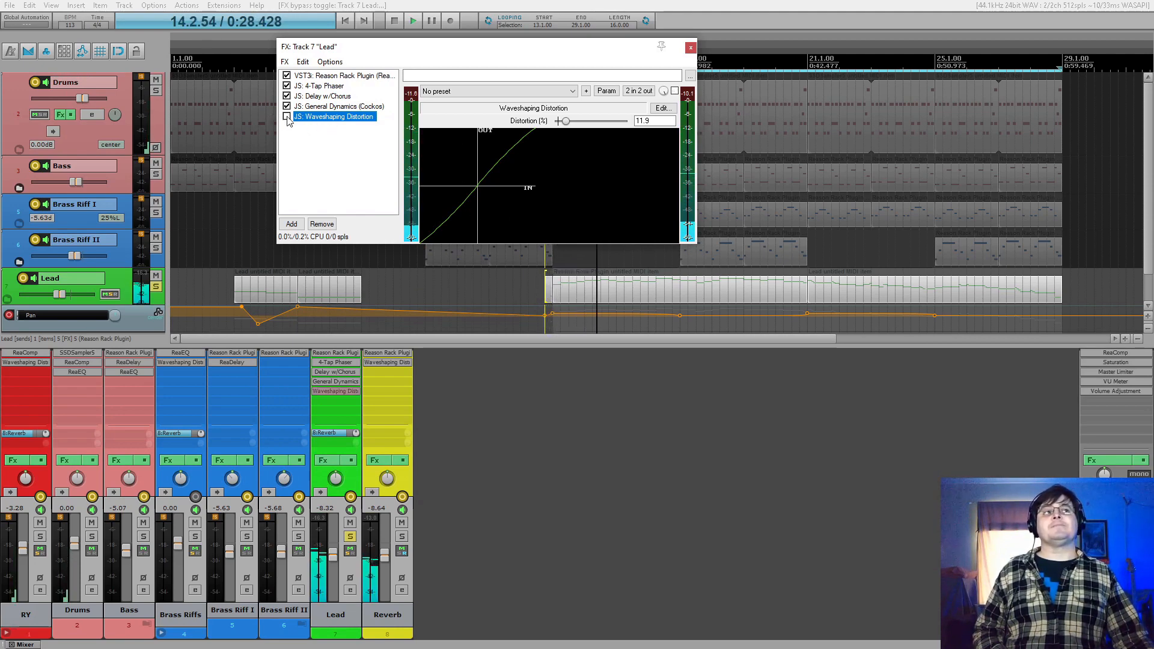
{"action": "left_click", "coordinate": [287, 116]}
{"action": "key", "text": "space"}
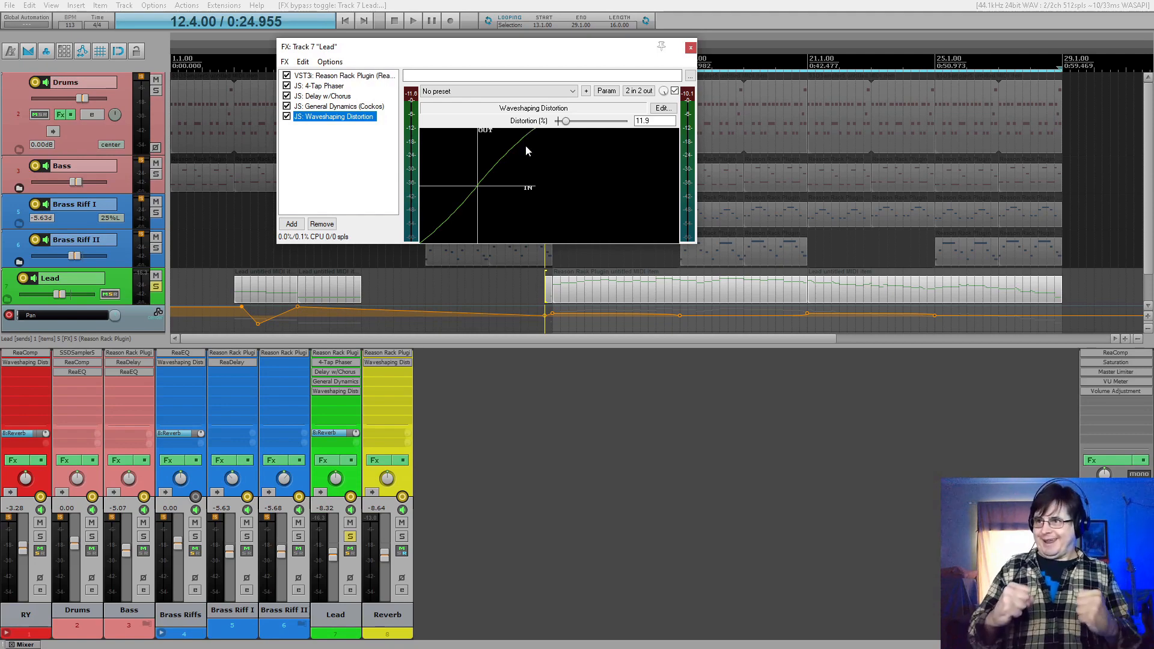
{"action": "left_click", "coordinate": [691, 48]}
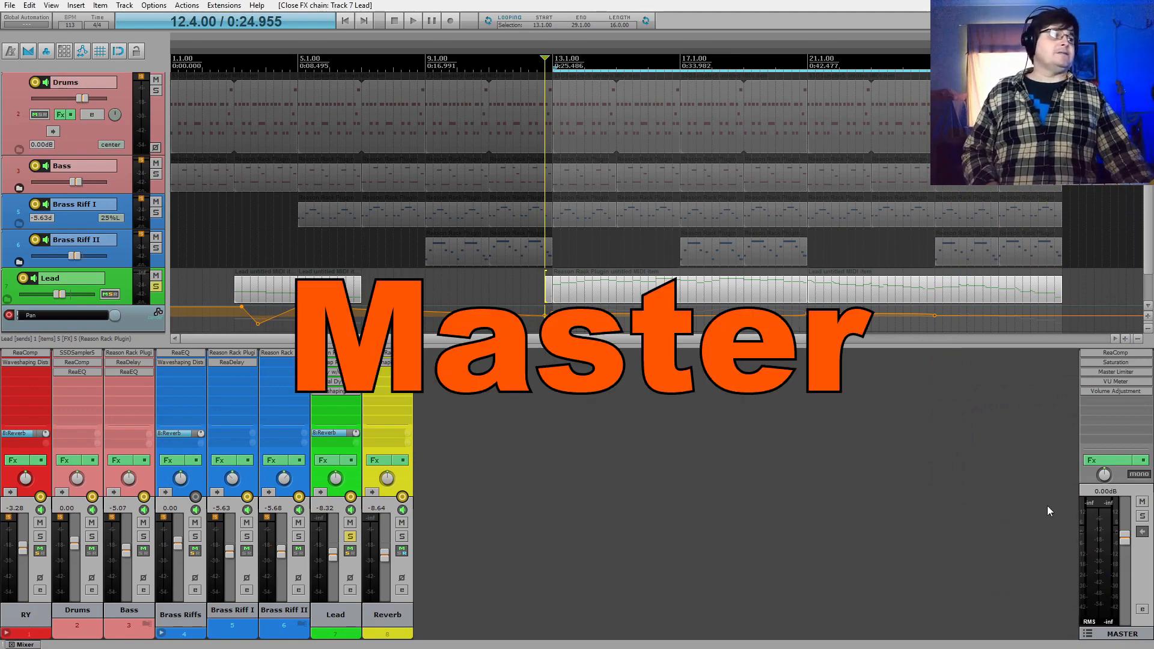
Unsolo the Lead track during playback to hear the full mix, and stop playback
{"action": "key", "text": "space"}
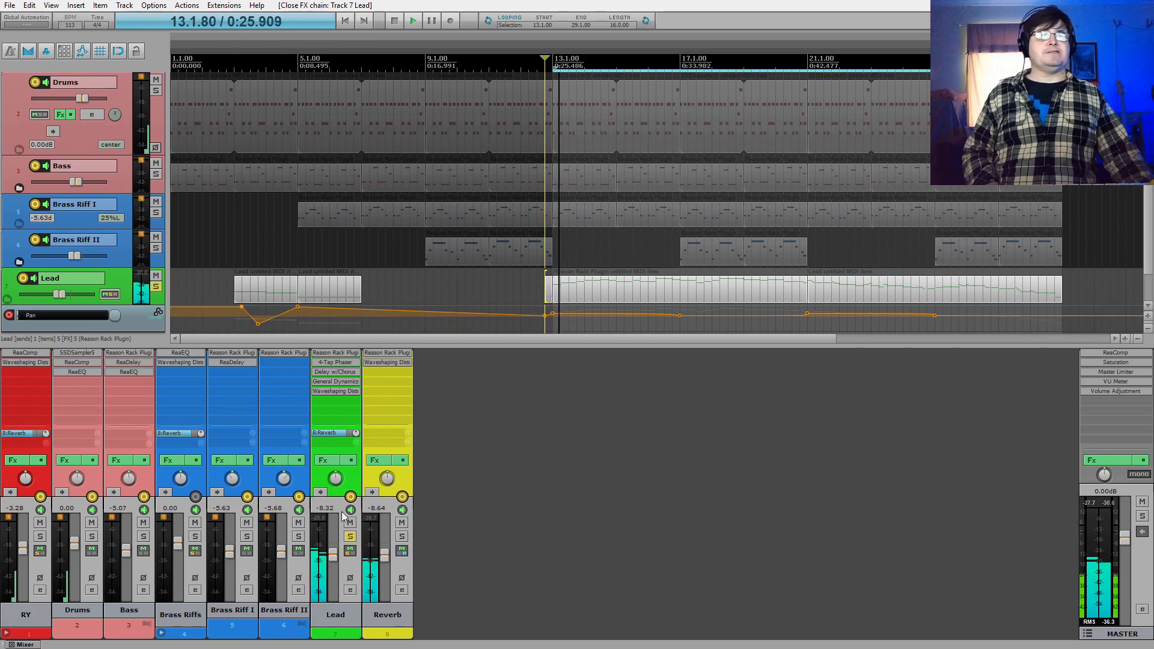
{"action": "left_click", "coordinate": [349, 536]}
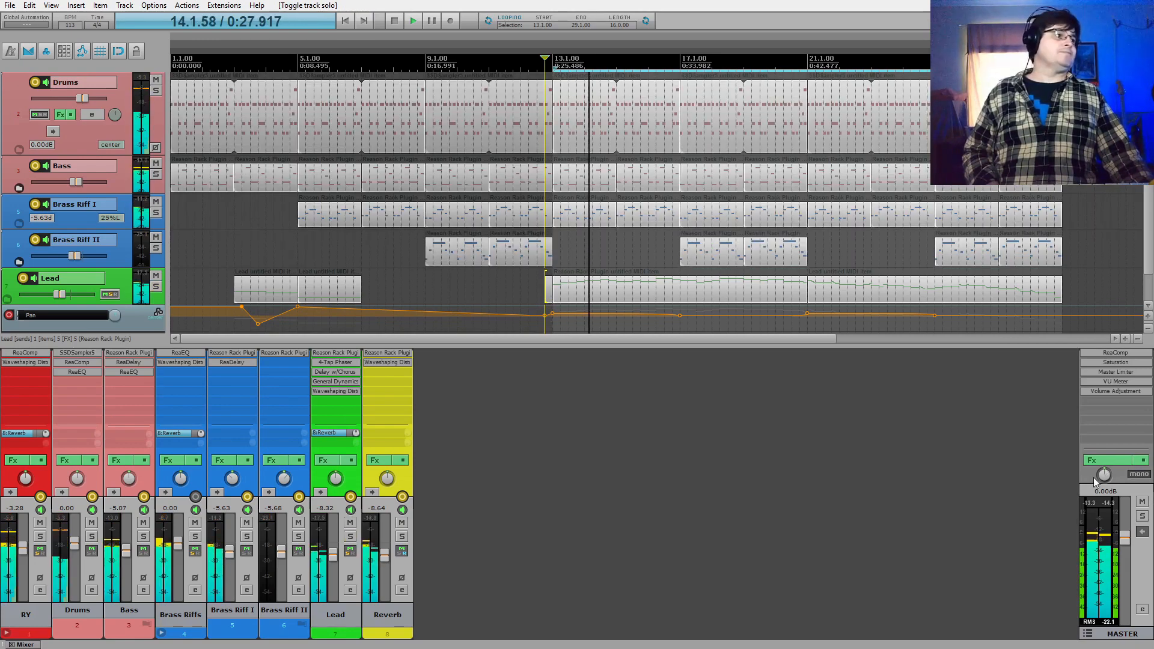
{"action": "key", "text": "space"}
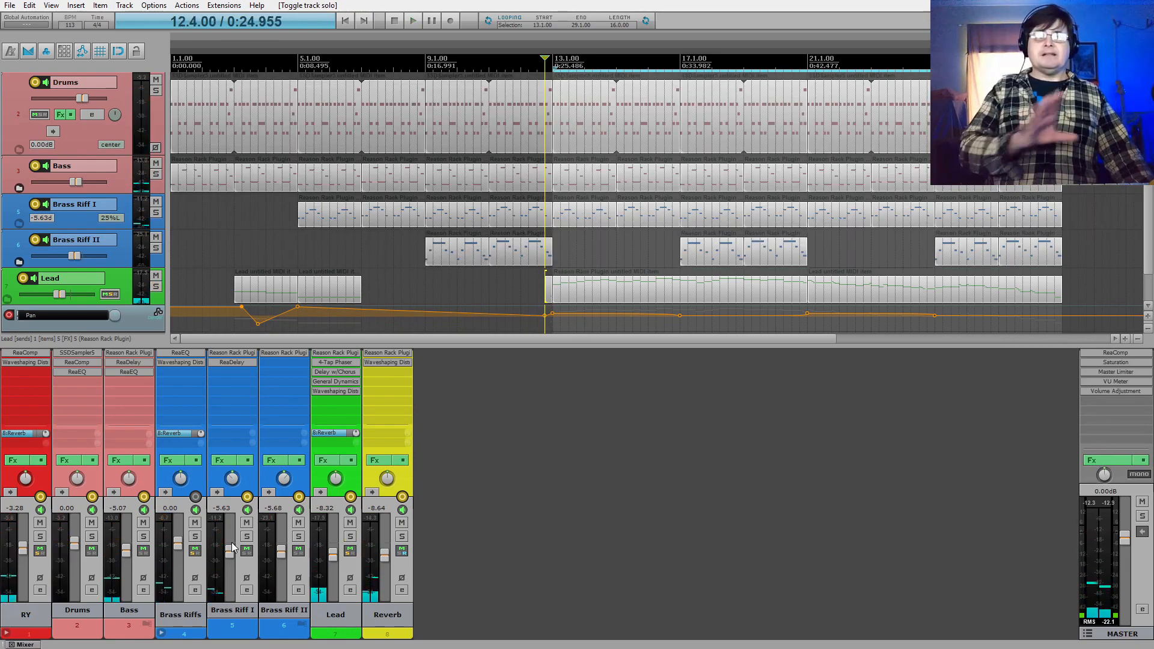
Open the master track's FX chain, show the ReaComp settings, and move the window so it is clear of the master meters
{"action": "left_click", "coordinate": [1090, 460]}
{"action": "left_click_drag", "start_coordinate": [532, 131], "coordinate": [567, 409]}
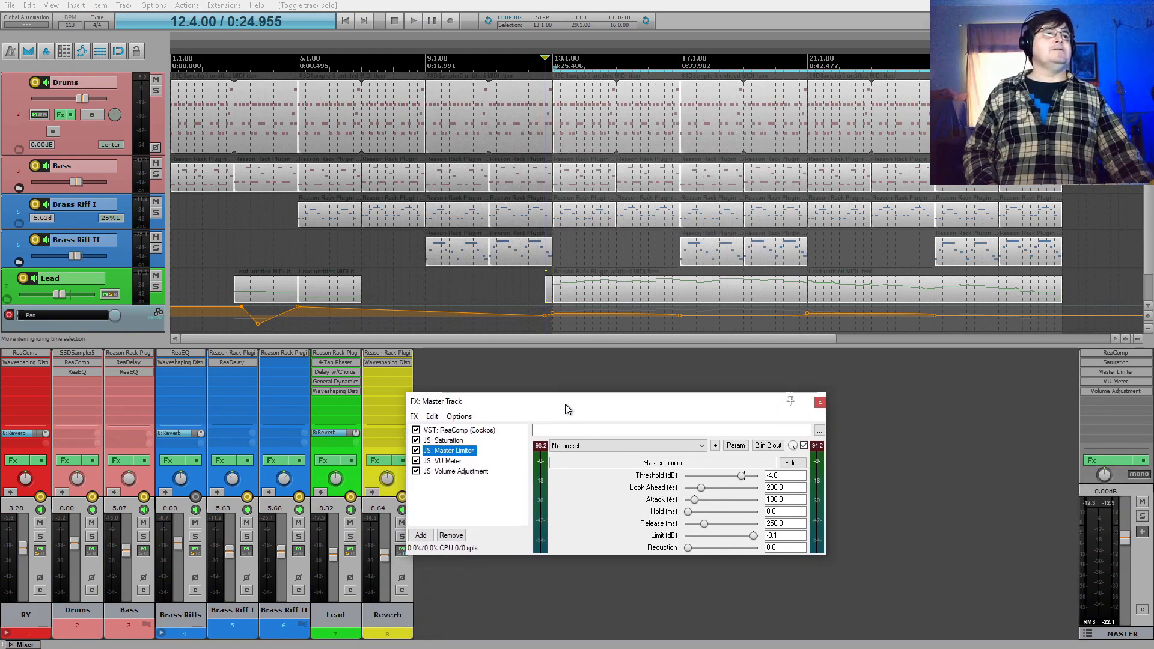
{"action": "left_click", "coordinate": [459, 431]}
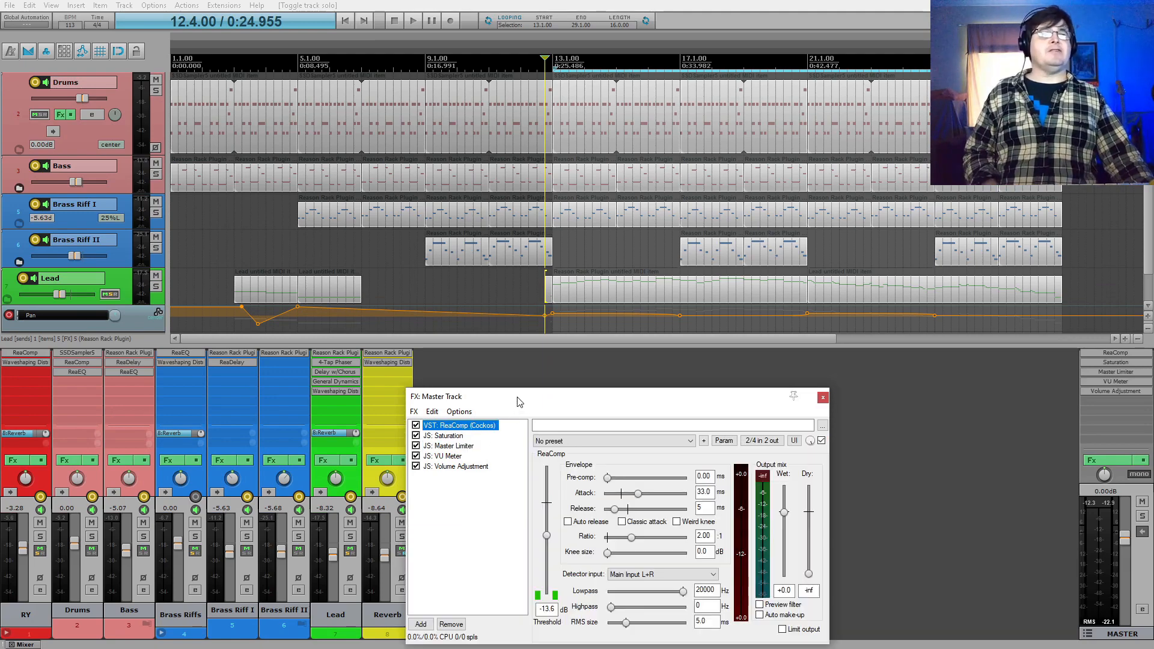
{"action": "left_click_drag", "start_coordinate": [519, 401], "coordinate": [476, 226]}
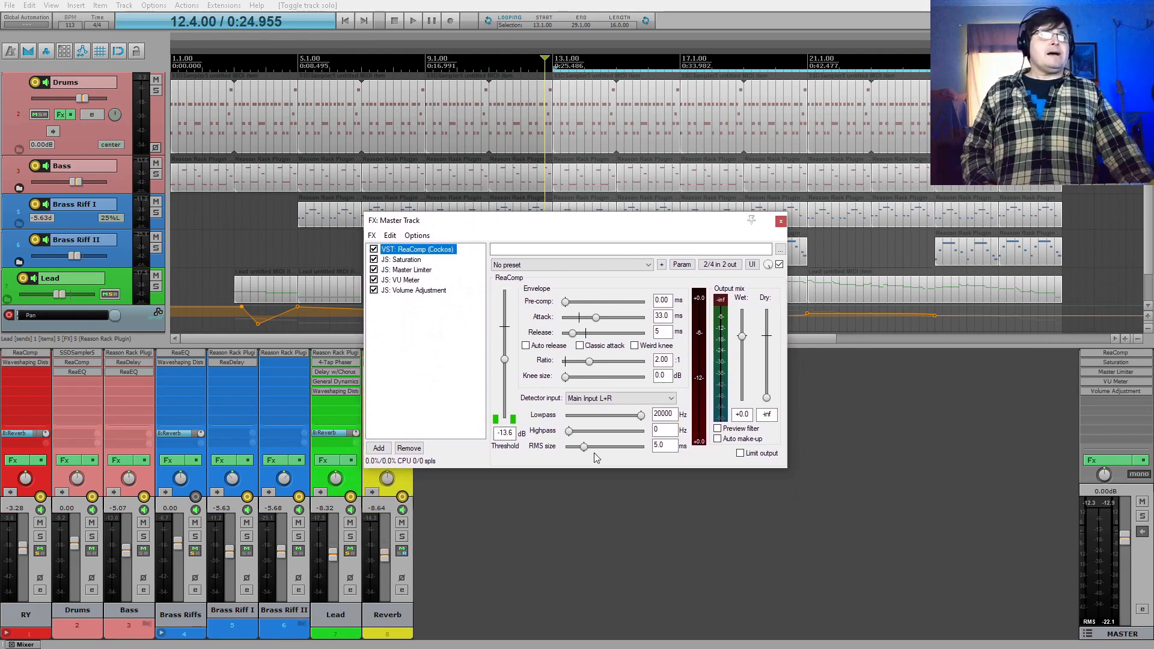
Bypass the master's Saturation, Master Limiter, VU Meter and Volume Adjustment, and compare ReaComp bypassed and active during playback
{"action": "left_click", "coordinate": [373, 260]}
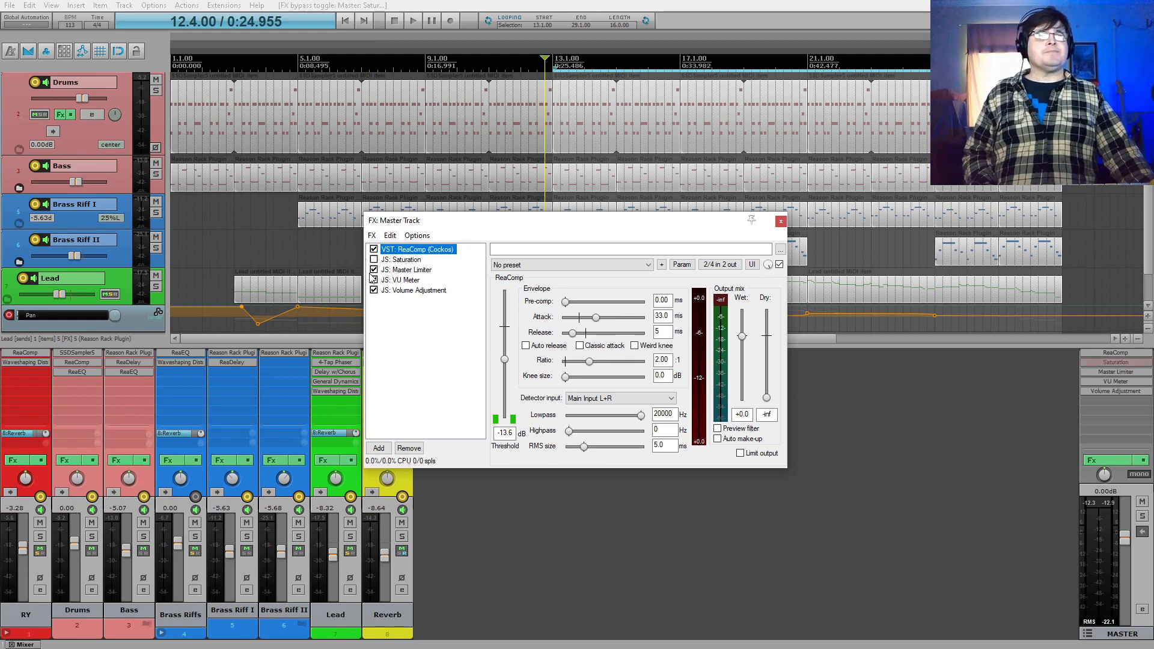
{"action": "left_click", "coordinate": [373, 270]}
{"action": "left_click", "coordinate": [373, 280]}
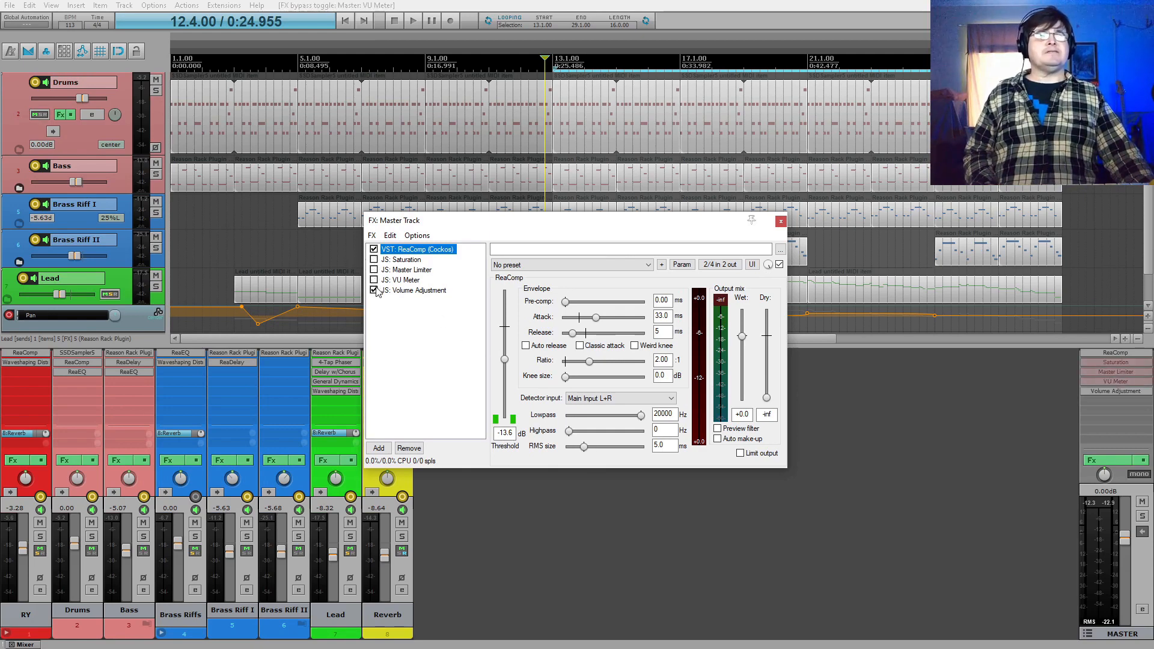
{"action": "left_click", "coordinate": [374, 291]}
{"action": "key", "text": "space"}
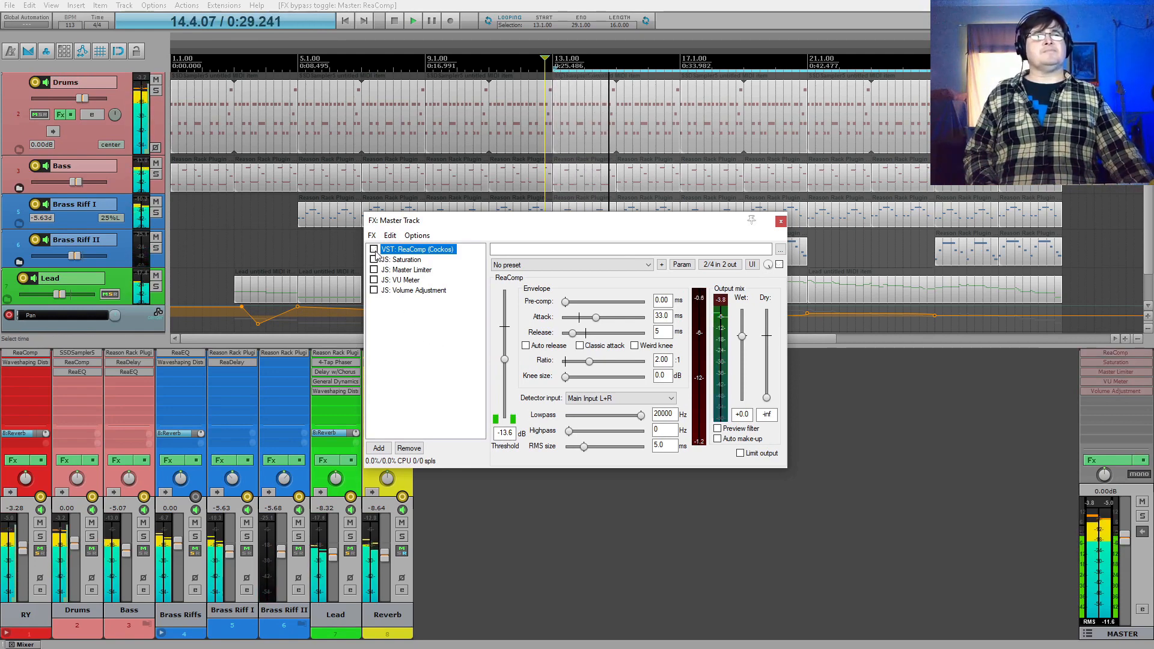
{"action": "key", "text": "space"}
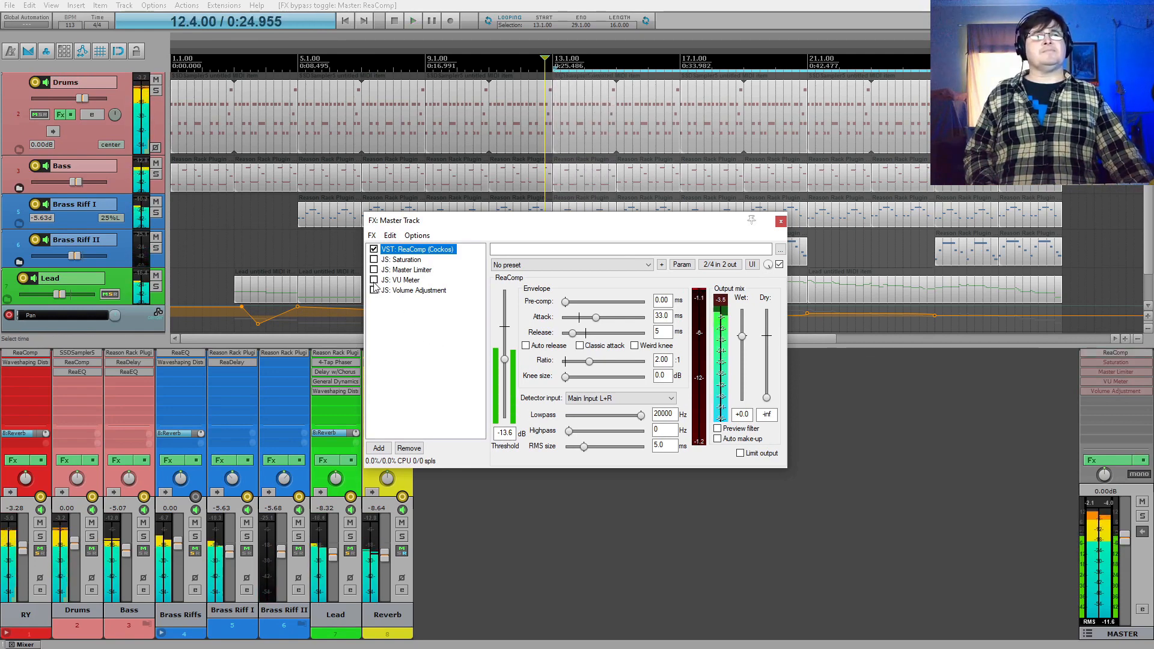
Re-enable Volume Adjustment on the master track and audition it together with ReaComp
{"action": "left_click", "coordinate": [373, 290]}
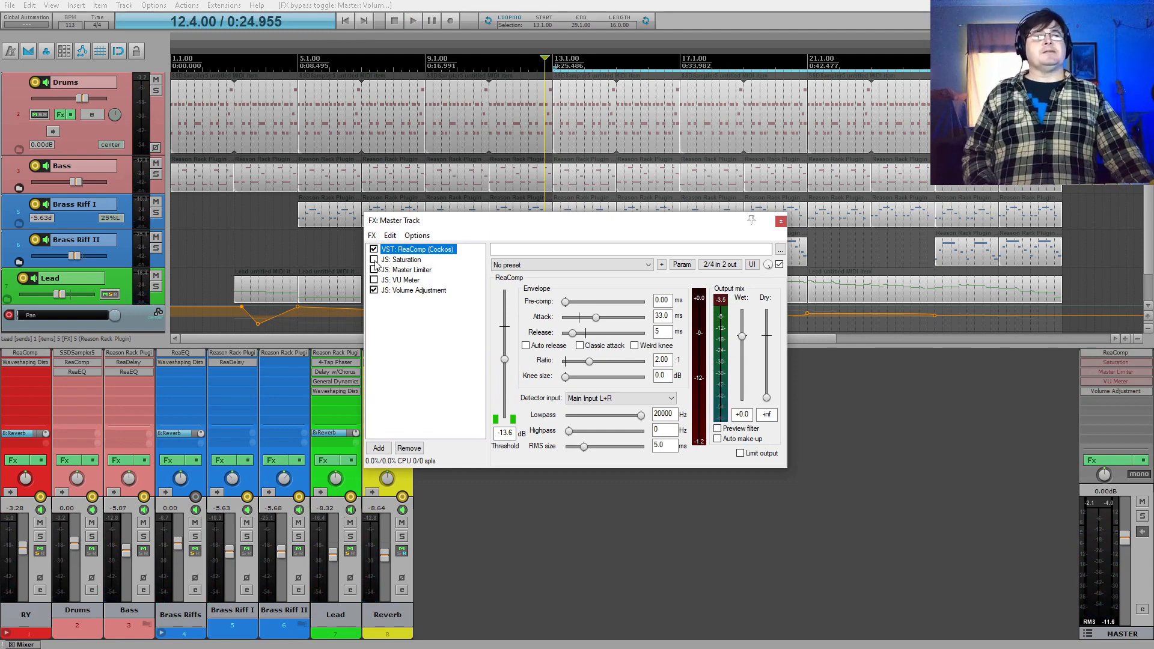
{"action": "key", "text": "space"}
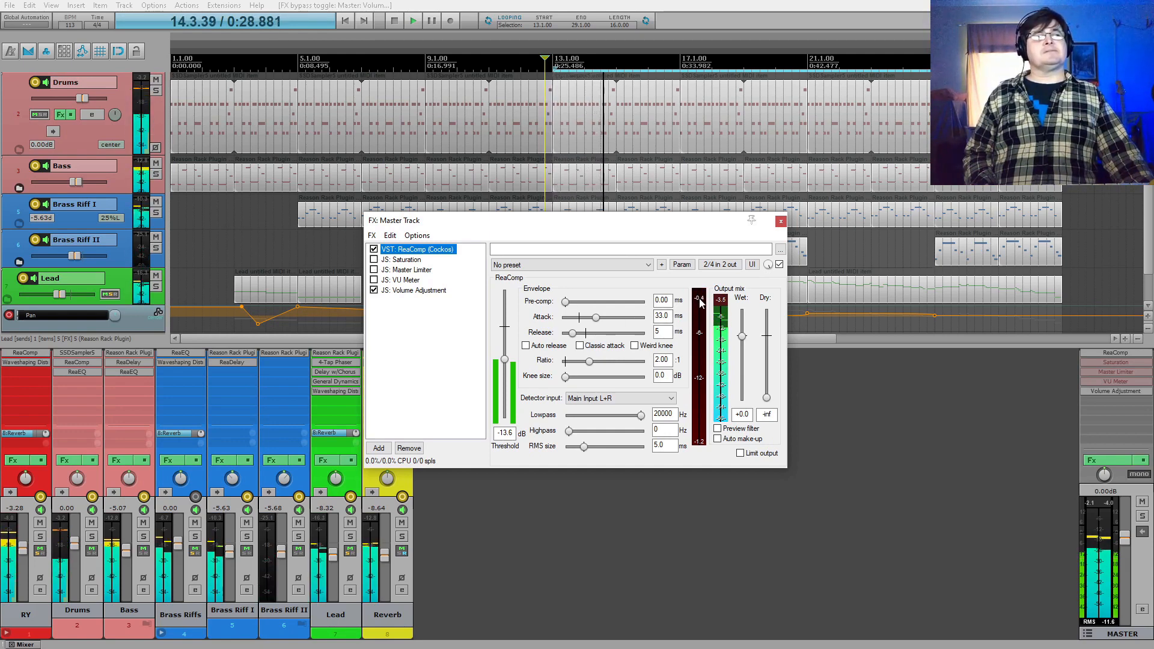
{"action": "key", "text": "space"}
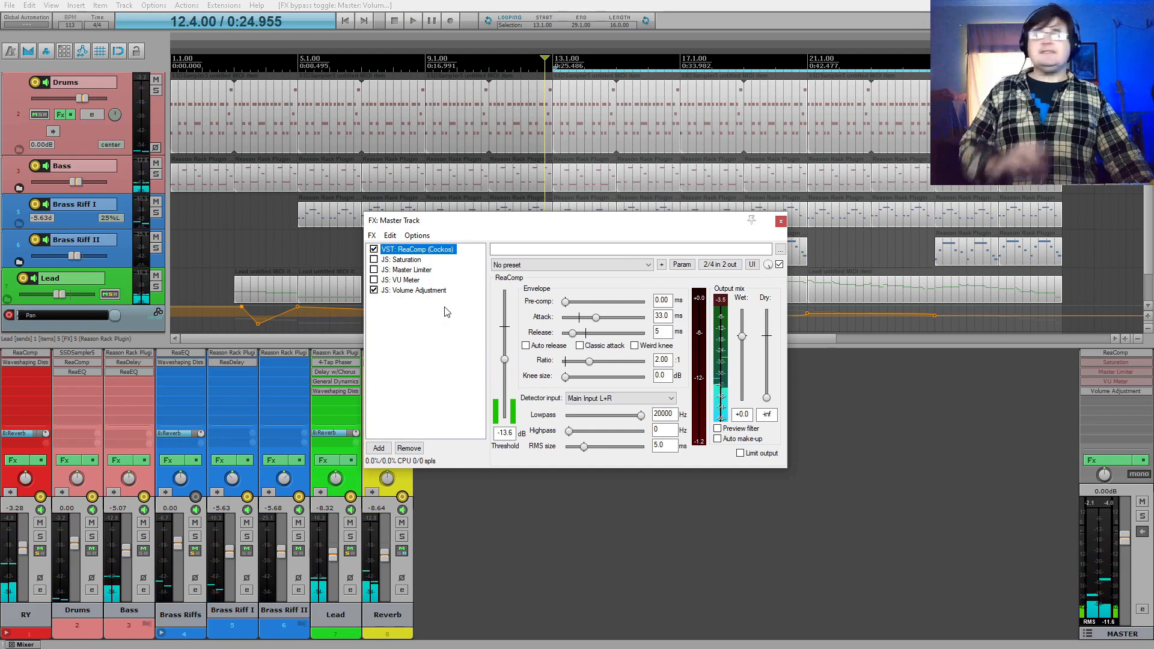
Compare the master's Saturation active and bypassed during playback, stop playback, and leave Saturation enabled
{"action": "left_click", "coordinate": [375, 259]}
{"action": "key", "text": "space"}
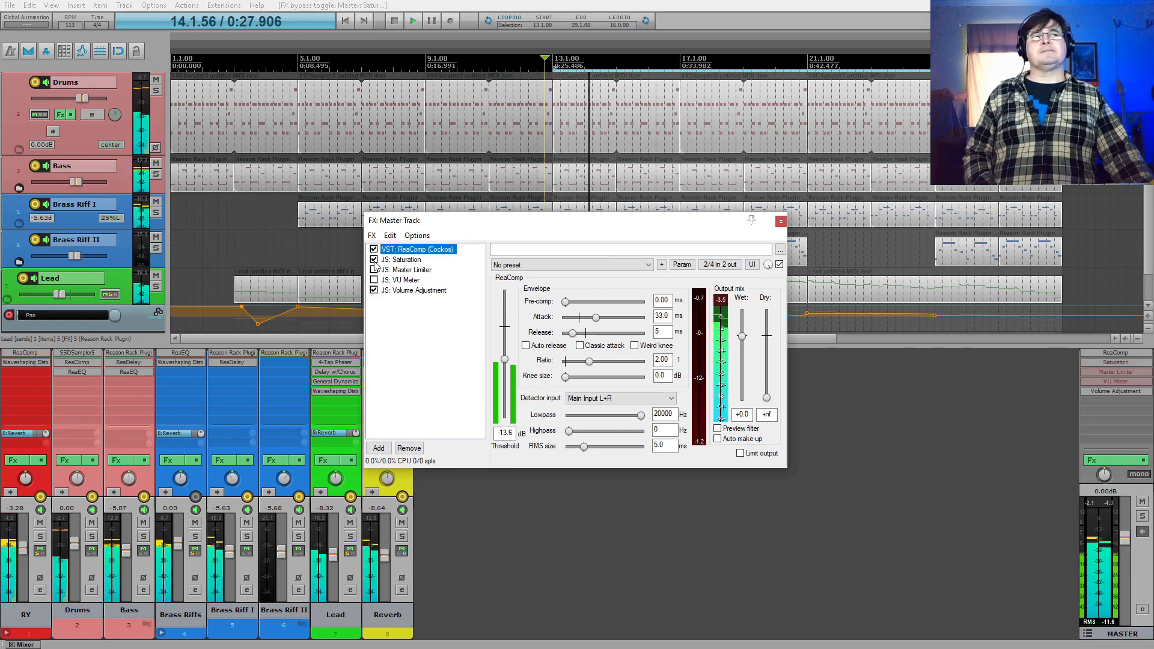
{"action": "left_click", "coordinate": [373, 260]}
{"action": "key", "text": "space"}
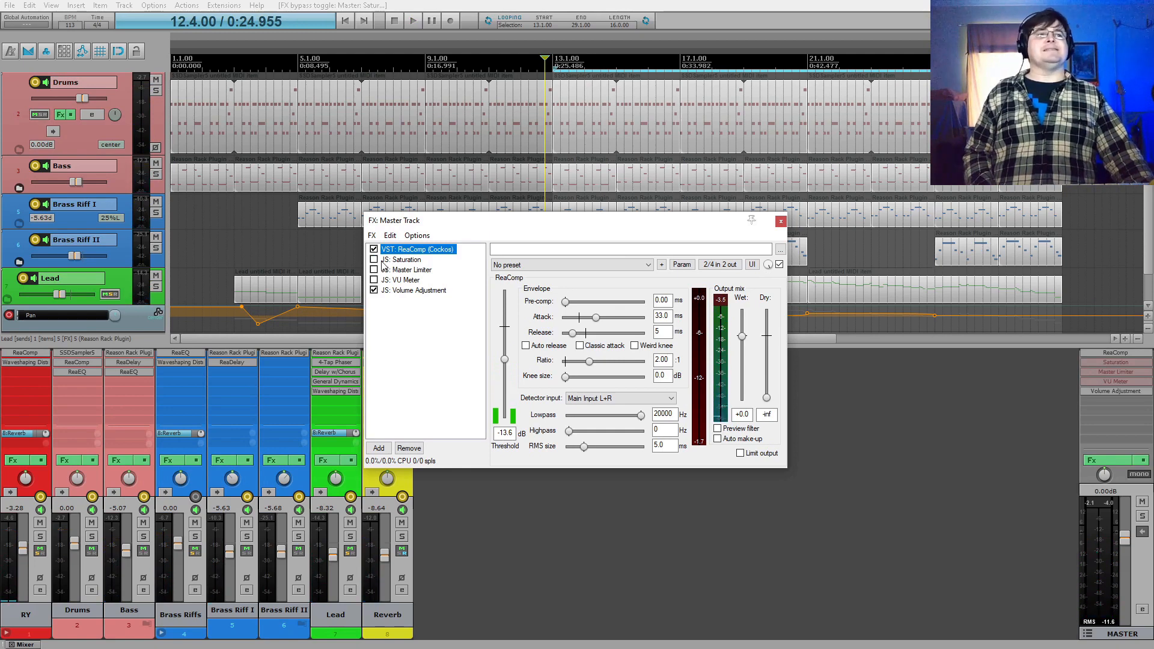
{"action": "left_click", "coordinate": [374, 261]}
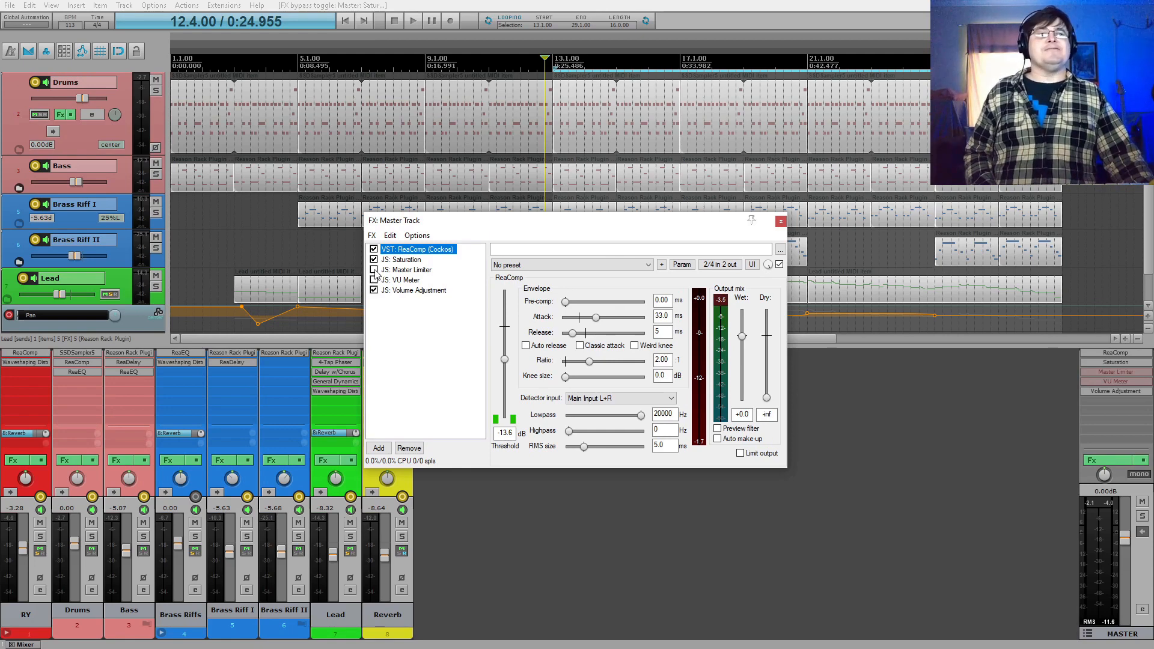
Re-enable the Master Limiter on the master track, show its settings, and audition it from 12.4.00
{"action": "left_click", "coordinate": [374, 269]}
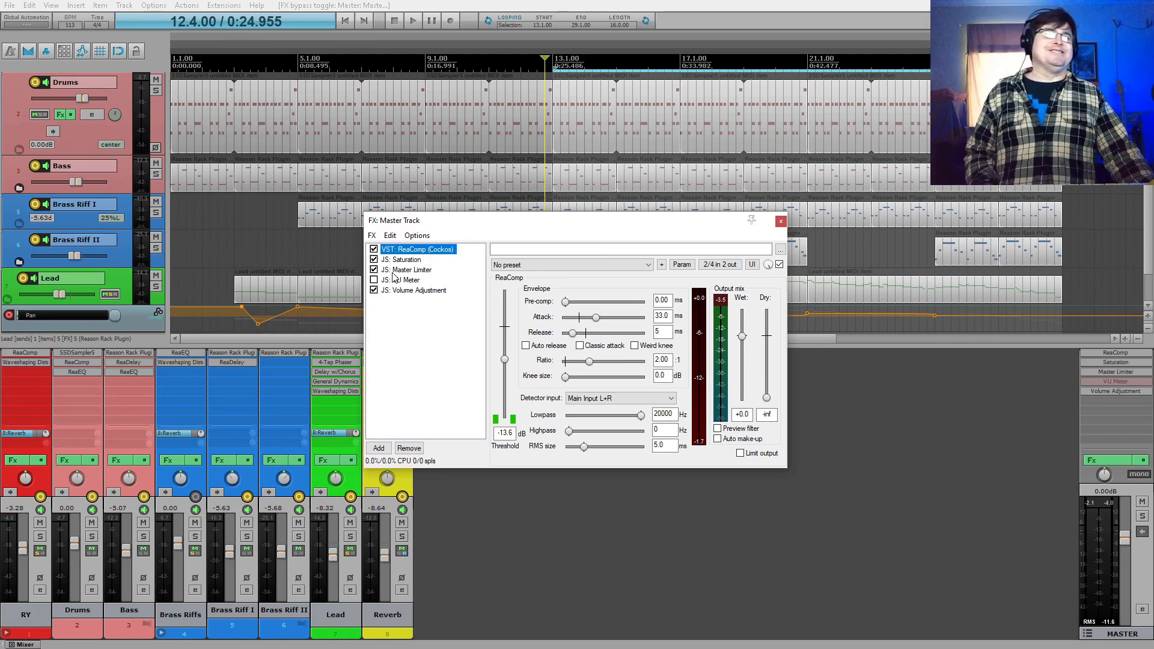
{"action": "left_click", "coordinate": [394, 271]}
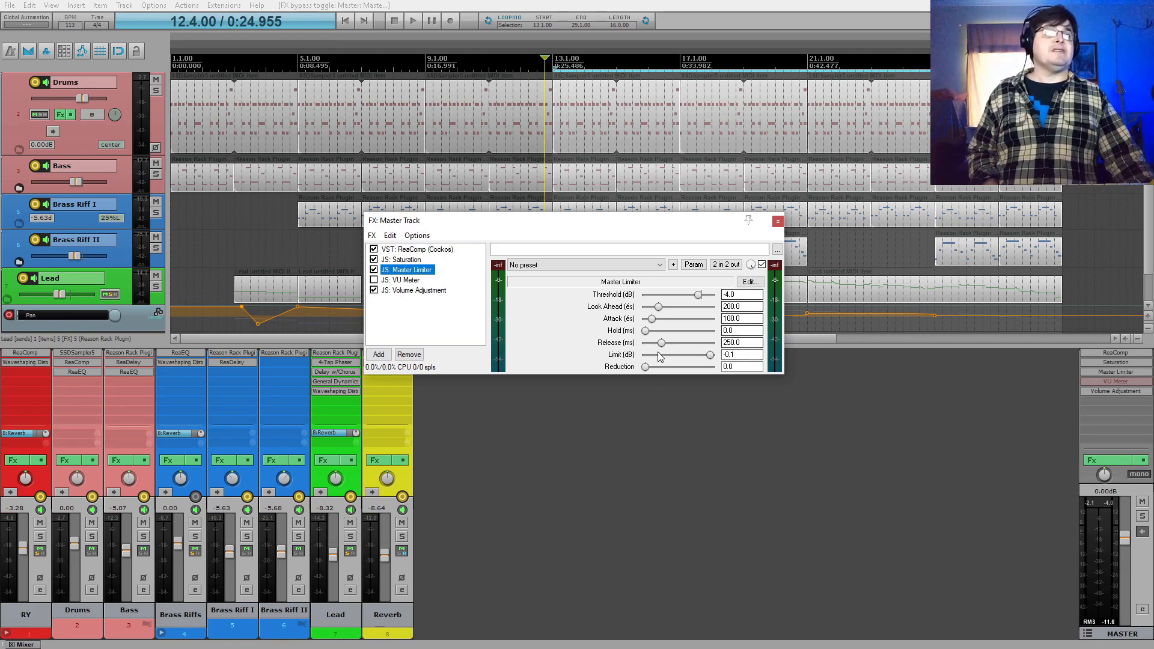
{"action": "key", "text": "space"}
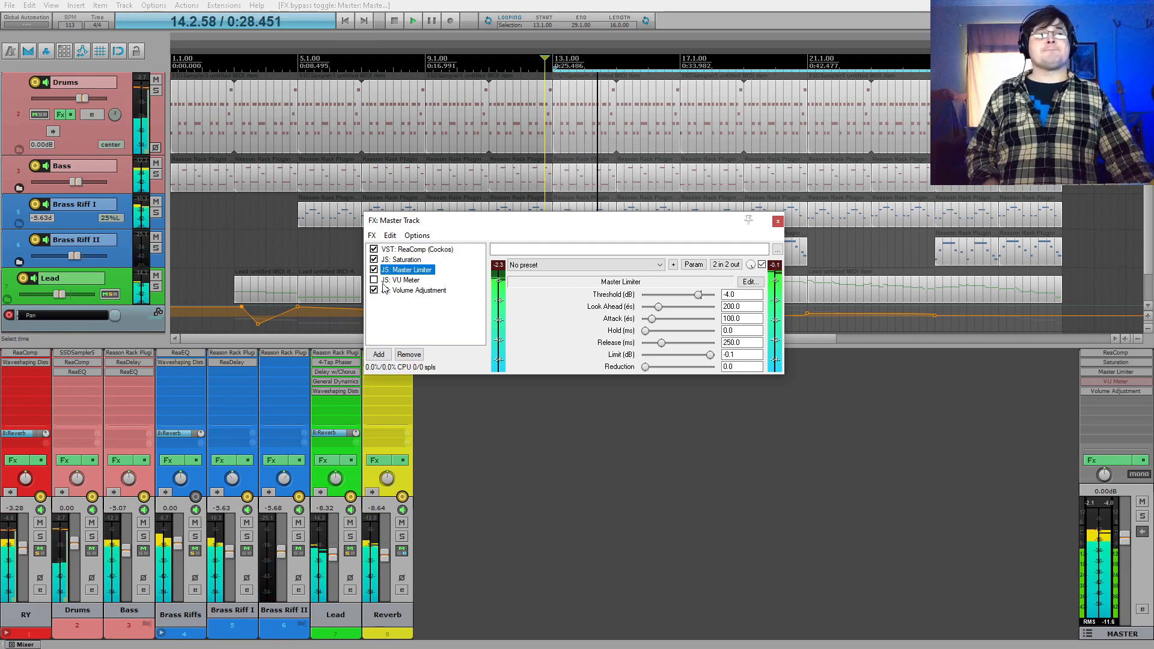
{"action": "key", "text": "space"}
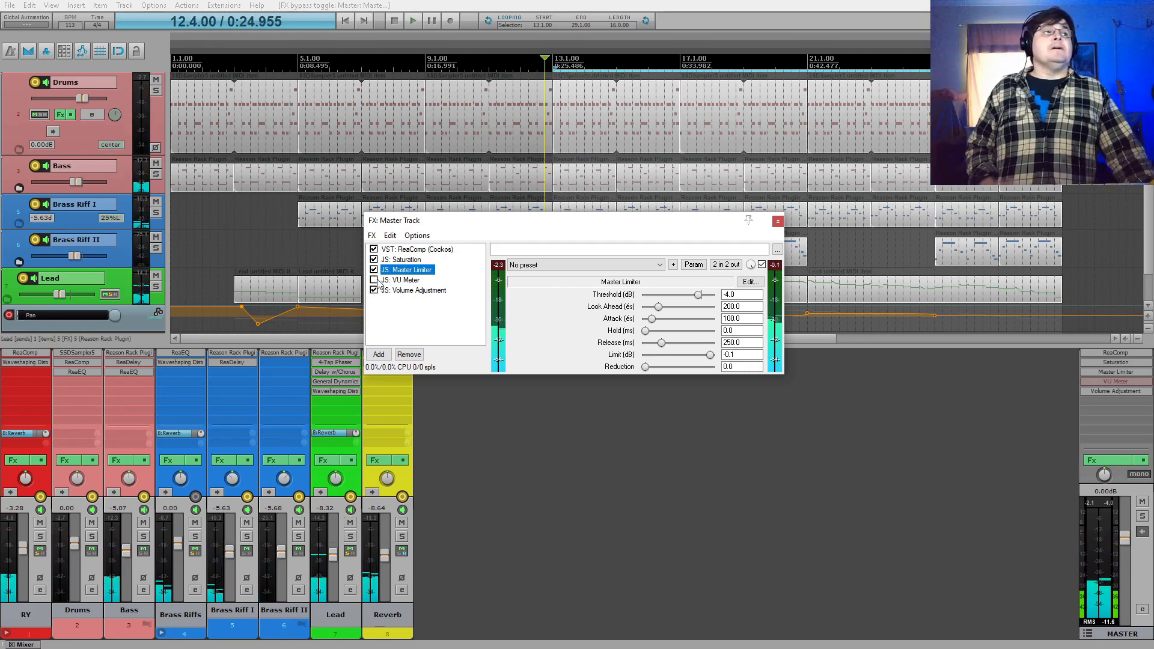
Re-enable the master's VU Meter, set the Master Limiter threshold to -9.1 dB during playback, and audition the mix again
{"action": "left_click", "coordinate": [376, 280]}
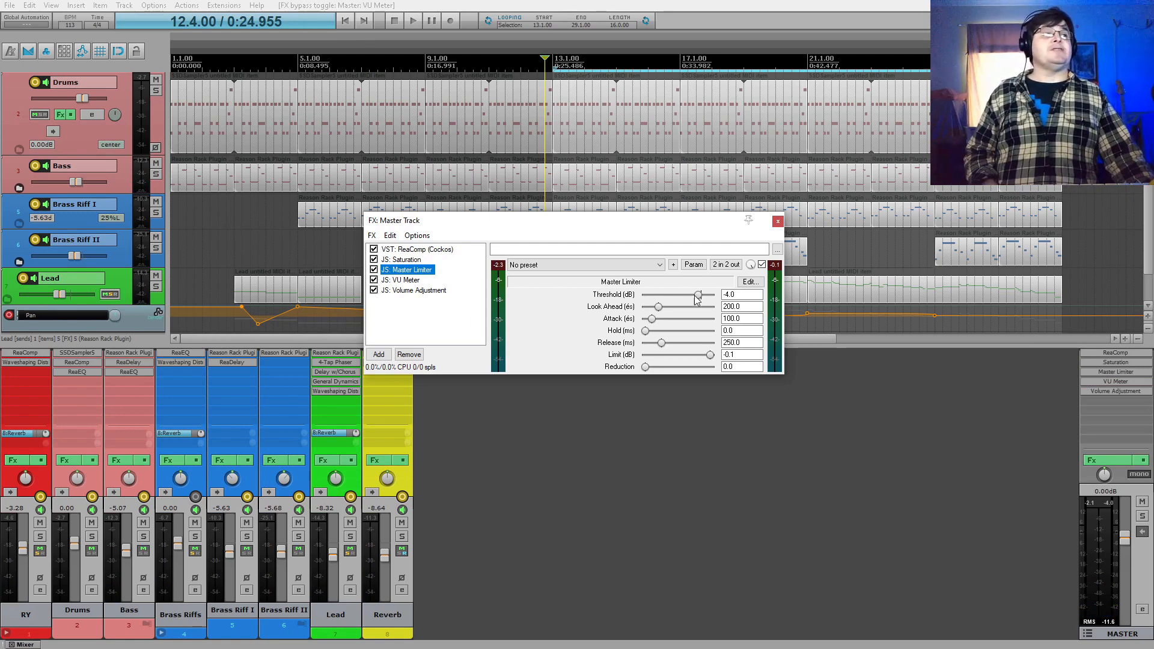
{"action": "key", "text": "space"}
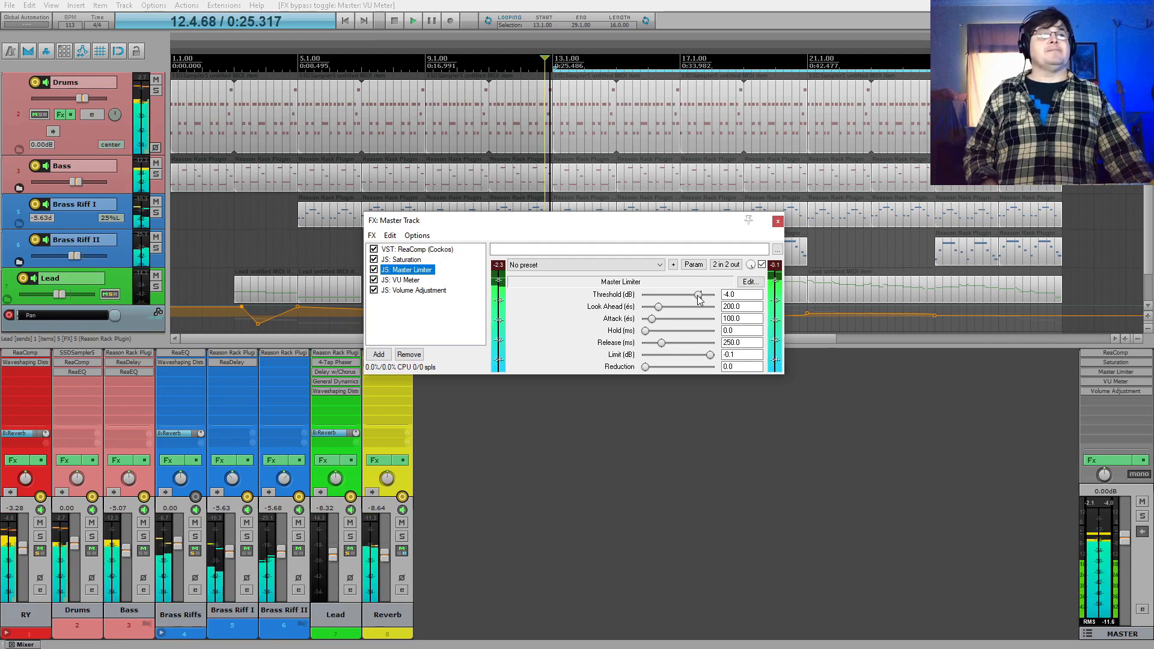
{"action": "left_click_drag", "start_coordinate": [697, 295], "coordinate": [681, 301]}
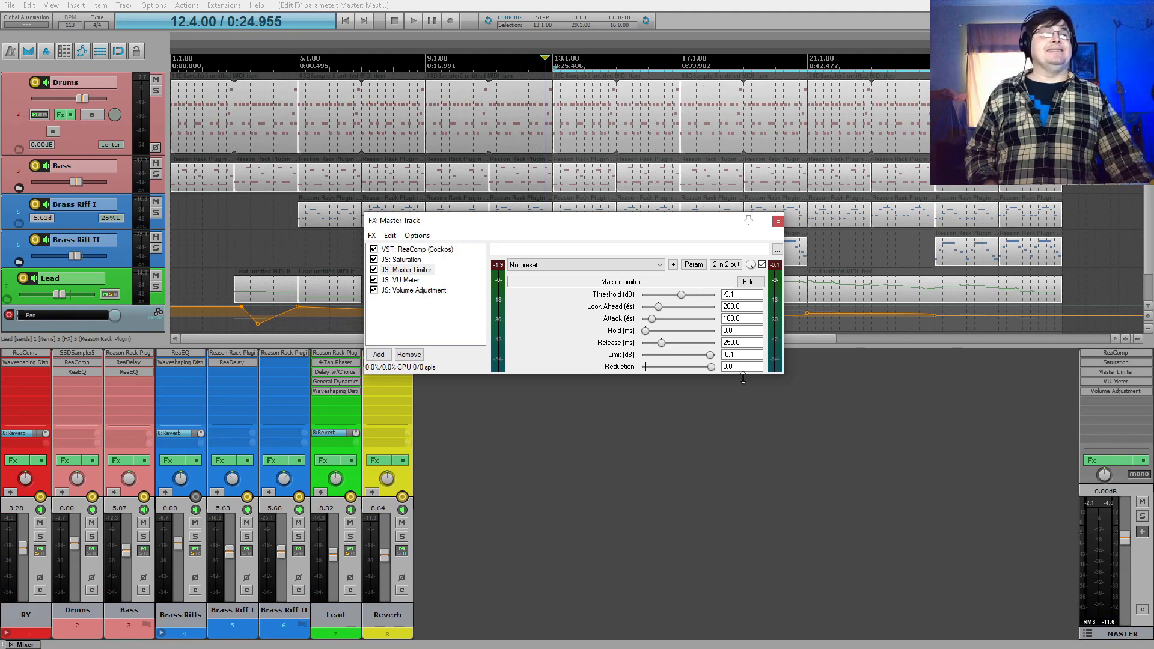
{"action": "key", "text": "space"}
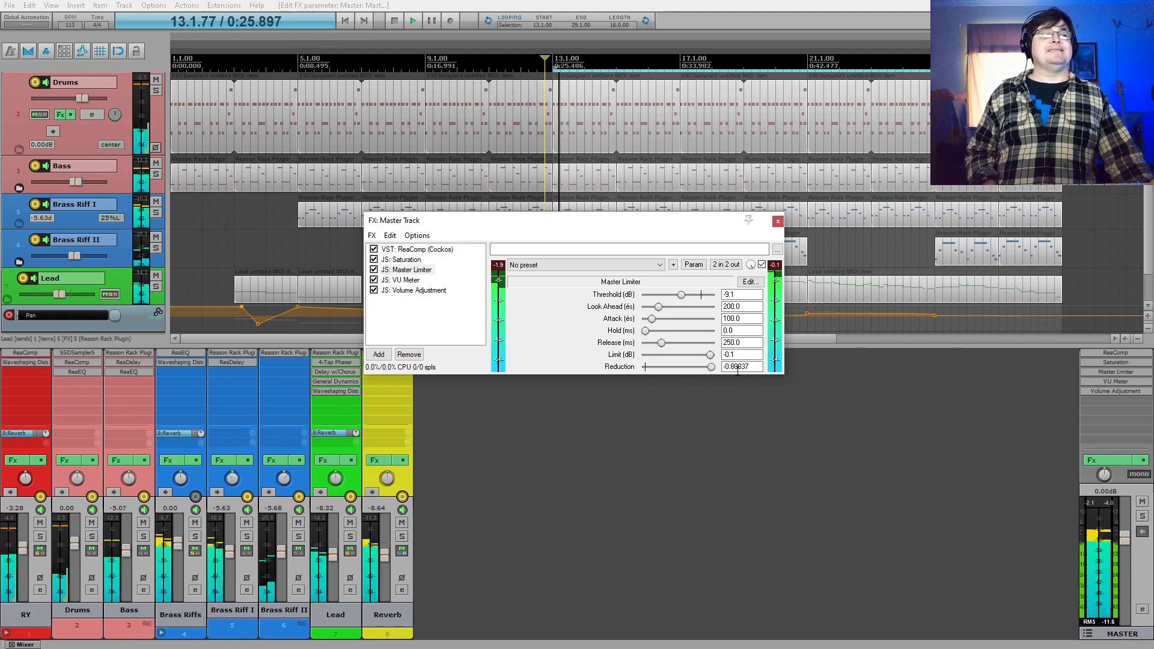
Stop playback and undo the last threshold change on the Master Limiter
{"action": "key", "text": "space"}
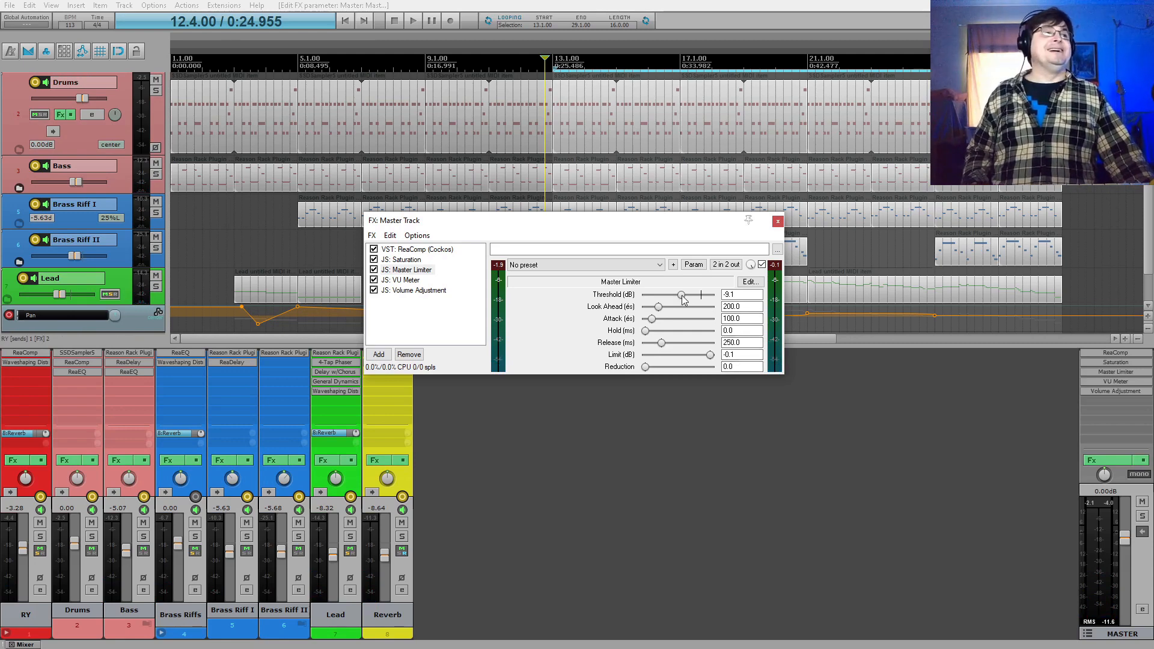
{"action": "key", "text": "ctrl+z"}
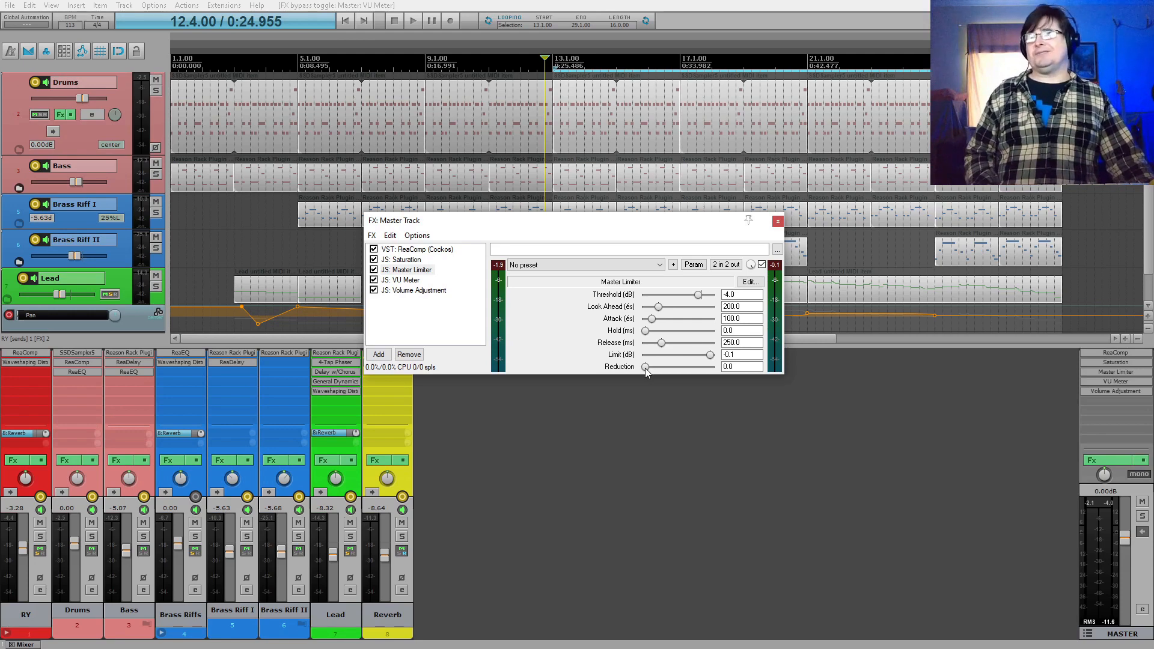
Show the VU Meter in the master's FX chain and audition the mix with it from 12.4.00
{"action": "left_click", "coordinate": [395, 280]}
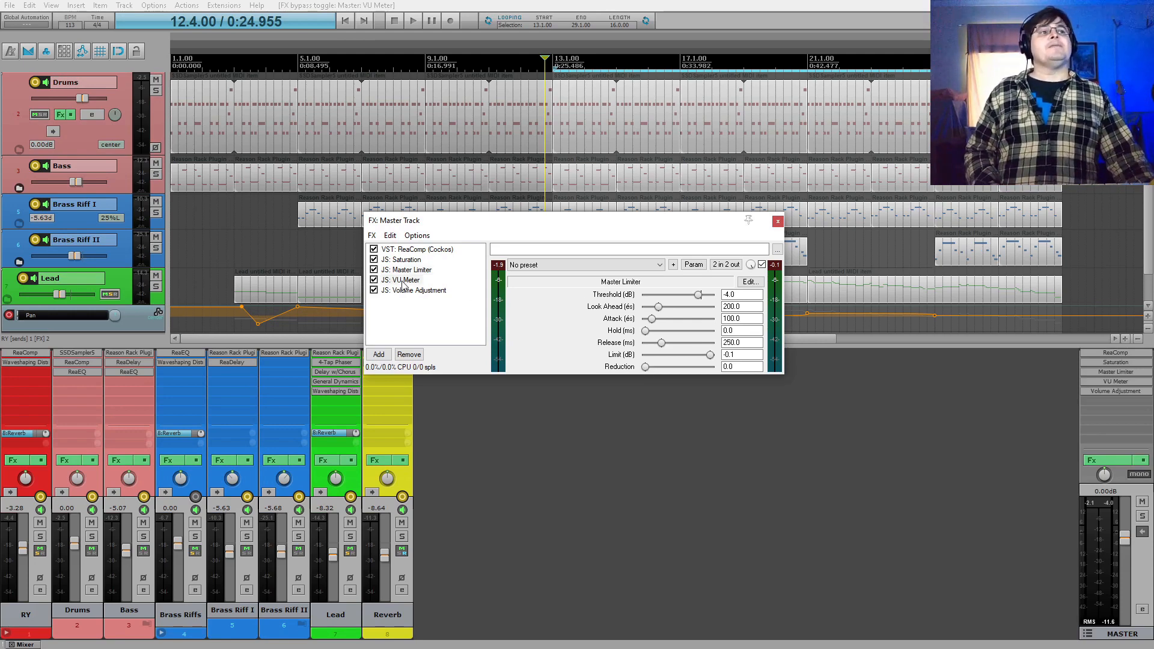
{"action": "key", "text": "space"}
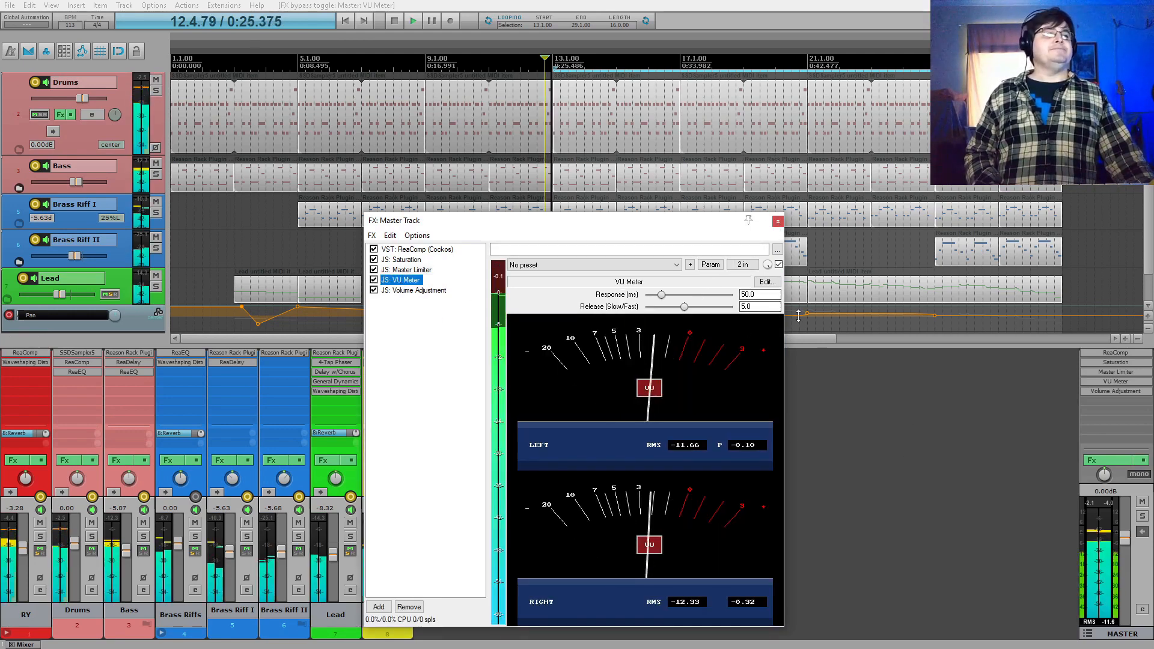
{"action": "key", "text": "space"}
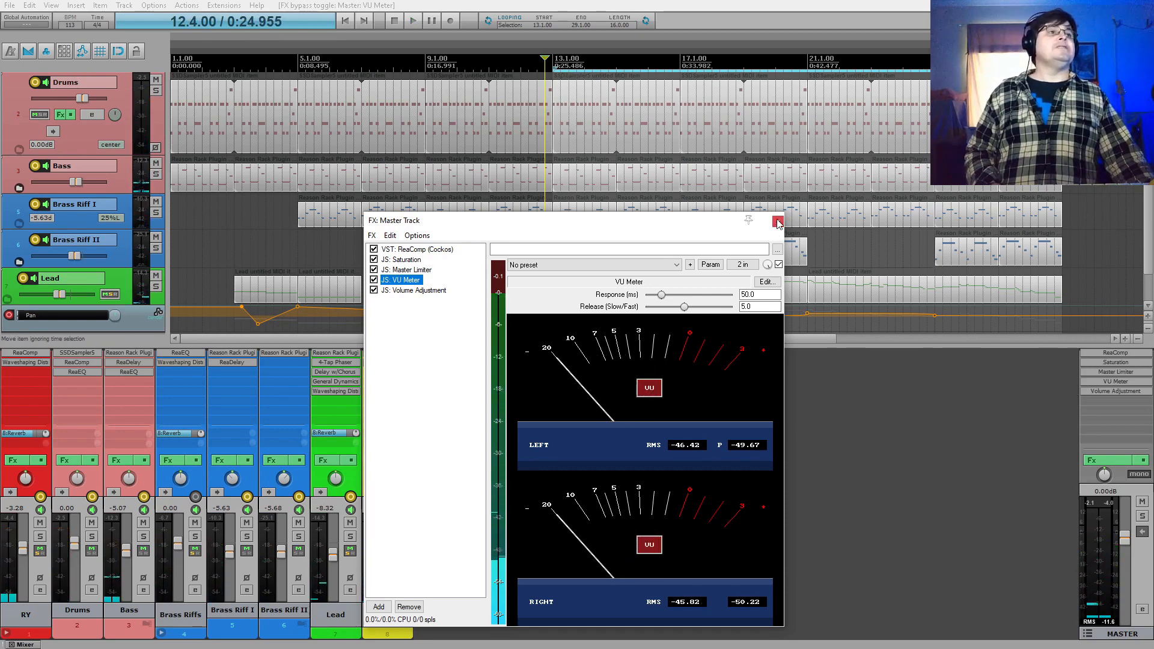
Float the master's VU Meter in its own window and arrange it clear of the FX chain window showing the Master Limiter
{"action": "left_click", "coordinate": [421, 290]}
{"action": "left_click", "coordinate": [415, 270]}
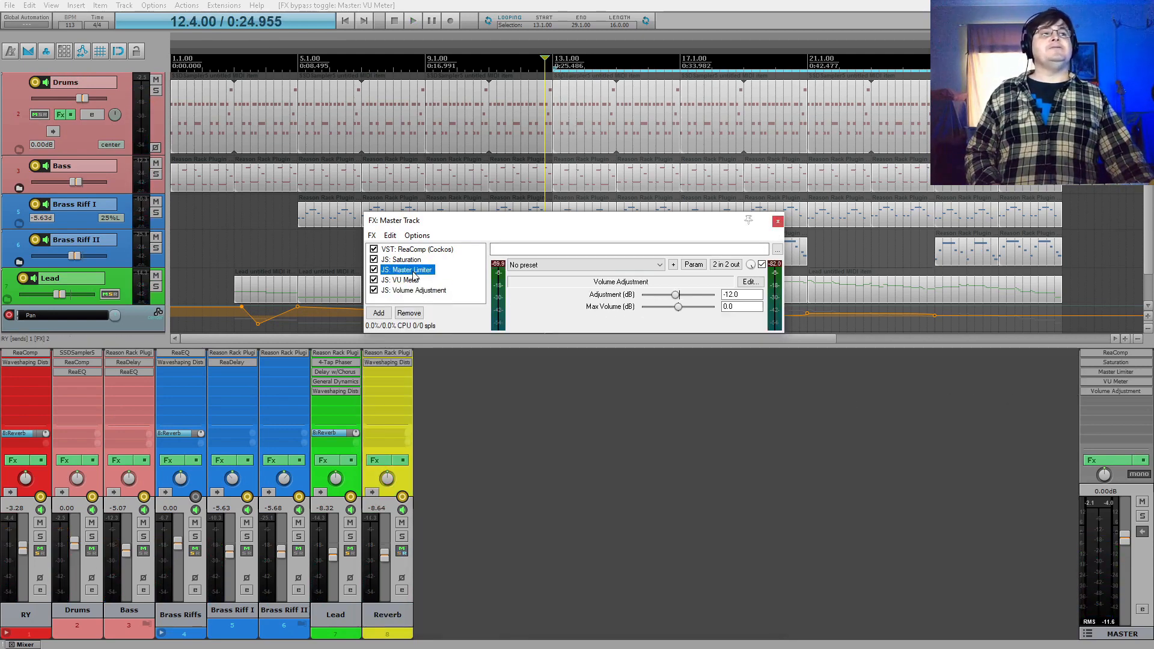
{"action": "left_click", "coordinate": [1108, 381]}
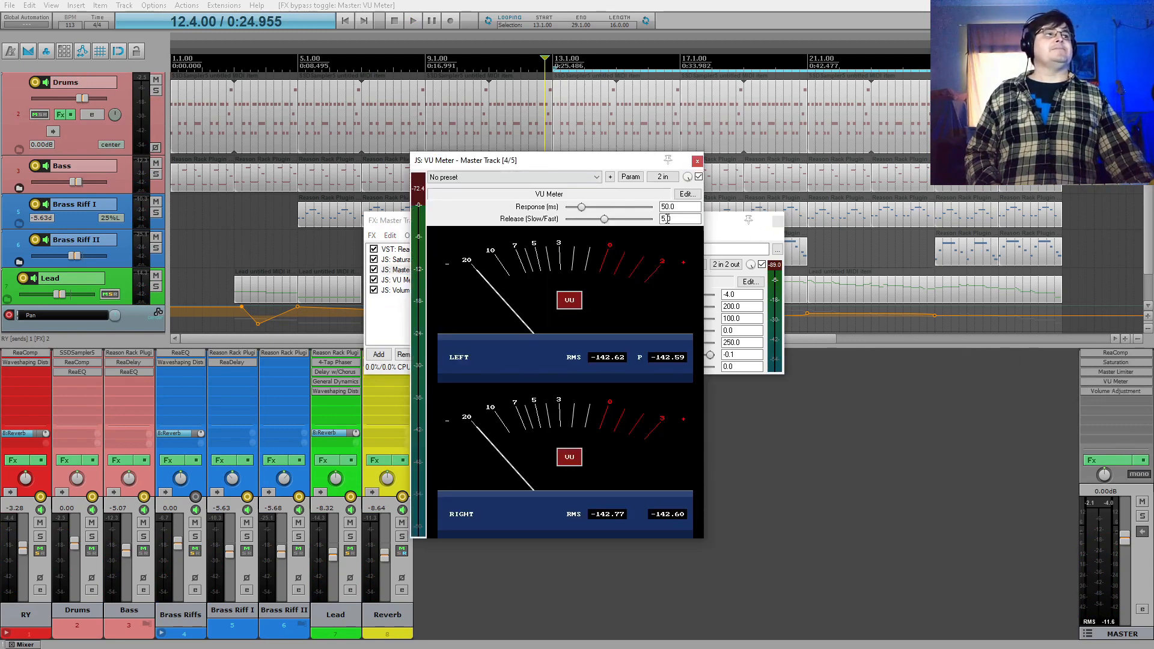
{"action": "left_click_drag", "start_coordinate": [568, 164], "coordinate": [928, 272]}
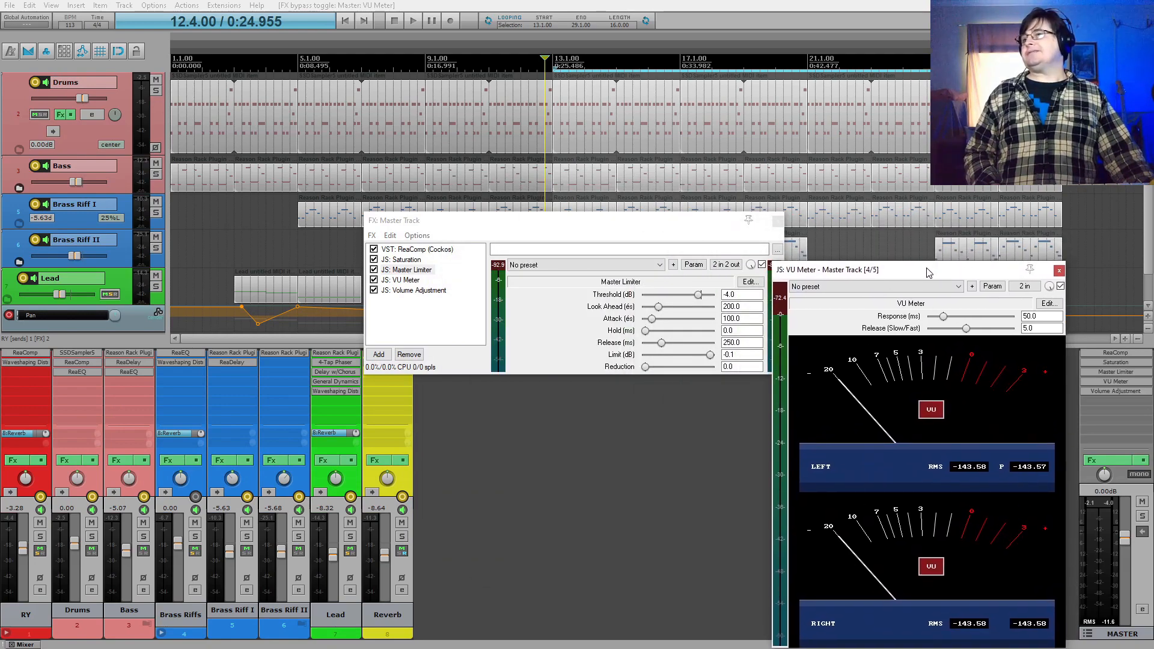
{"action": "left_click_drag", "start_coordinate": [847, 271], "coordinate": [100, 44]}
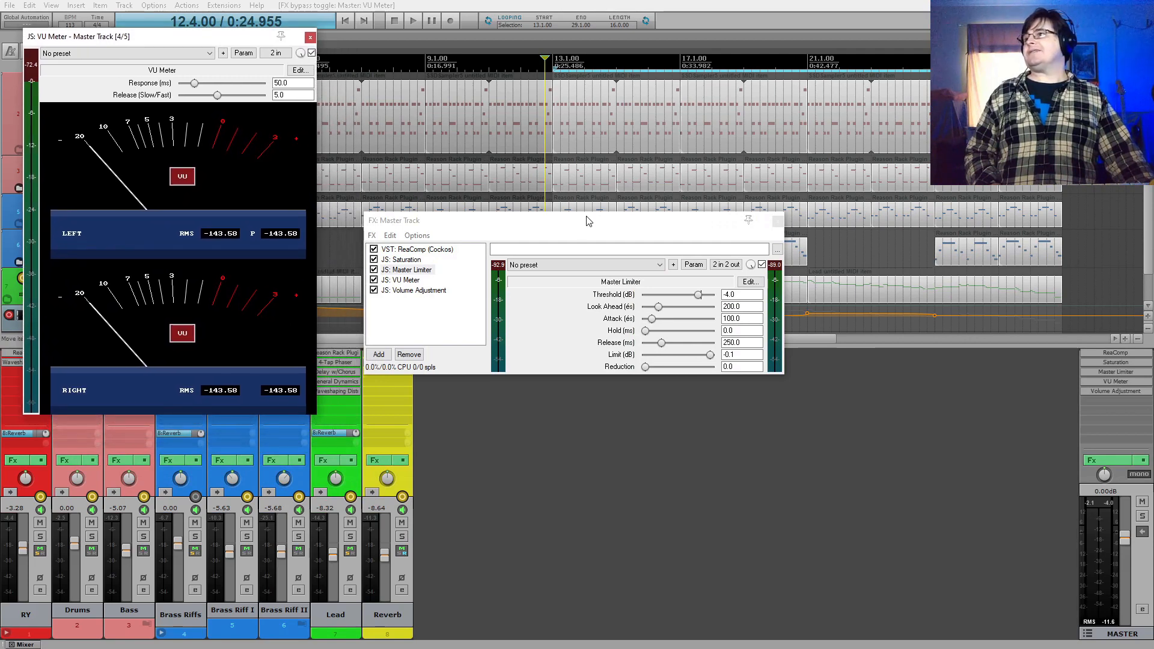
{"action": "left_click_drag", "start_coordinate": [588, 221], "coordinate": [839, 382]}
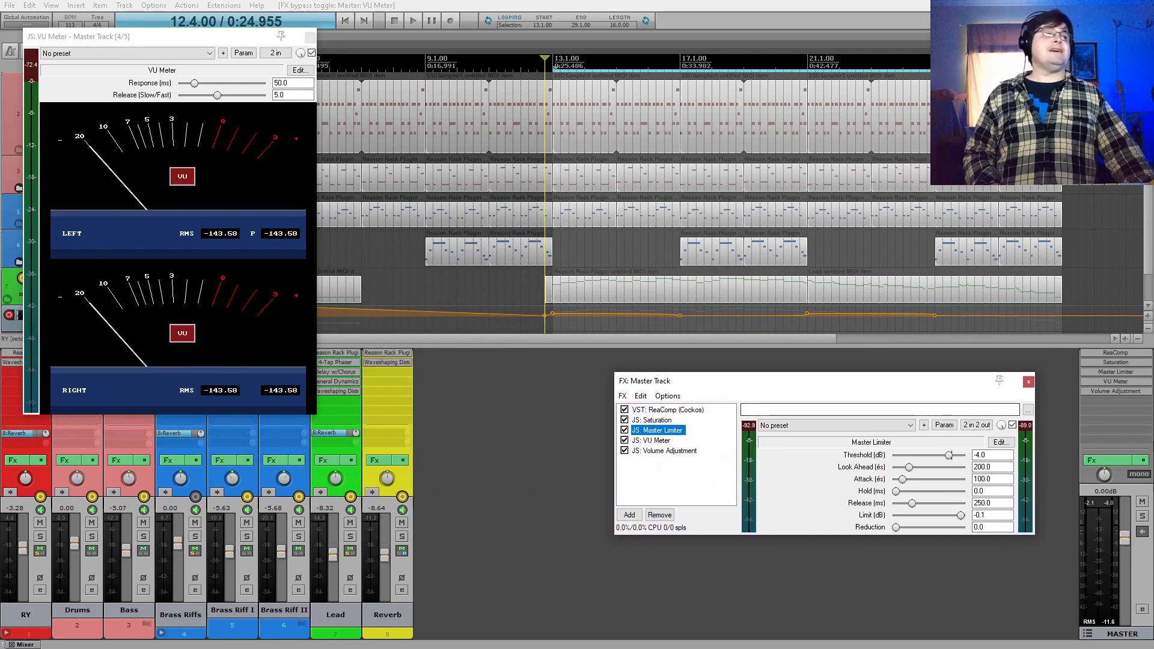
Audition the mix from 12.4.00 while watching the Master Limiter's reduction alongside the floating VU Meter
{"action": "key", "text": "space"}
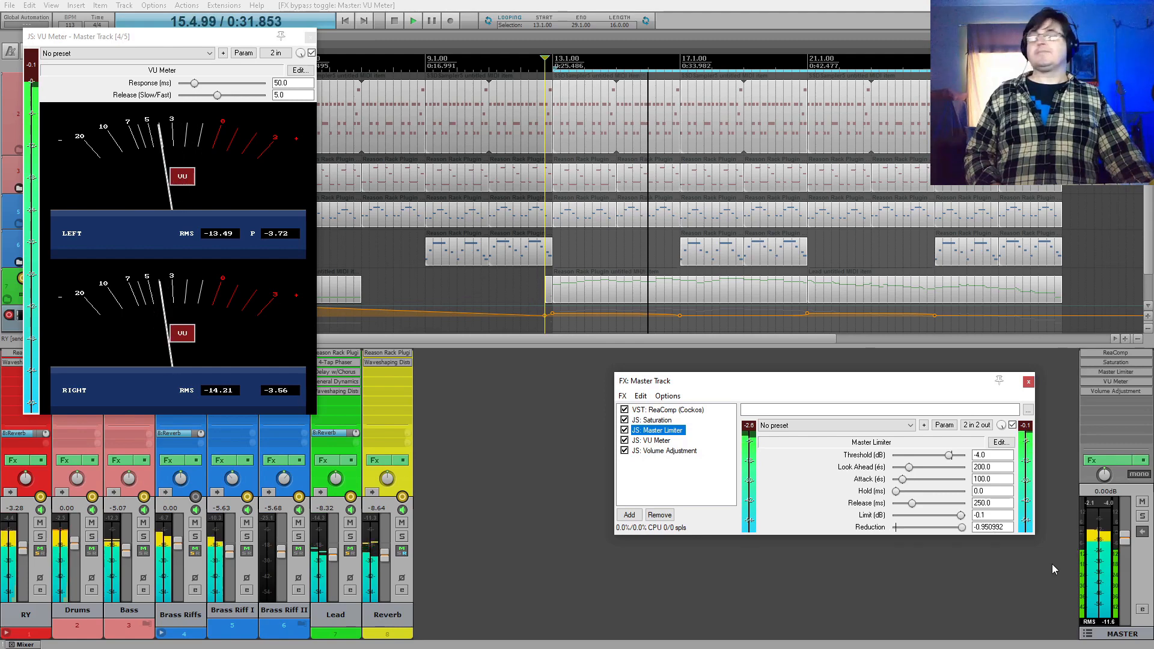
{"action": "key", "text": "space"}
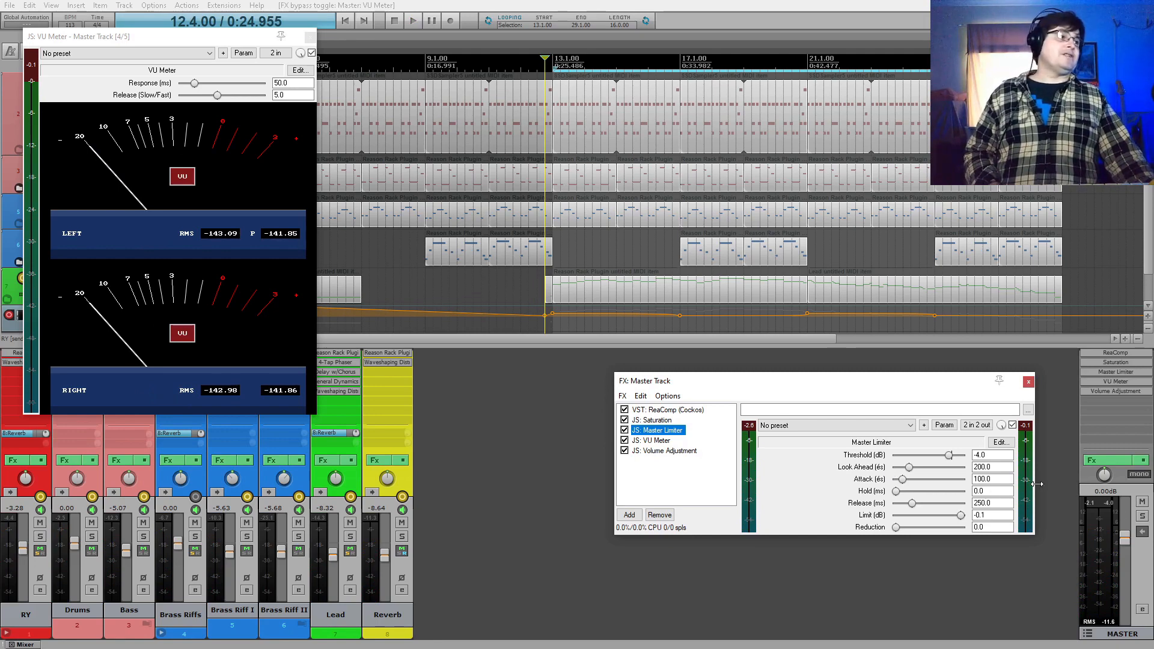
Show the master's Volume Adjustment settings and audition the mix while checking the levels on the VU Meter
{"action": "left_click", "coordinate": [661, 451]}
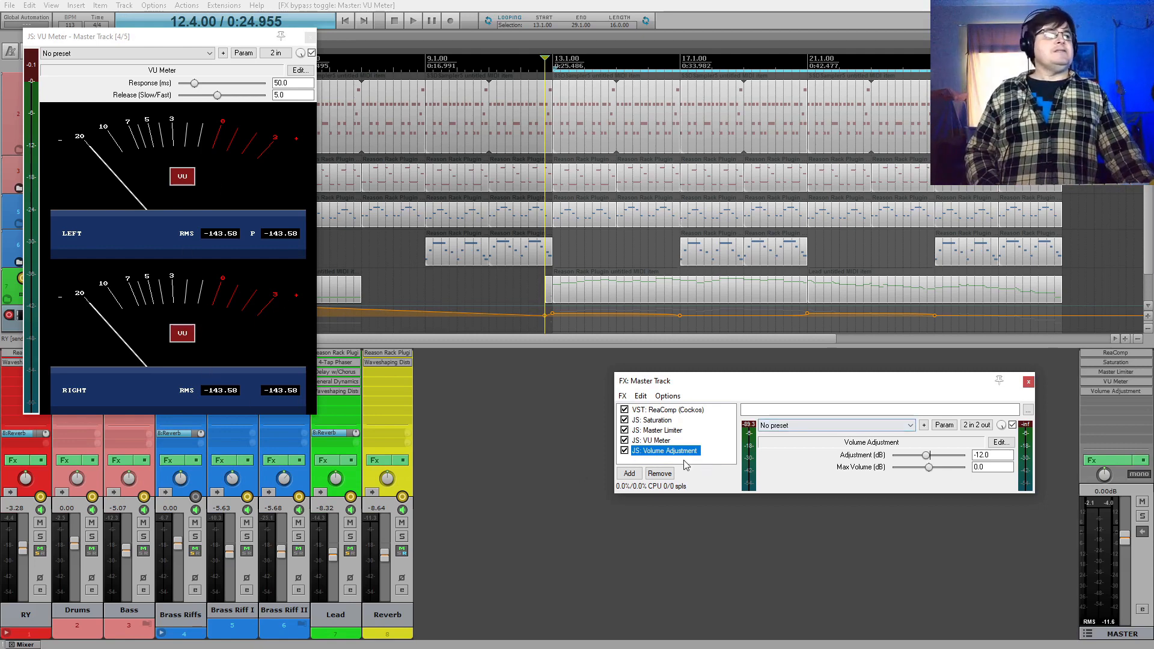
{"action": "key", "text": "space"}
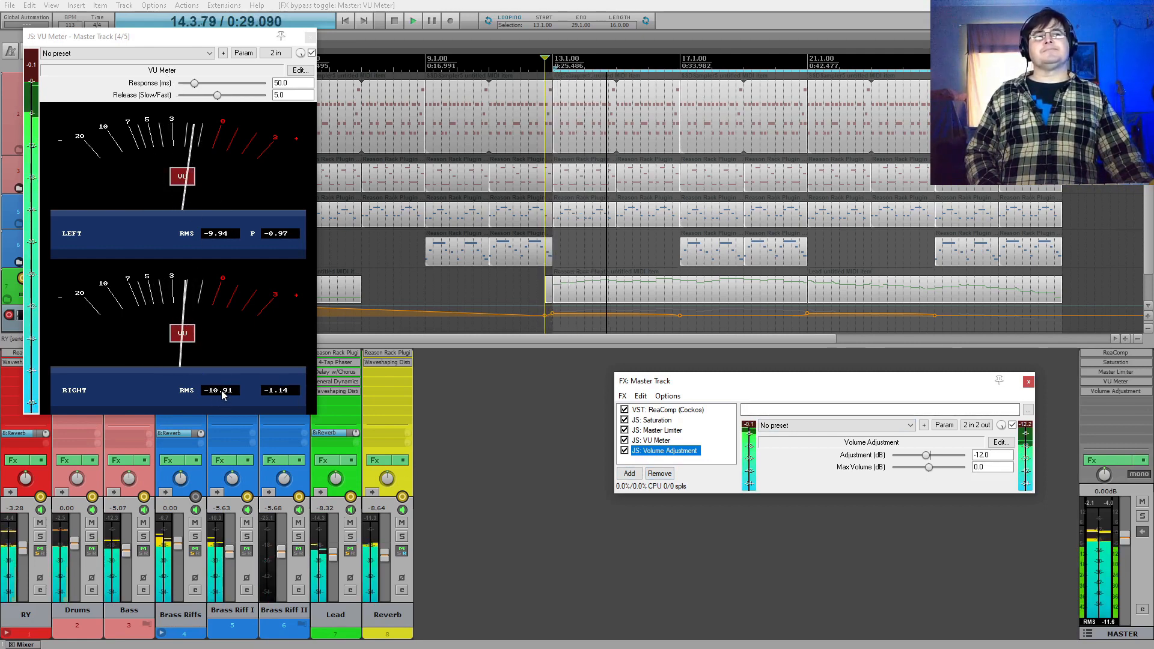
{"action": "key", "text": "space"}
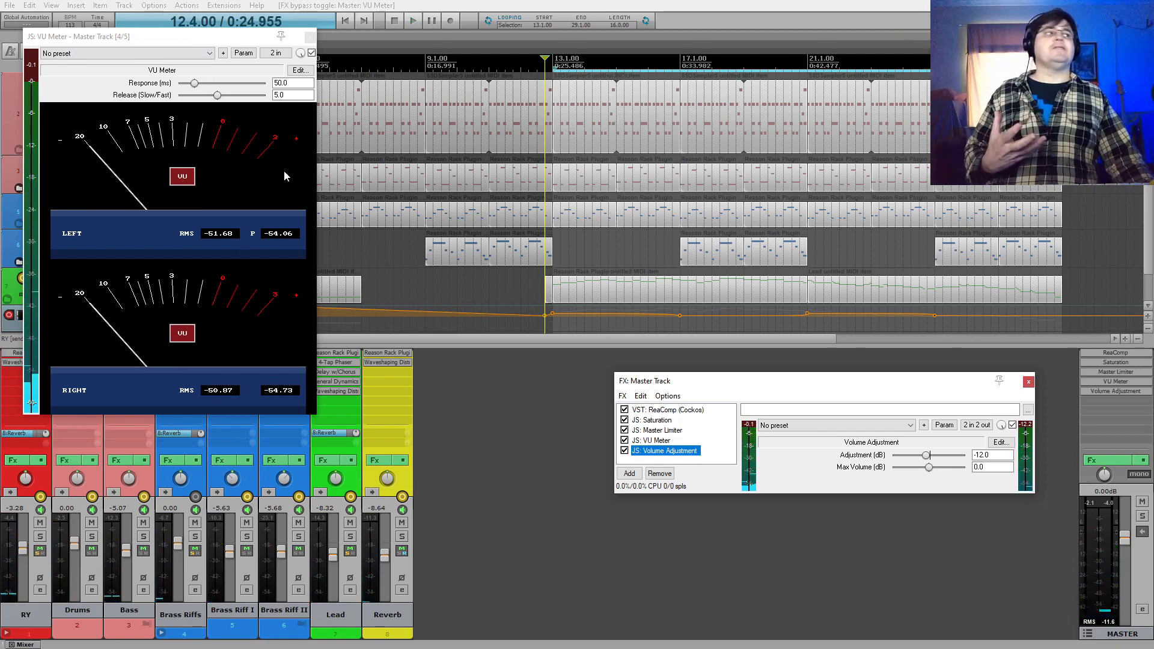
{"action": "key", "text": "space"}
{"action": "key", "text": "space"}
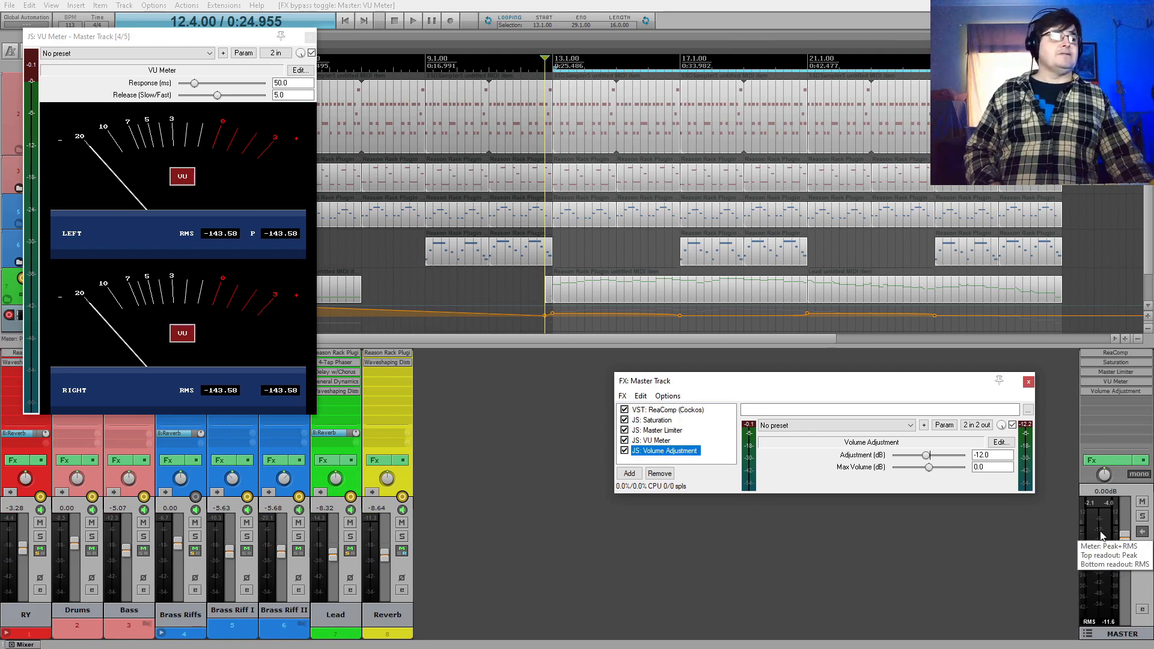
Play the mix twice from 12.4.00 to compare the master track's Peak+RMS meter with the VU Meter
{"action": "key", "text": "space"}
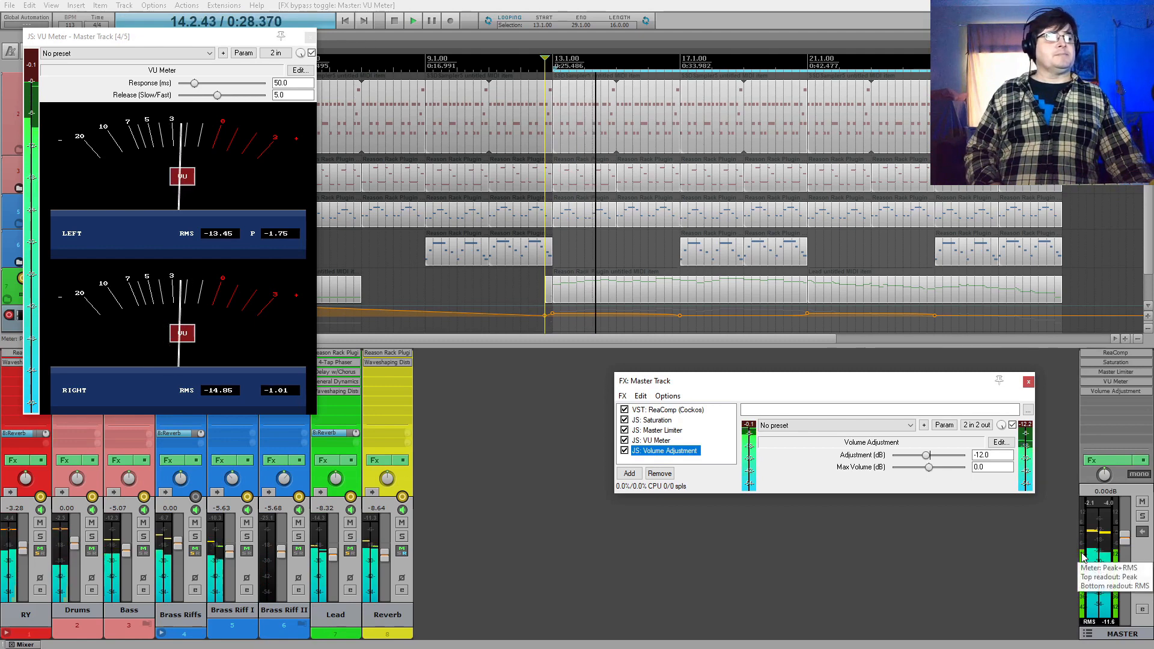
{"action": "key", "text": "space"}
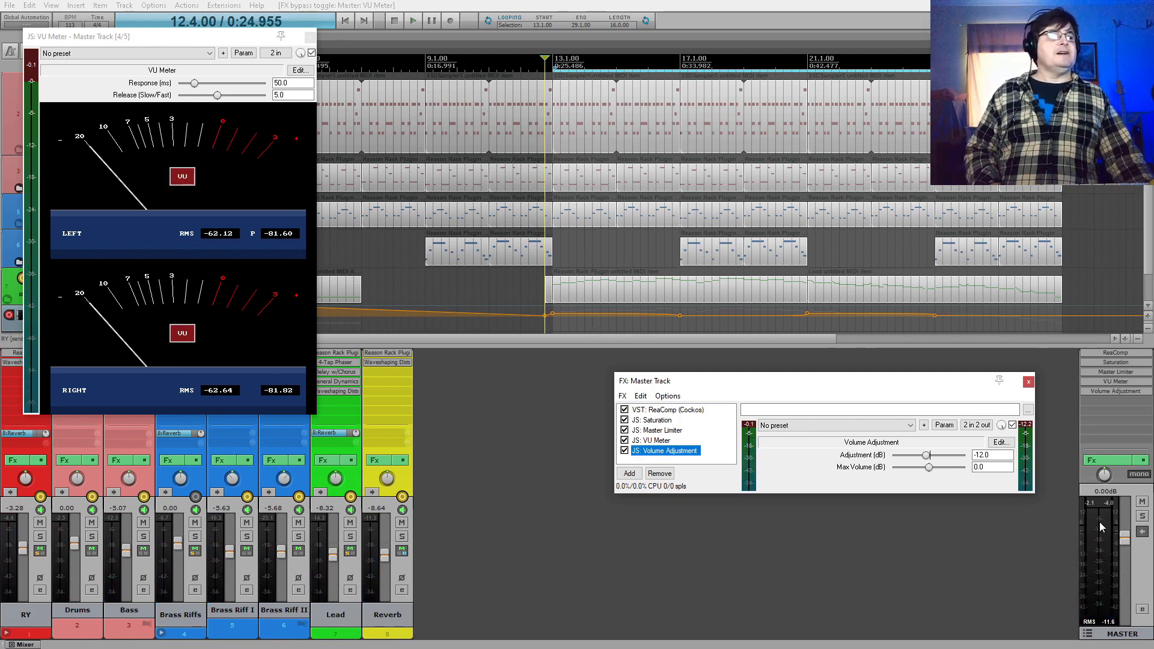
{"action": "key", "text": "space"}
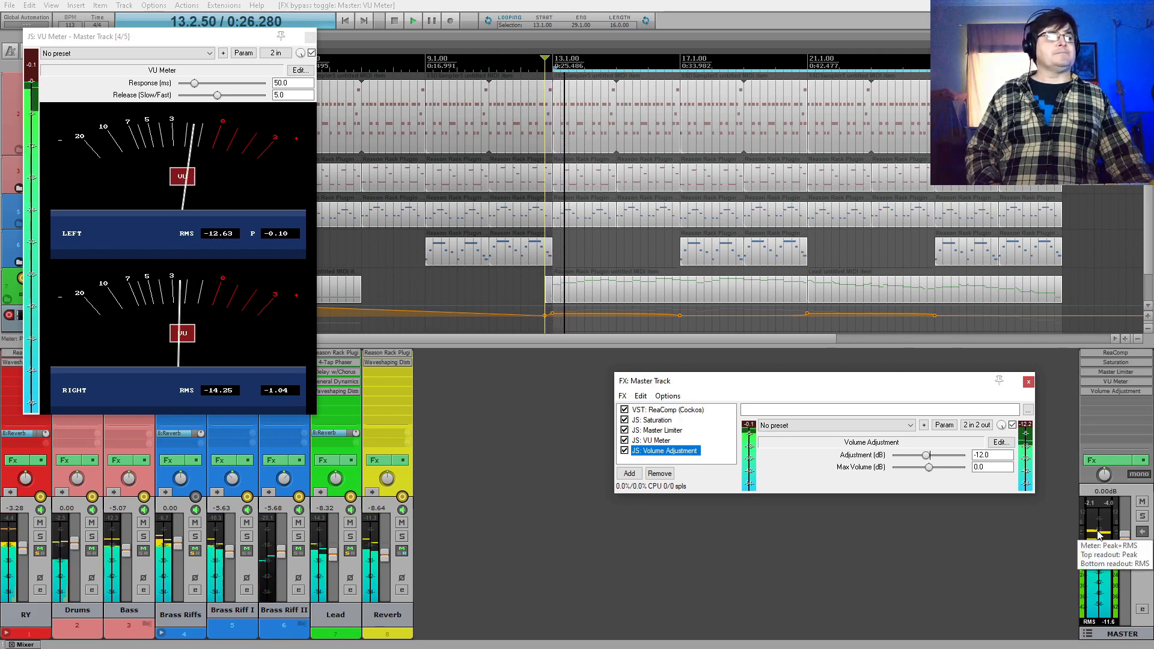
{"action": "key", "text": "space"}
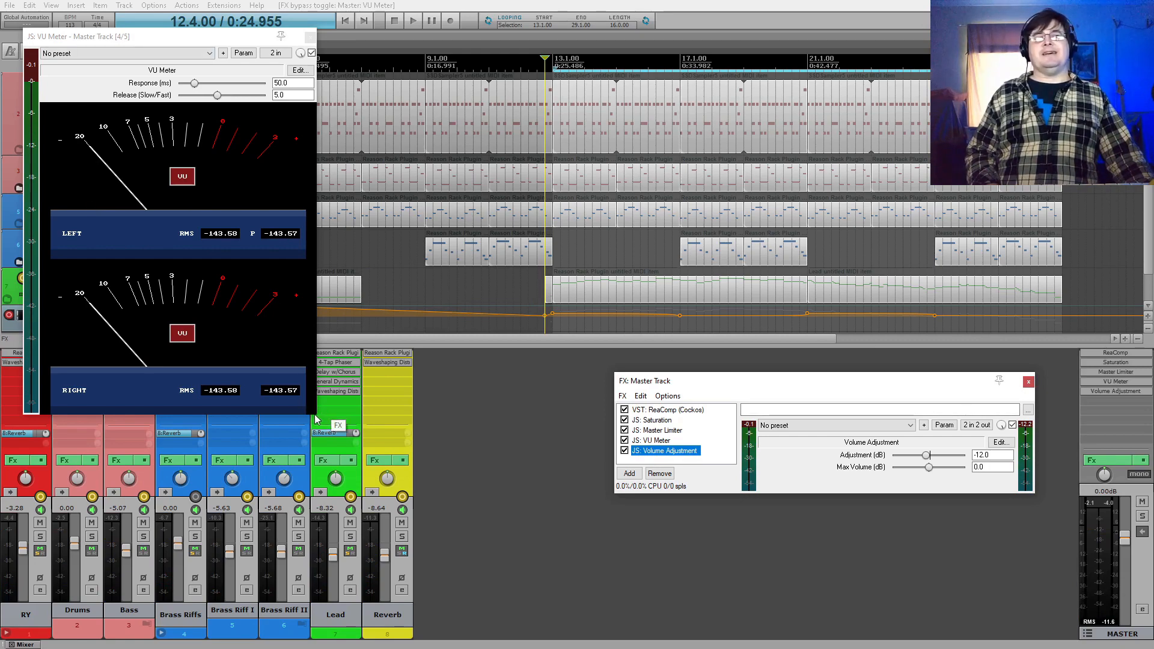
Resize and reposition the floating VU Meter window, and close it together with the master's FX chain window
{"action": "left_click_drag", "start_coordinate": [314, 417], "coordinate": [294, 352]}
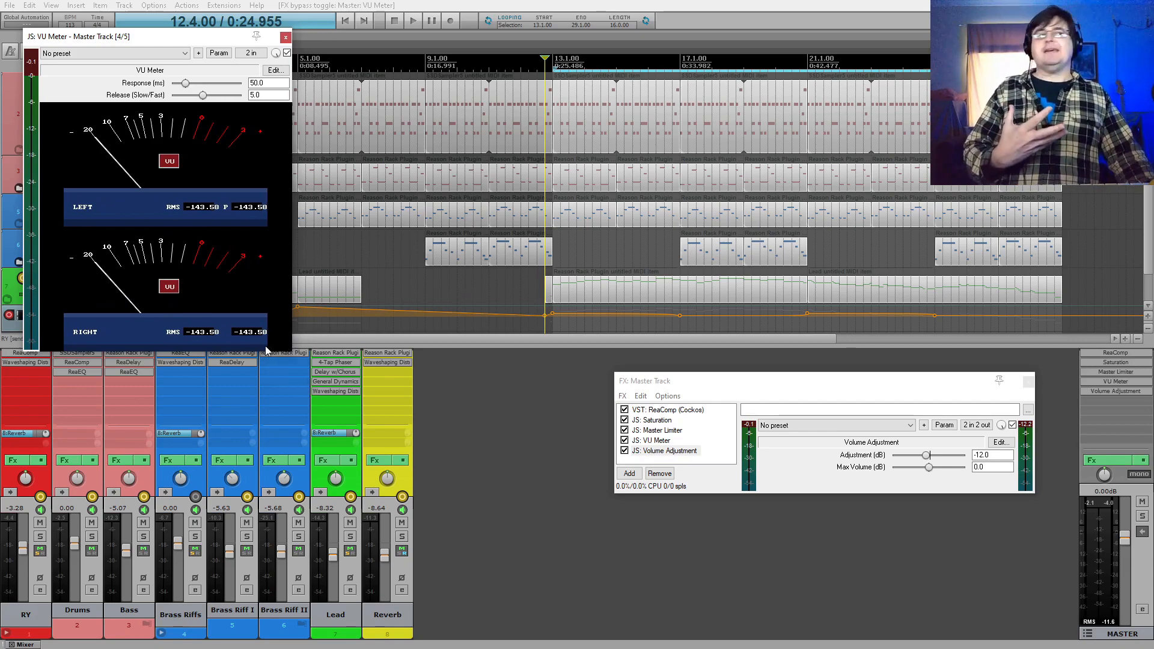
{"action": "left_click_drag", "start_coordinate": [119, 38], "coordinate": [243, 106]}
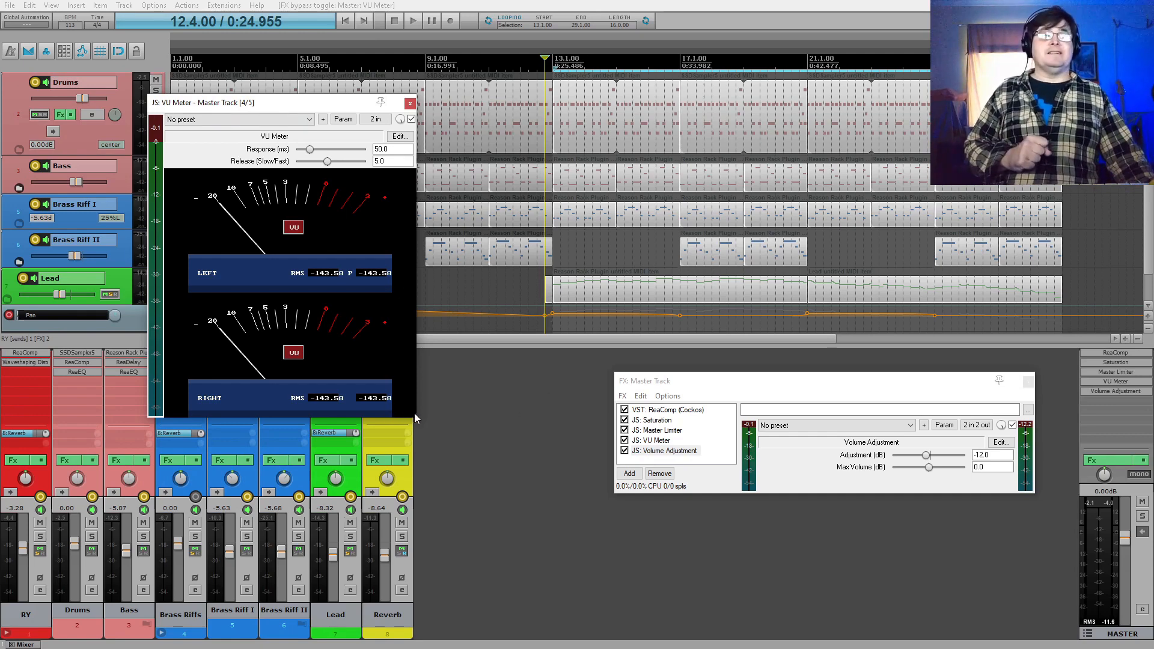
{"action": "left_click_drag", "start_coordinate": [415, 416], "coordinate": [473, 452]}
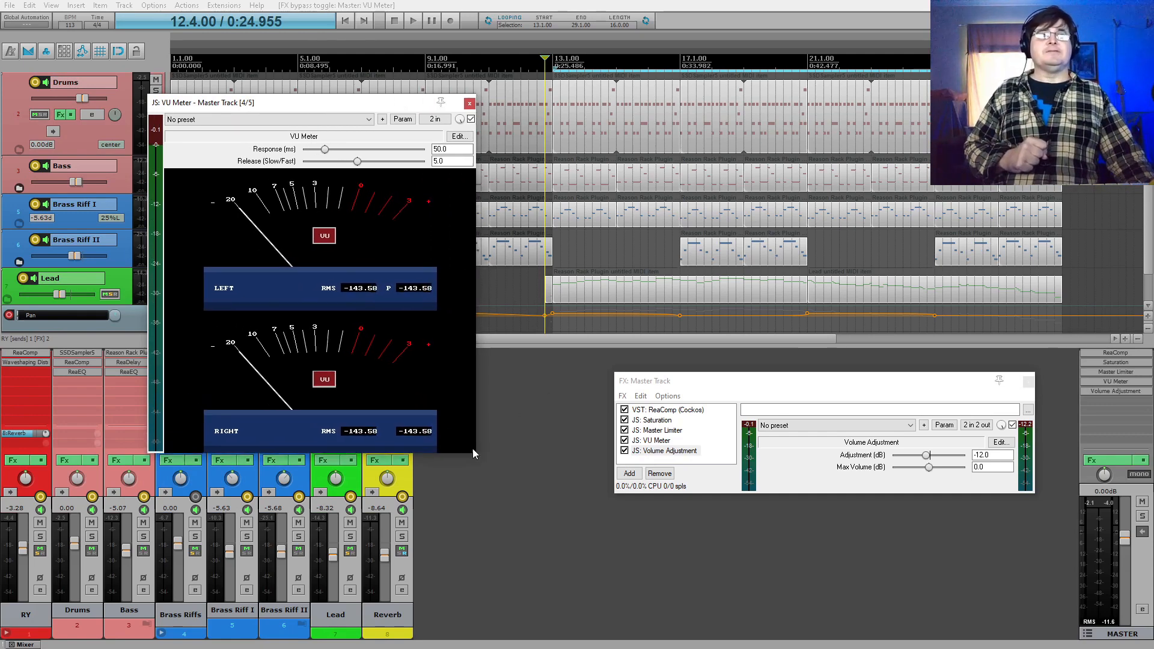
{"action": "left_click", "coordinate": [469, 103]}
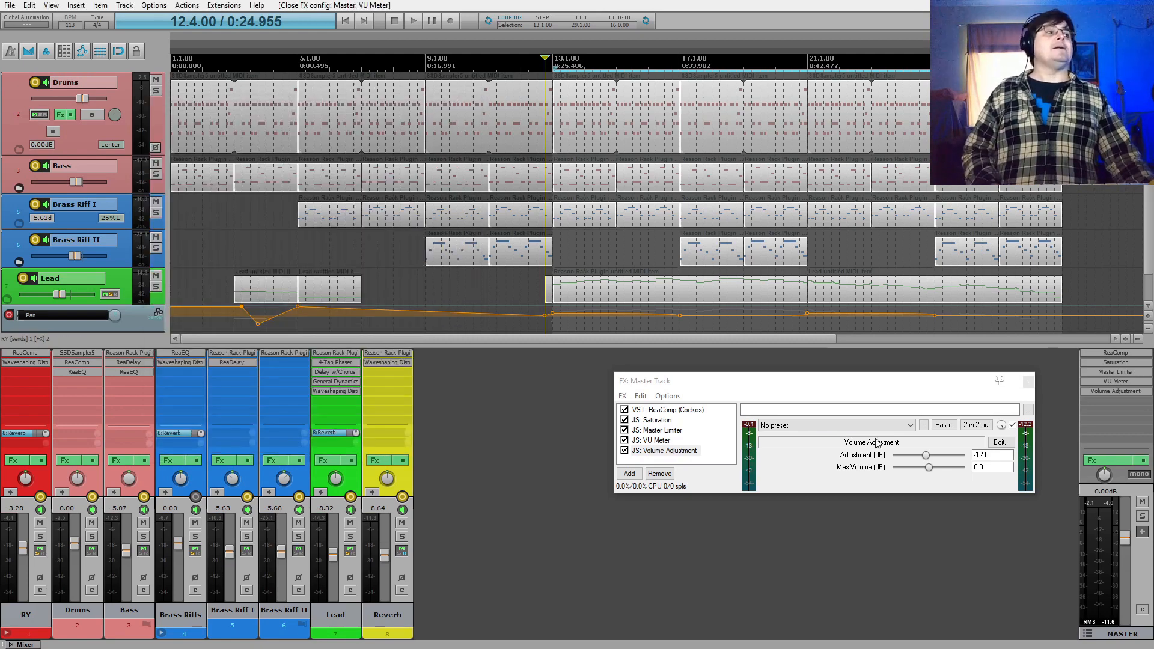
{"action": "left_click", "coordinate": [1028, 382]}
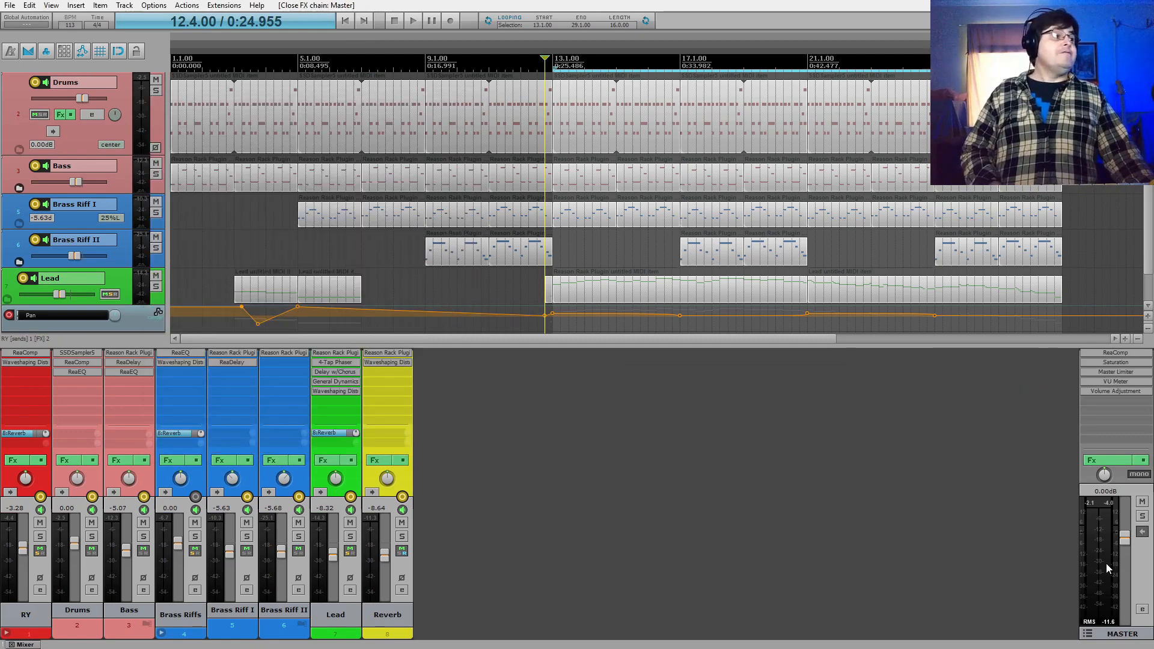
Audition the mix twice with the master output switched to mono, restoring stereo output after each playback
{"action": "key", "text": "space"}
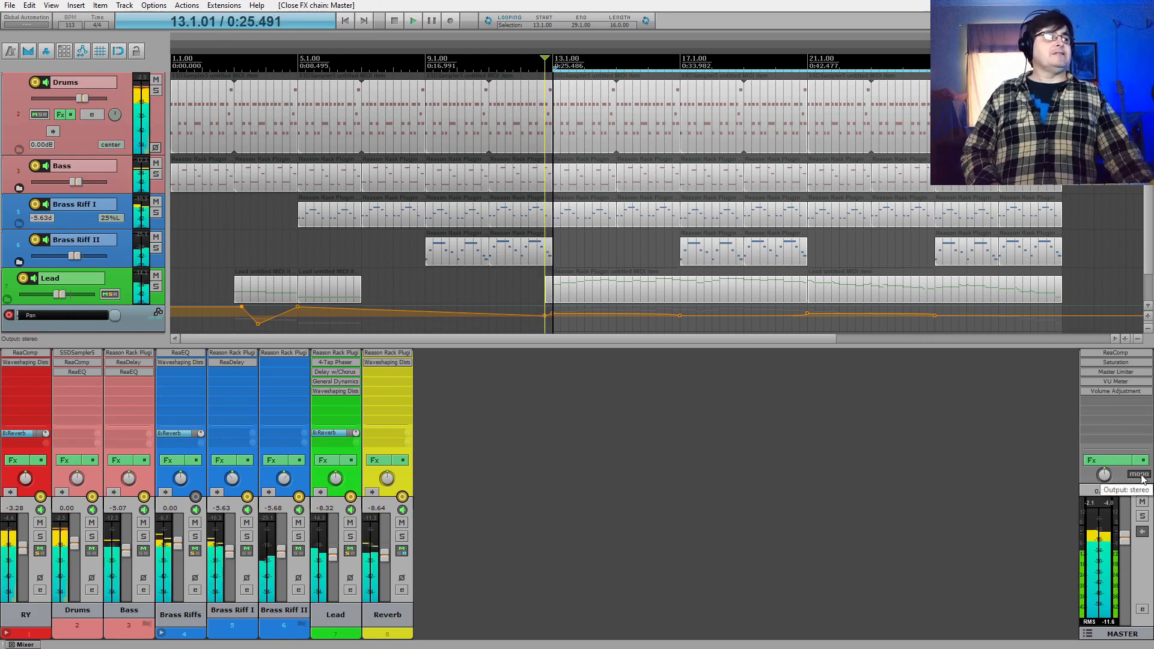
{"action": "left_click", "coordinate": [1139, 474]}
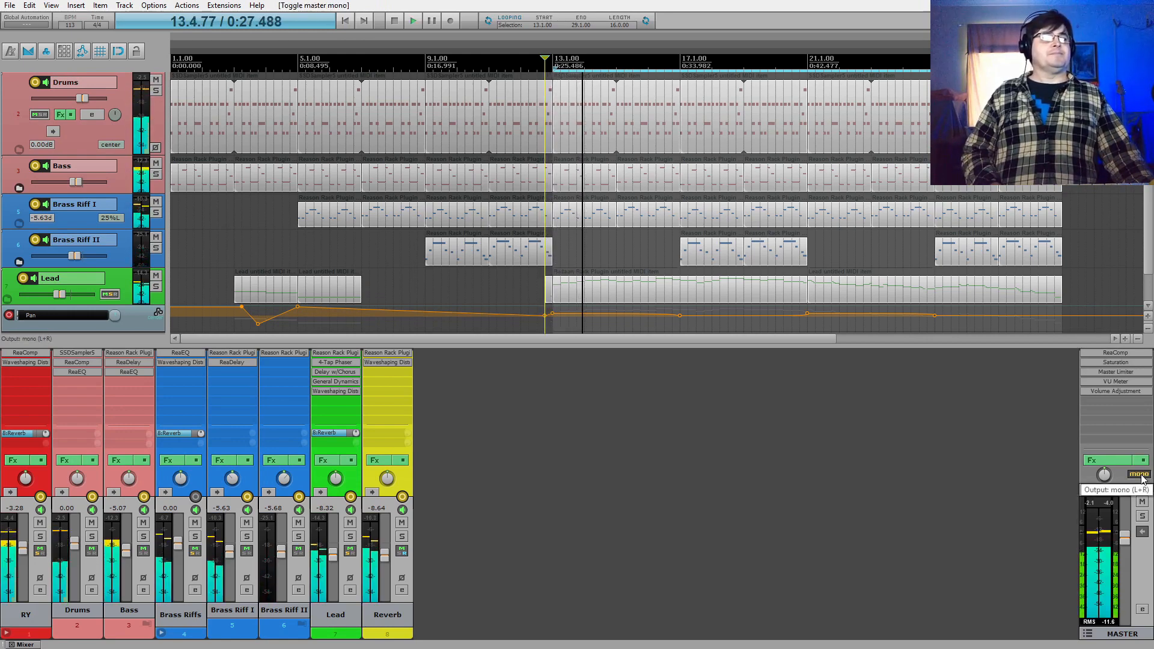
{"action": "key", "text": "space"}
{"action": "left_click", "coordinate": [1139, 474]}
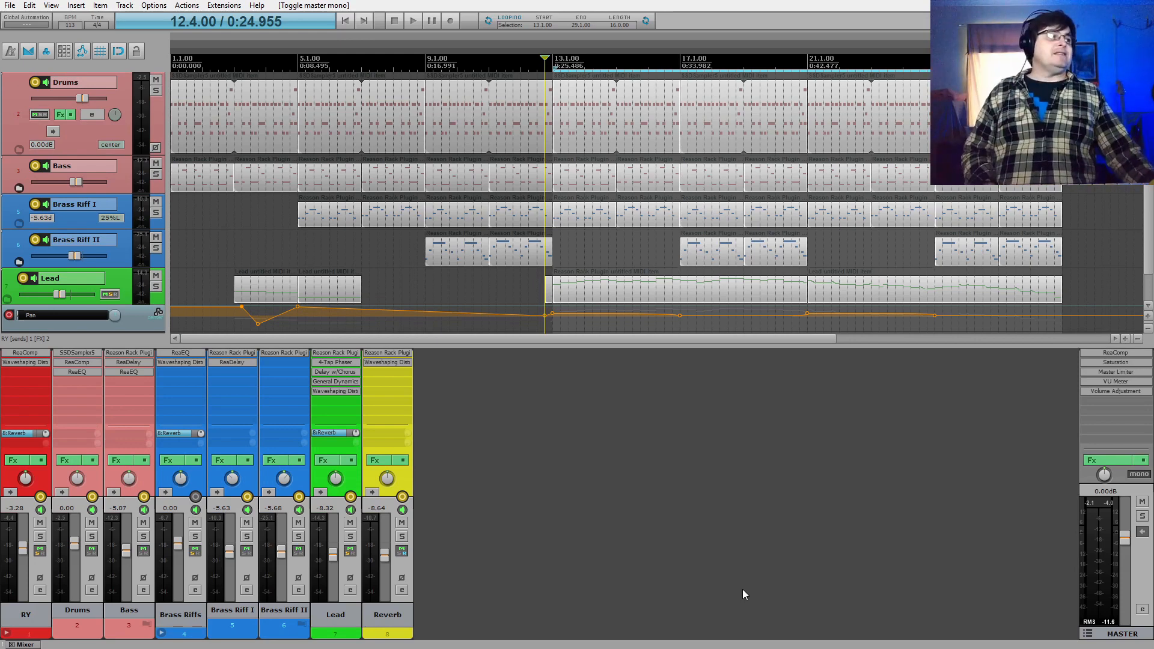
{"action": "left_click", "coordinate": [1138, 474]}
{"action": "key", "text": "space"}
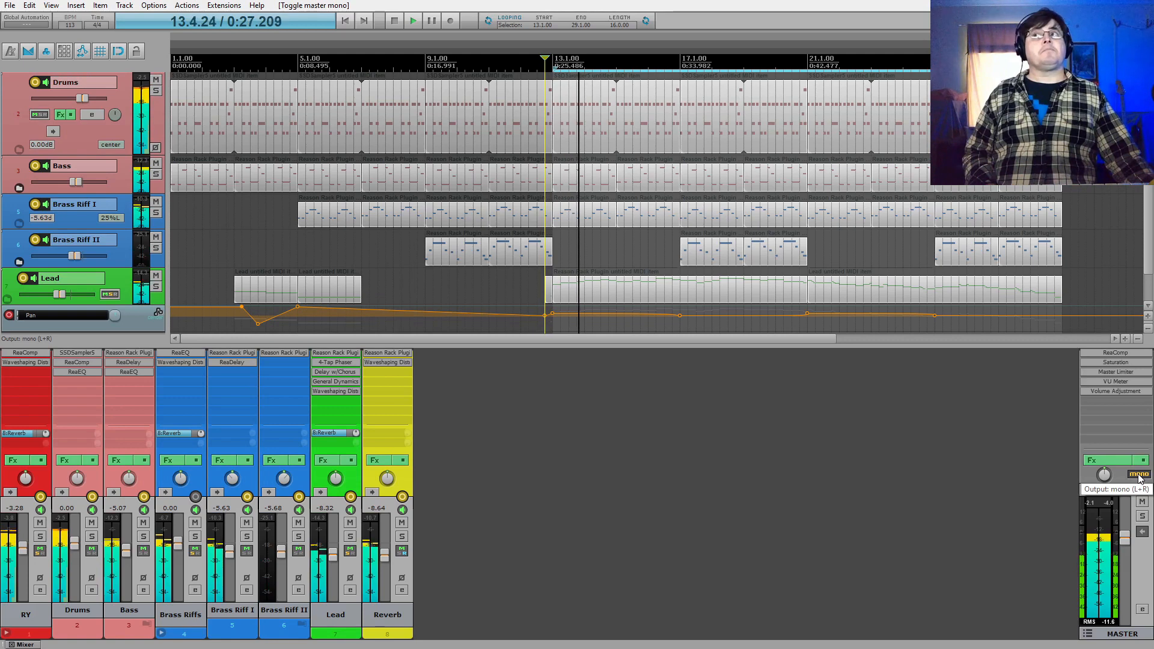
{"action": "key", "text": "space"}
{"action": "left_click", "coordinate": [1138, 475]}
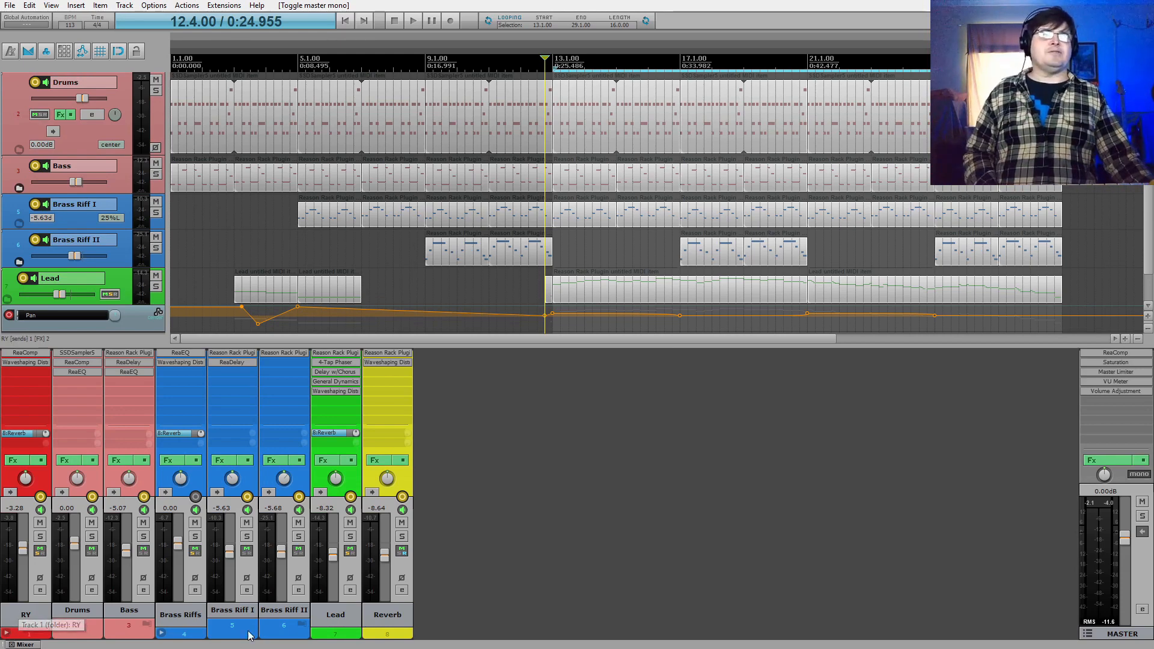
{"action": "right_click", "coordinate": [489, 467]}
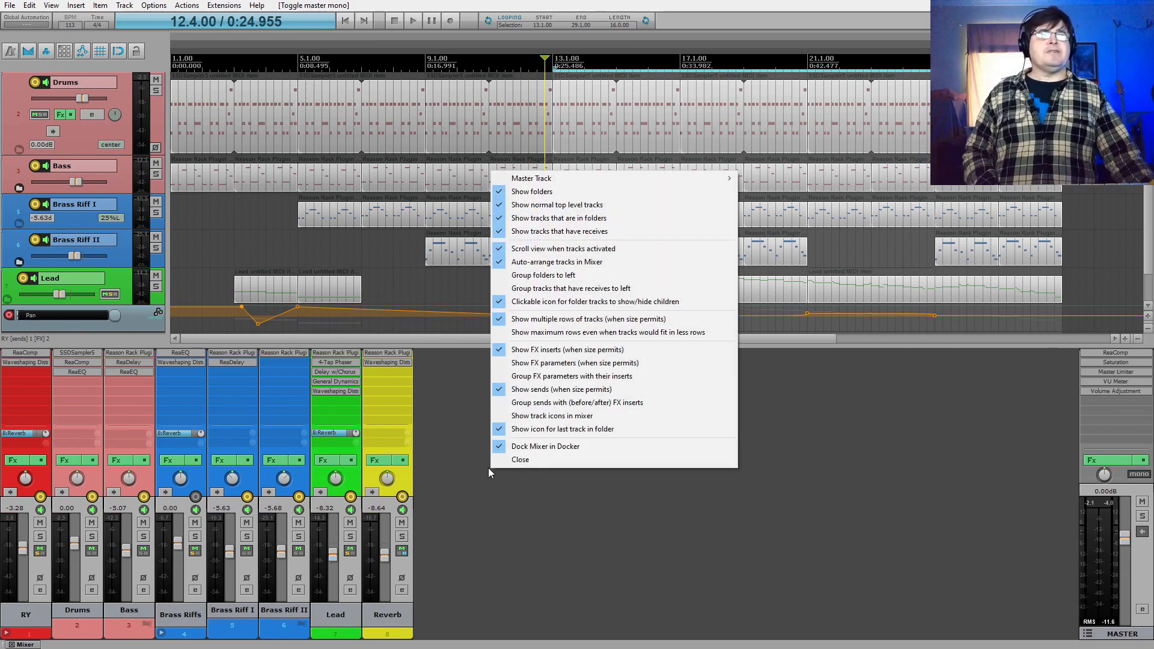
{"action": "left_click", "coordinate": [510, 556]}
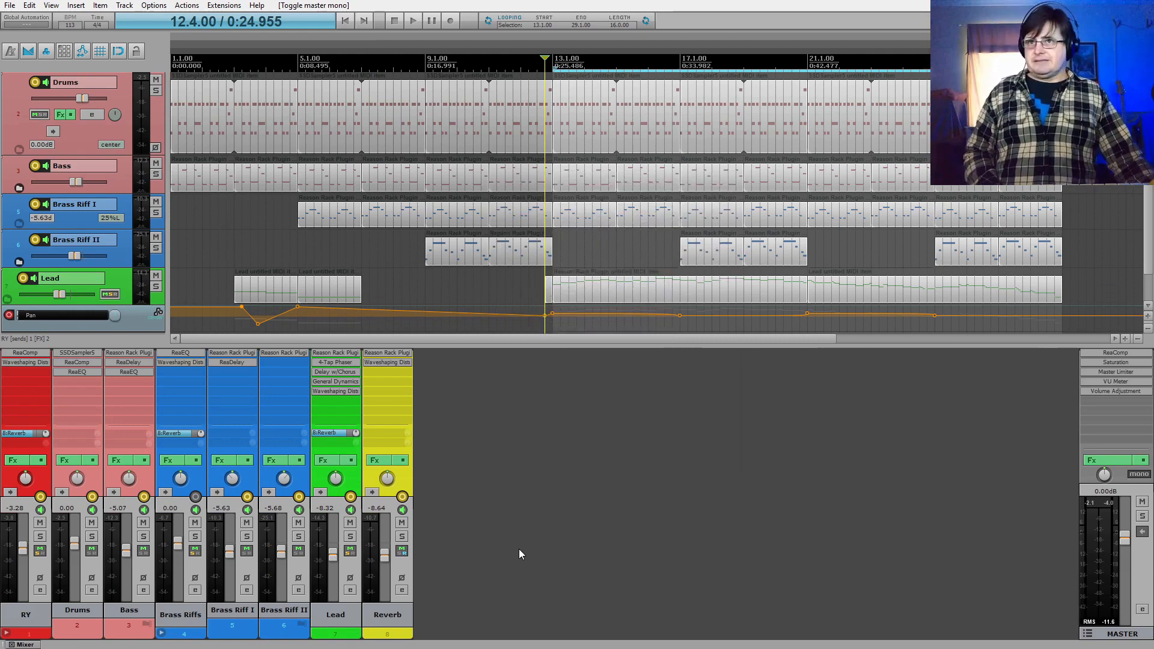